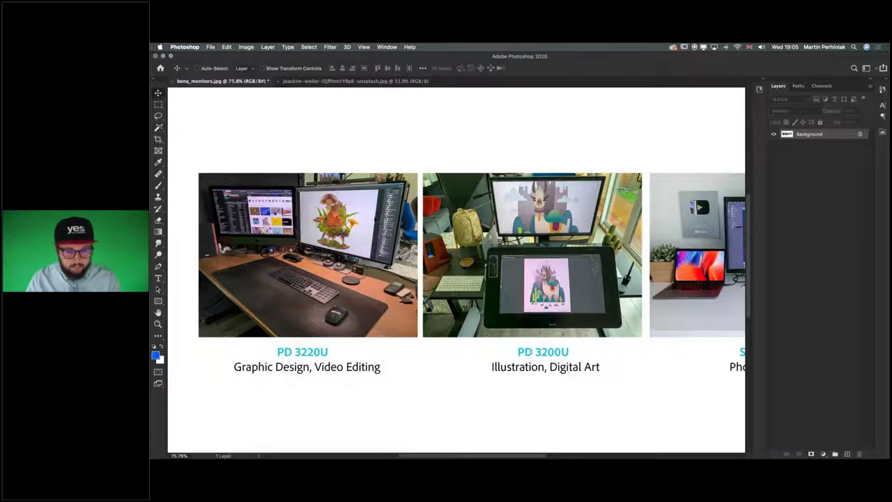
- Switch from Photoshop to InDesign, then over to the magazine spread inspiration board
key(super+Tab)
click(542, 244)
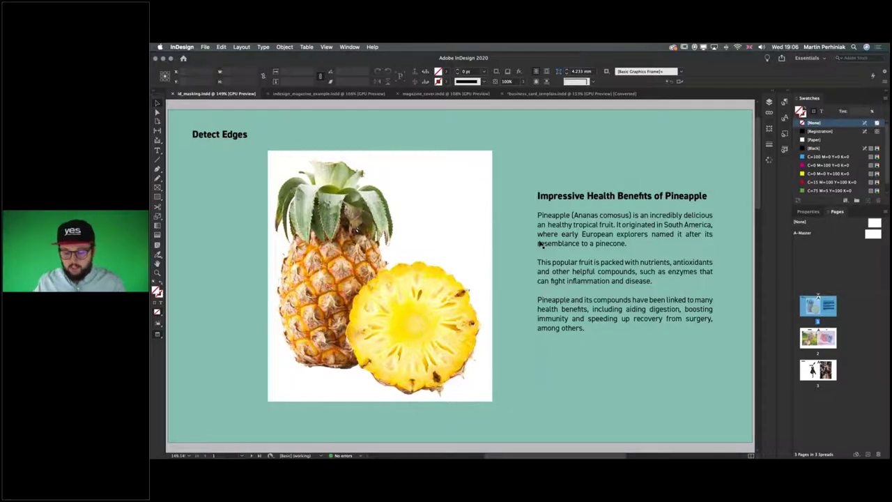
key(super+Tab)
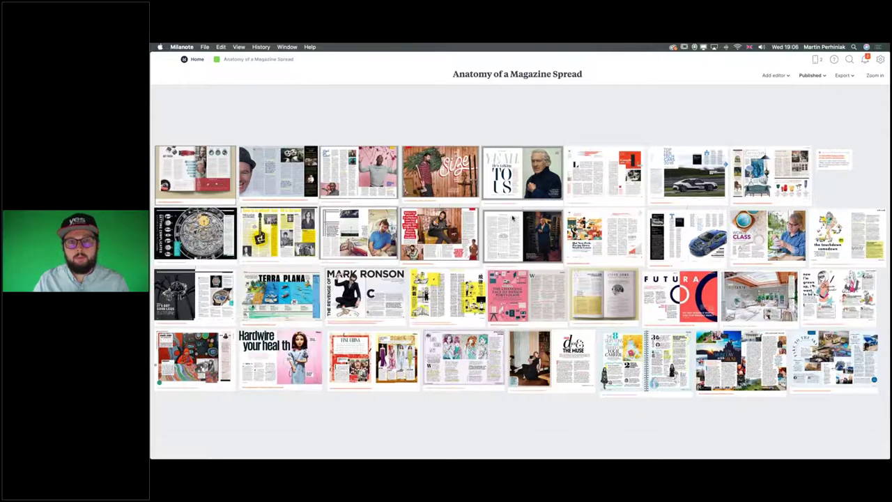
- Switch back to InDesign's id_masking.indd pineapple layout
key(super+Tab)
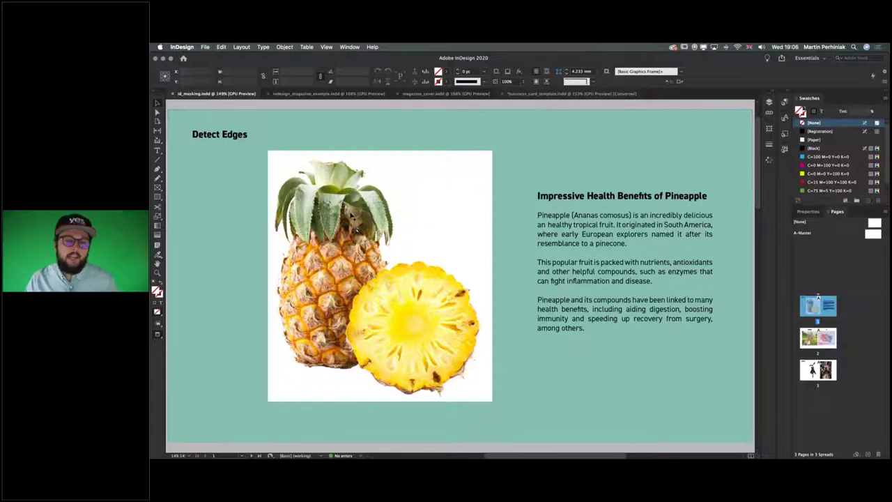
- Nudge the pineapple image frame to the right and slightly upward
click(380, 277)
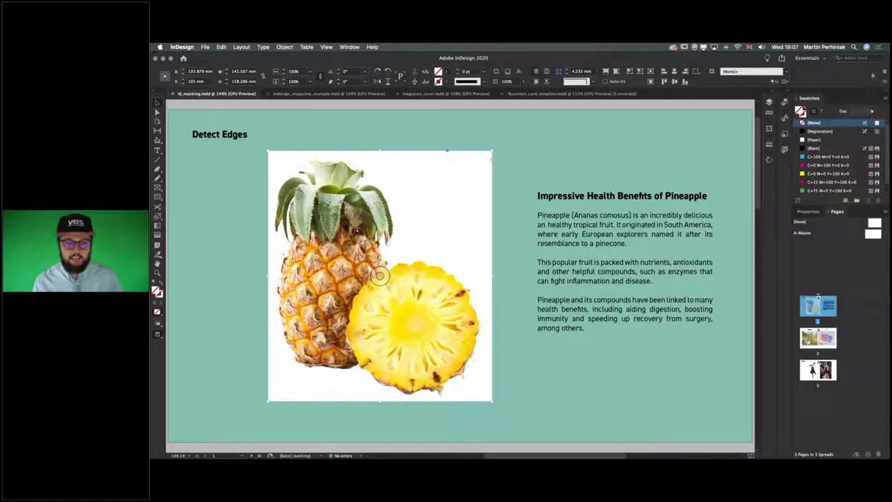
drag(406, 201, 431, 191)
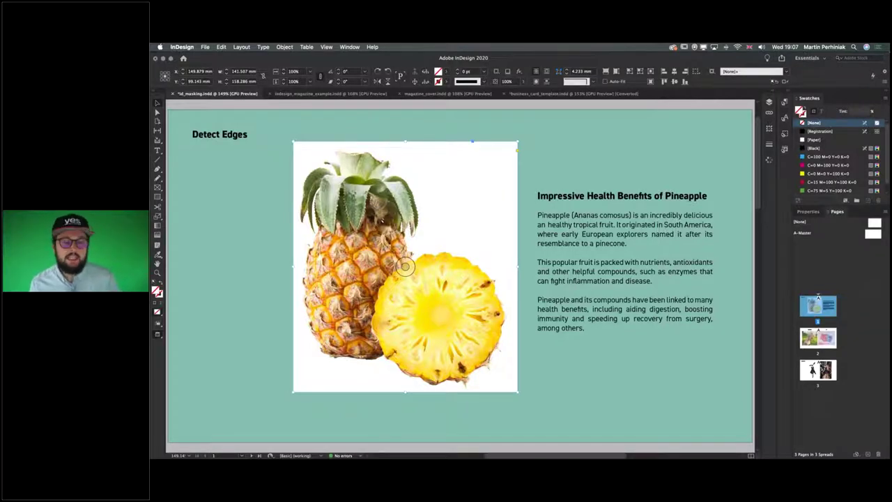
mouse_move(438, 181)
mouse_down()
mouse_move(498, 189)
mouse_move(428, 180)
mouse_move(456, 181)
mouse_move(444, 181)
mouse_up()
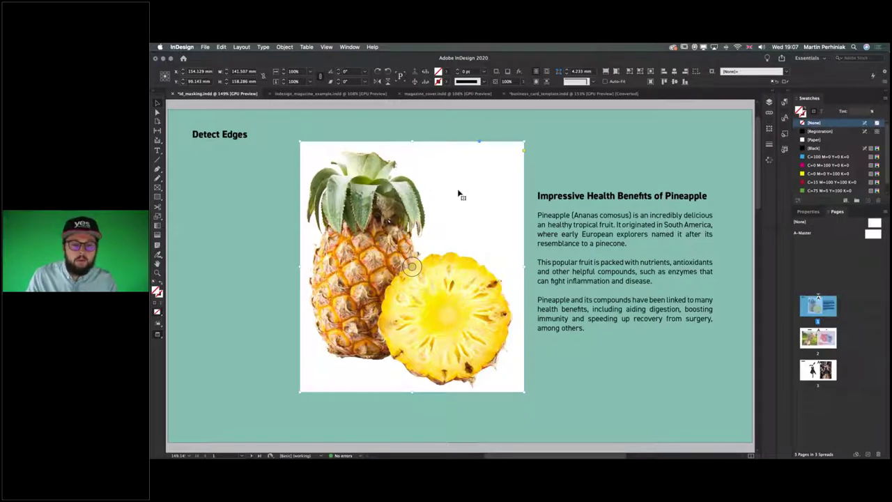
- Browse the Object menu's Clipping Path commands, then dismiss the menus
click(342, 47)
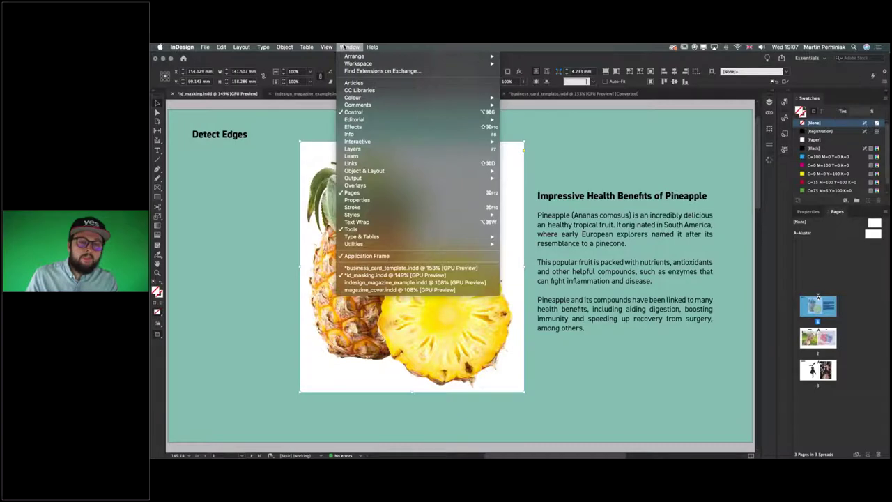
mouse_move(284, 46)
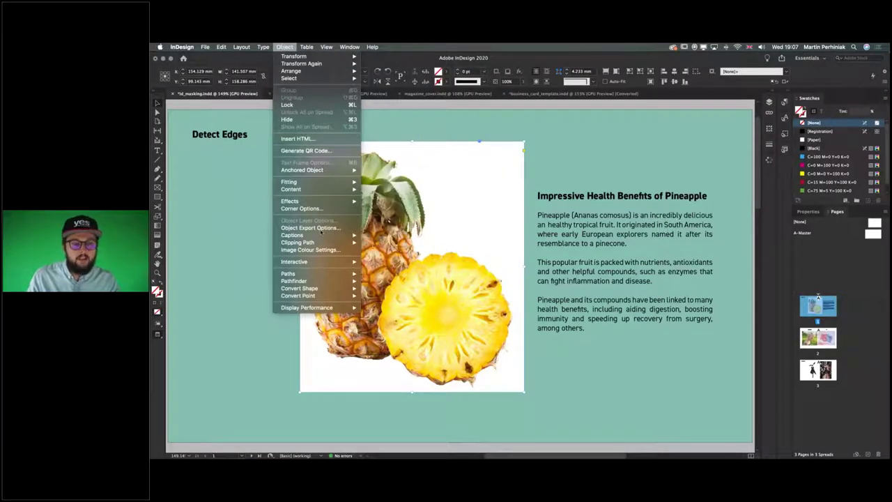
mouse_move(317, 242)
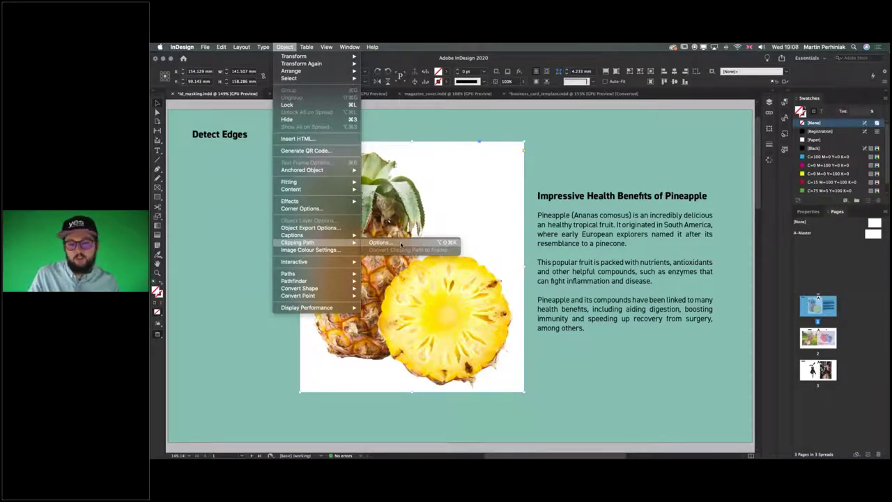
key(Escape)
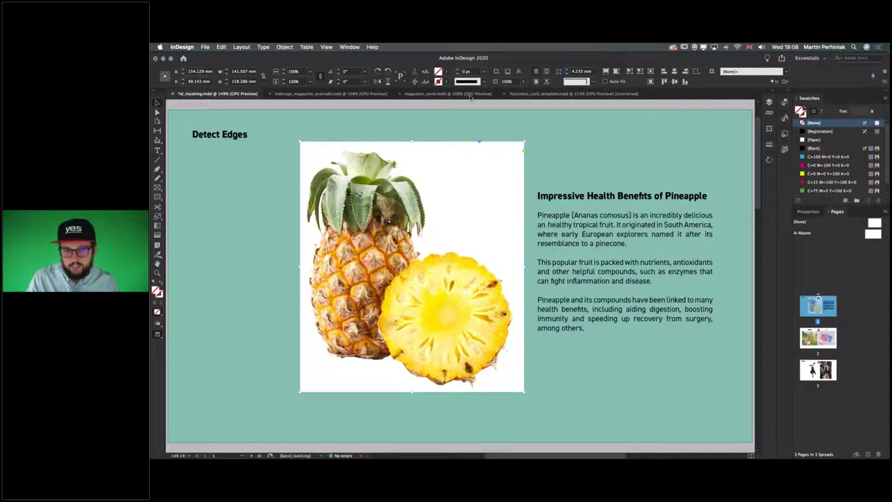
mouse_move(422, 160)
mouse_down()
mouse_move(367, 162)
mouse_move(434, 156)
mouse_up()
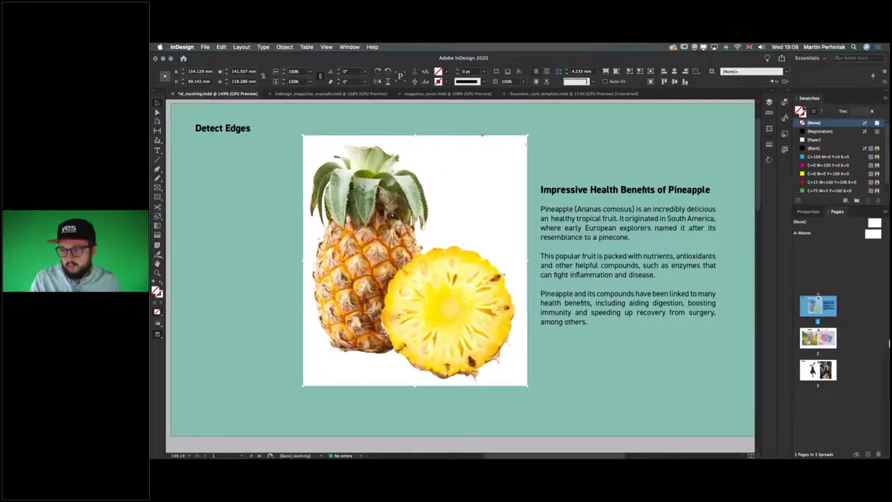
- Open the pineapple's Clipping Path options and set Type to Detect Edges
right_click(724, 321)
click(767, 411)
drag(210, 98, 373, 183)
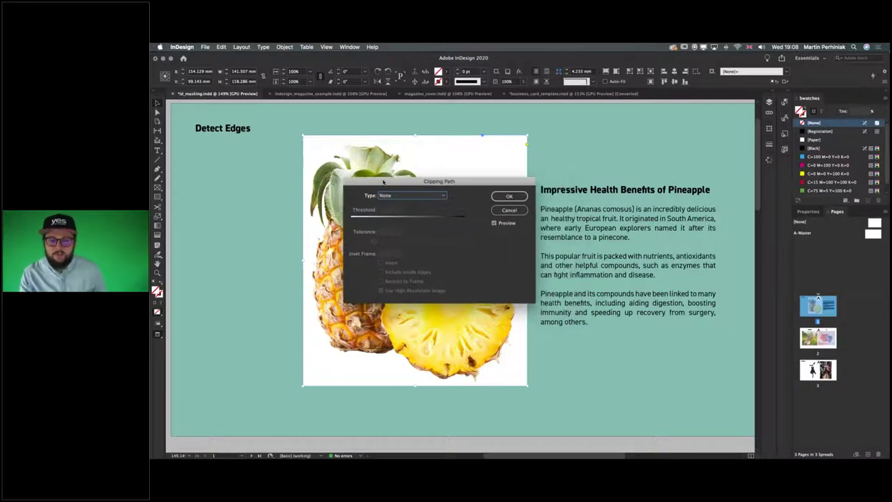
click(391, 198)
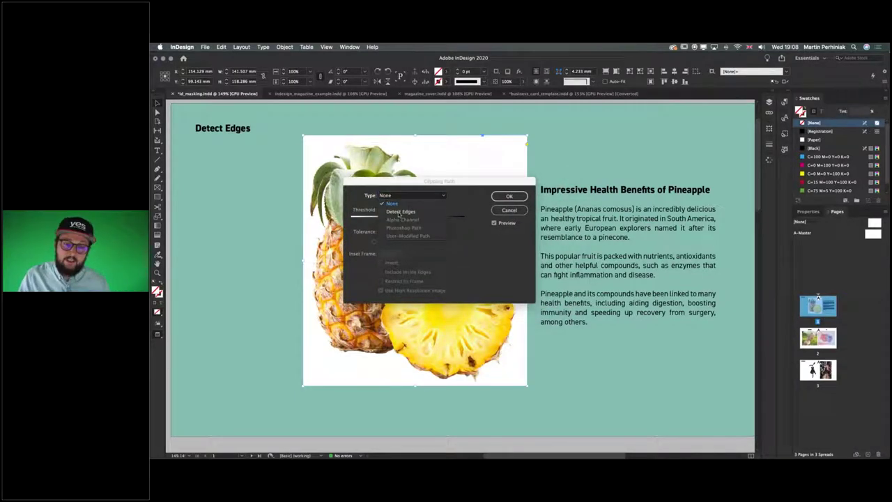
click(405, 213)
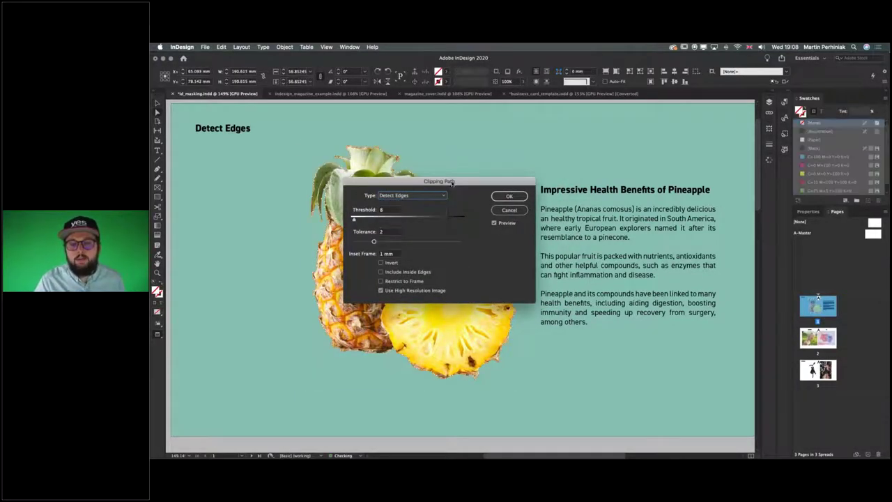
drag(432, 187, 620, 130)
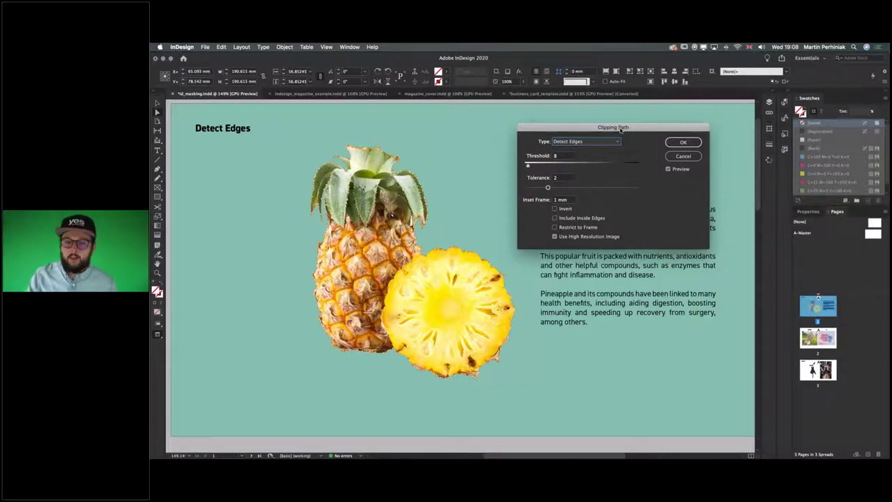
- Tune threshold to 6 and tolerance to 1.98, leaving Include Inside Edges off, and confirm
mouse_move(528, 166)
mouse_down()
mouse_move(555, 165)
mouse_move(531, 166)
mouse_up()
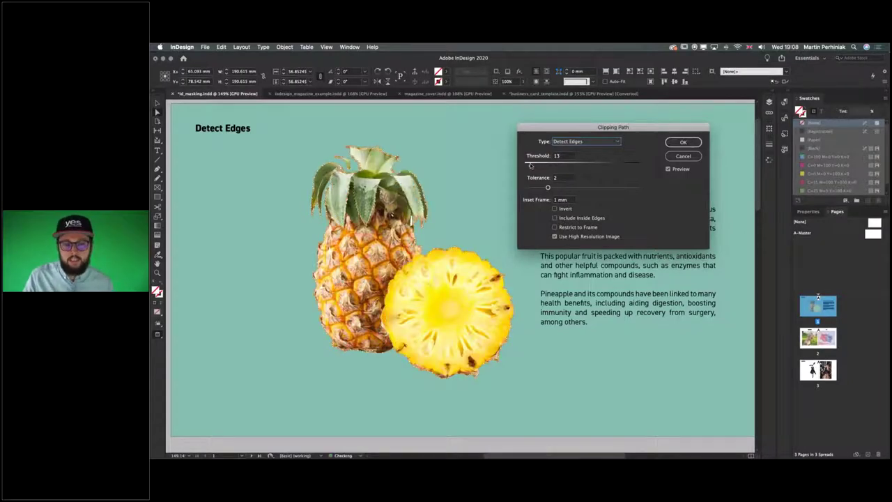
drag(531, 166, 528, 166)
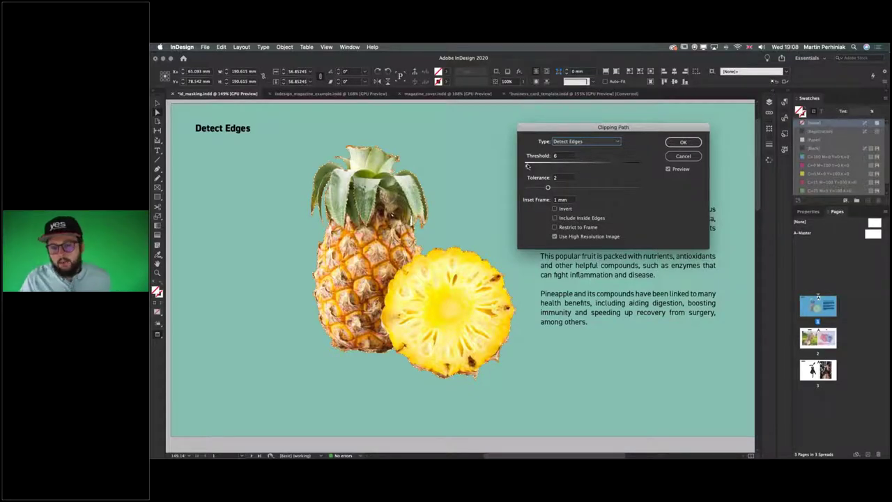
click(554, 217)
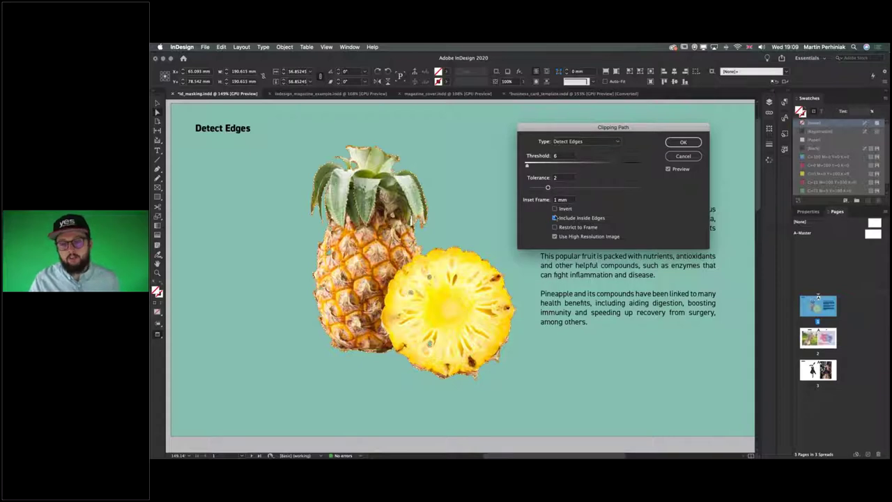
click(555, 218)
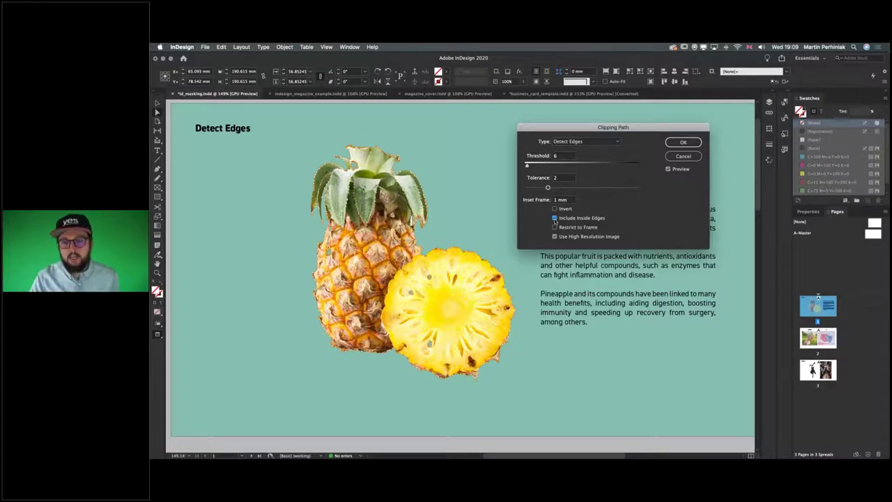
click(555, 218)
mouse_move(549, 189)
mouse_down()
mouse_move(582, 189)
mouse_move(531, 189)
mouse_move(547, 188)
mouse_up()
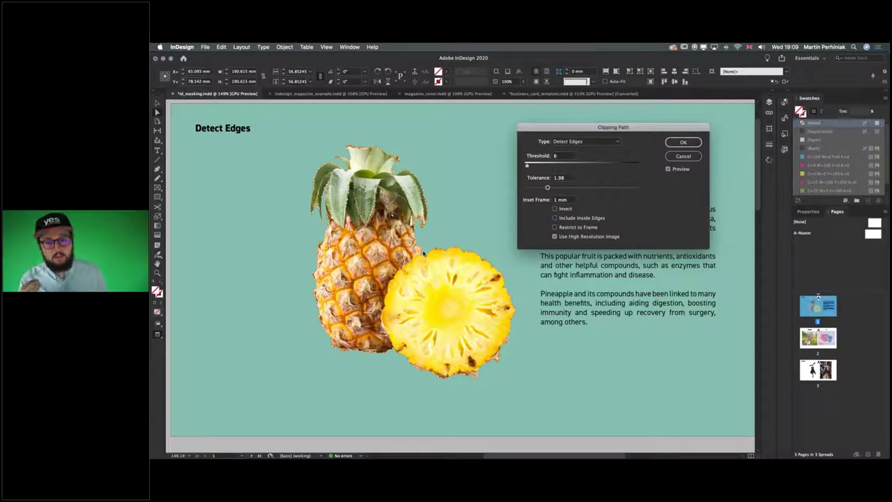
click(683, 143)
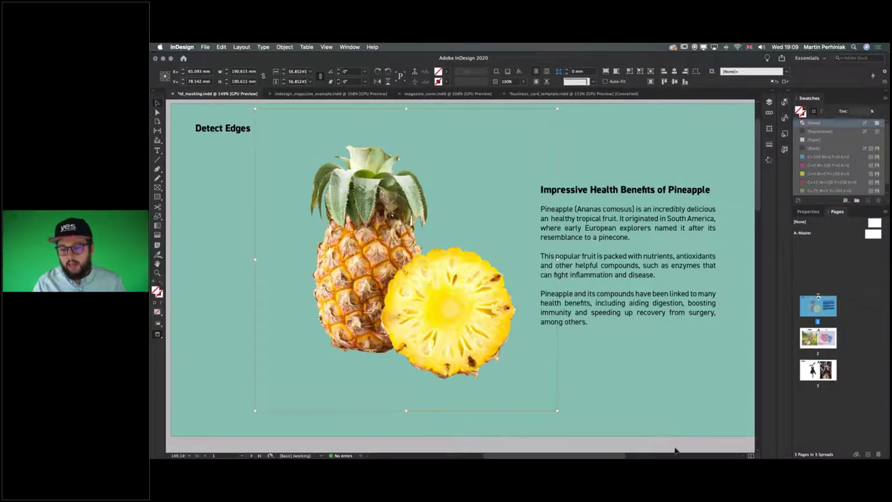
- Drag the cut-out pineapple rightward until it overlaps the health-benefits text
drag(382, 269, 390, 252)
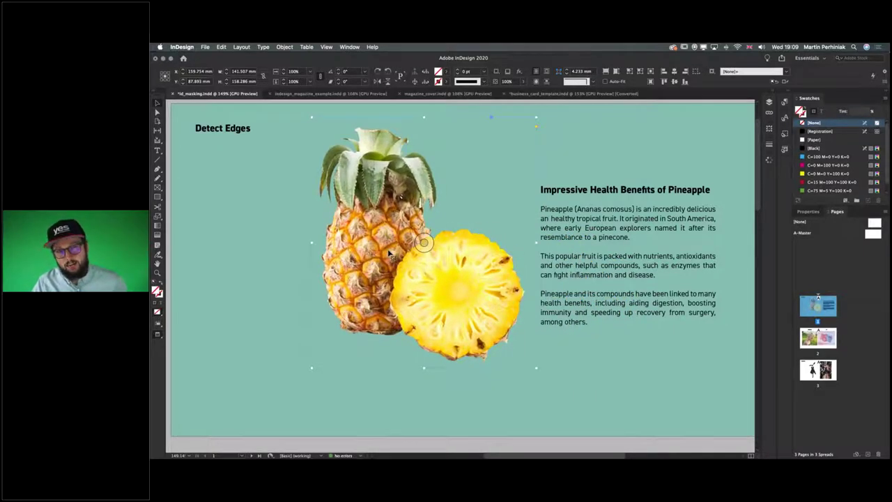
drag(363, 259, 386, 260)
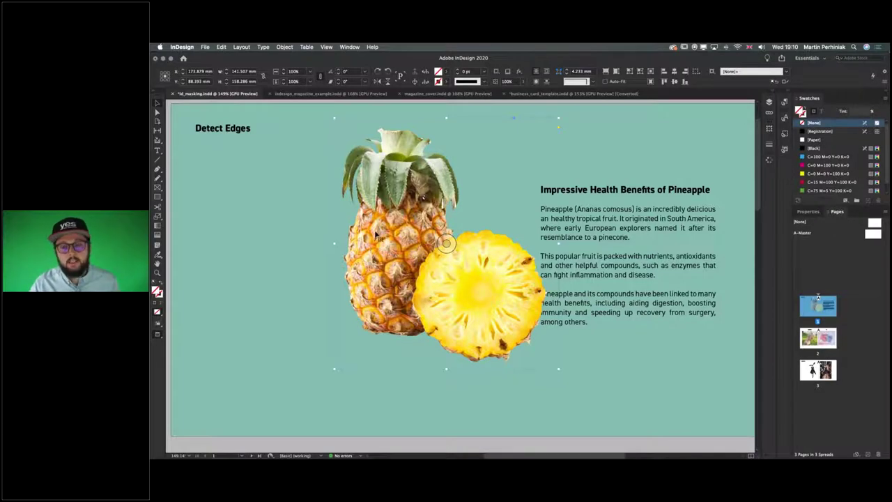
click(352, 48)
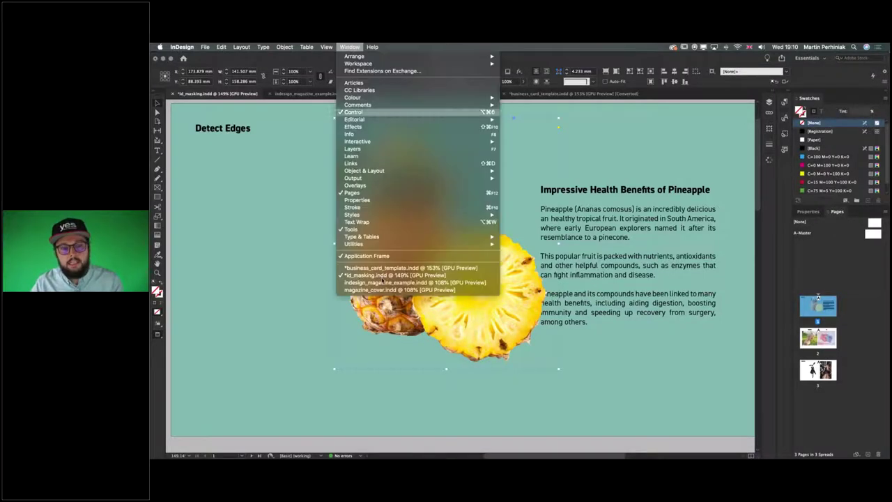
- Apply Wrap Around Object Shape with a 5 mm offset and slide the pineapple further into the text
click(359, 223)
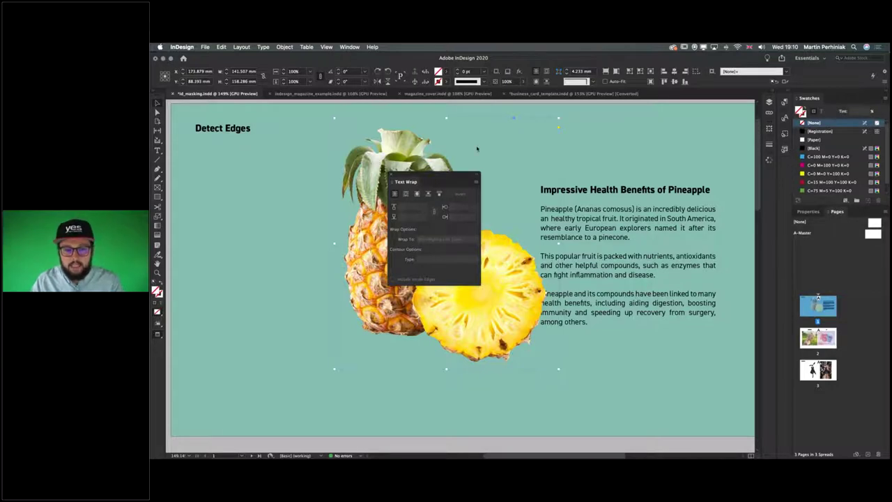
drag(409, 183, 520, 137)
click(527, 143)
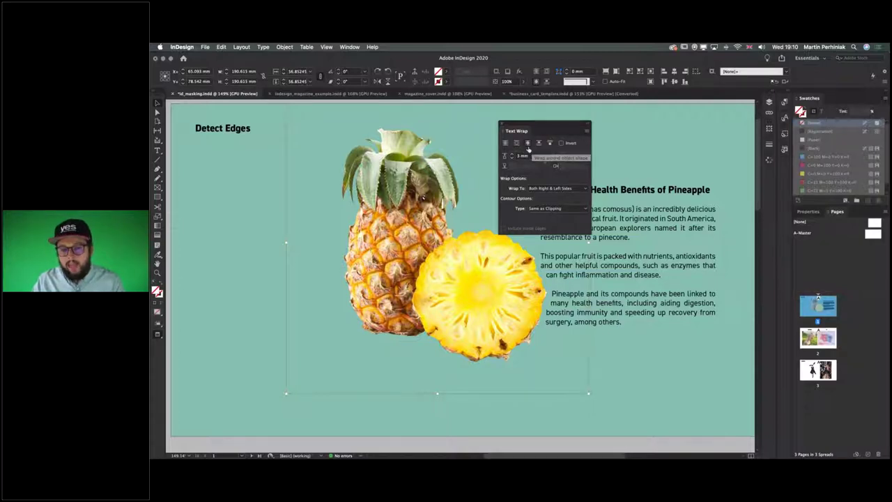
drag(537, 130, 701, 176)
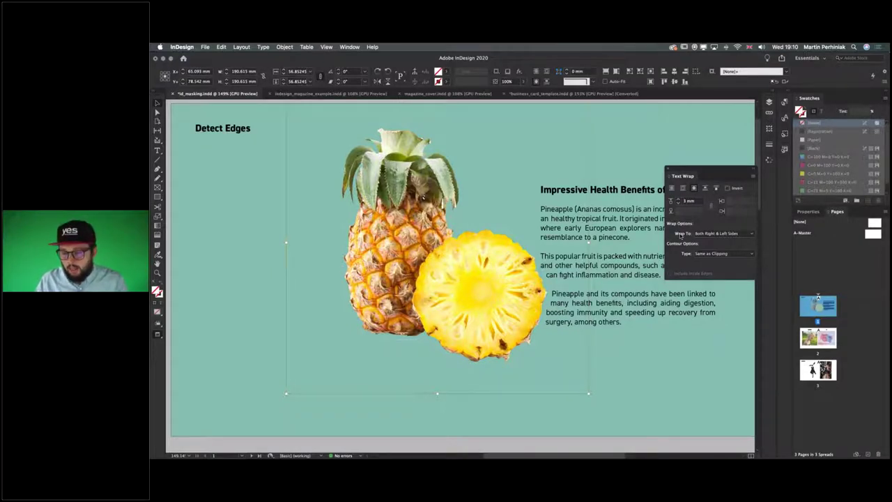
click(678, 200)
click(678, 200)
click(679, 201)
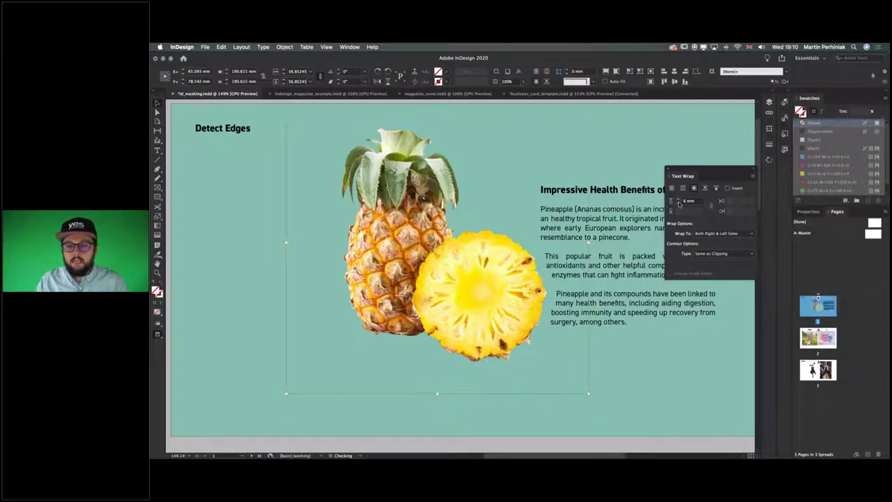
click(679, 202)
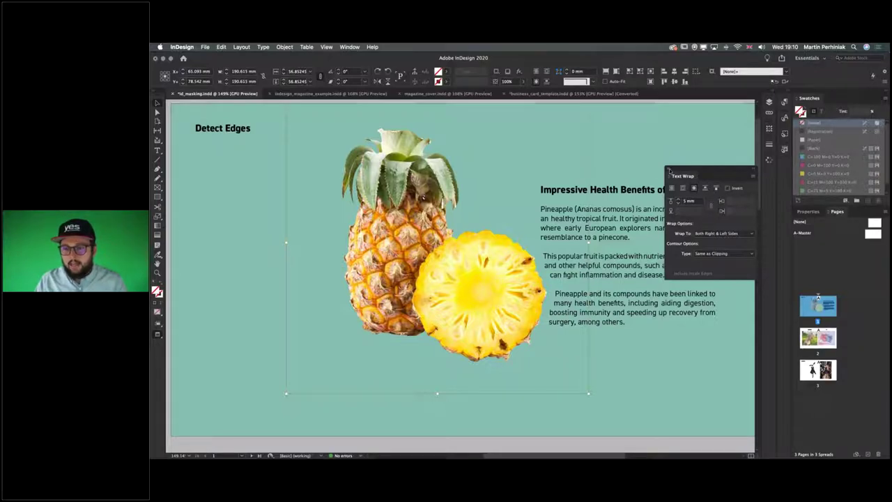
click(645, 162)
drag(446, 244, 491, 252)
click(695, 135)
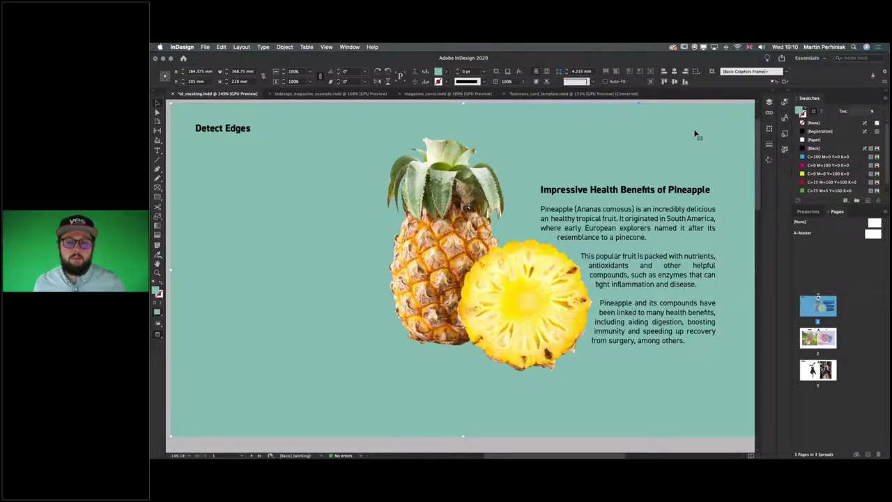
- Keep the pineapple's wrap contour as Same as Clipping, then go to the Alpha channel/Path page
click(491, 252)
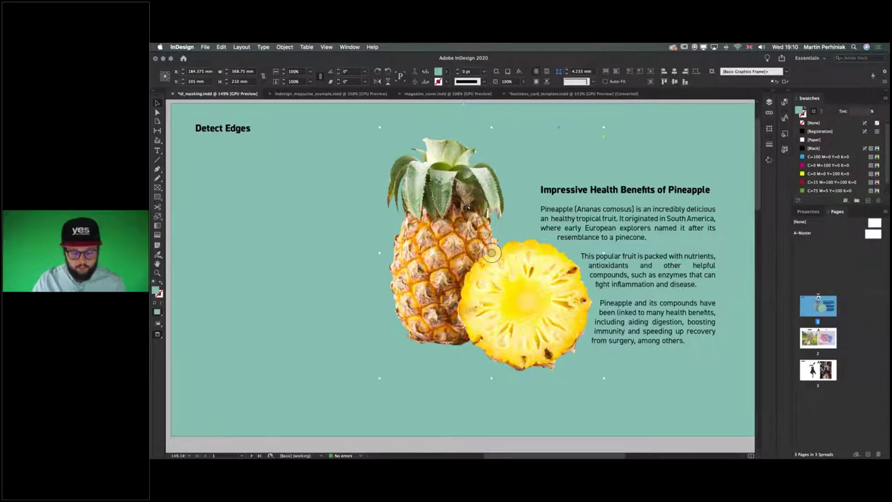
key(super+alt+w)
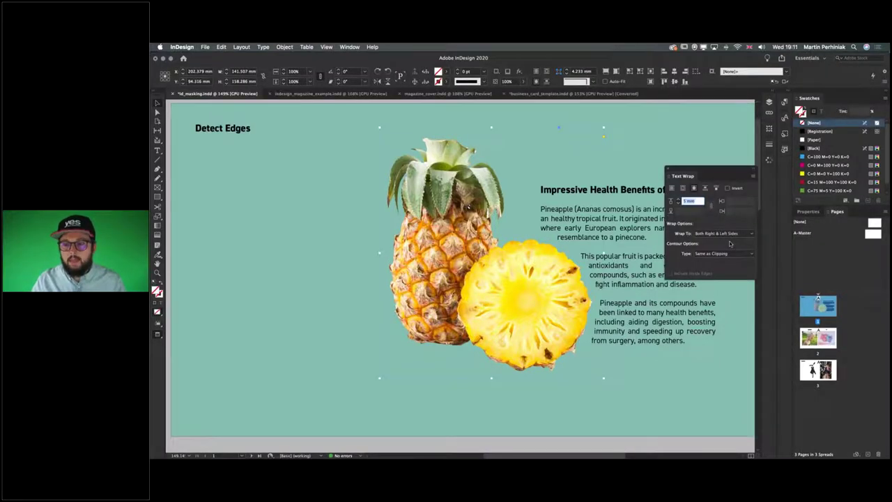
click(706, 254)
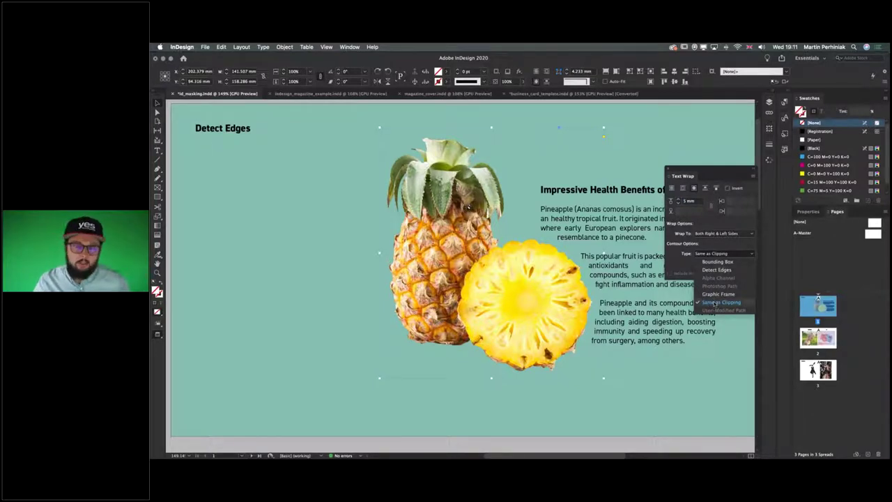
click(703, 245)
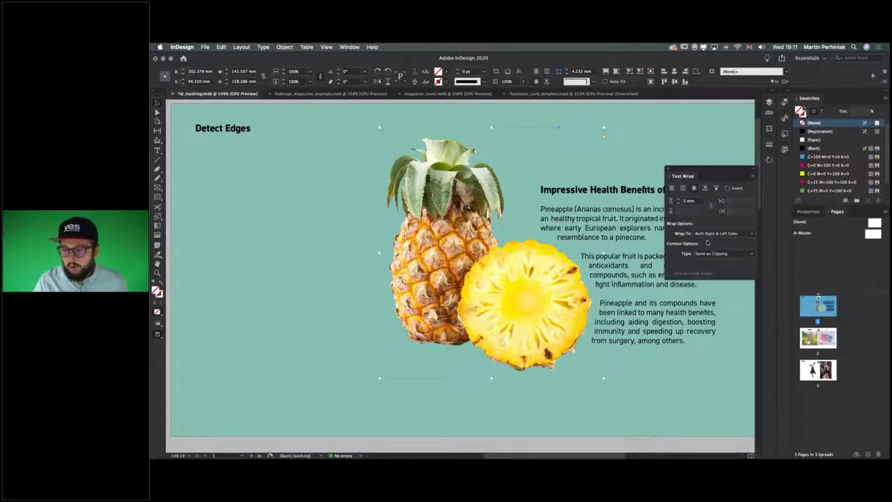
click(669, 171)
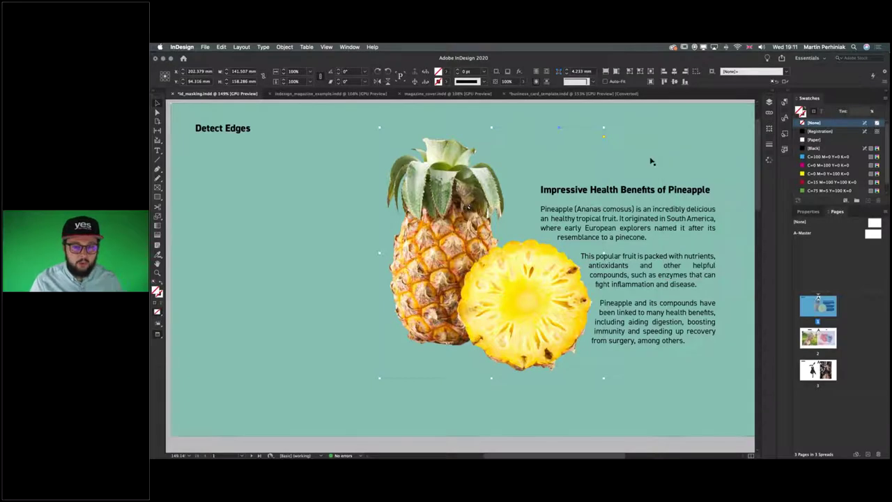
click(651, 161)
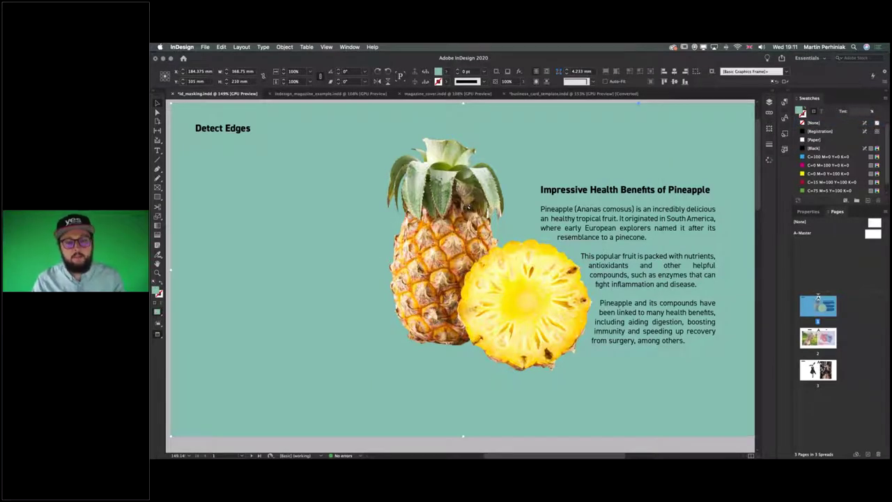
key(Page_Down)
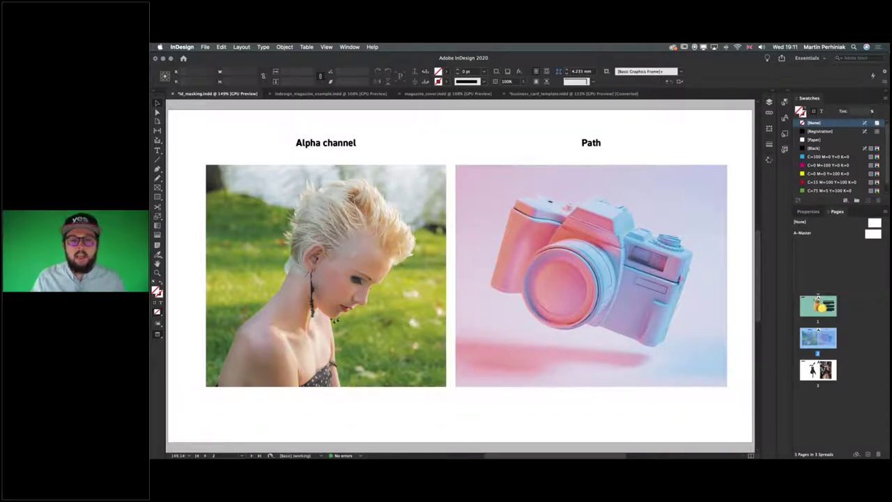
- Switch to the magazine_cover.indd CINEMA cover document
click(433, 95)
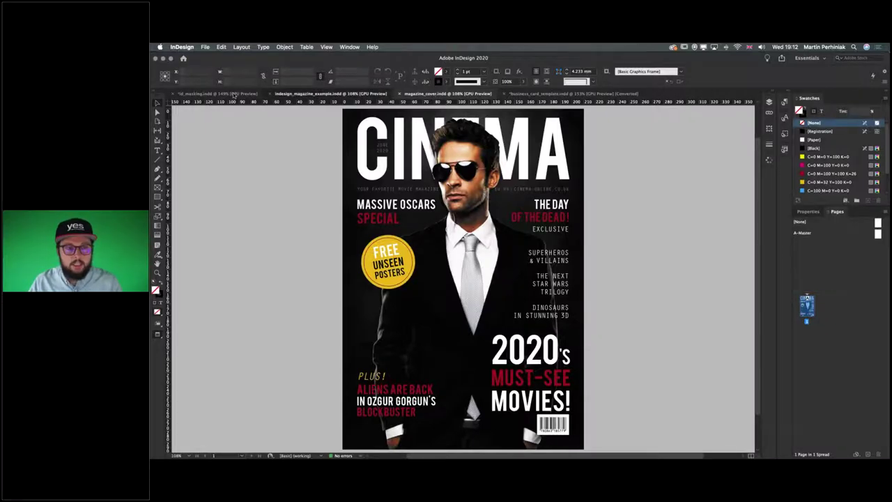
click(315, 94)
- Return to id_masking.indd page 2 and select, then deselect, the Alpha channel portrait
click(216, 93)
click(325, 276)
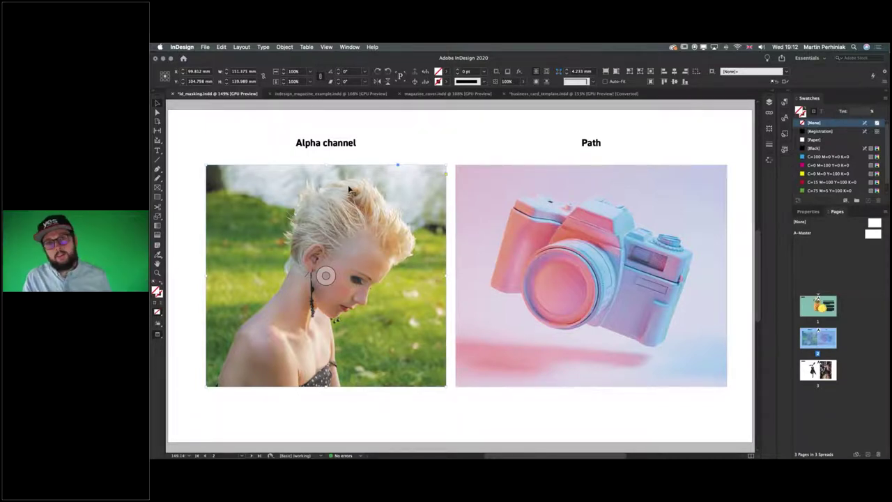
click(379, 143)
- Select the pink camera photo under Path and open its Clipping Path dialog
click(376, 223)
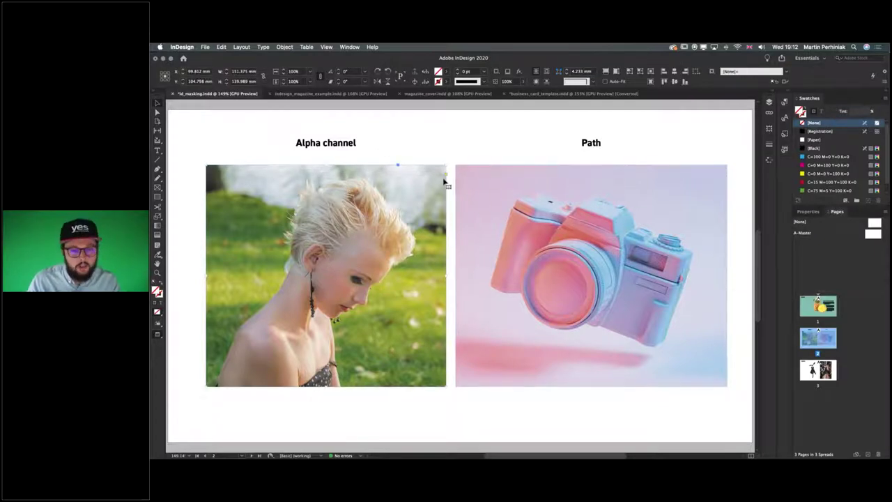
click(516, 182)
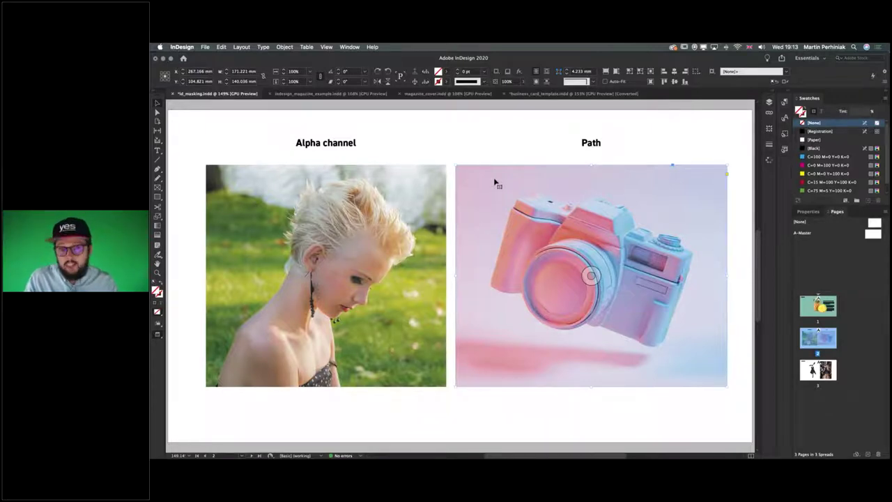
key(super+alt+shift+k)
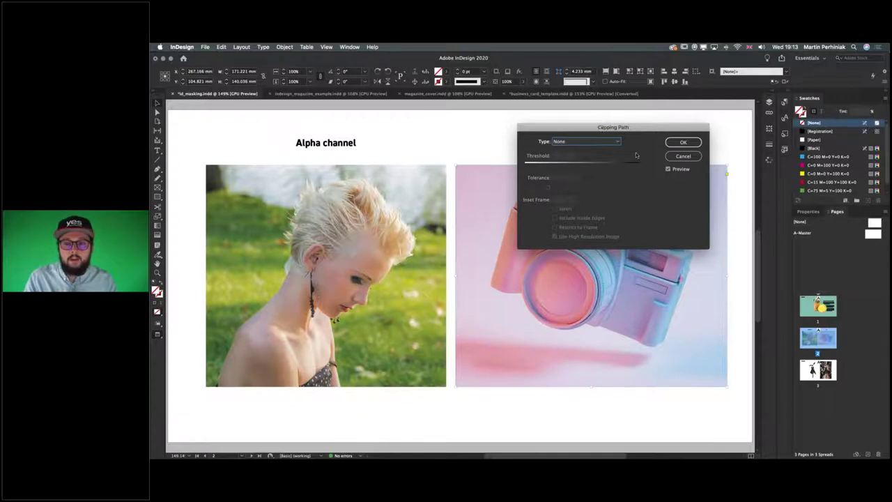
- Try Detect Edges, then set the camera photo's clipping type to Photoshop Path
drag(635, 155, 672, 186)
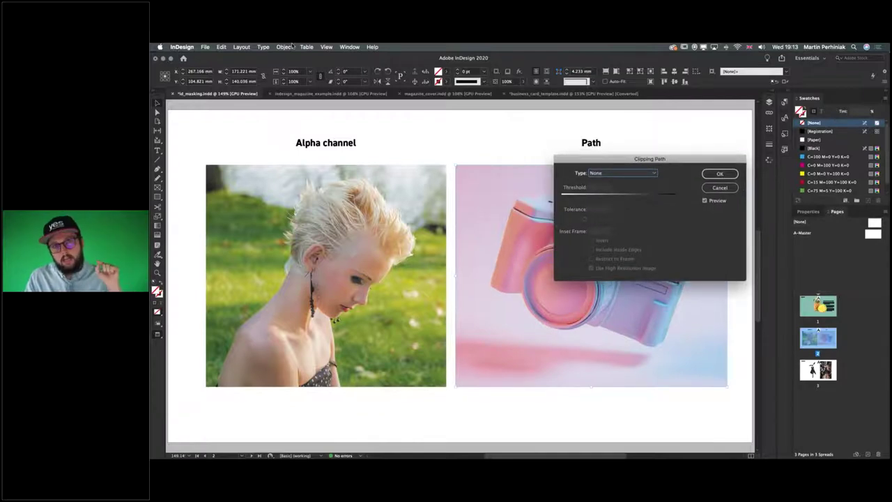
click(611, 173)
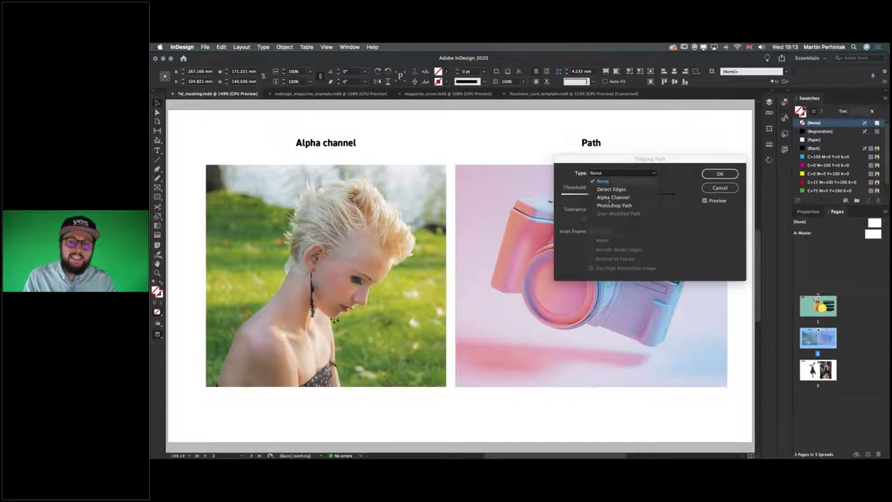
click(612, 189)
drag(631, 158, 755, 206)
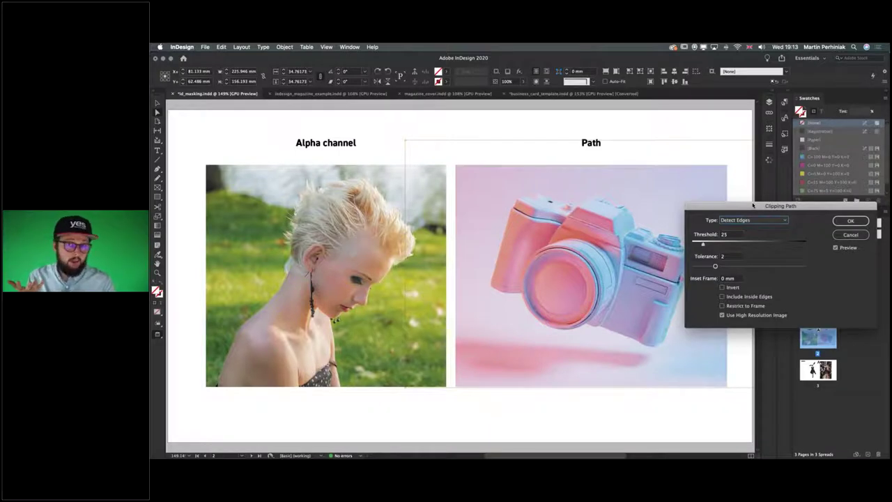
click(743, 220)
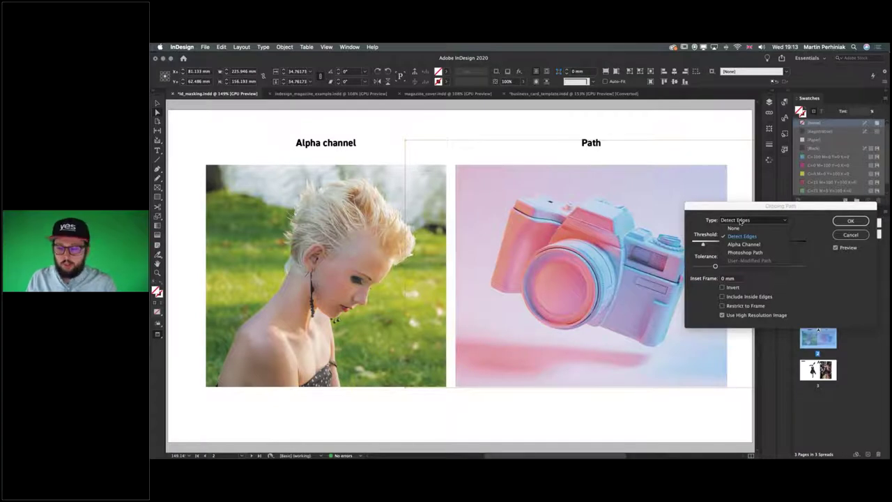
click(745, 252)
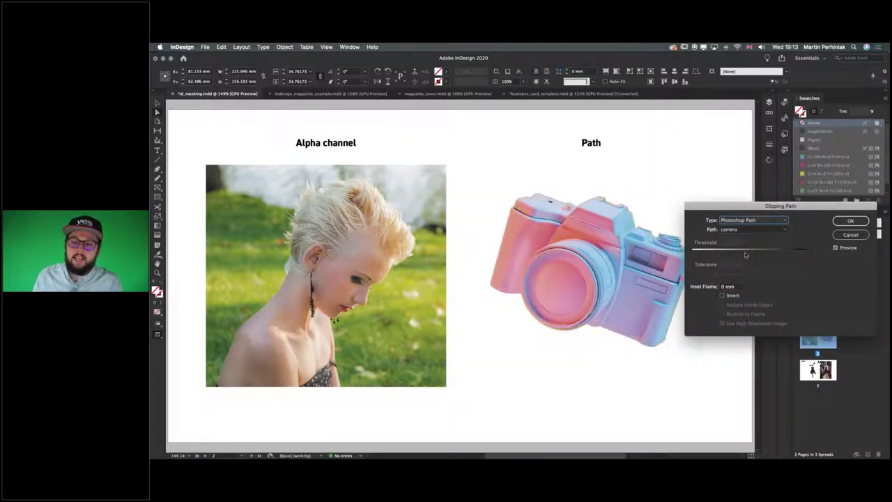
- Keep the 'camera' path, preview insets of -30 and -20 mm, then apply with 0 mm inset
click(728, 230)
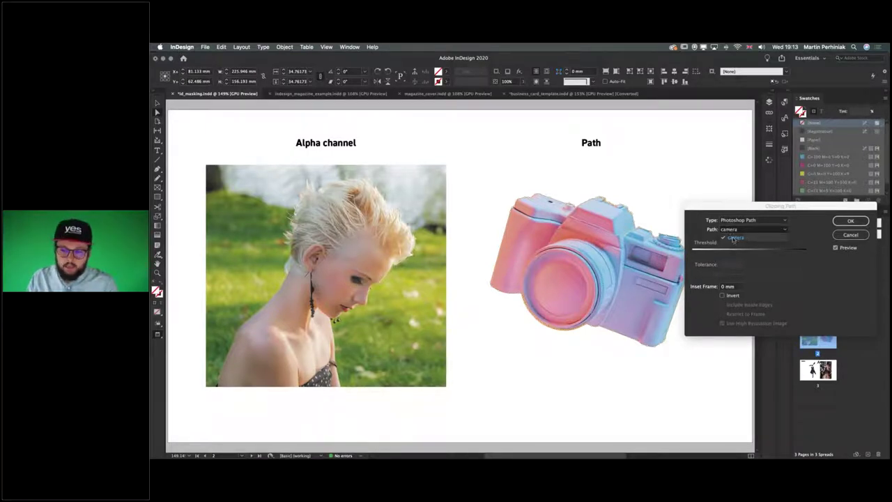
click(751, 238)
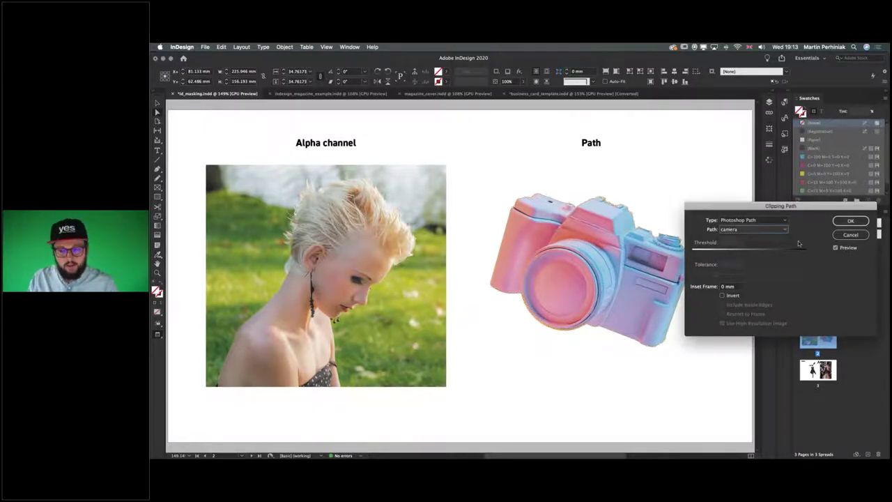
key(Tab)
key(Down)
key(Down)
key(Down)
key(Down)
key(Down)
key(Down)
key(Down)
key(Down)
key(Down)
key(Down)
key(shift+Down)
key(shift+Down)
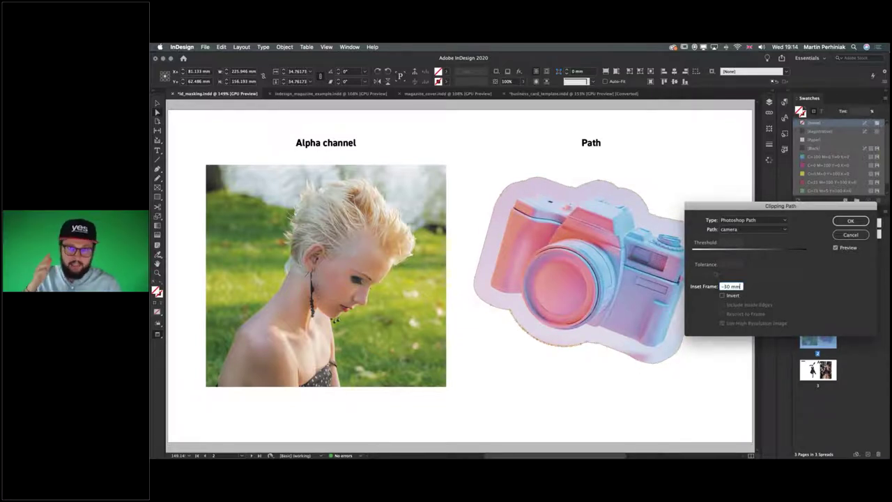
key(Down)
key(Up)
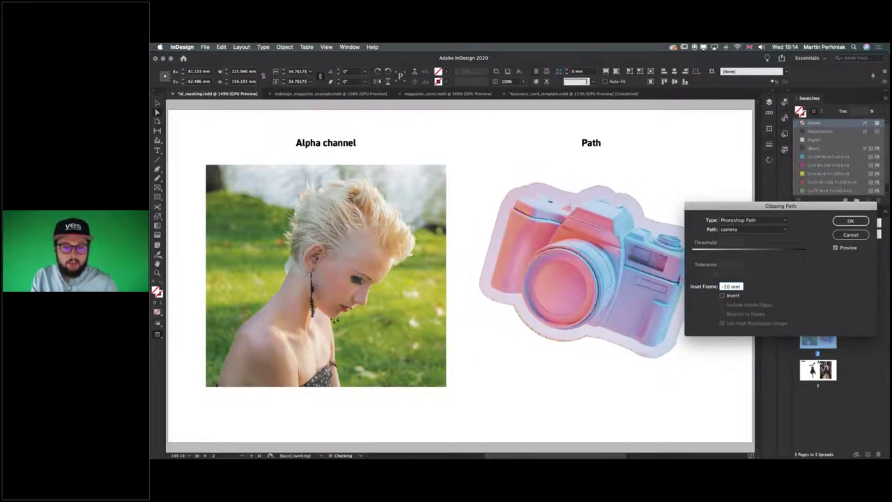
key(shift+Up)
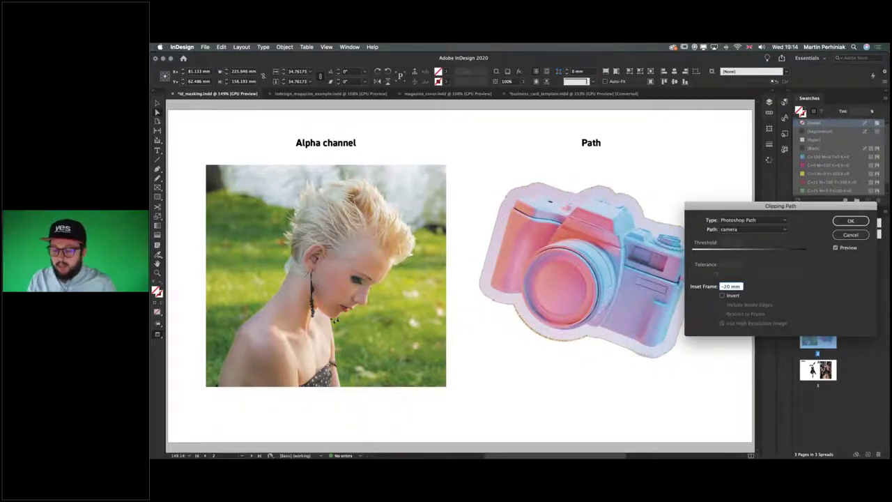
text(0)
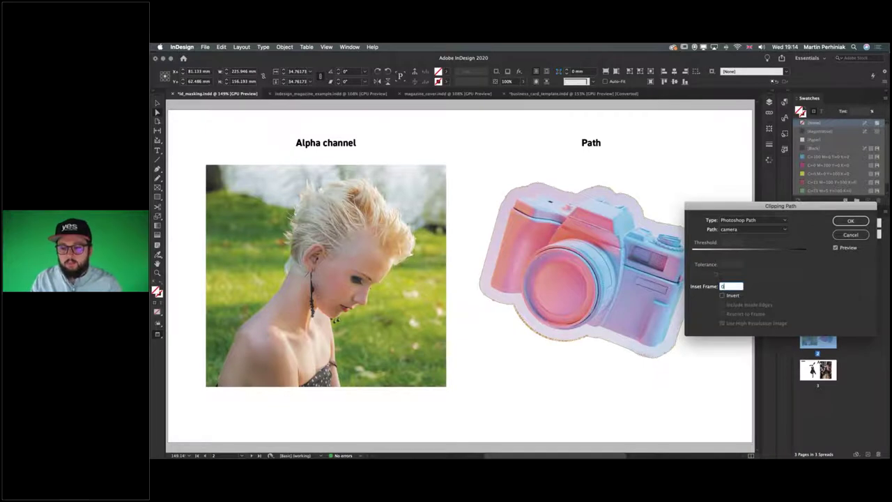
click(850, 220)
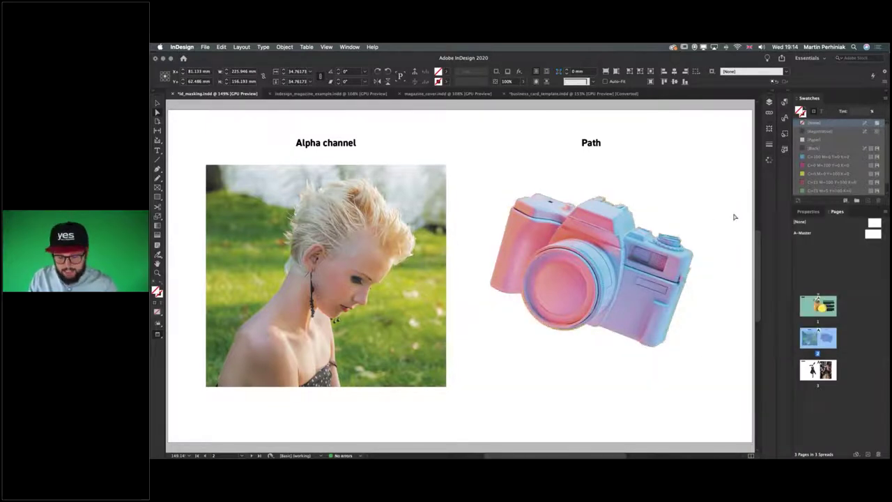
- Move the cut-out camera left over the Alpha channel photo and zoom in to inspect its edges
click(730, 202)
drag(616, 239, 480, 309)
click(665, 205)
key(super+equal)
scroll(550, 325, up, 10)
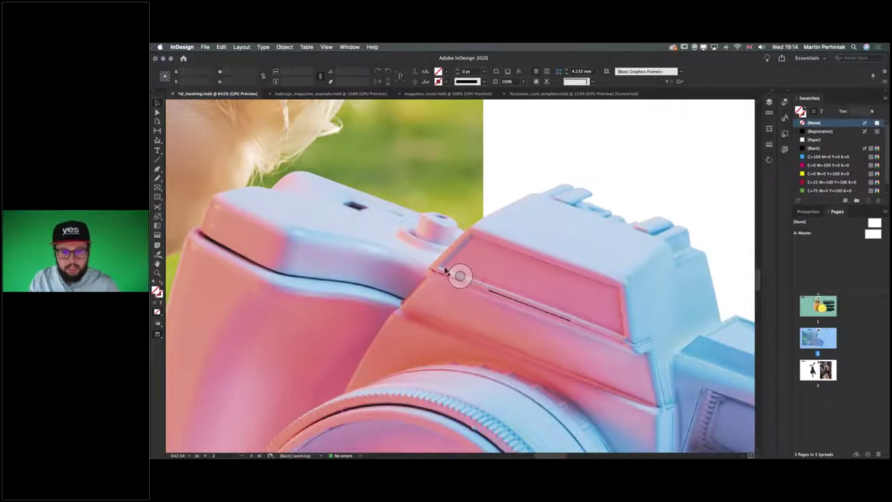
scroll(408, 207, down, 6)
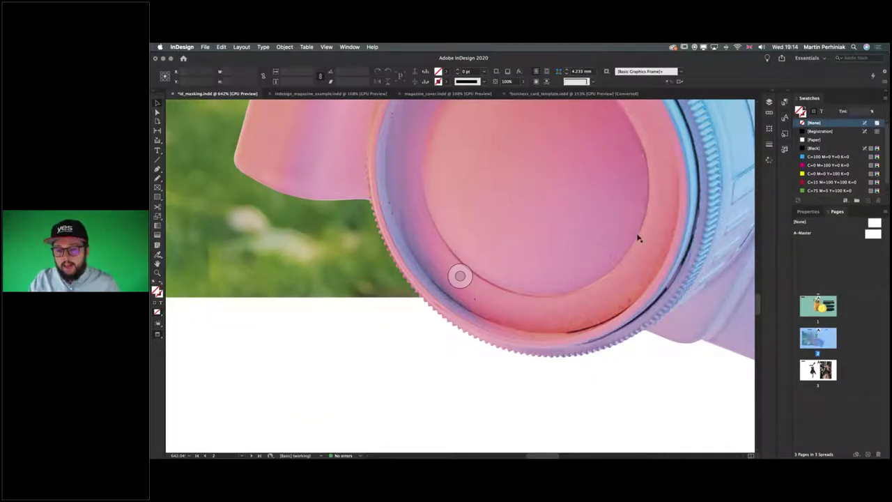
- Bring up the camera file in Photoshop and show its saved paths
click(554, 223)
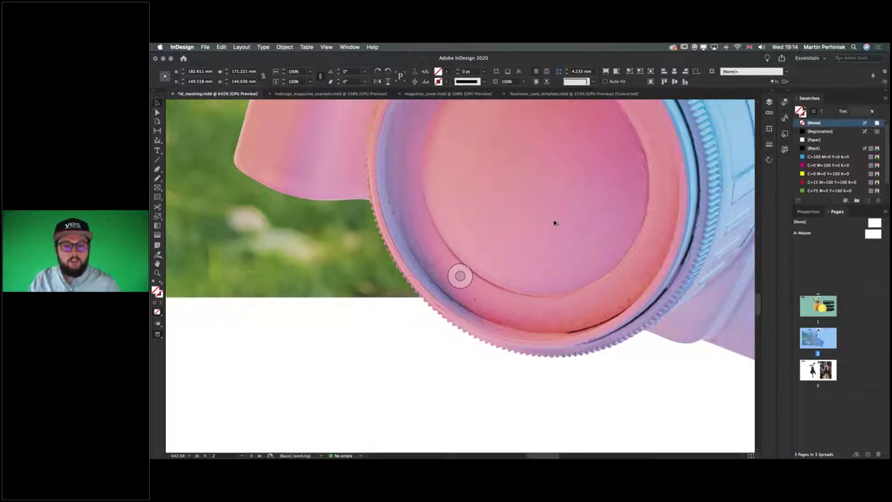
key(super+Tab)
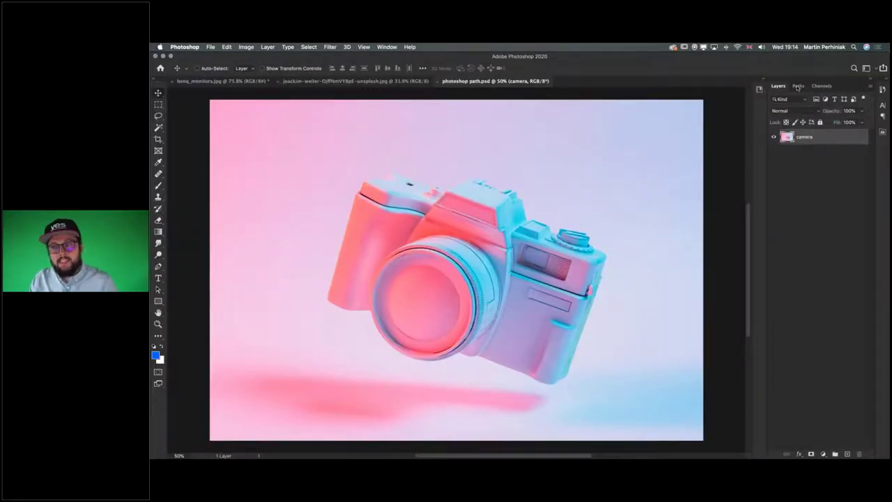
click(798, 86)
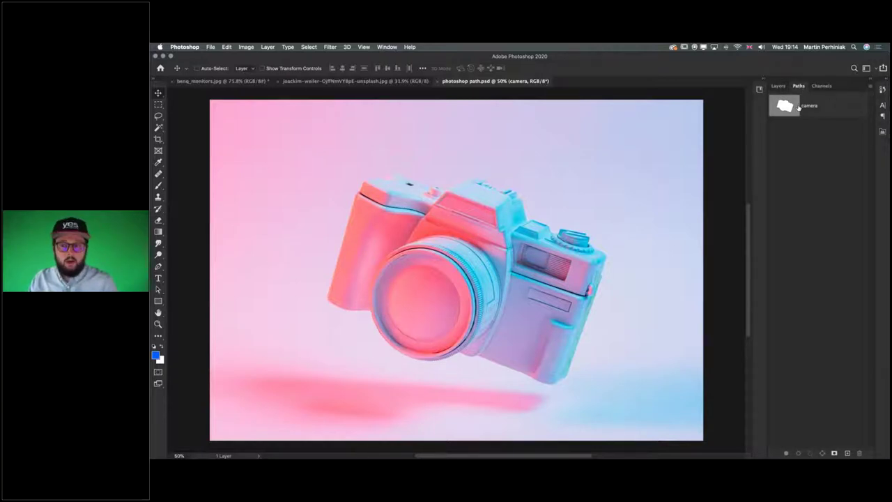
- Draw an ellipse shape path around the camera lens with the Ellipse Tool
click(798, 107)
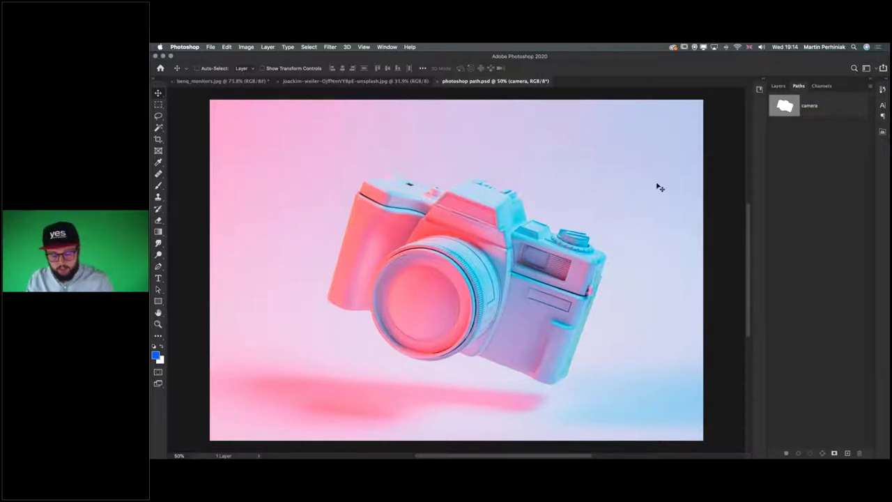
key(p)
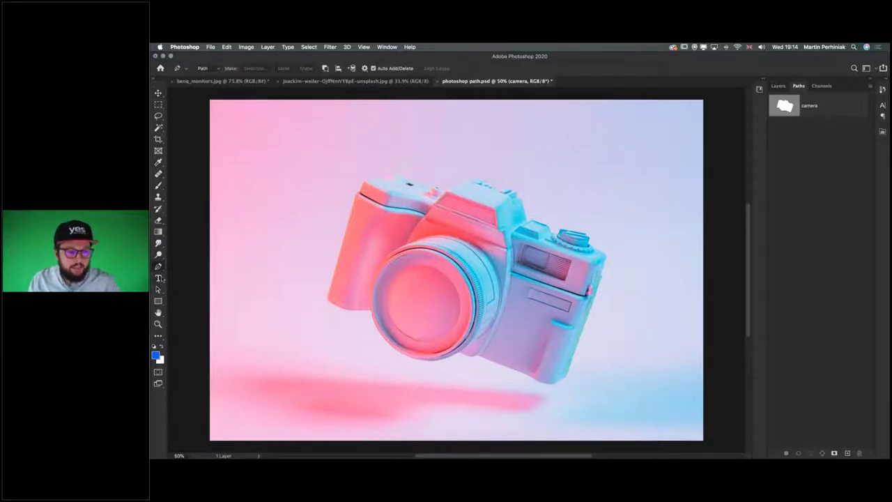
click(158, 300)
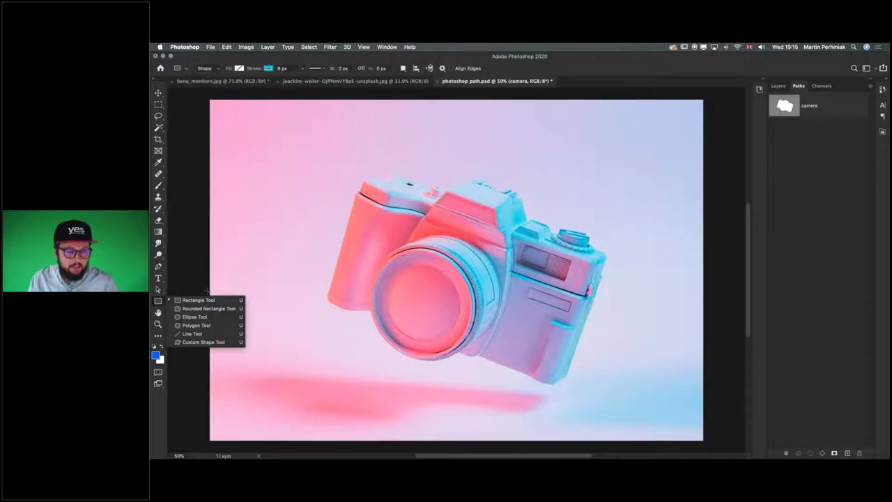
click(199, 317)
drag(454, 306, 492, 360)
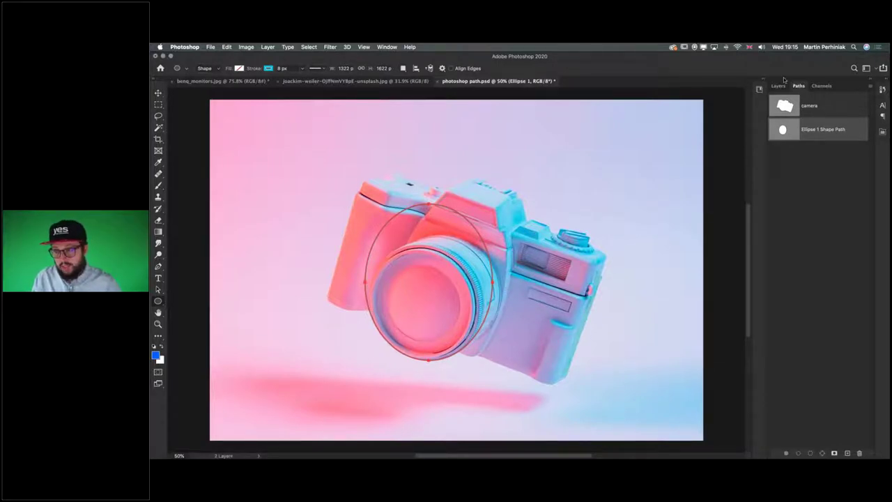
- Save the ellipse as a path named 'ellipse', fixing a typo, and return to InDesign
double_click(810, 131)
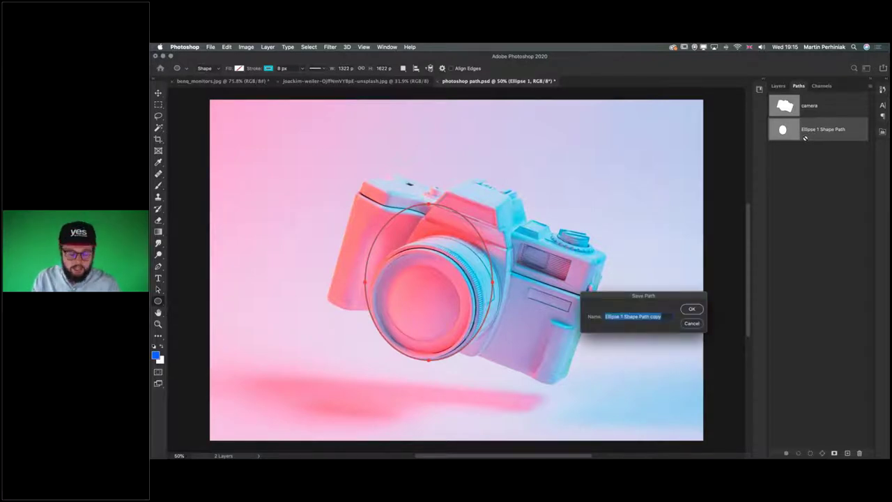
text(ell)
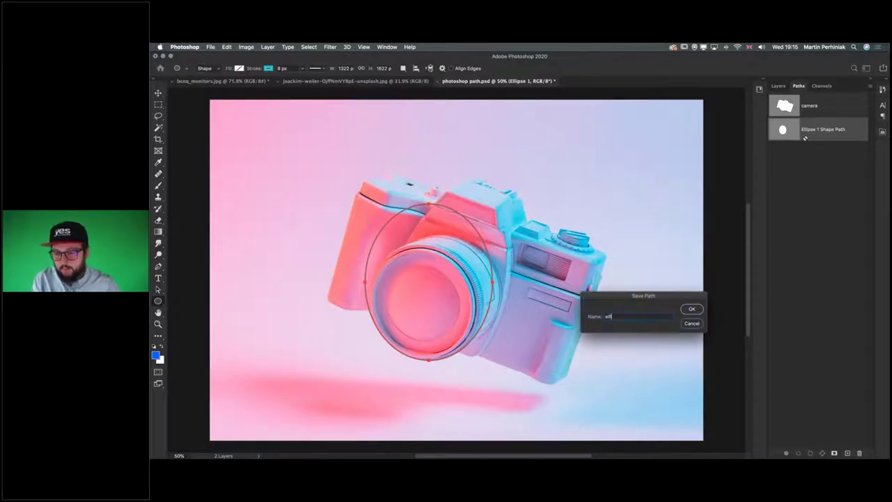
text(ipser)
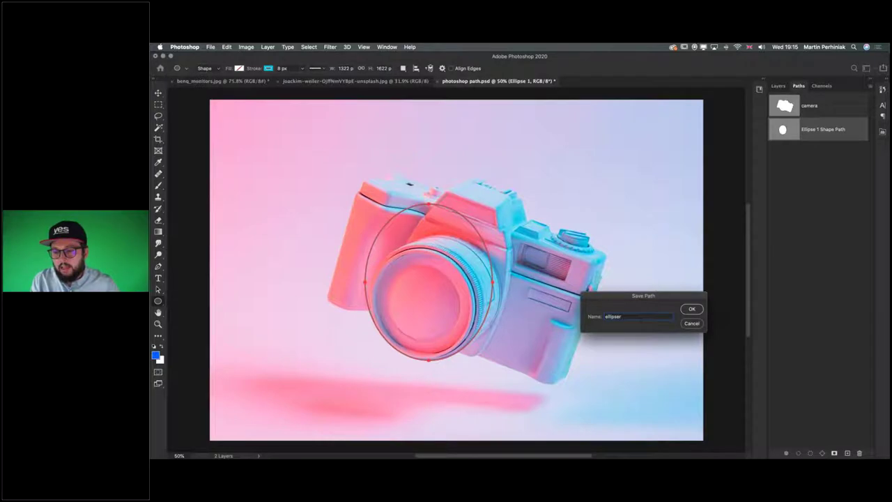
key(Return)
double_click(809, 129)
key(Right)
key(BackSpace)
key(Return)
click(814, 184)
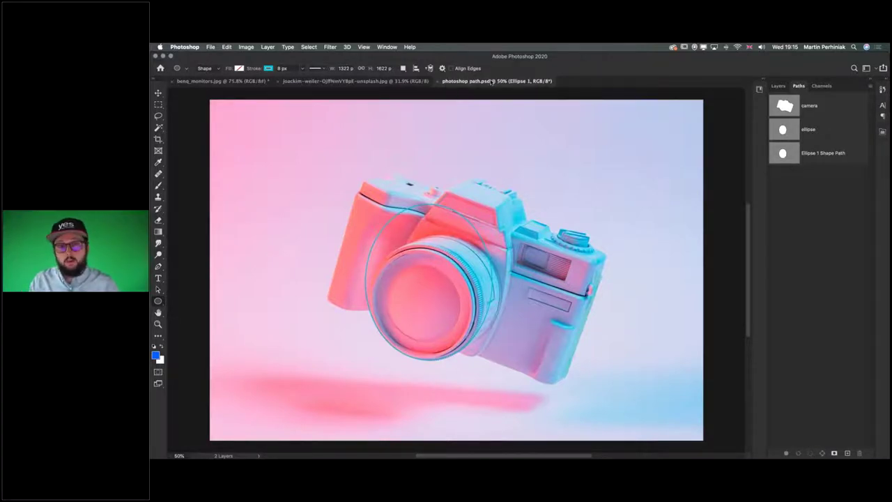
key(super+Tab)
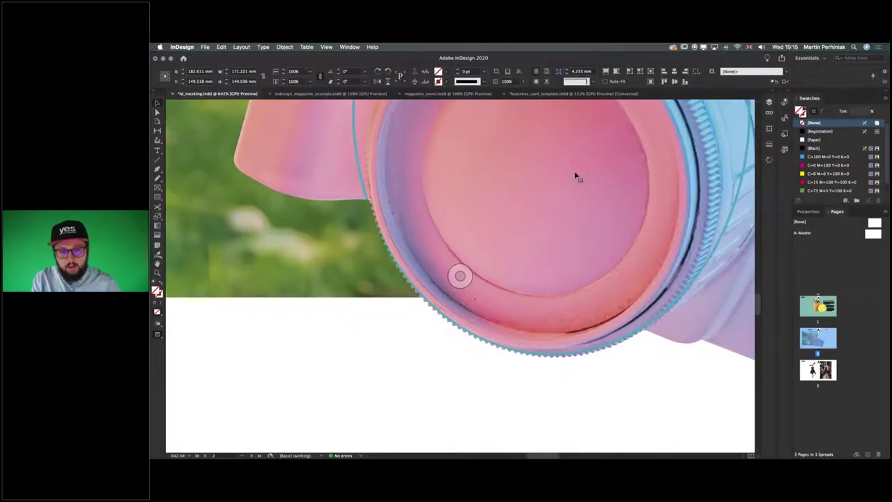
key(super+minus)
key(super+minus)
key(super+minus)
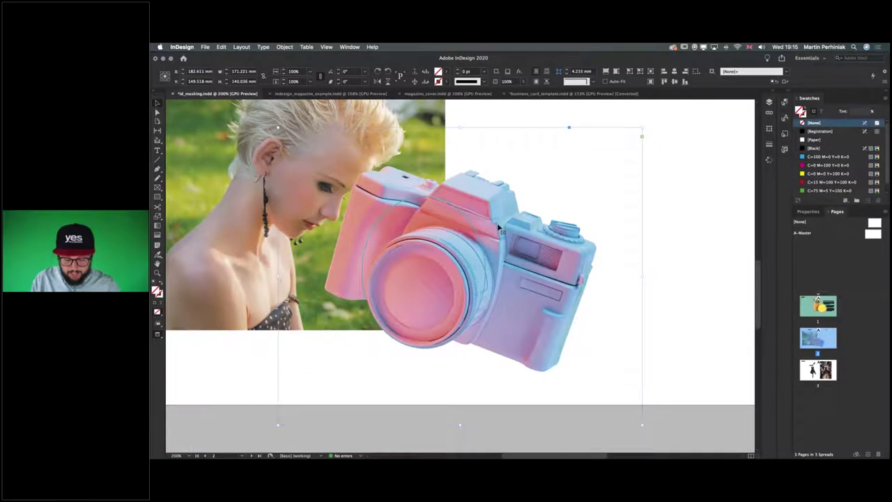
- Clip the camera to the 'ellipse' Photoshop path, review the lens-only result, then undo it
key(super+alt+shift+k)
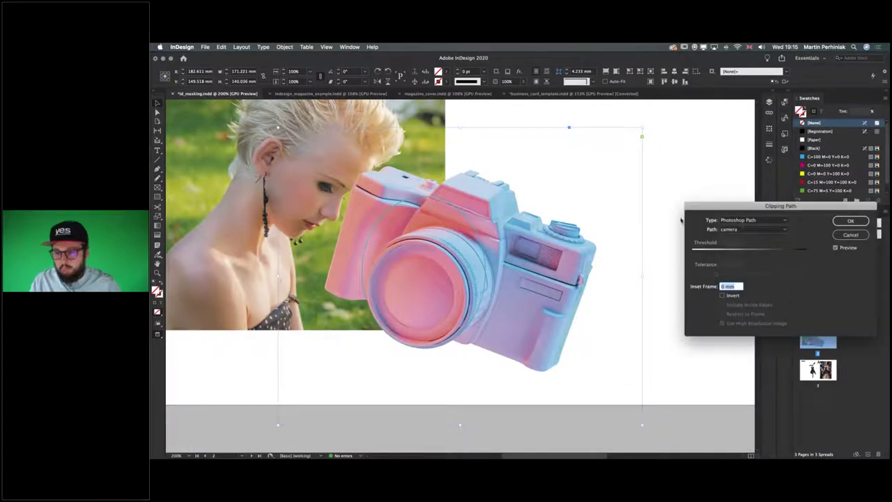
click(738, 230)
click(735, 246)
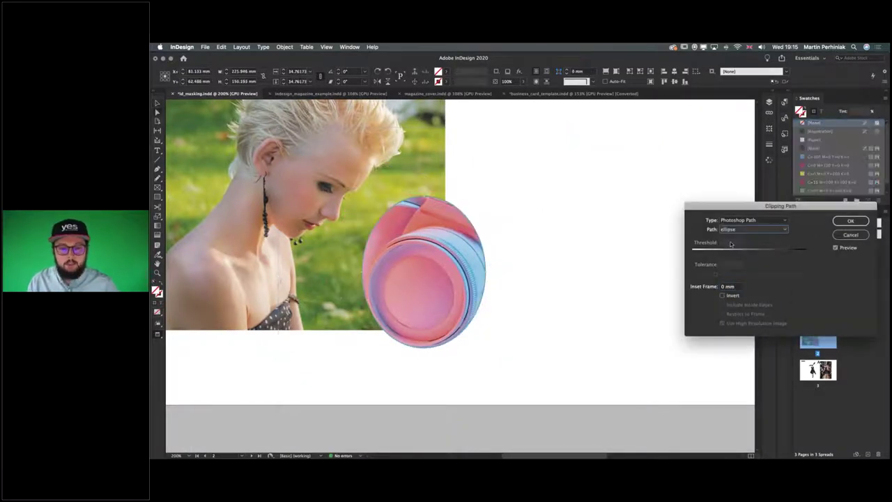
click(850, 221)
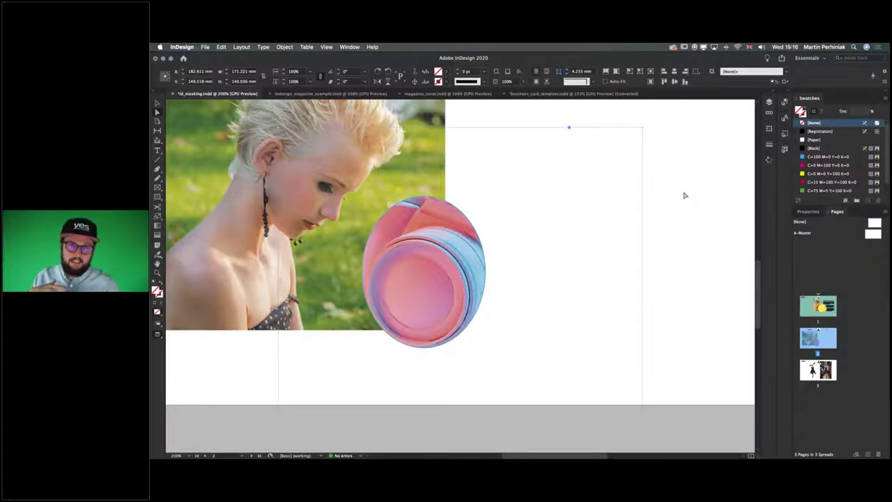
key(super+z)
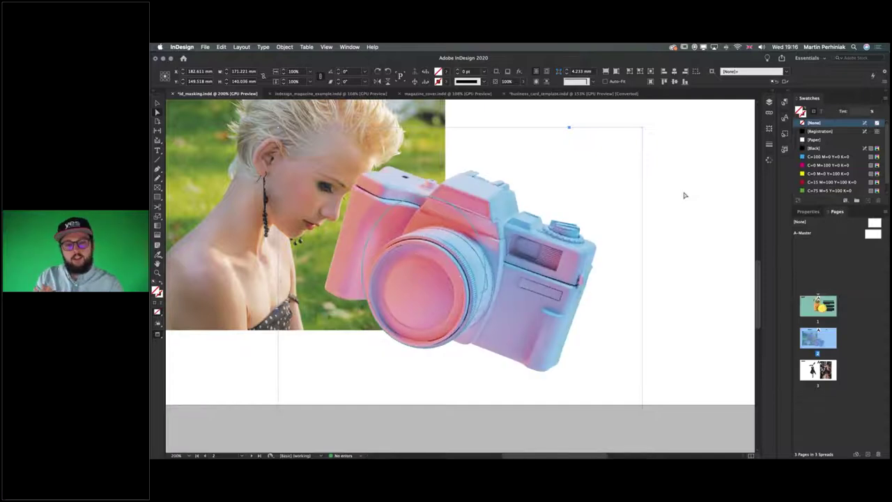
- Undo the camera's last two changes and save the document
key(super+z)
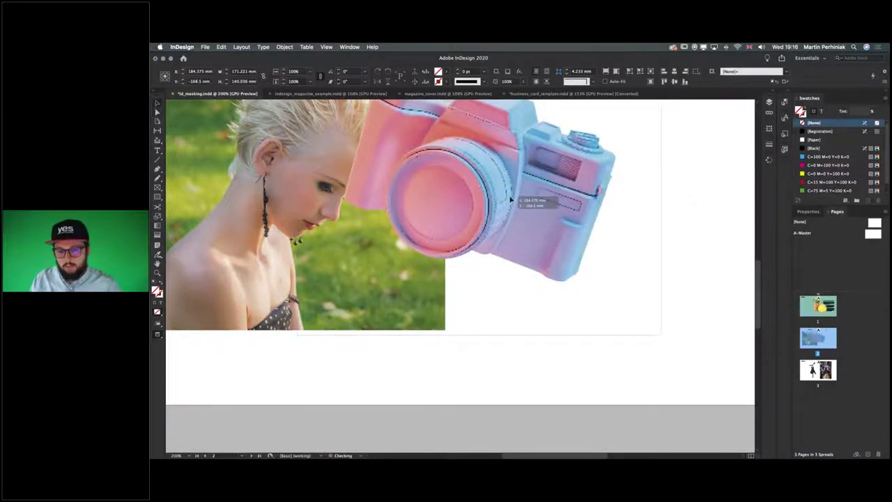
key(super+z)
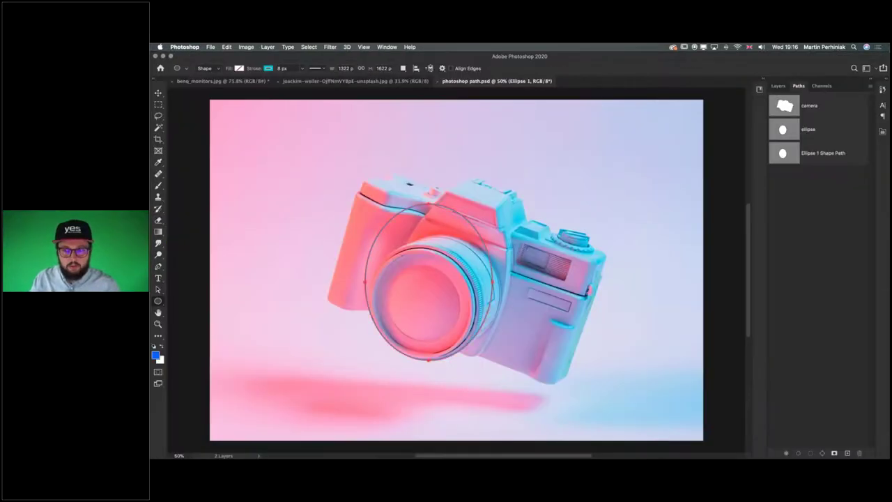
key(super+s)
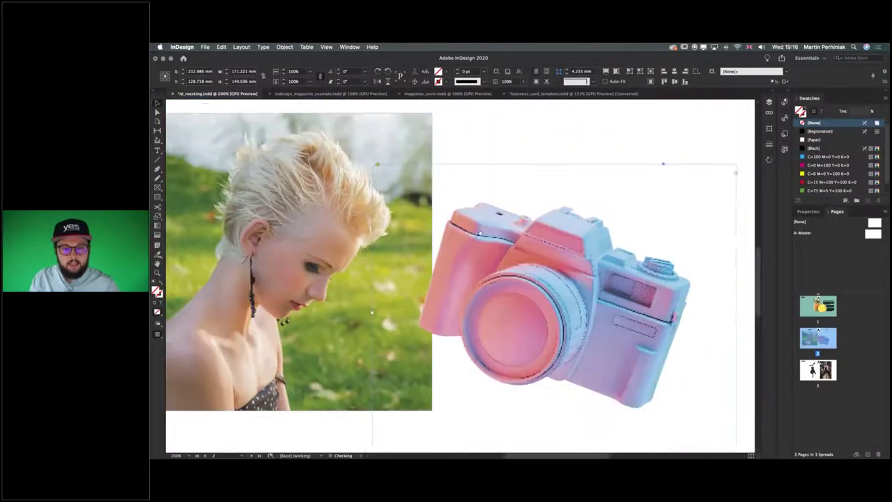
- Undo once more to restore the camera's larger placement, then scroll to the Alpha channel portrait
scroll(371, 192, up, 2)
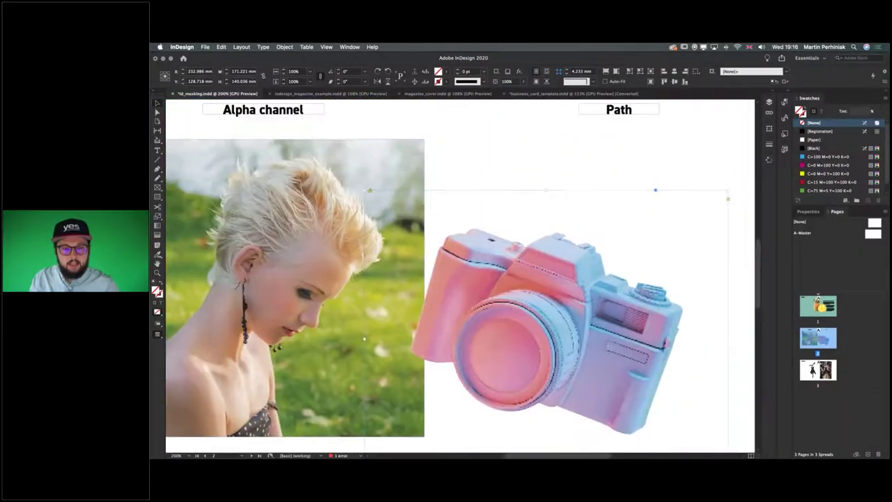
click(536, 157)
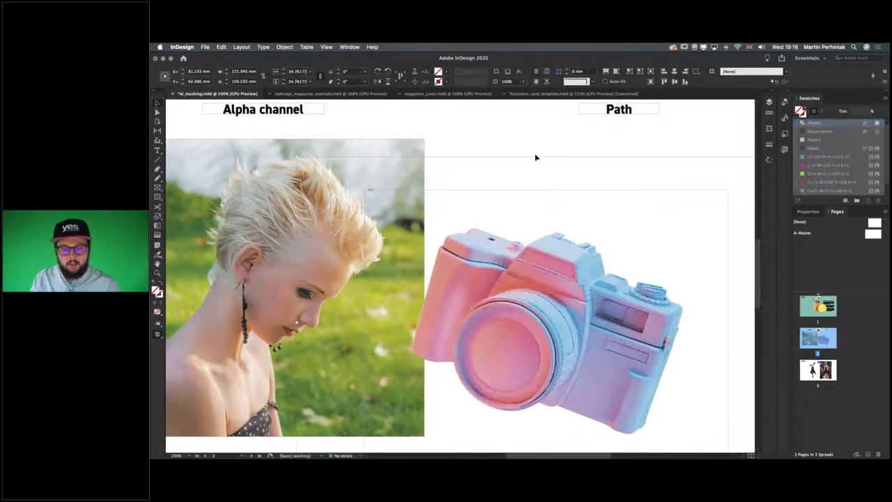
key(super+z)
key(super+z)
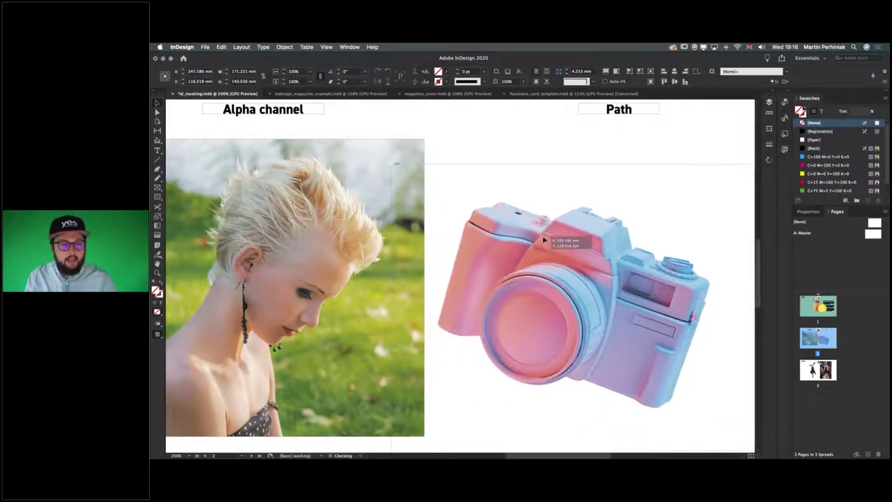
scroll(302, 160, left, 3)
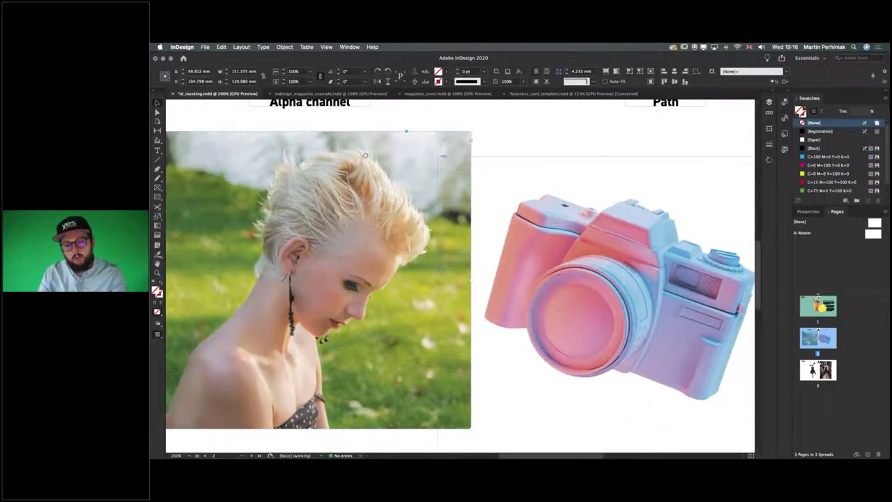
scroll(418, 163, left, 1)
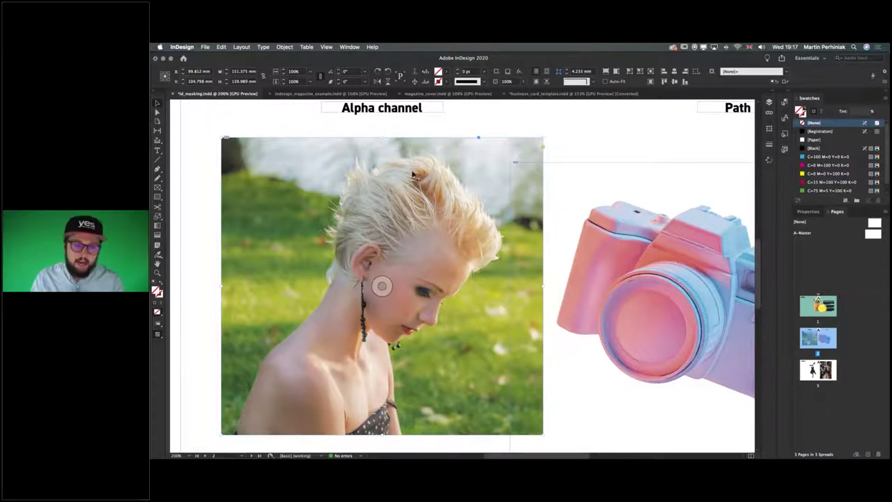
scroll(352, 179, left, 2)
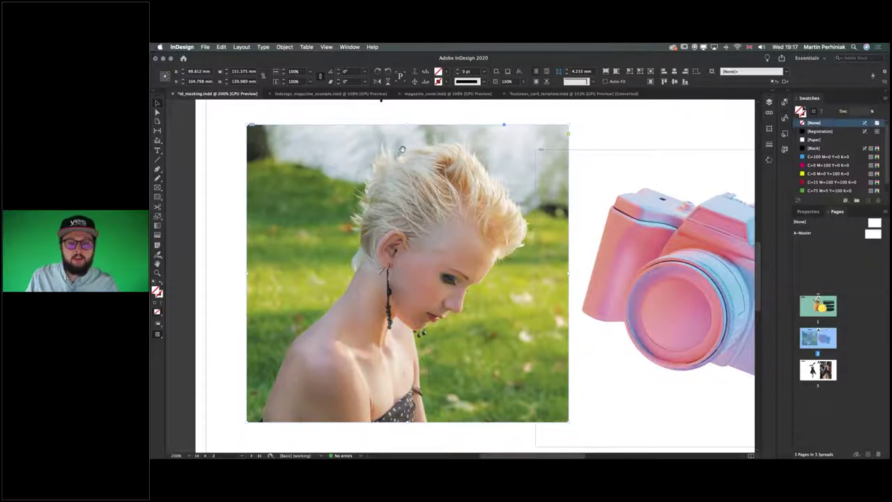
scroll(402, 150, up, 2)
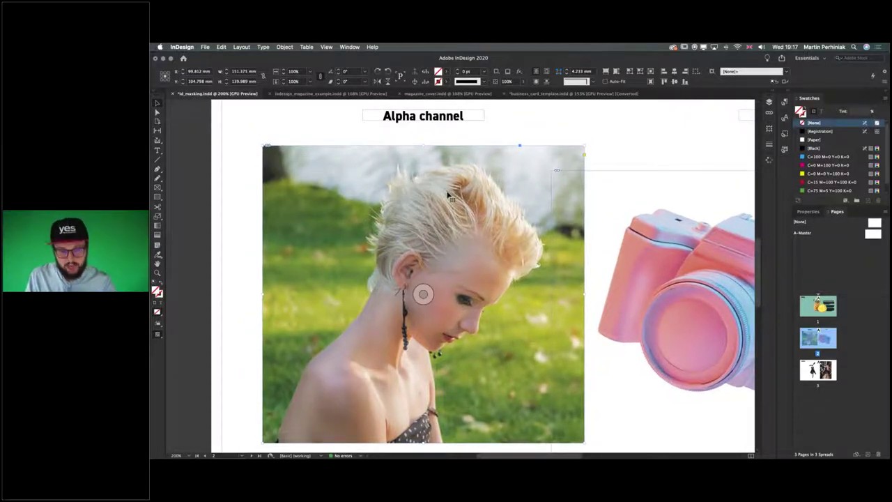
- Set the portrait's clipping type to Alpha Channel using the GIRL channel
key(alt+shift+super+k)
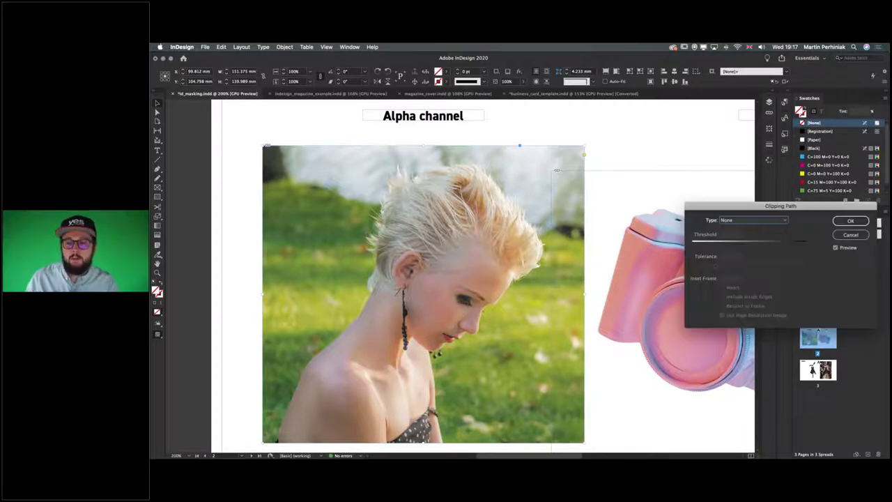
drag(790, 207, 664, 177)
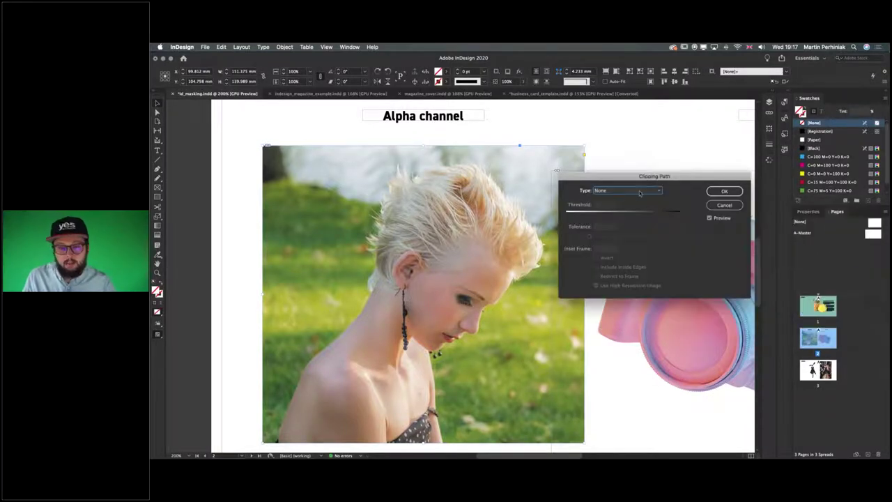
click(640, 191)
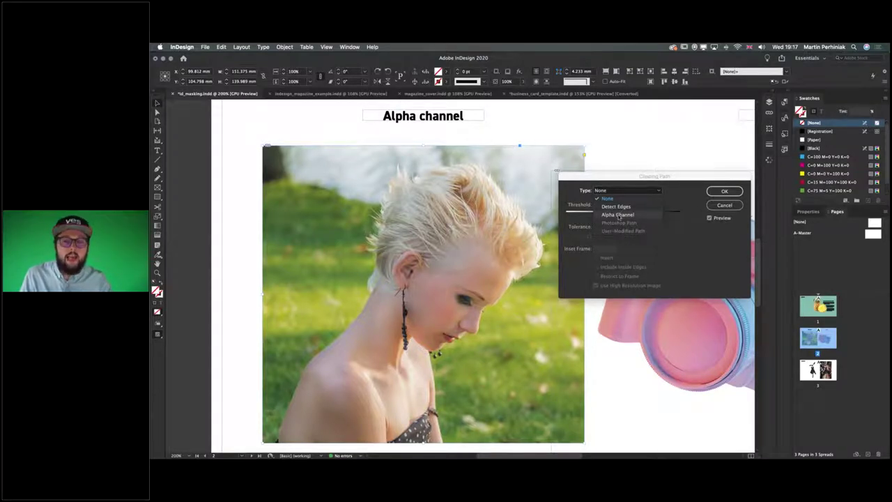
click(618, 215)
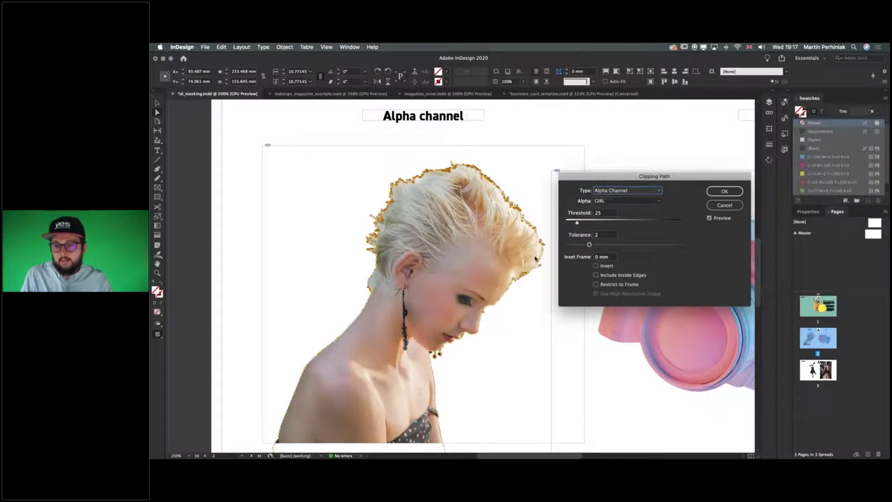
click(613, 201)
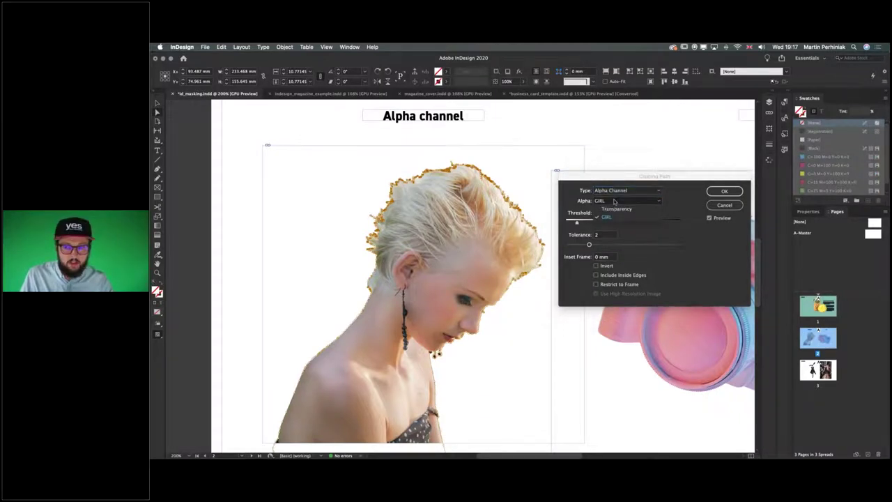
click(607, 216)
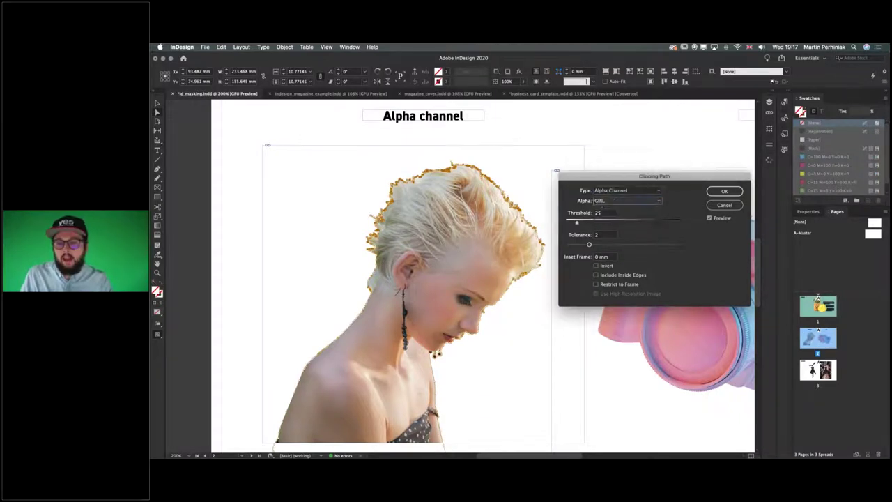
click(723, 191)
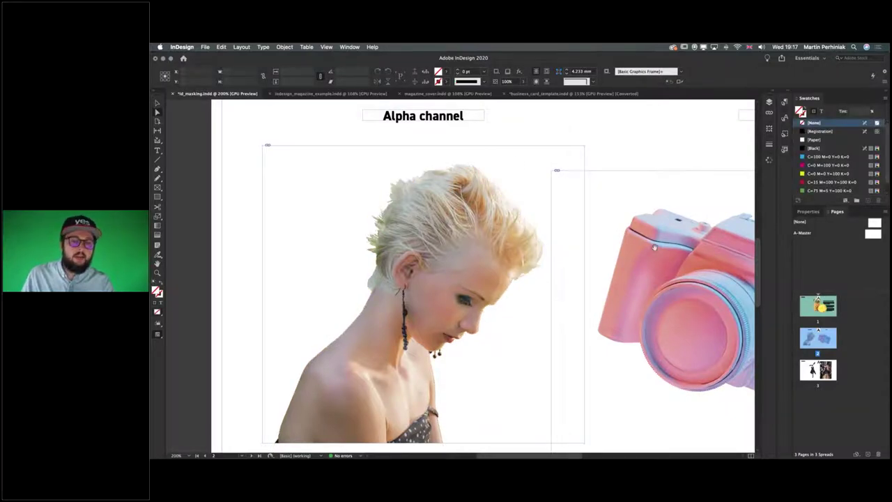
- Check the clipped portrait, then bring up alpha channel.psd in Photoshop
scroll(490, 374, down, 3)
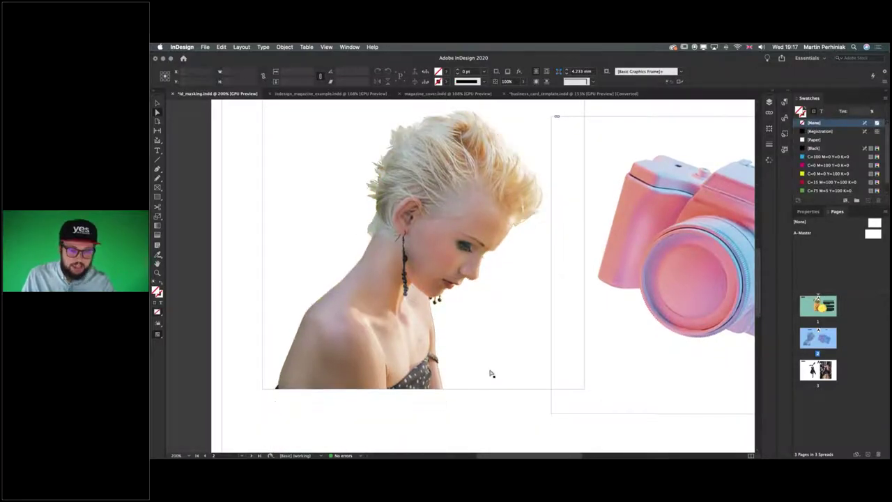
scroll(548, 219, up, 1)
scroll(547, 219, up, 2)
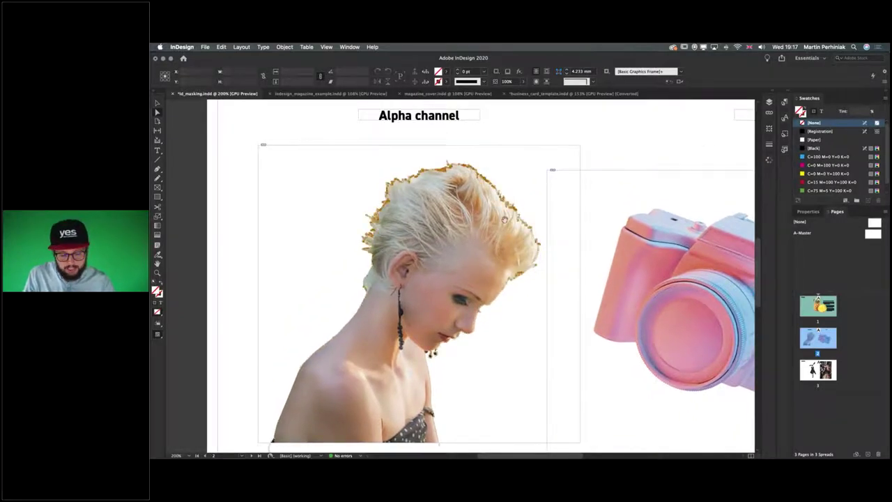
key(super+Tab)
key(ctrl+Tab)
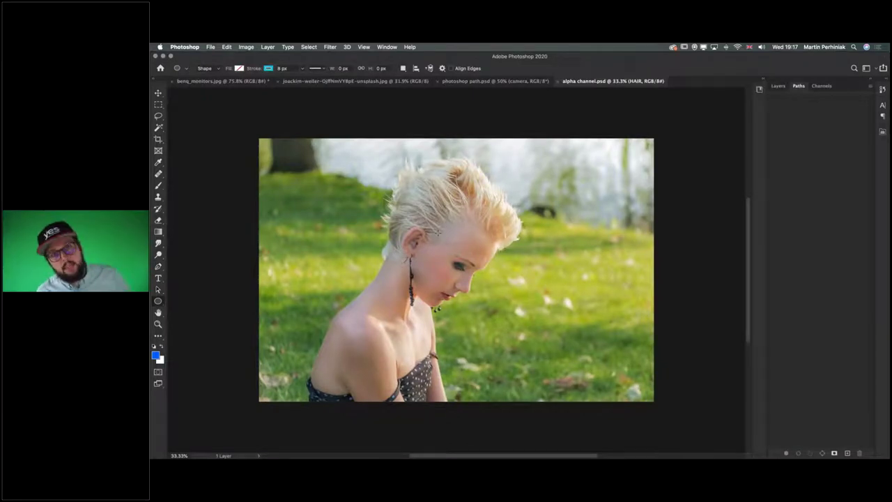
- Show the GIRL alpha channel alone in the Channels panel as a white-on-black mask
scroll(437, 232, up, 2)
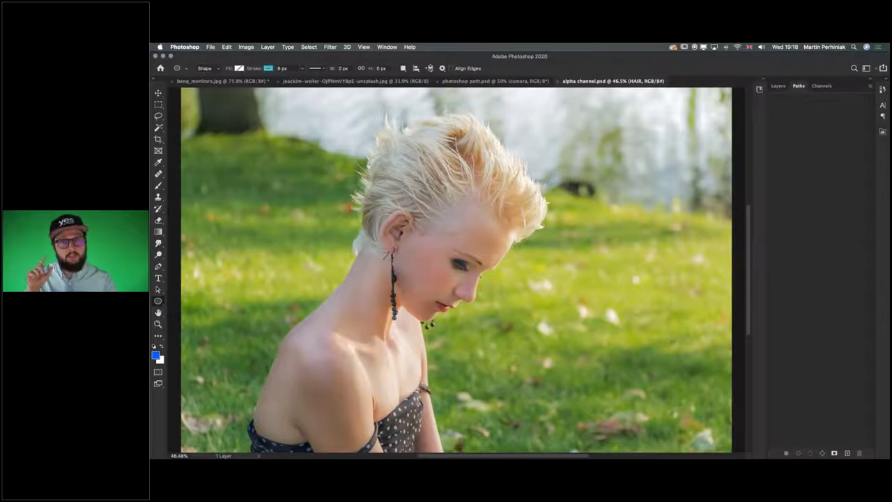
key(v)
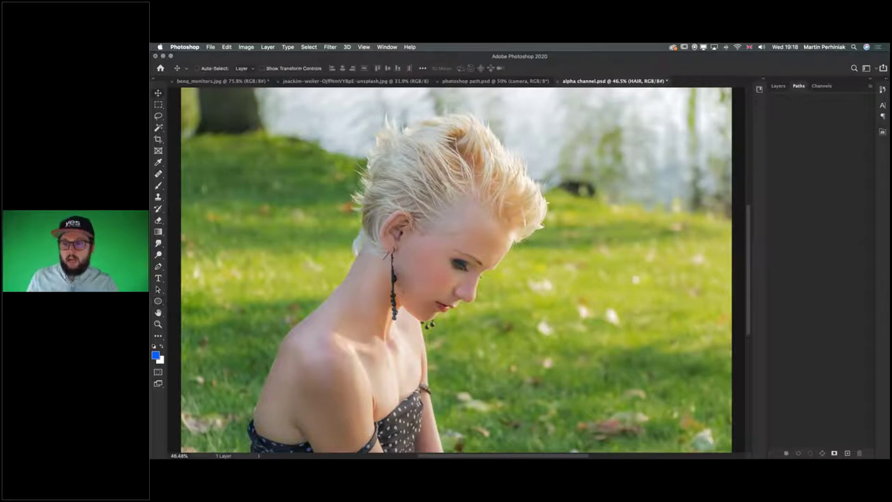
click(784, 85)
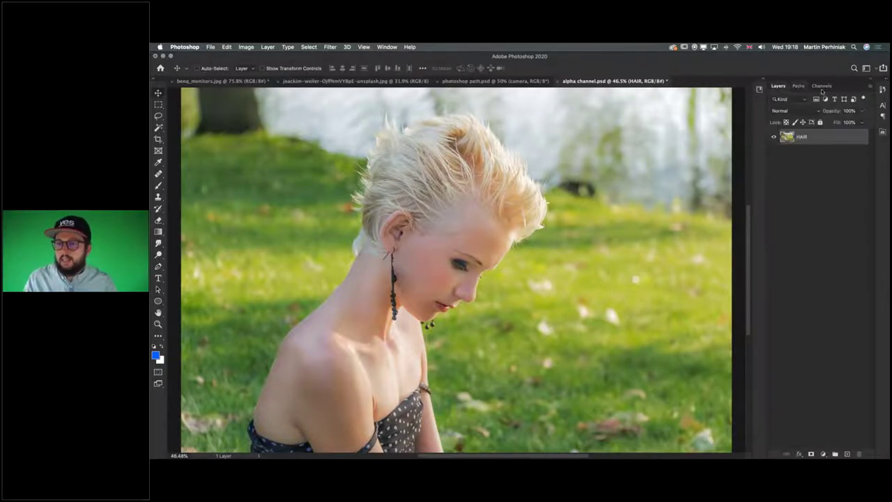
click(821, 87)
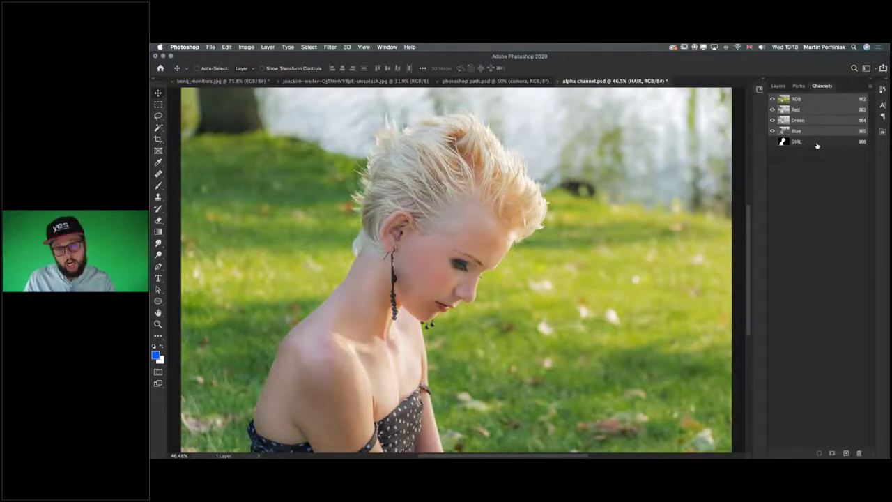
click(799, 85)
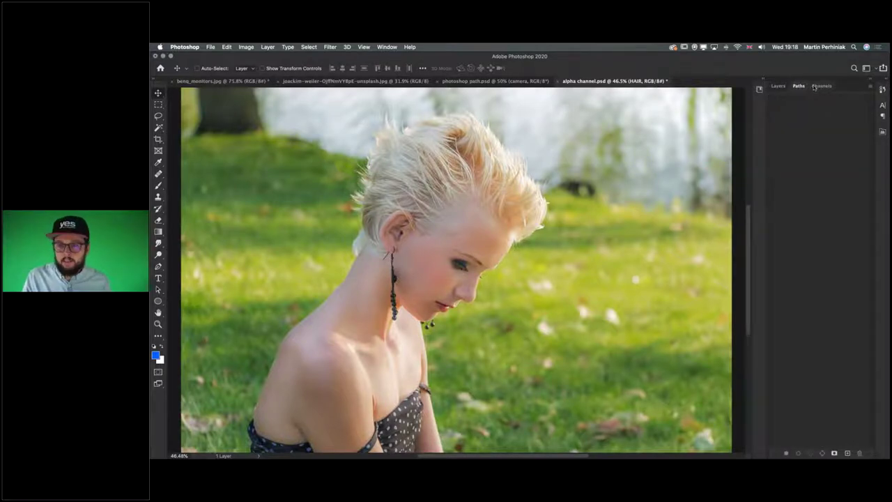
click(820, 86)
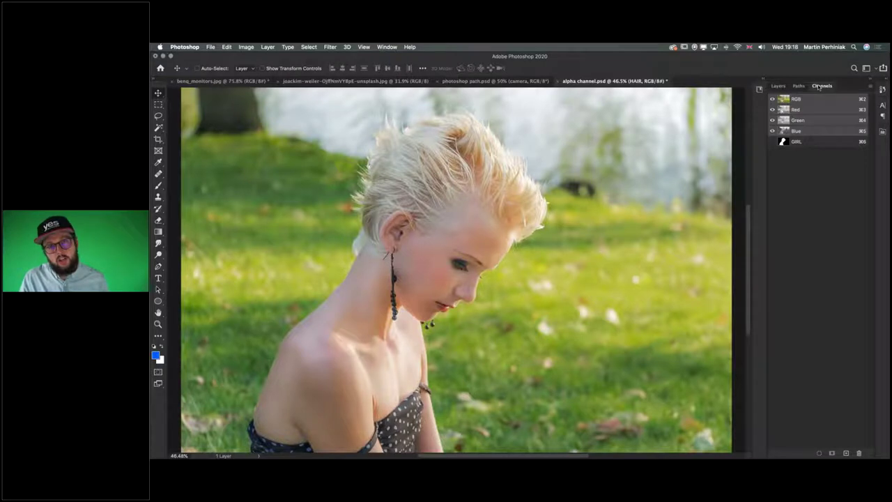
click(785, 142)
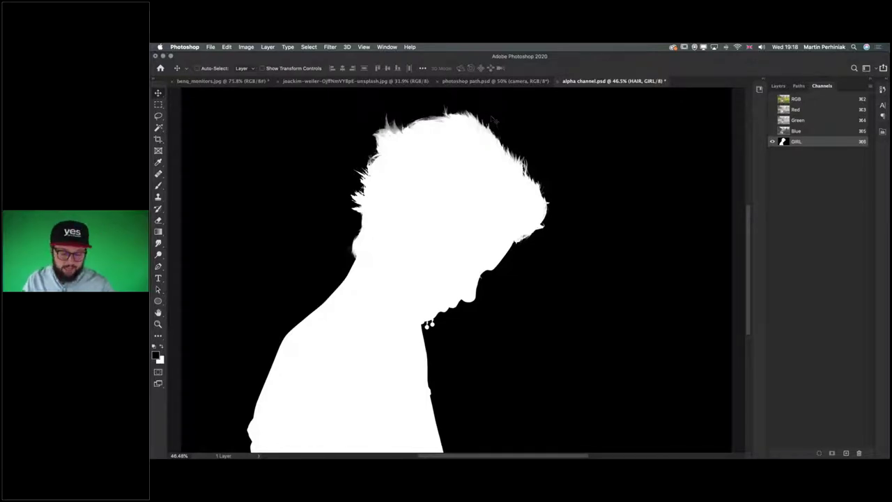
key(super+Tab)
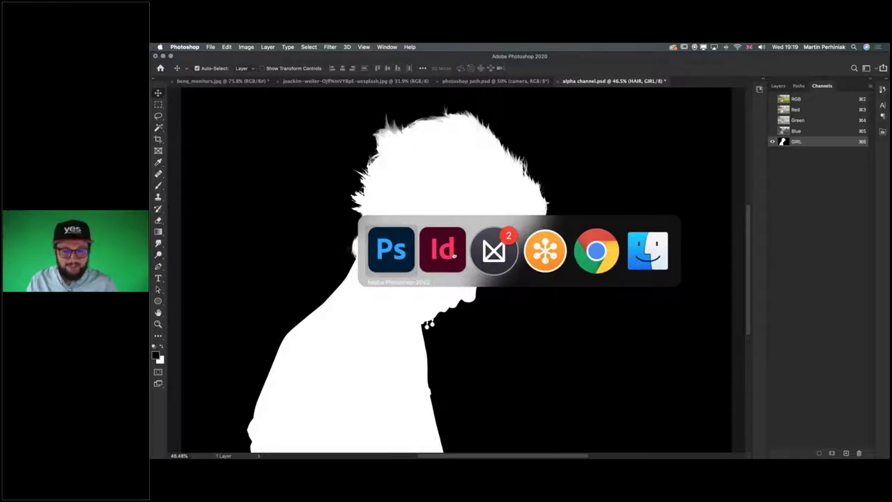
click(673, 47)
scroll(362, 307, down, 5)
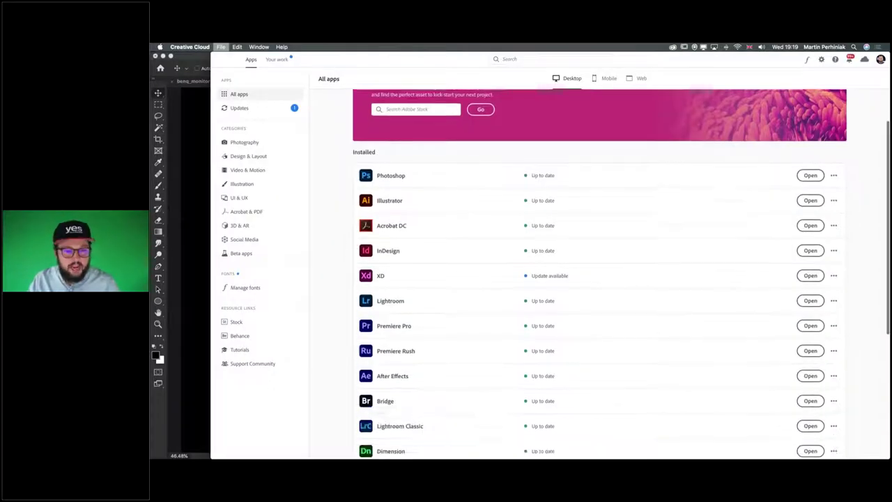
scroll(372, 313, down, 2)
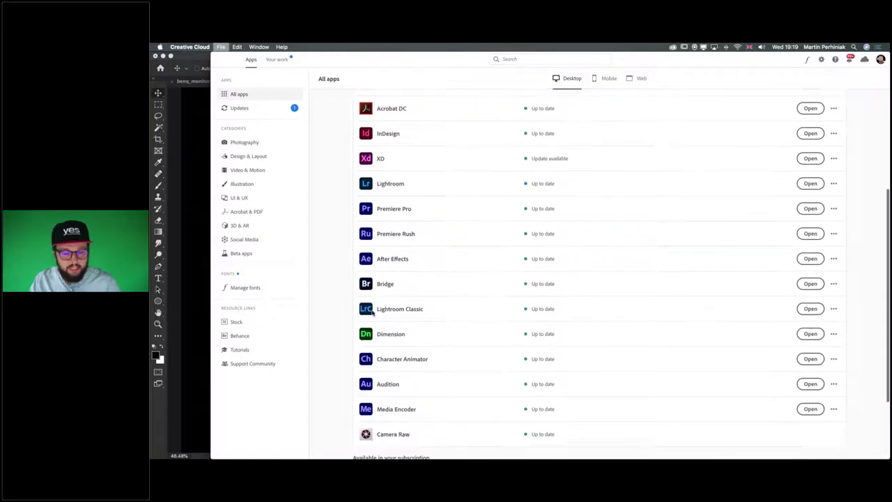
scroll(373, 314, up, 6)
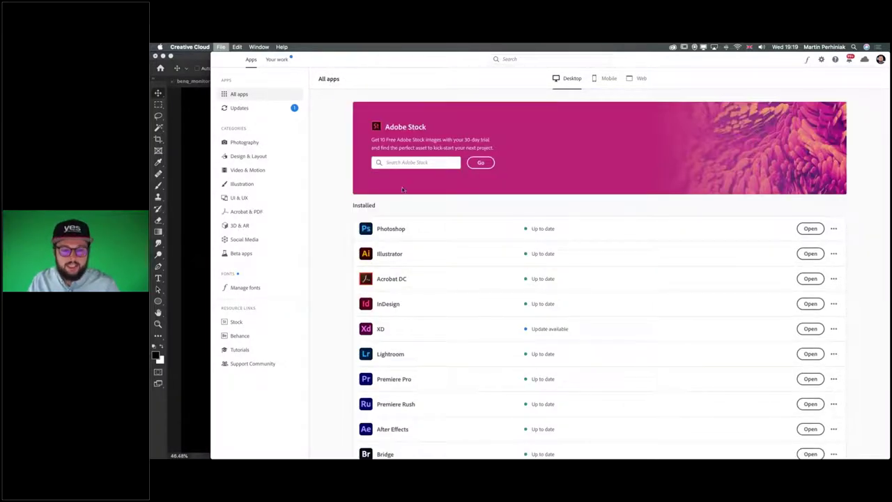
key(super+Tab)
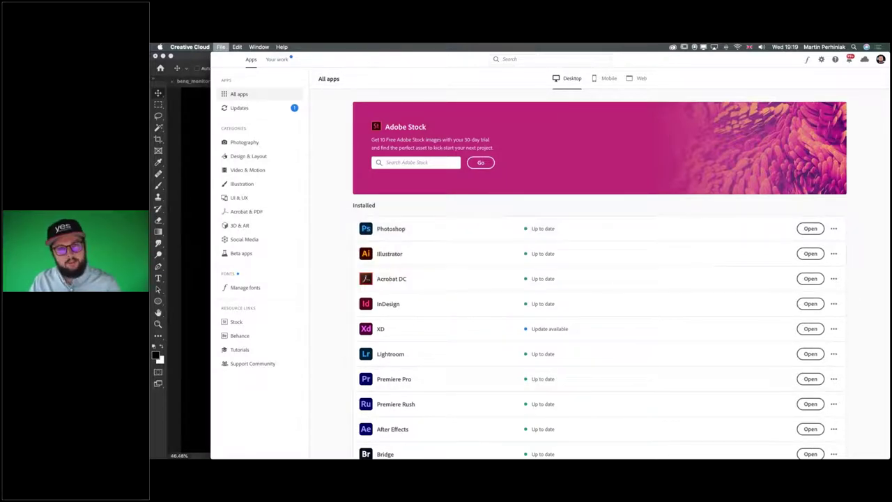
key(super+Tab)
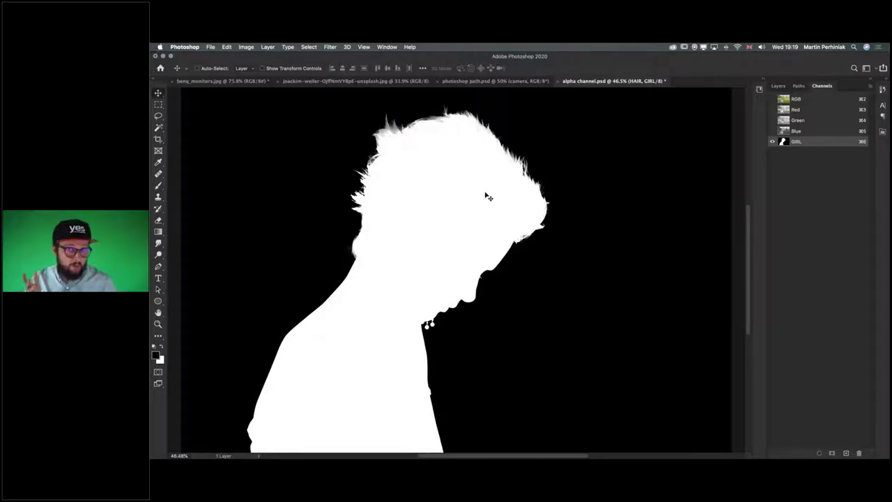
- Return to the RGB composite, then open the portrait photo from Finder's Magazine cover folder
key(super+Tab)
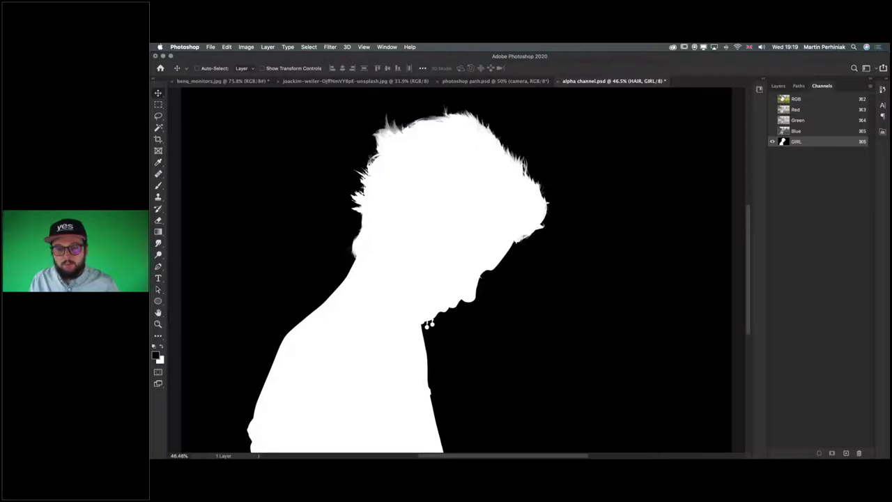
key(super+2)
key(super+Tab)
key(super+Tab)
key(super+Tab)
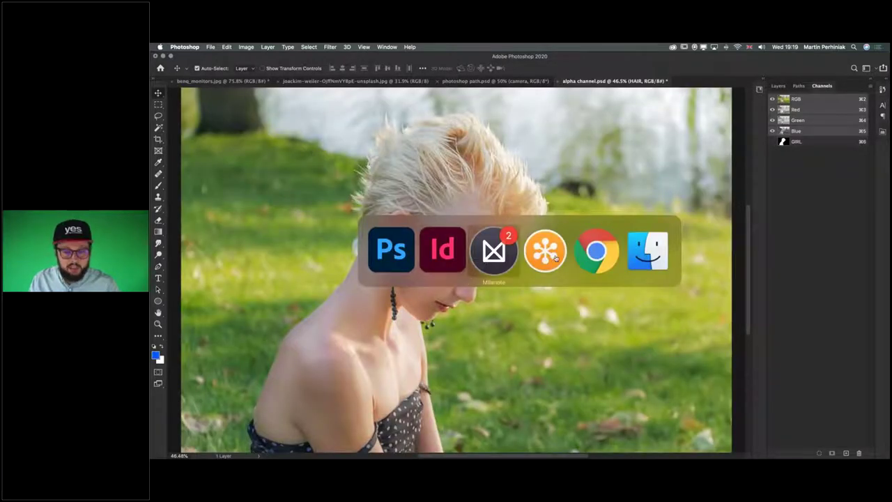
key(super+Tab)
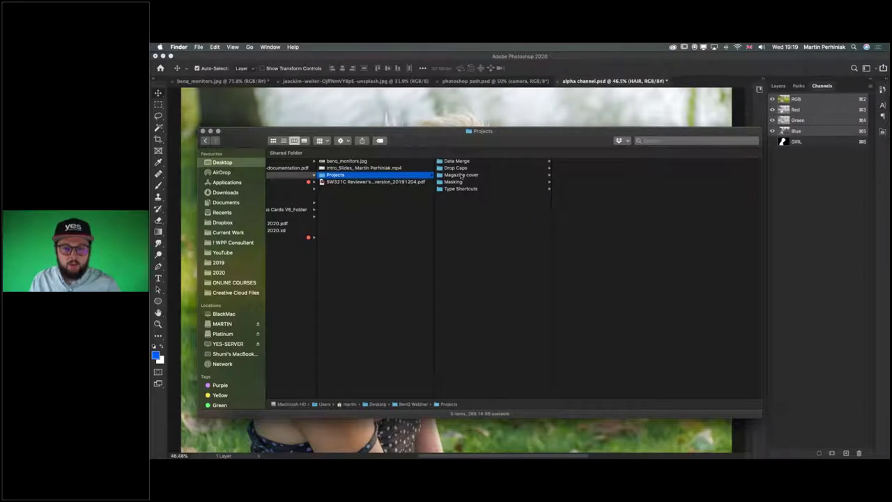
click(461, 175)
double_click(600, 175)
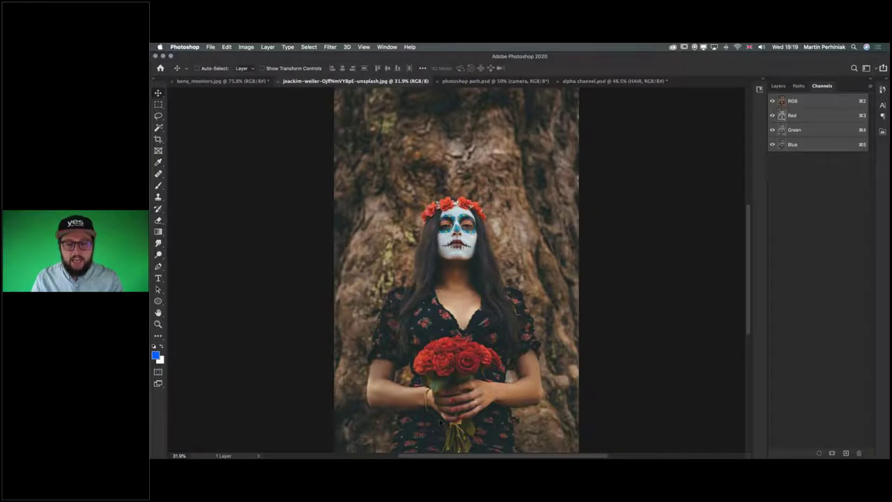
- Zoom into the woman's face, paint trial 77 px blue strokes around her hair, then undo them
key(z)
click(422, 275)
key(b)
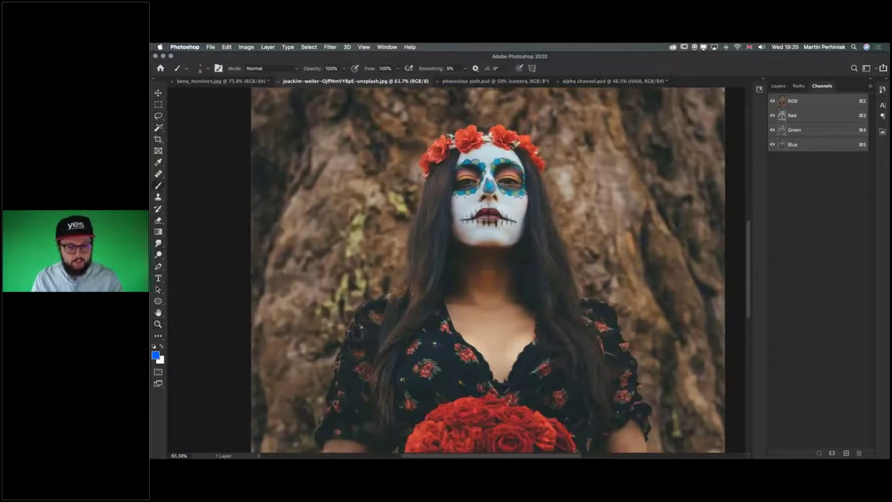
drag(418, 239, 424, 239)
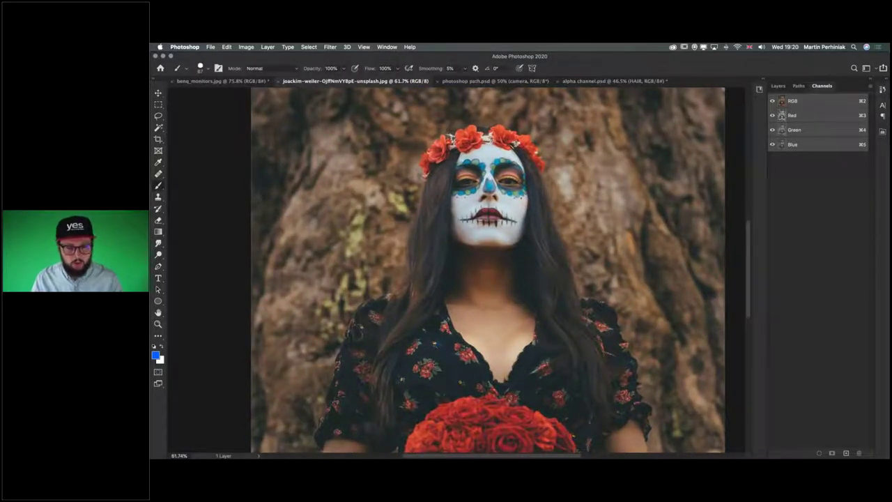
drag(423, 177, 399, 284)
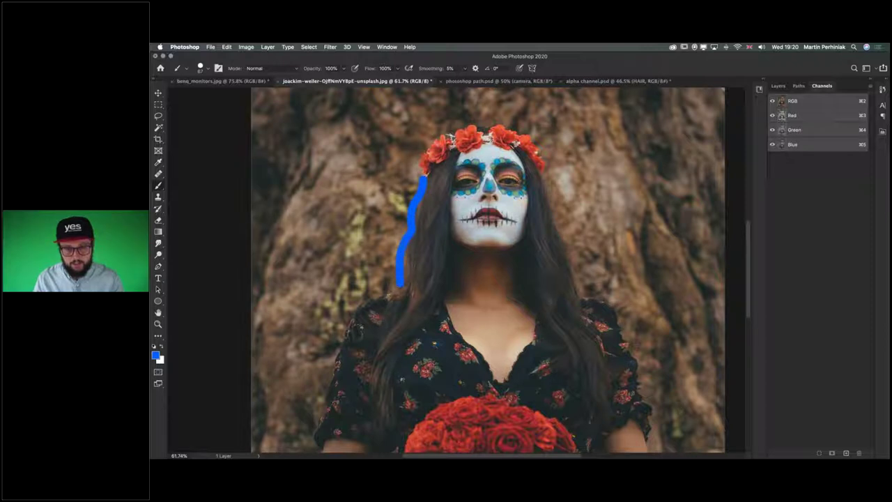
drag(541, 174, 580, 301)
scroll(535, 209, down, 1)
scroll(532, 180, down, 5)
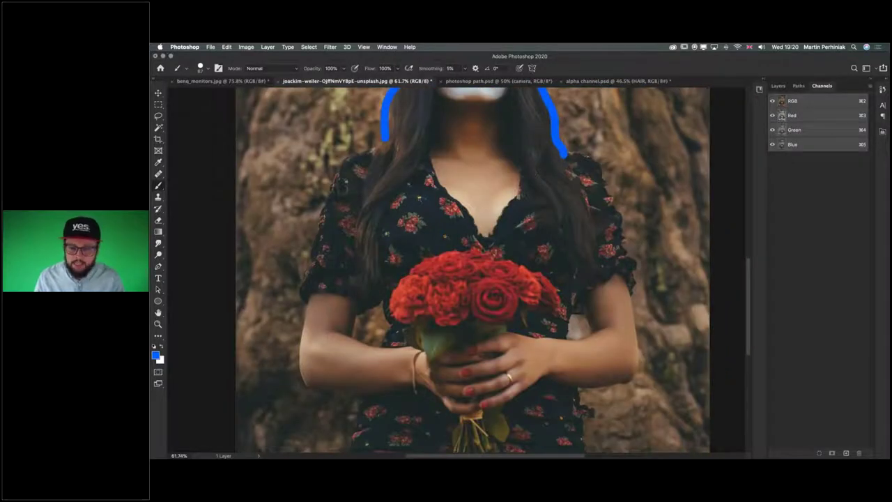
scroll(488, 272, up, 6)
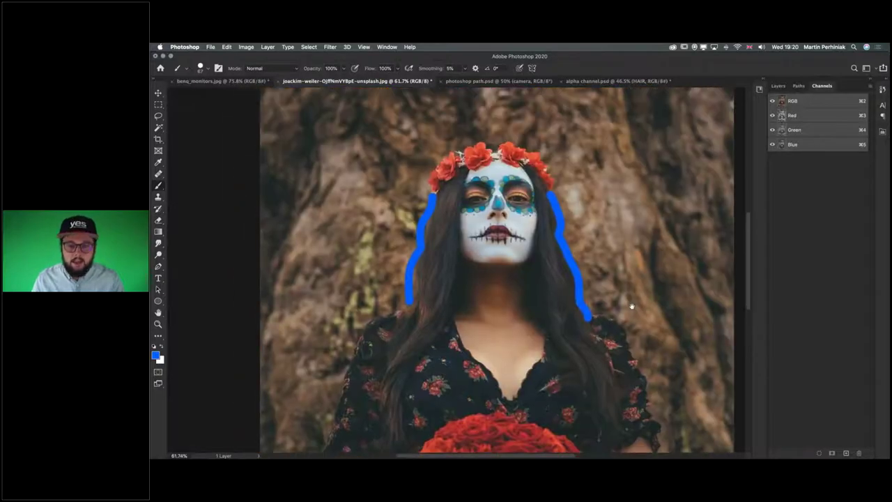
mouse_move(446, 149)
mouse_down()
mouse_move(464, 137)
mouse_move(515, 143)
mouse_up()
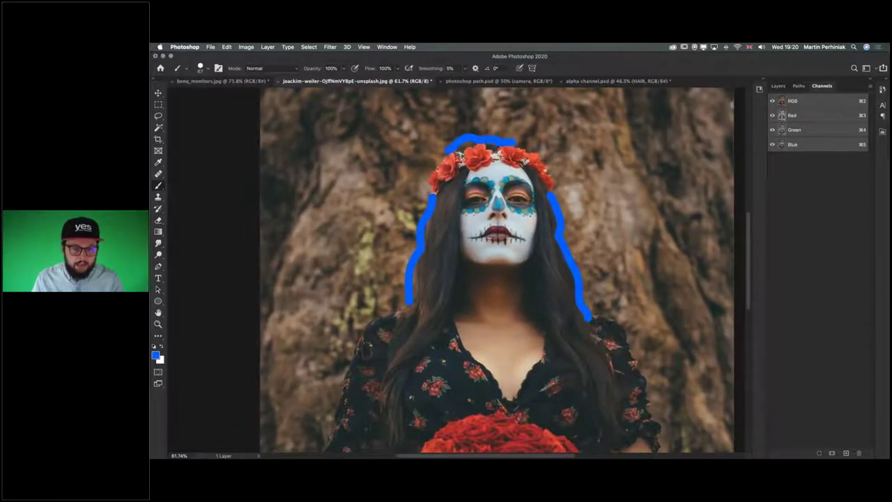
key(super+z)
key(super+z)
key(super+z)
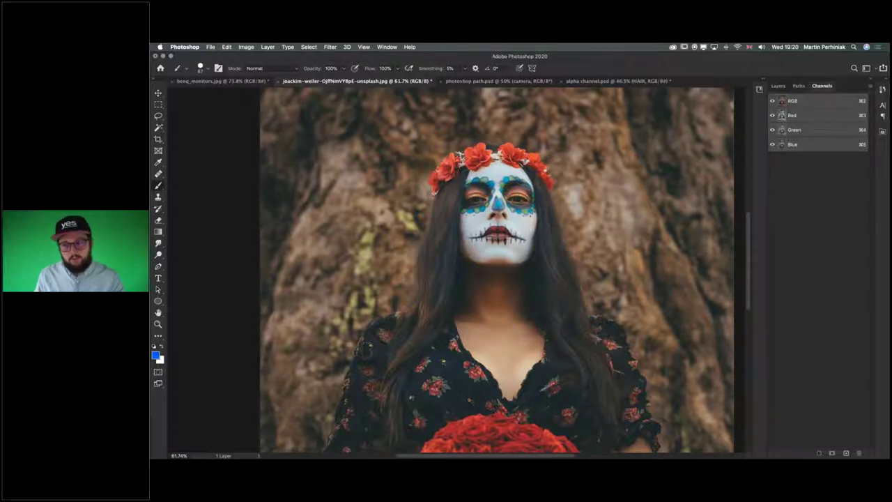
- Show the portrait's Layers panel, switch to the Move tool and fit the image on screen
click(777, 86)
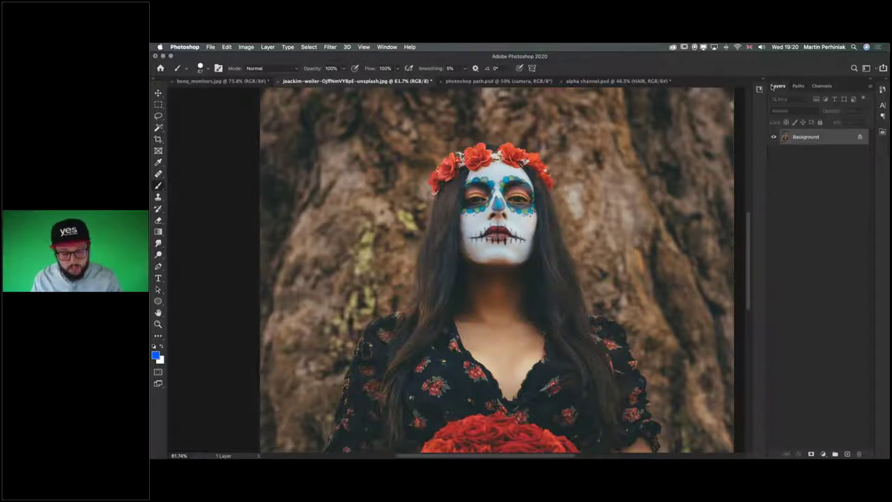
key(v)
key(super+0)
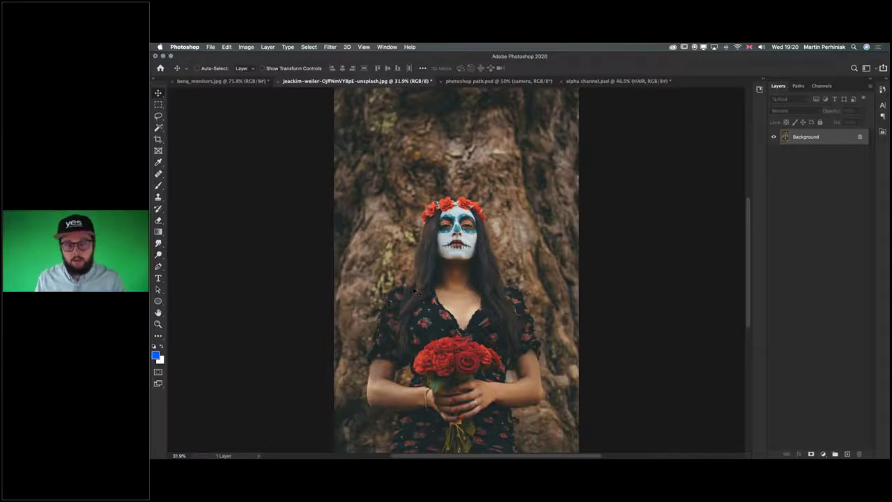
- Zoom in on the sugar-skull face, fit the image back with Cmd+0, and open the Select menu
key(z)
click(439, 253)
drag(438, 249, 438, 250)
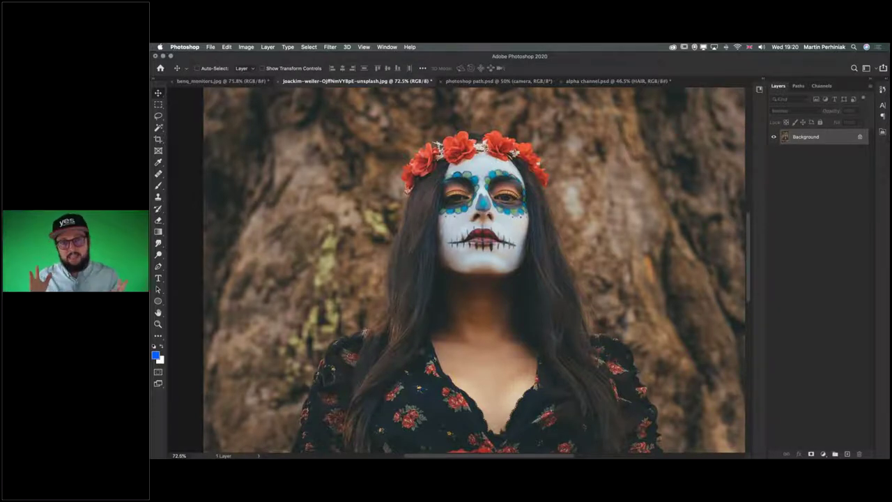
key(super+0)
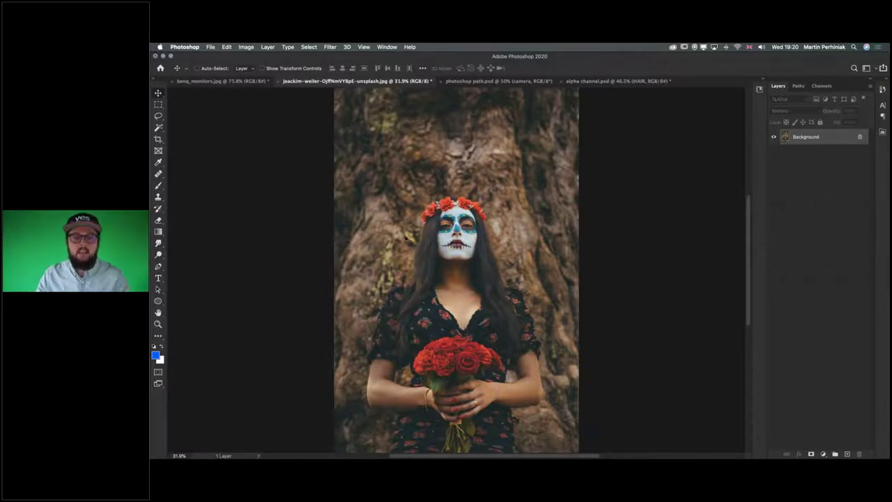
click(309, 47)
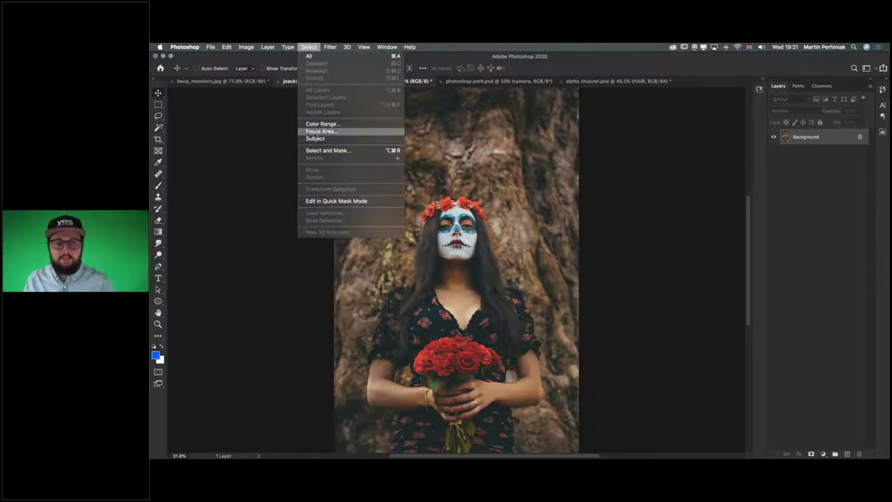
- Select the woman as the main subject and enter the Select and Mask workspace zoomed on her
click(315, 139)
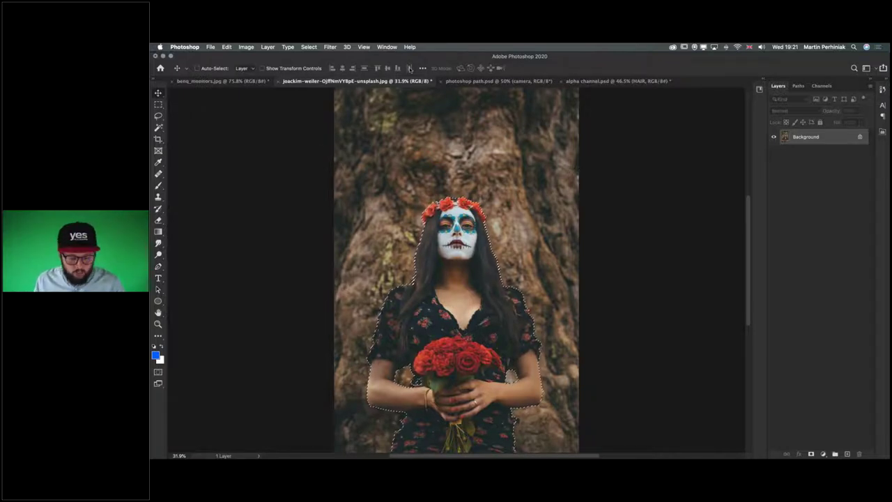
click(158, 104)
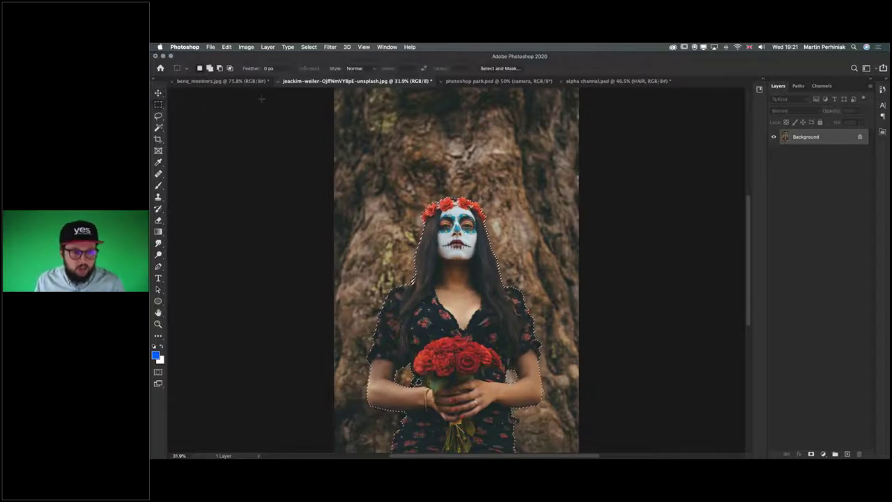
click(506, 68)
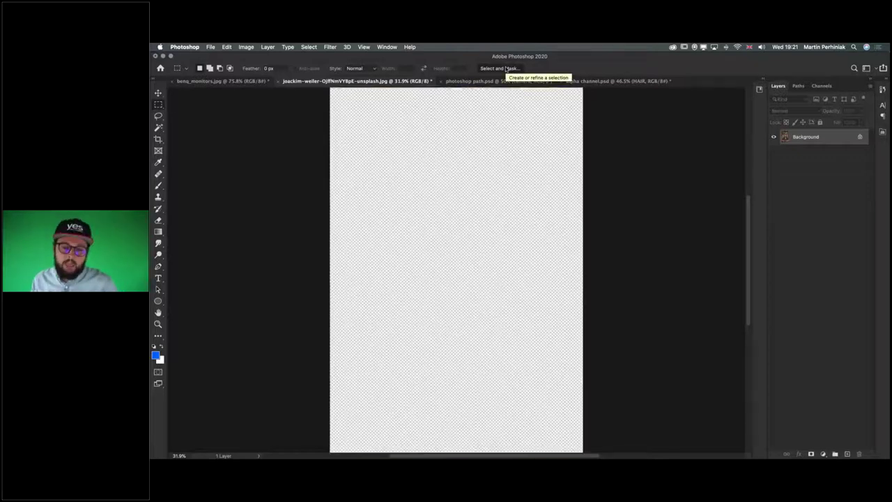
drag(450, 258, 481, 257)
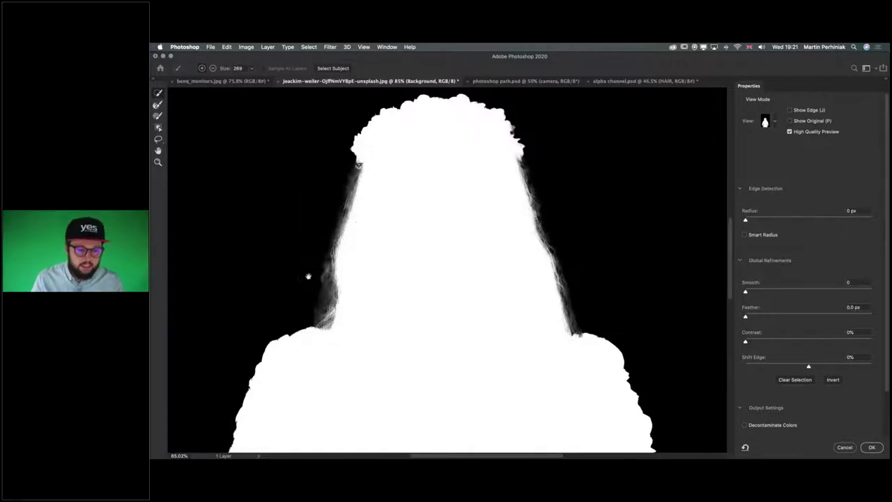
- Paint out the small stray gap near her left armpit with a smaller Refine Edge brush
scroll(328, 231, down, 3)
scroll(420, 292, up, 5)
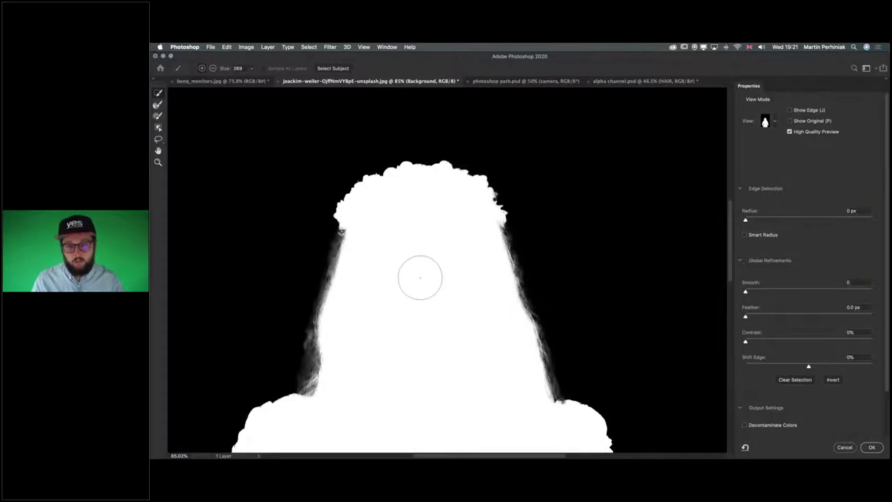
scroll(416, 245, down, 4)
scroll(413, 179, down, 6)
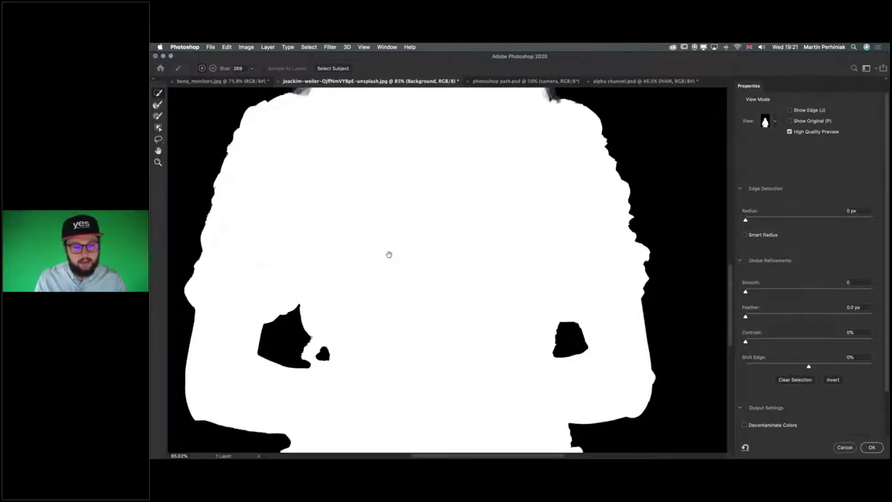
scroll(426, 175, left, 3)
scroll(418, 230, up, 3)
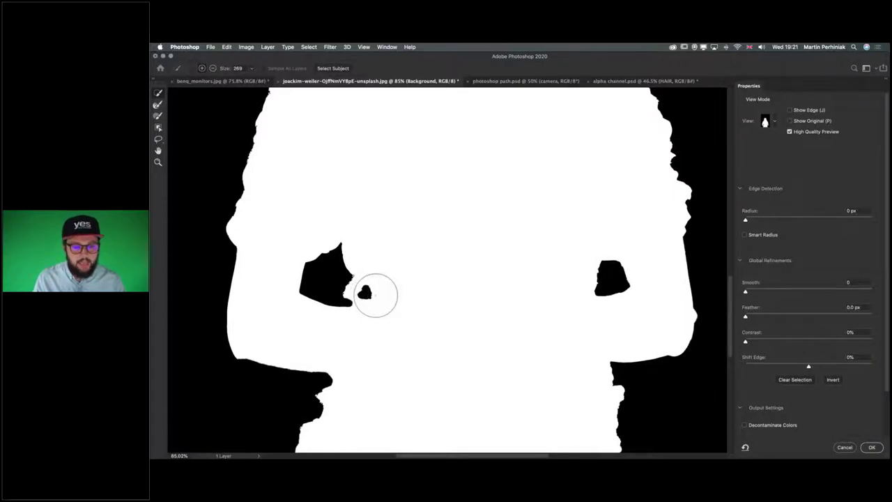
drag(374, 295, 358, 291)
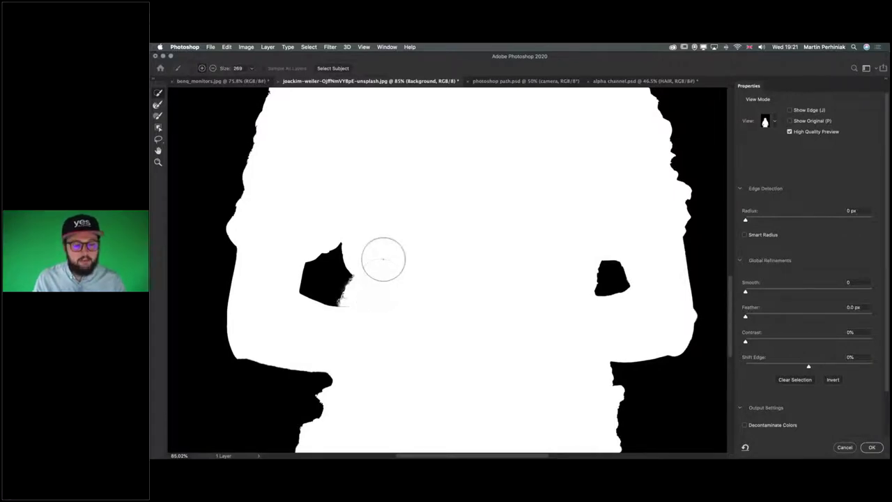
key(super+z)
key(bracketleft)
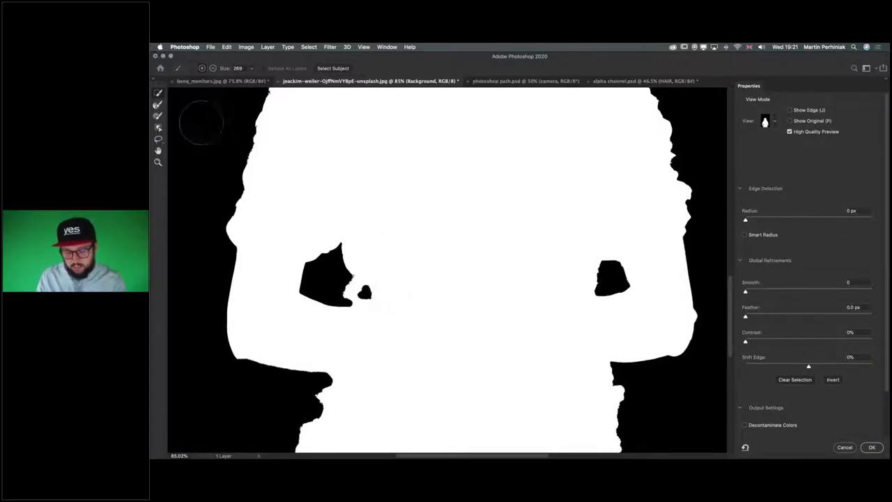
key(bracketleft)
key(bracketleft)
key(bracketleft)
key(bracketleft)
drag(369, 293, 364, 293)
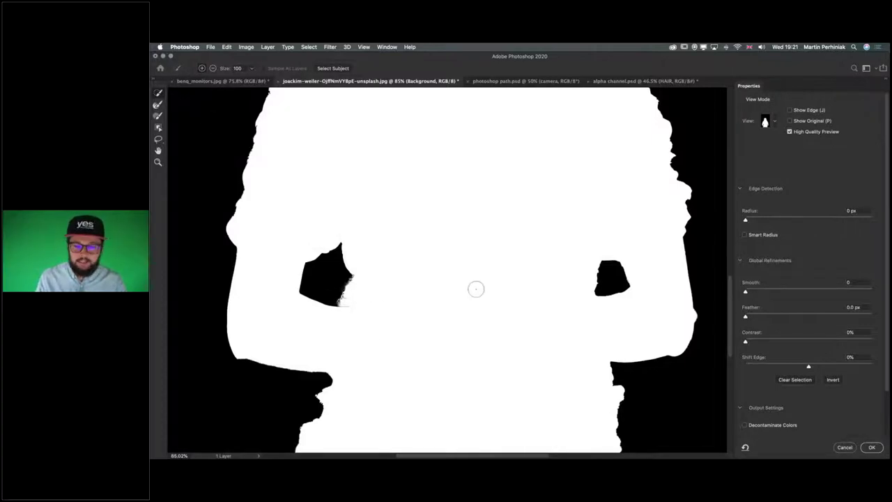
click(775, 124)
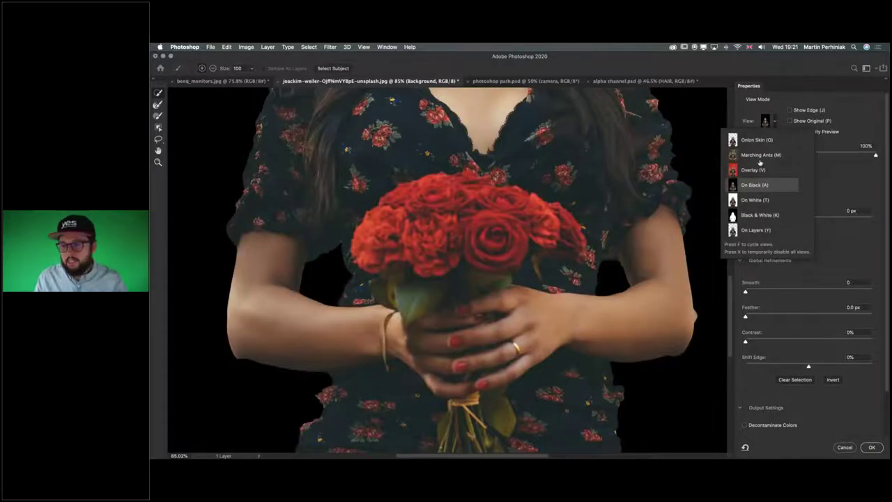
- Preview the woman's cutout On White and fit the whole image on screen
click(774, 124)
click(774, 124)
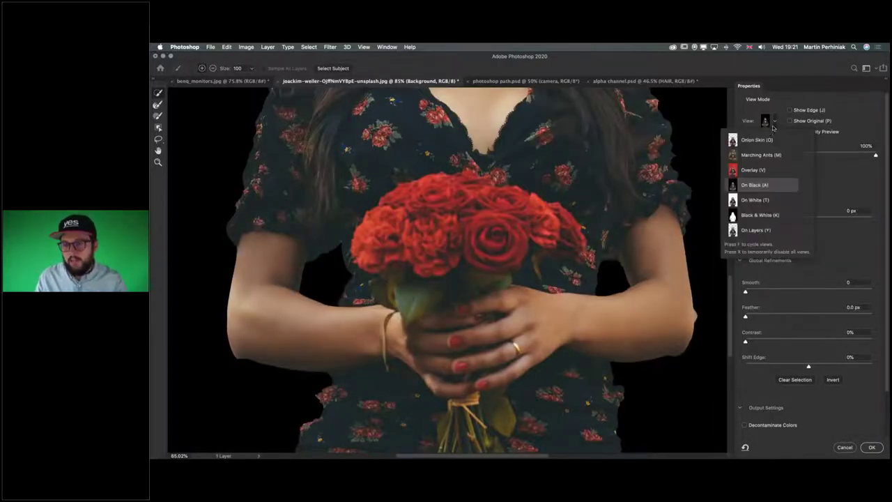
scroll(554, 279, up, 10)
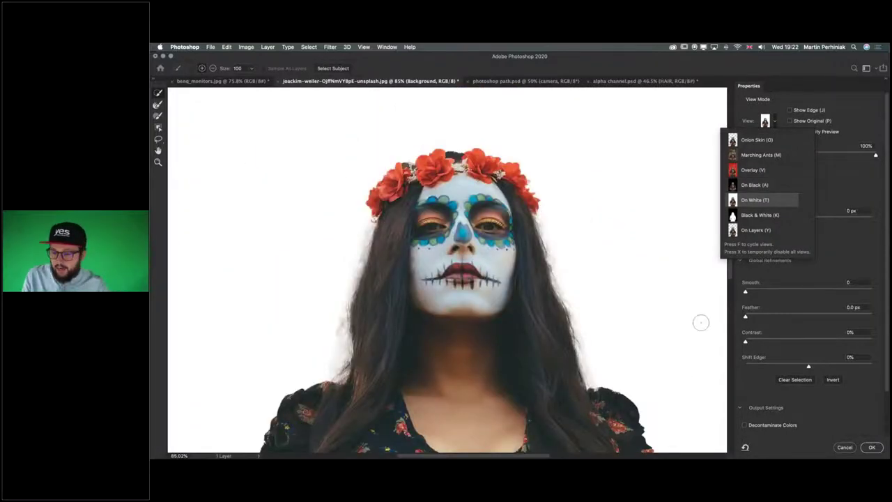
key(super+0)
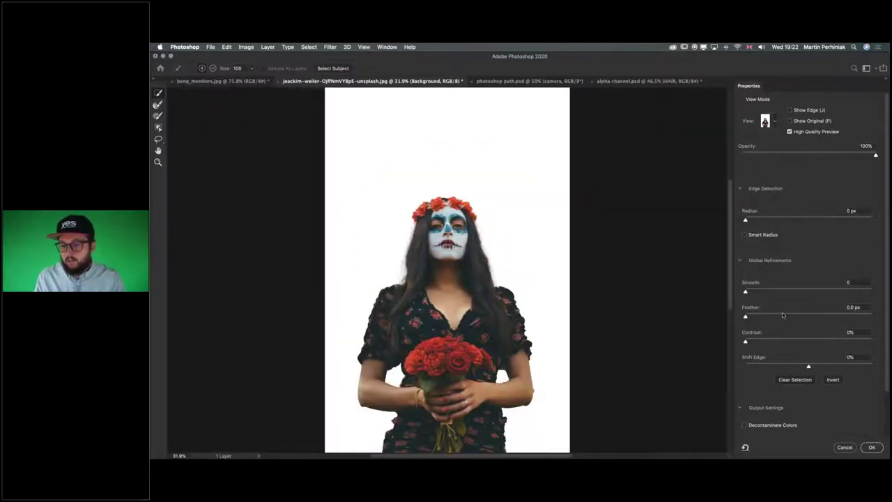
scroll(781, 316, down, 2)
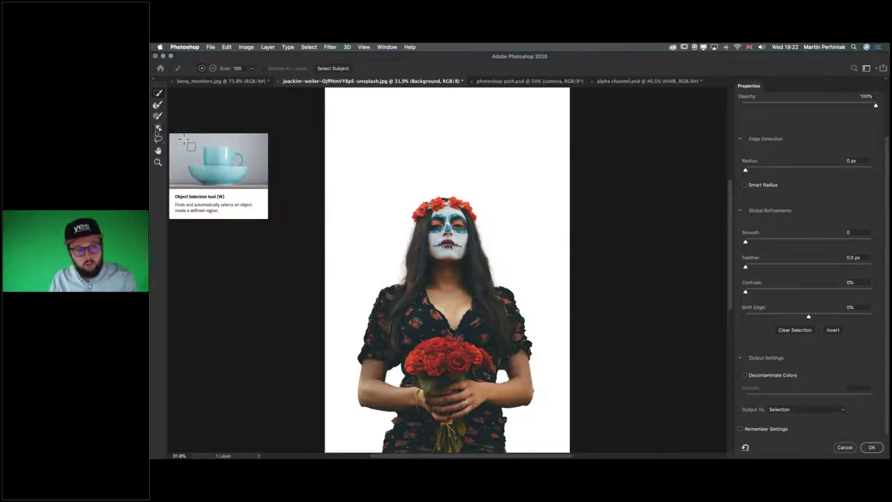
- Try the Object Selection tool on a region, return to Quick Selection, and show the Output To choices
click(158, 129)
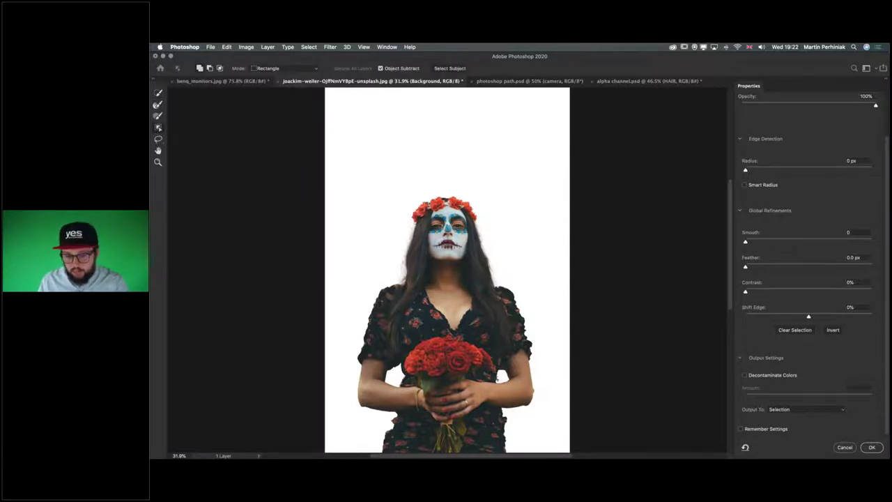
mouse_move(540, 386)
mouse_down()
mouse_move(548, 408)
mouse_move(534, 388)
mouse_move(533, 404)
mouse_move(534, 364)
mouse_move(533, 378)
mouse_move(538, 368)
mouse_move(553, 396)
mouse_up()
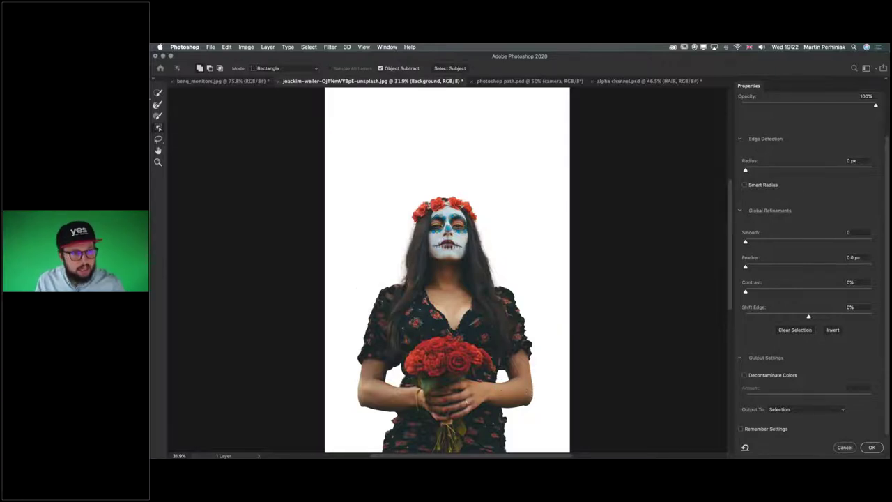
click(159, 93)
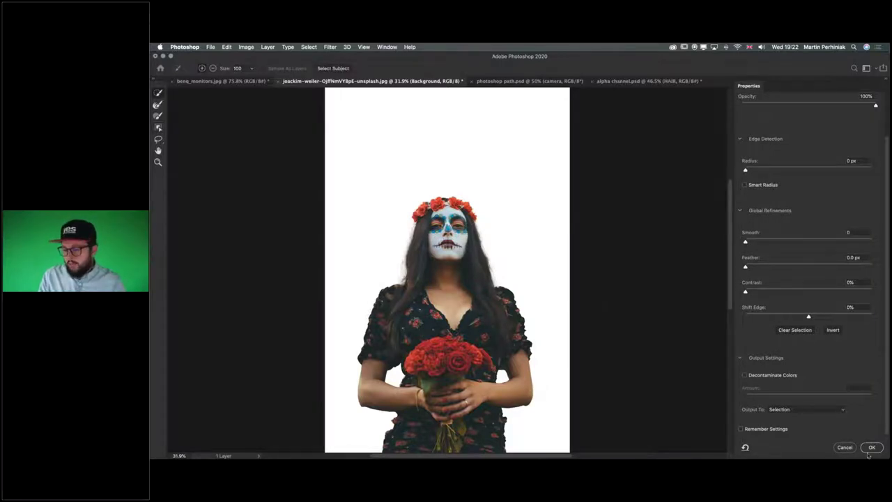
click(794, 412)
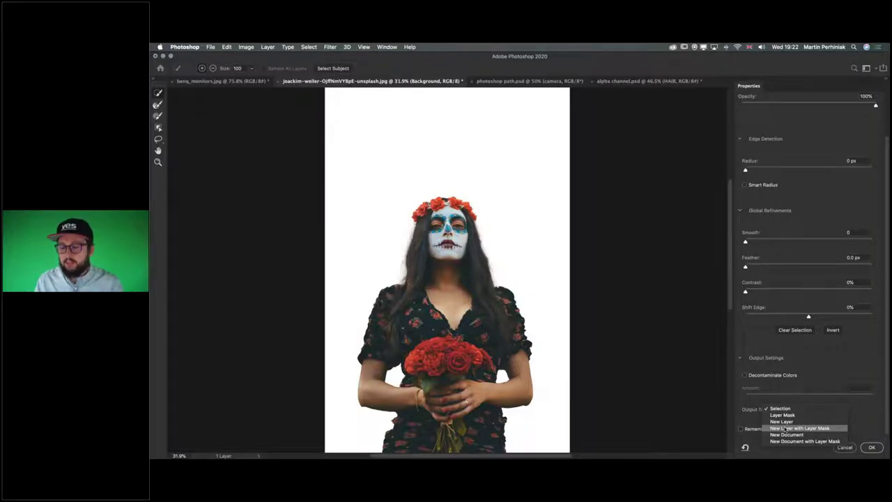
- Output the refined selection as a new layer with layer mask named MASKED
click(785, 429)
click(879, 449)
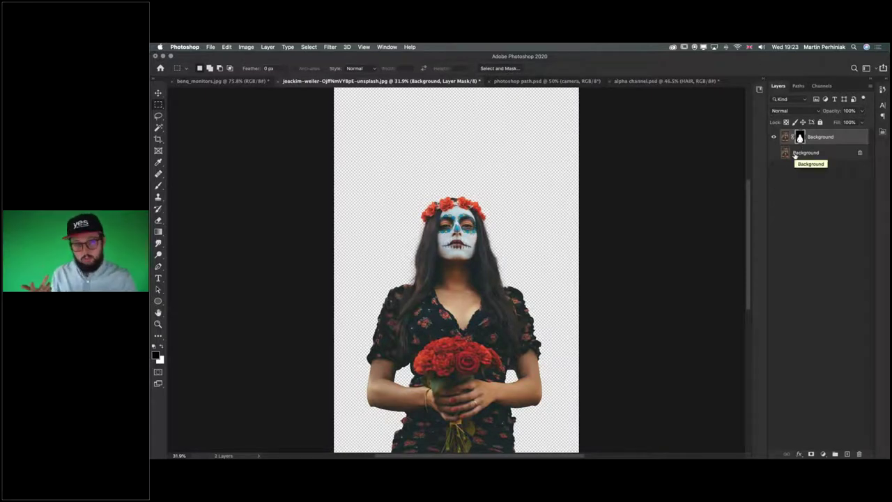
double_click(818, 137)
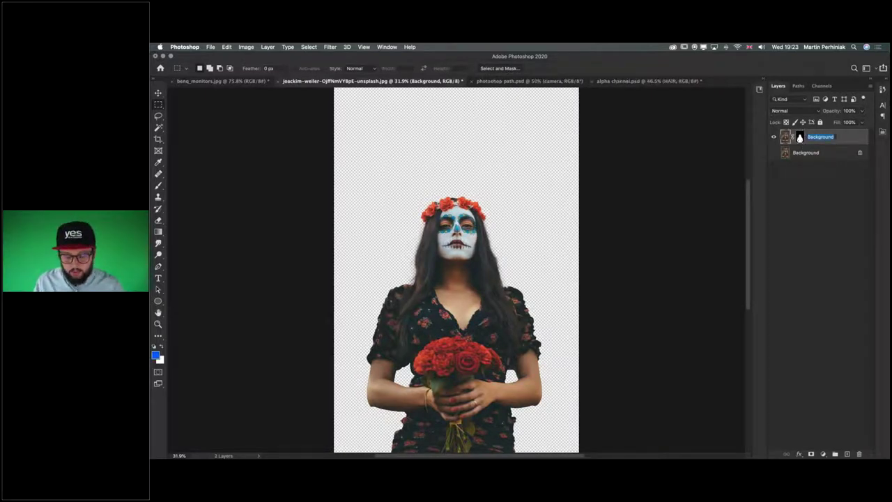
text(MASKE)
key(BackSpace)
text(D)
key(Return)
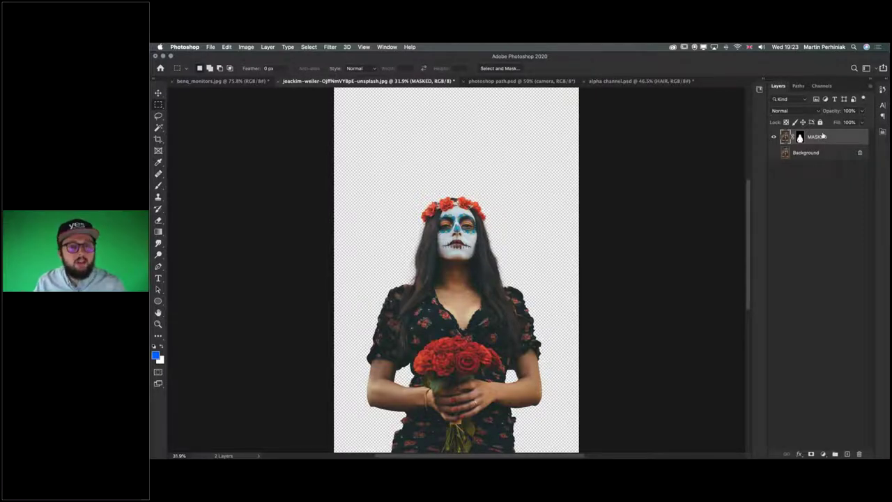
- Save the image as a Photoshop PSD file and switch to InDesign
key(super+shift+s)
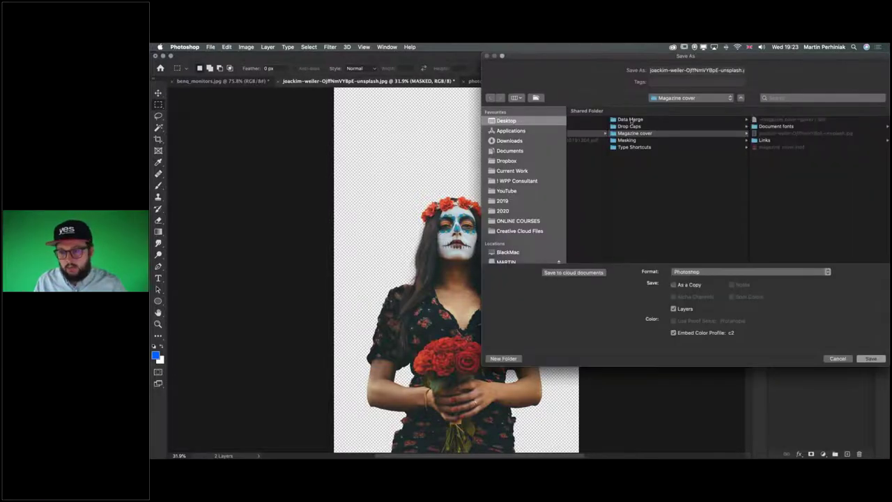
click(871, 359)
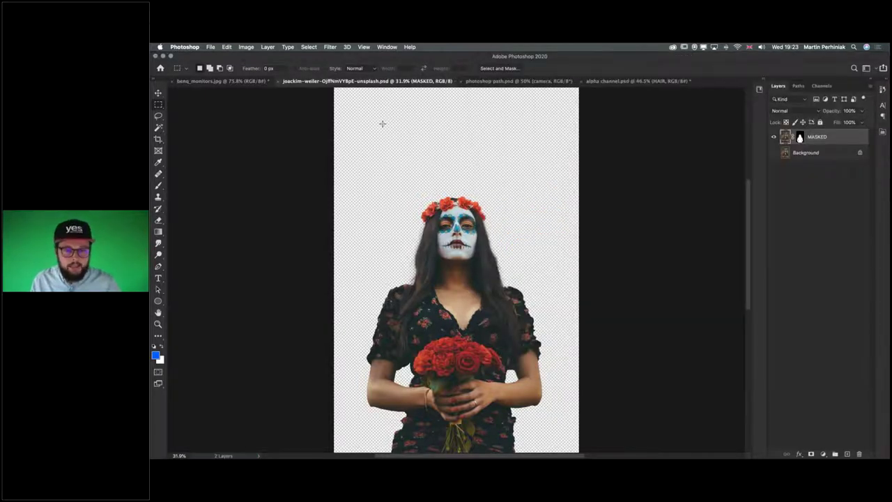
key(super+Tab)
key(super+Tab)
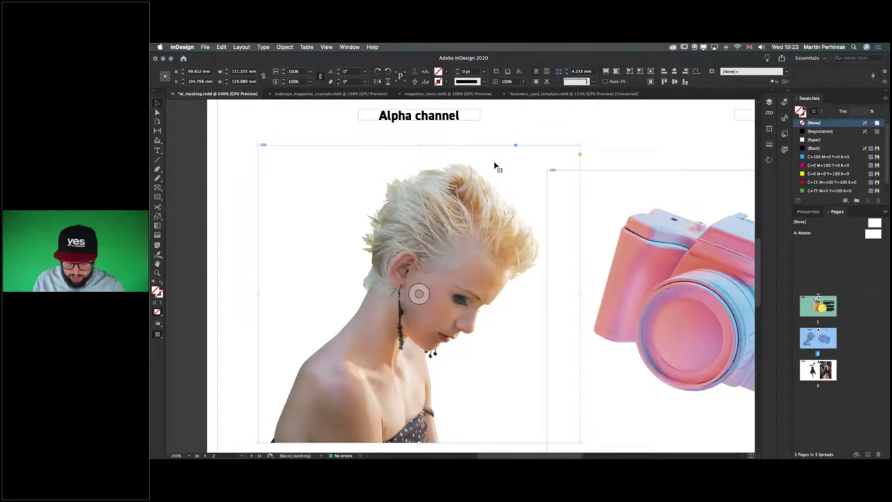
- Bring up the CINEMA cover's Layers panel and make the graphics layer active
key(super+0)
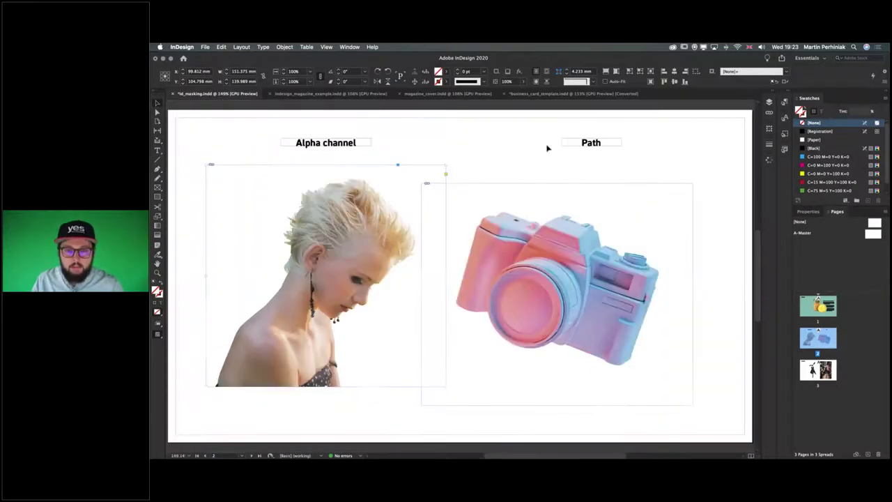
click(432, 94)
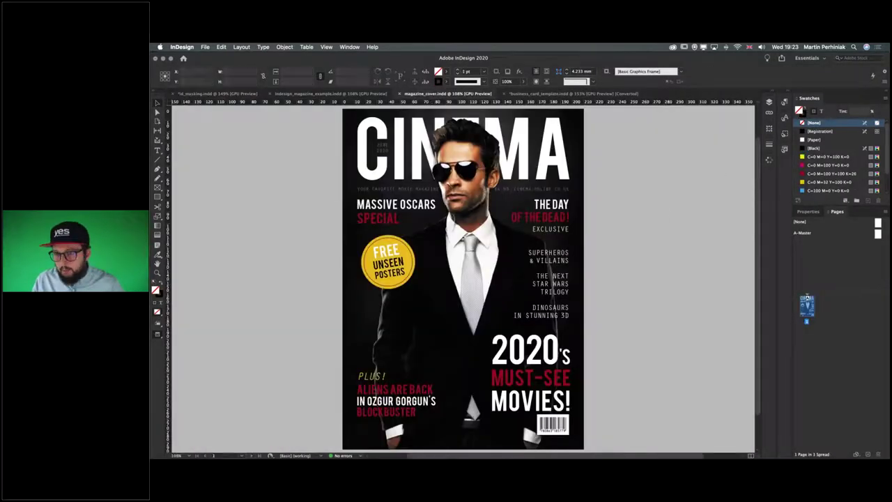
click(772, 93)
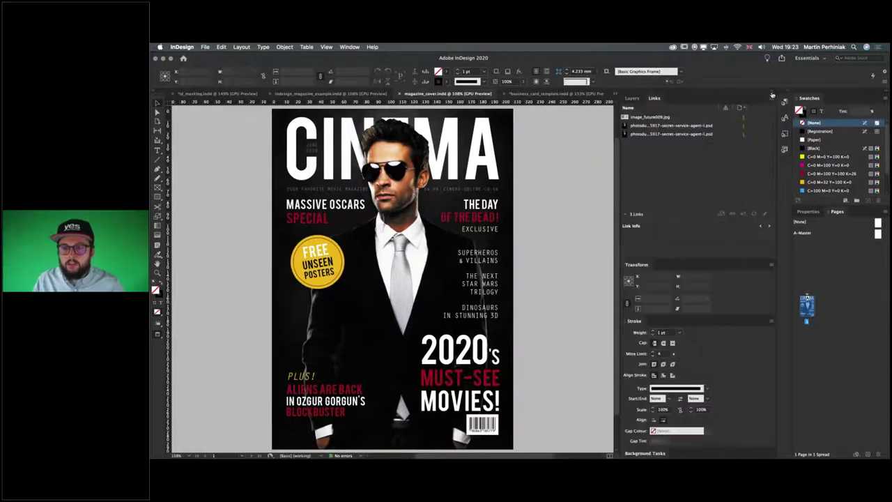
click(632, 98)
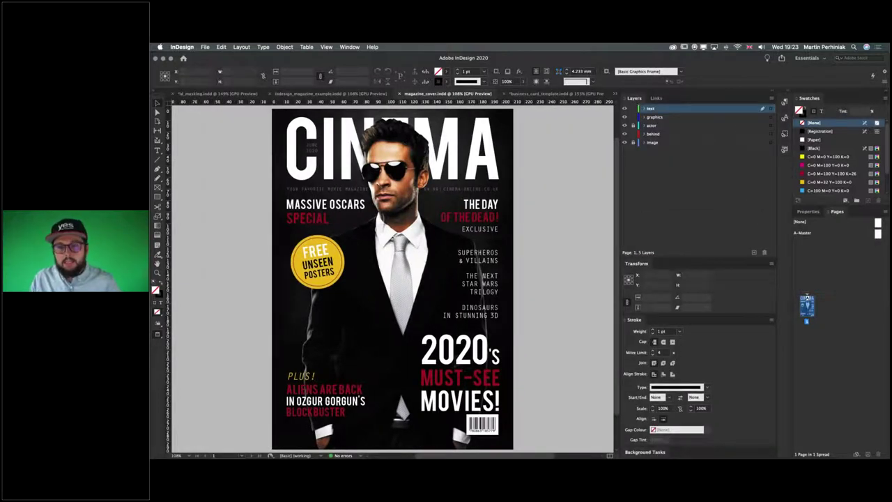
click(625, 118)
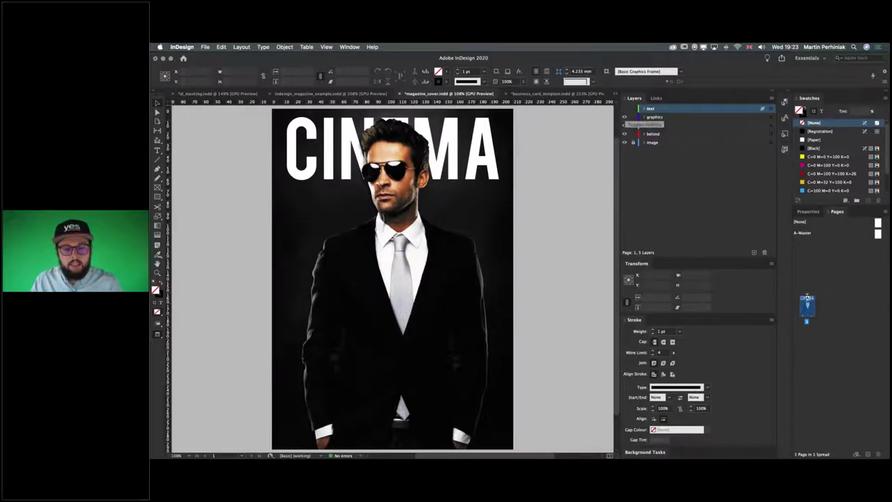
click(625, 117)
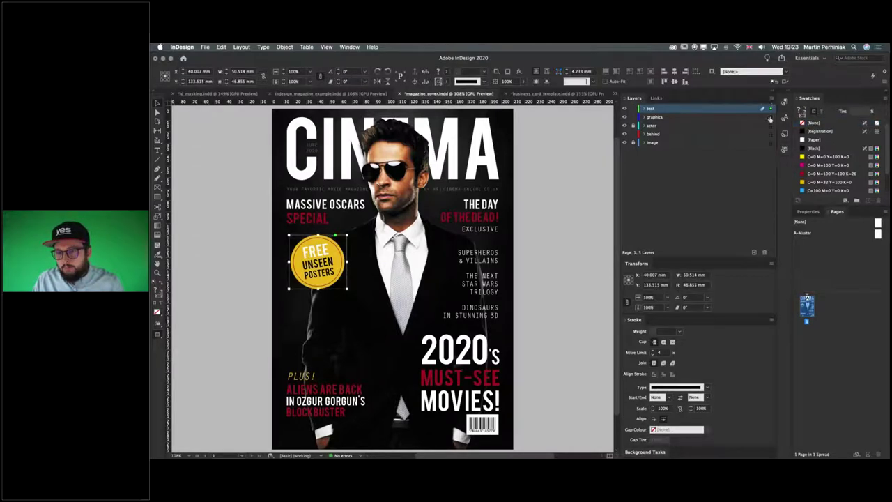
click(770, 117)
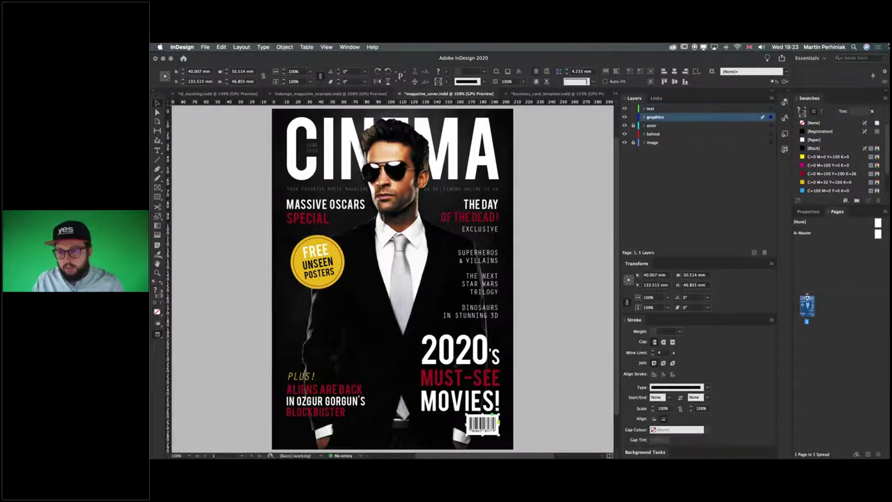
click(717, 117)
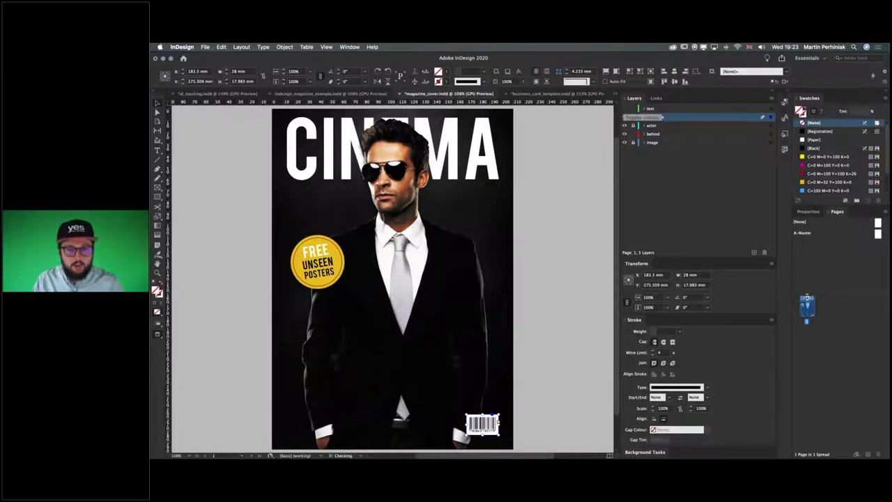
- Hide the graphics, text, actor and CINEMA title layers, leaving only the image layer visible
click(625, 117)
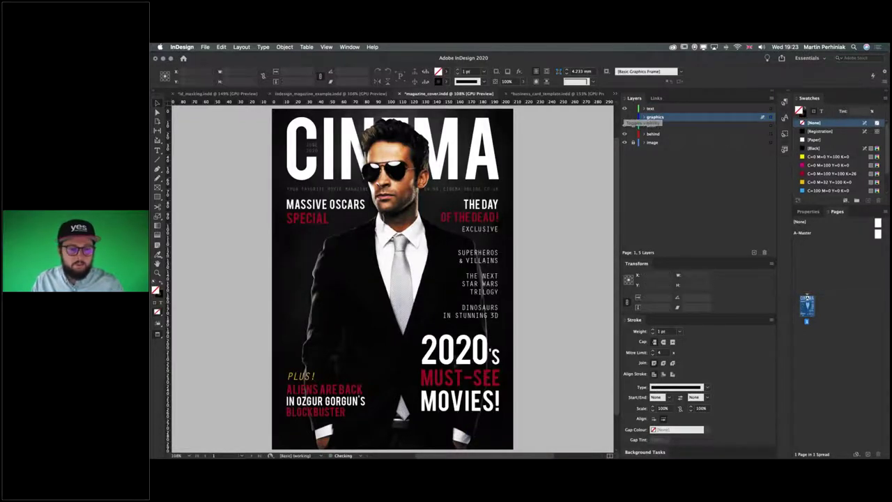
click(625, 109)
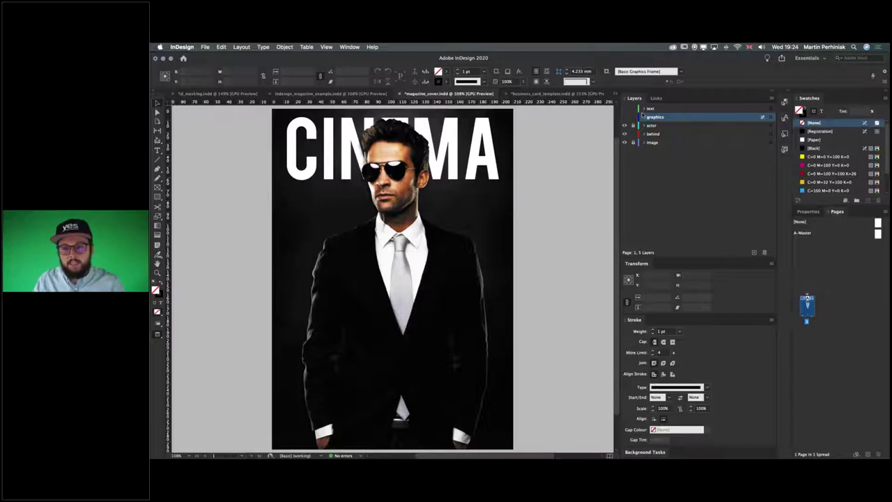
click(624, 126)
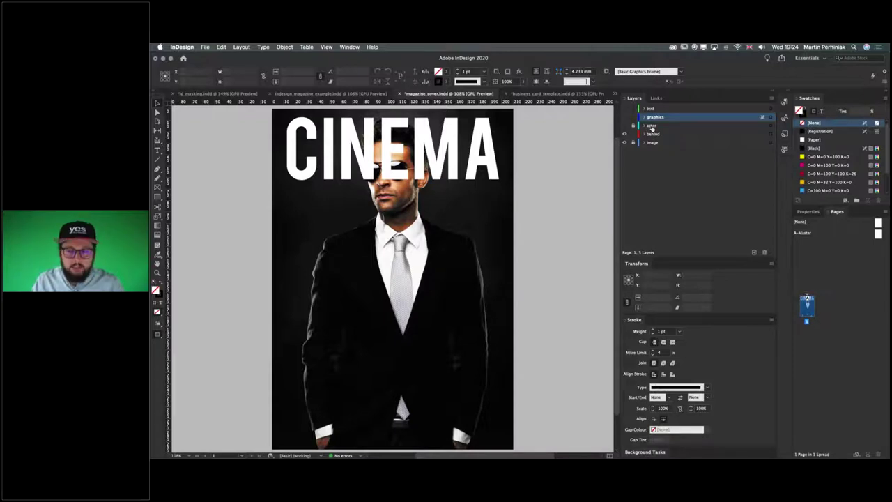
drag(652, 130, 625, 136)
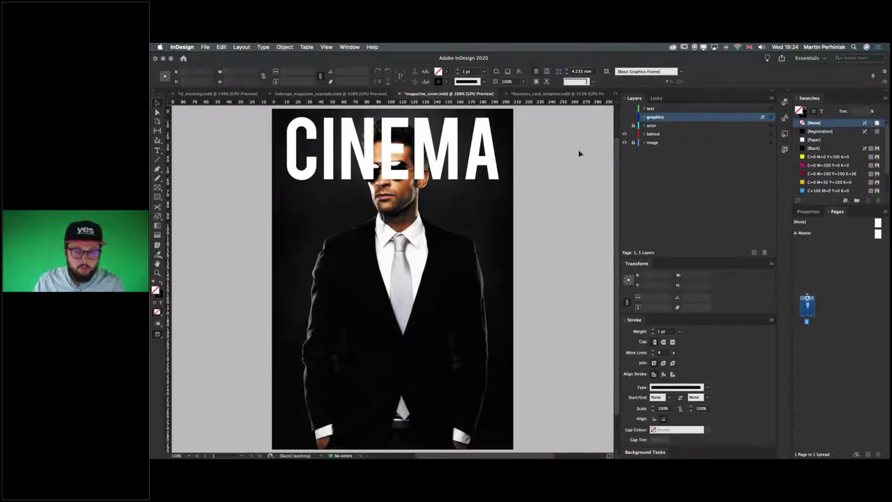
click(624, 134)
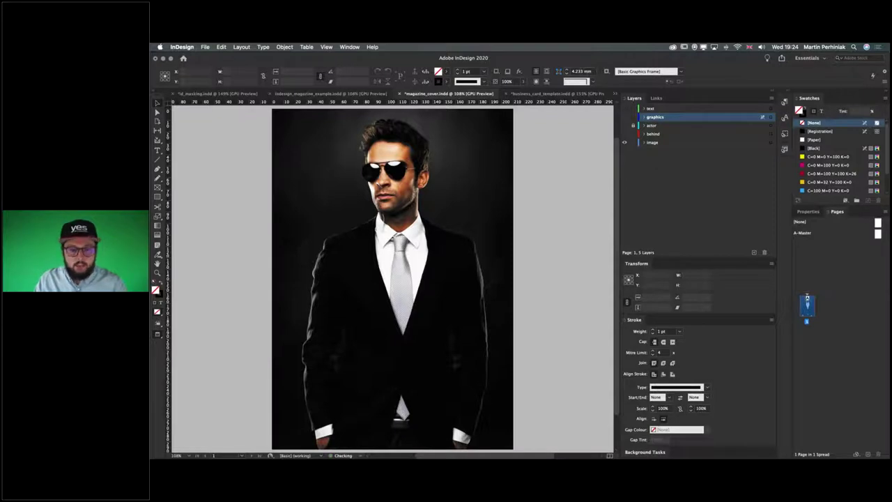
- Drag the face-painted woman's jpg from Finder's Magazine cover folder onto the cover's selected photo frame
click(393, 198)
key(super+Tab)
key(super+Tab)
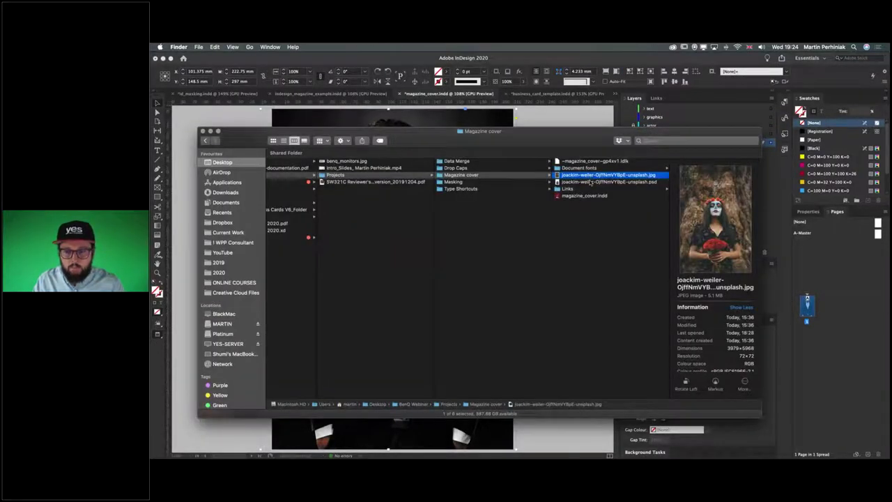
key(super+Tab)
drag(584, 183, 434, 226)
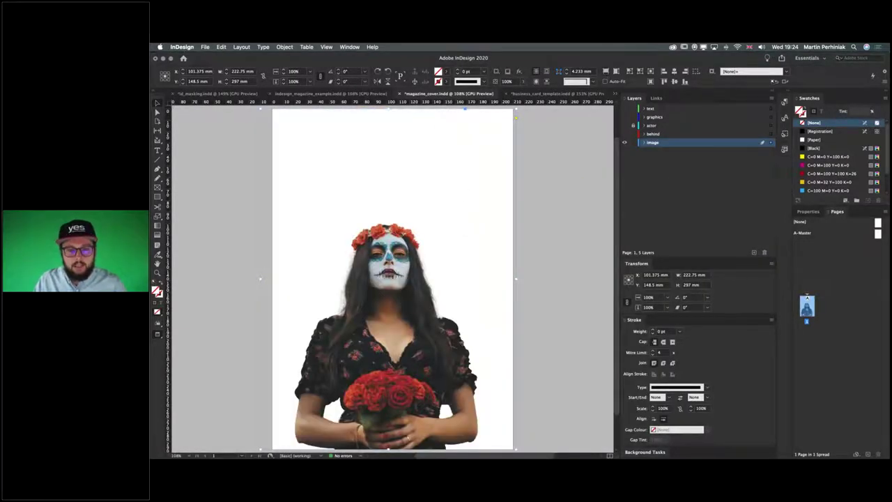
key(super+minus)
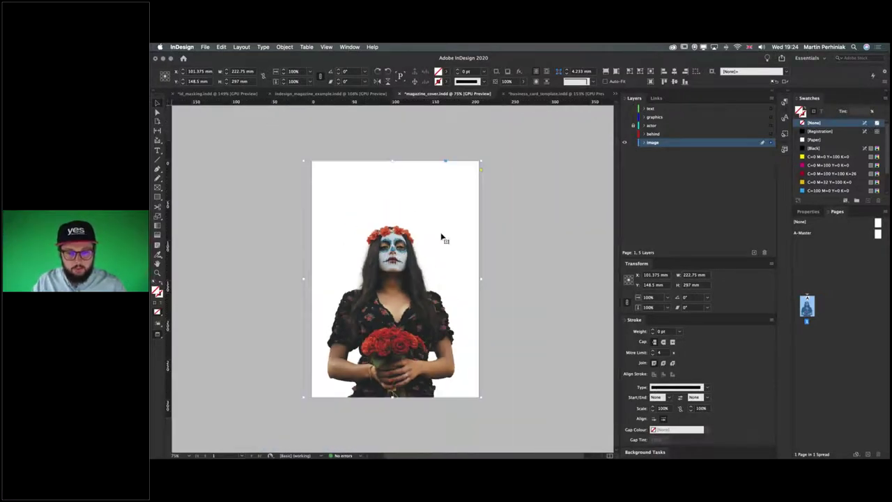
- Scale the woman's photo proportionally past the page edges and centre it on the cover
drag(481, 157, 535, 116)
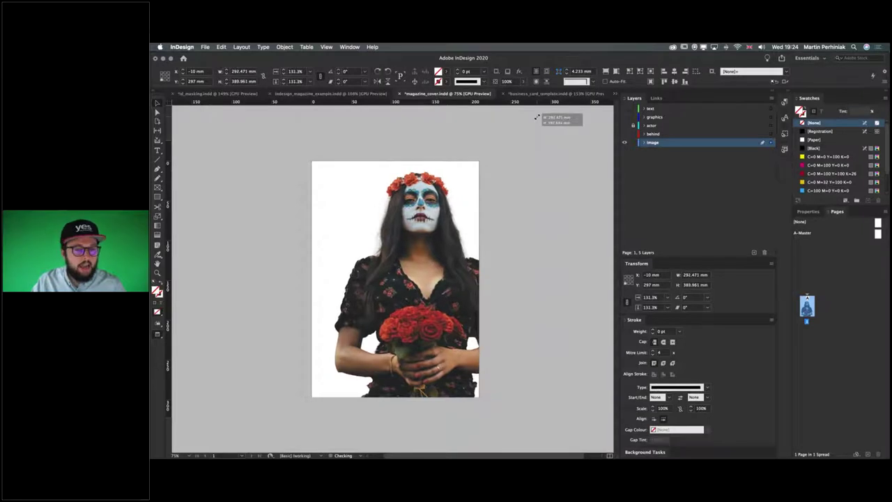
drag(465, 225, 443, 226)
click(574, 260)
key(super+0)
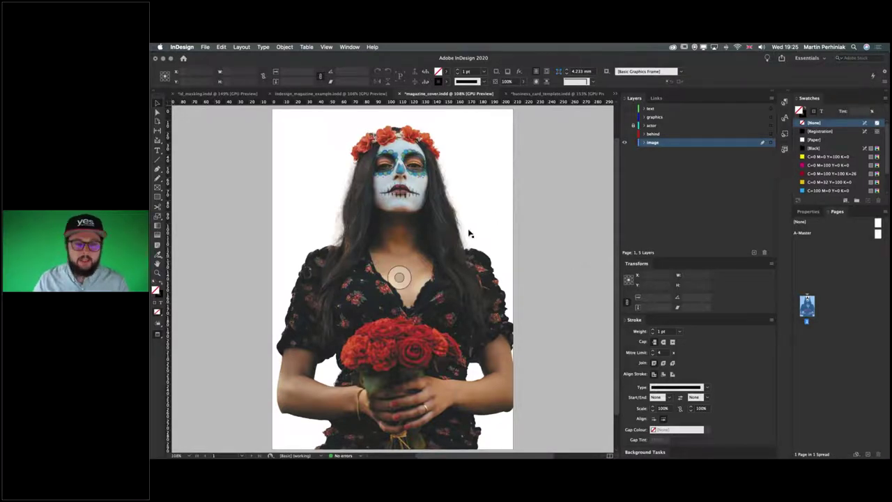
drag(464, 234, 570, 235)
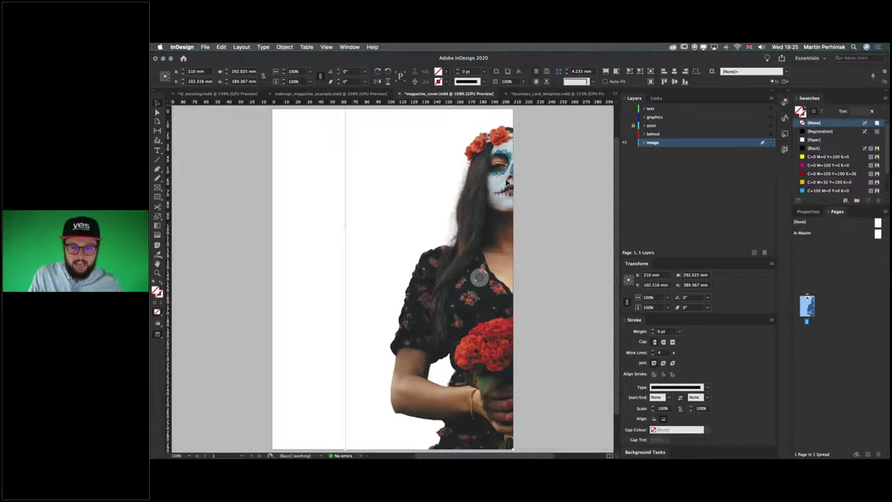
drag(512, 186, 479, 278)
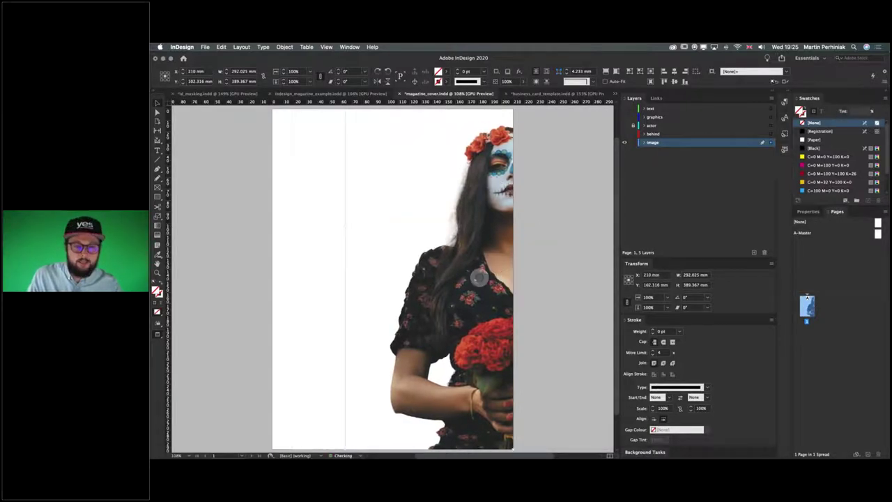
key(super+shift+e)
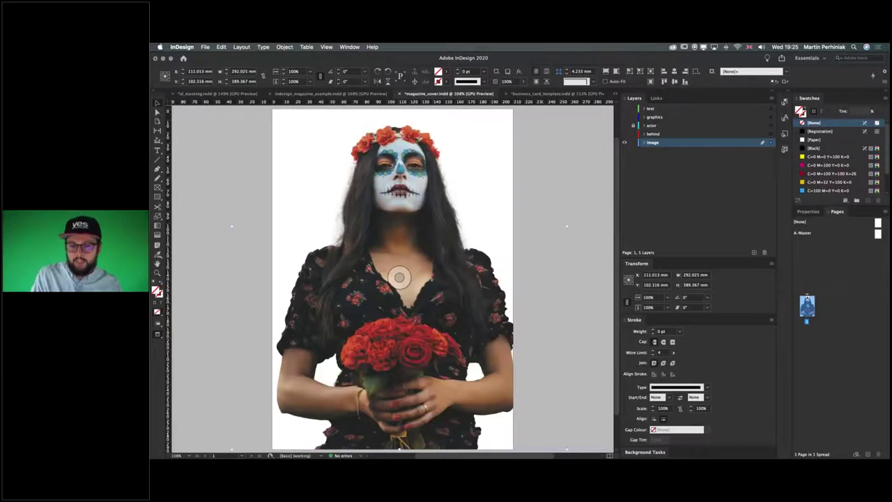
key(super+shift+a)
- Turn on the placed PSD's Background layer in Object Layer Options so the tree trunk shows
right_click(402, 178)
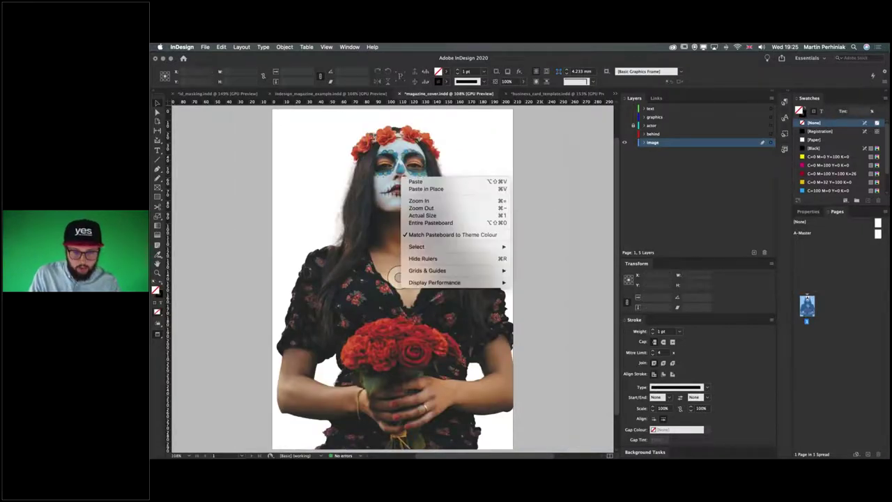
click(377, 163)
right_click(399, 278)
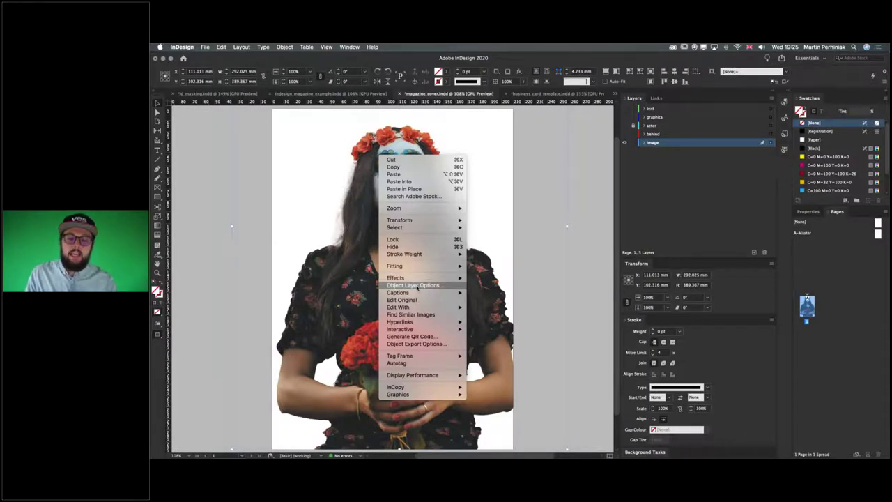
click(417, 285)
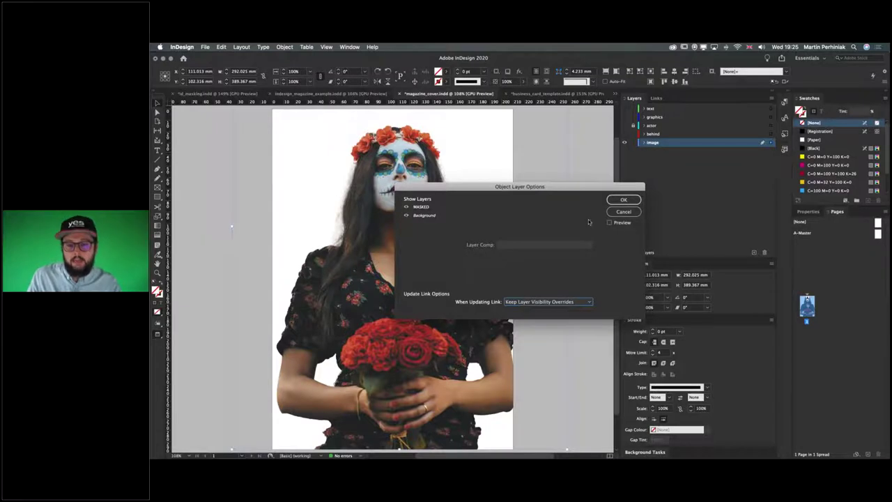
click(610, 222)
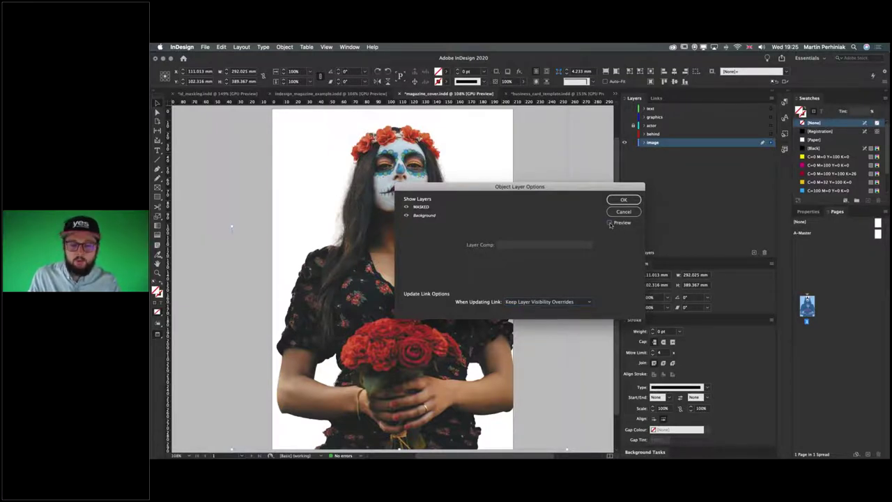
click(625, 200)
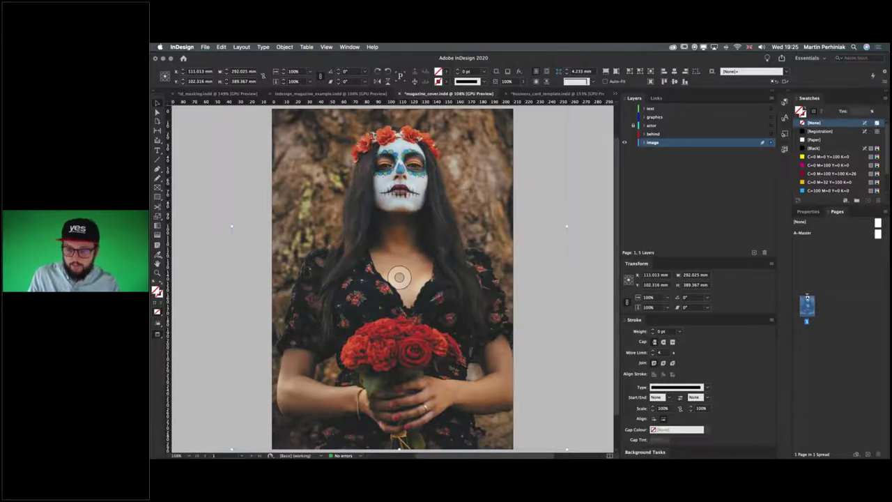
click(652, 127)
- Rename the actor layer to 'subject', then paste and undo the secret agent cut-out
double_click(651, 127)
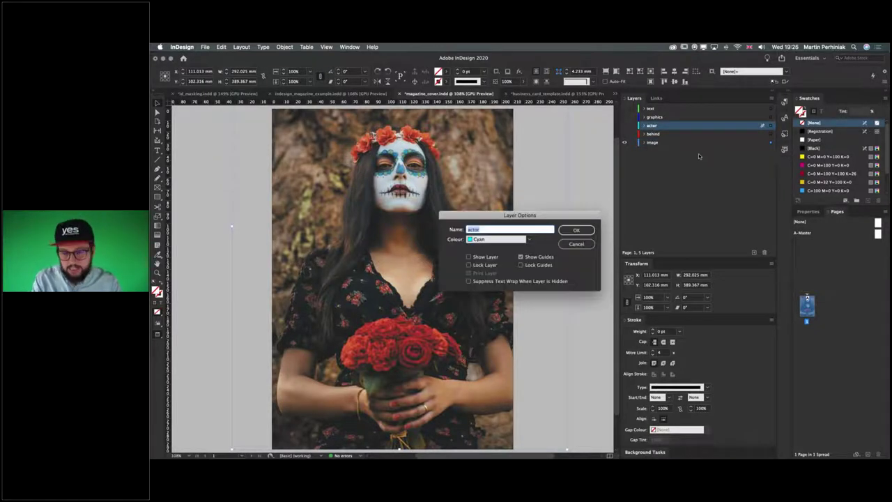
text(h)
key(BackSpace)
text(c)
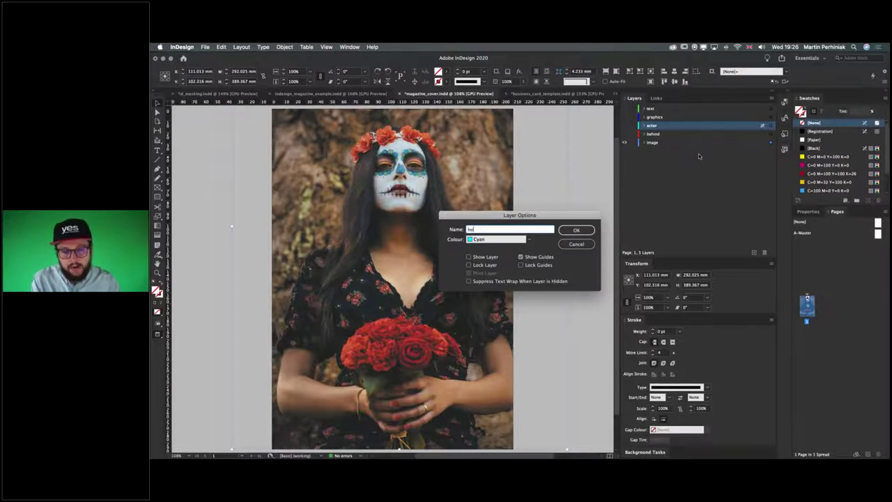
text(ubject)
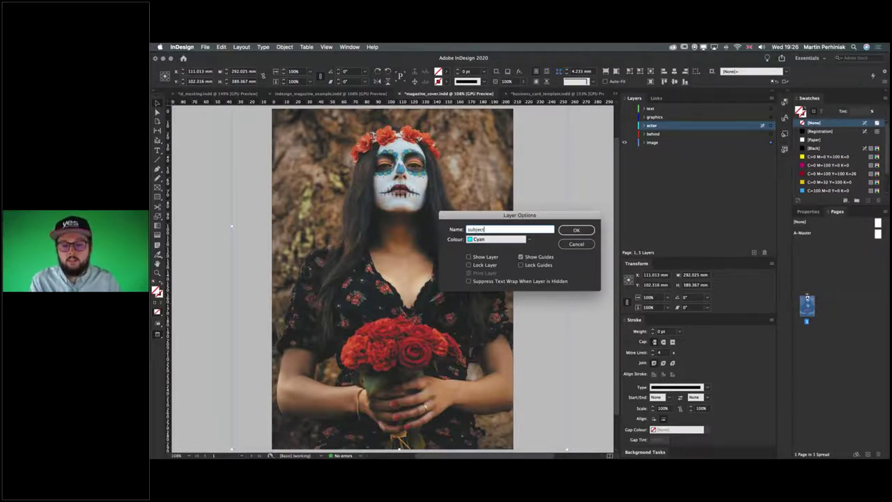
key(Return)
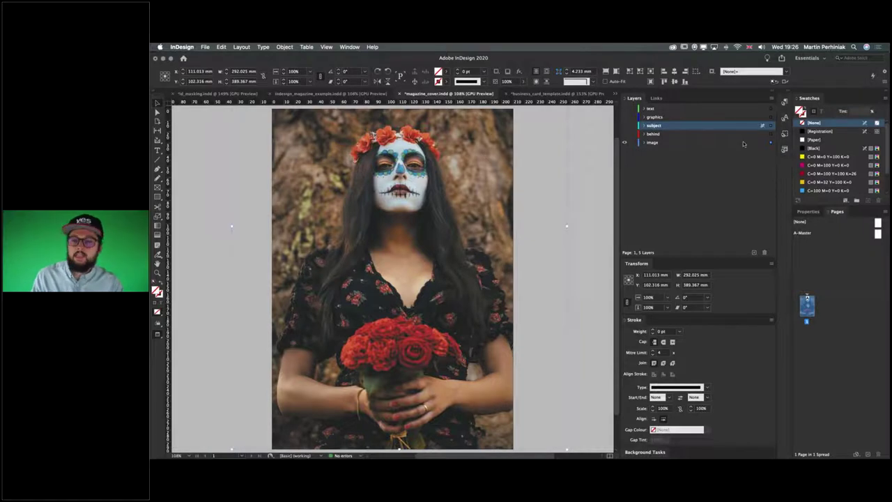
key(super+v)
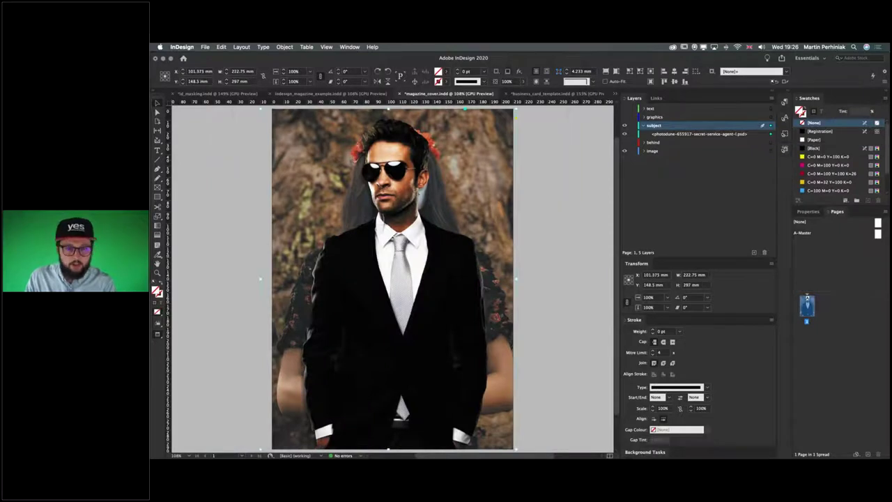
key(super+z)
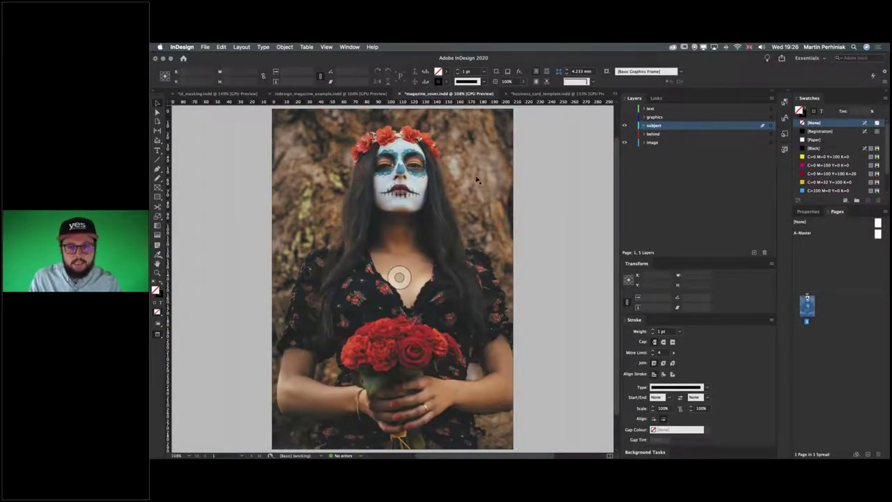
- Put a copy of the woman's photo on the subject layer, show the image layer again, and select the new frame
click(641, 126)
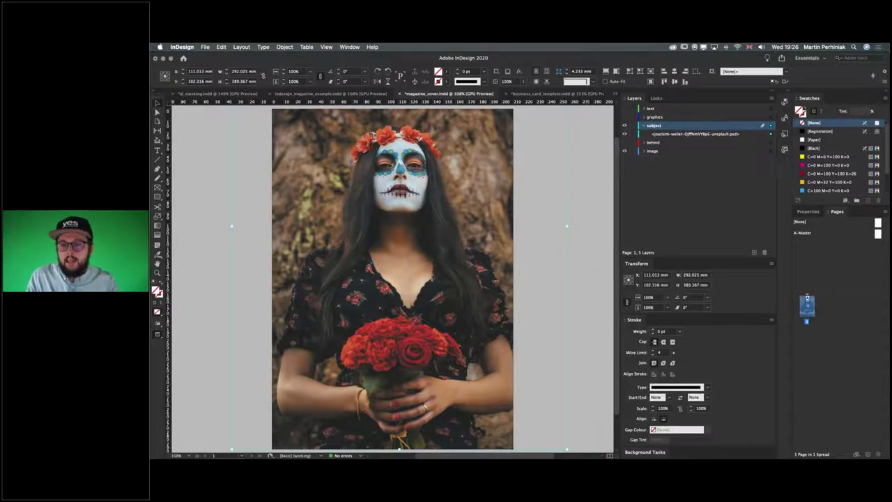
click(625, 151)
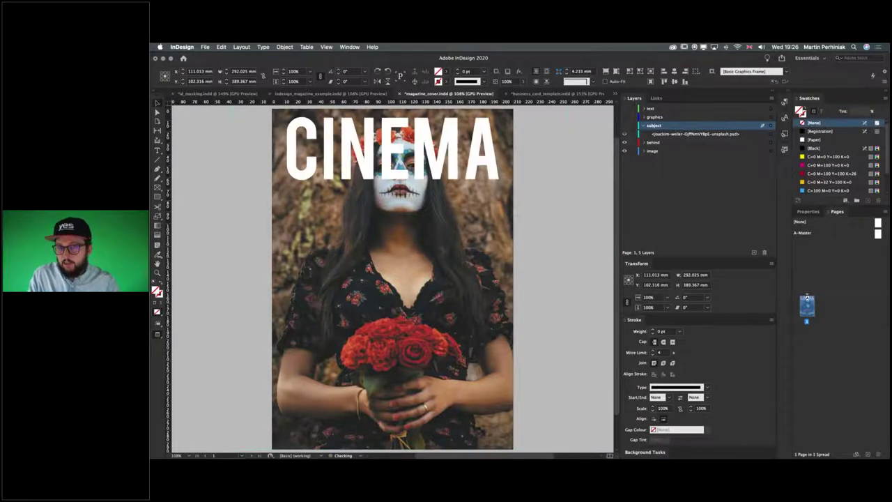
key(super+shift+a)
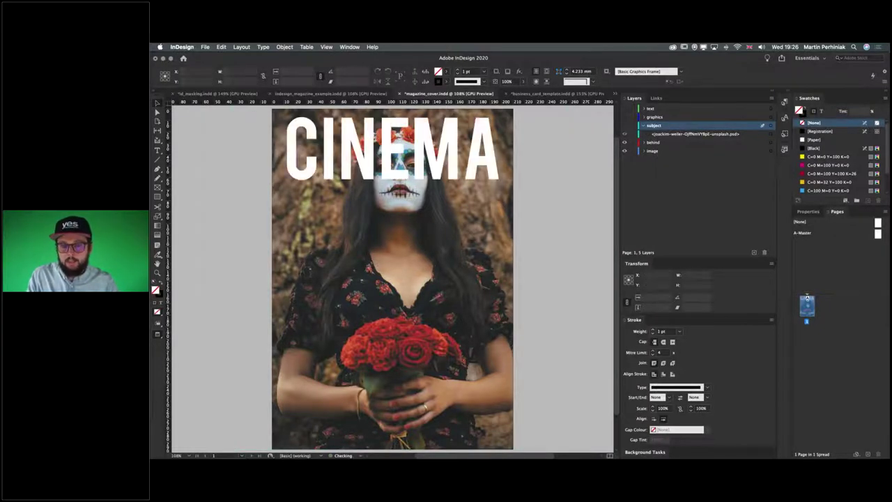
click(400, 277)
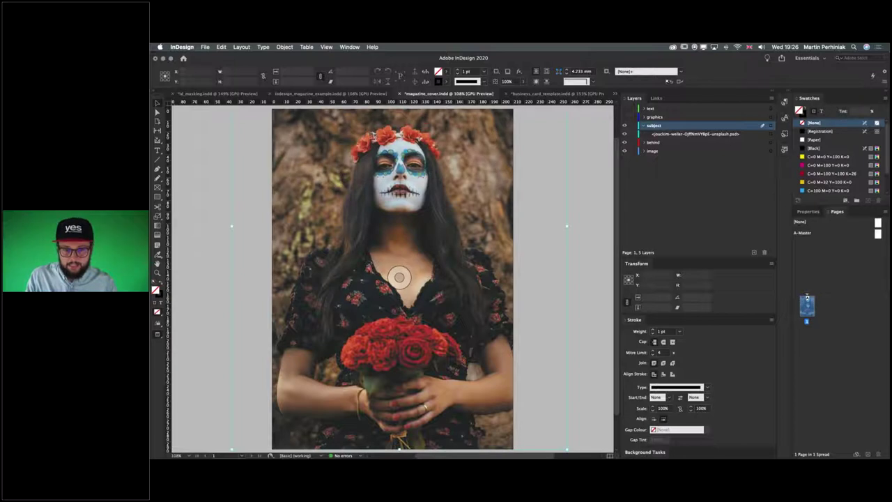
right_click(452, 168)
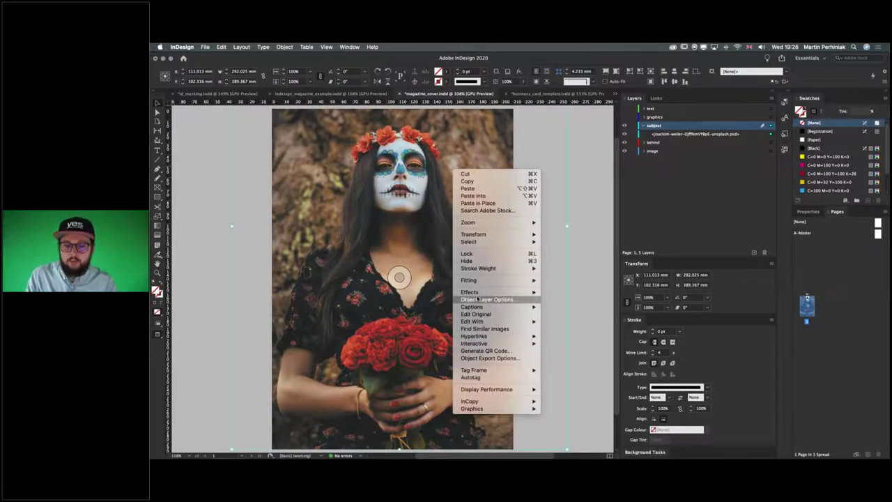
- Hide the portrait's Background layer in Object Layer Options, then test it with a drag and undo
click(478, 299)
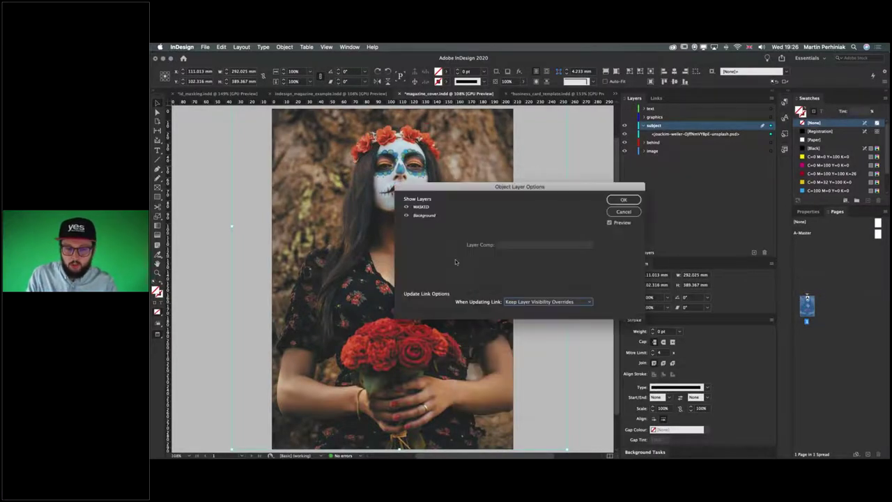
click(405, 215)
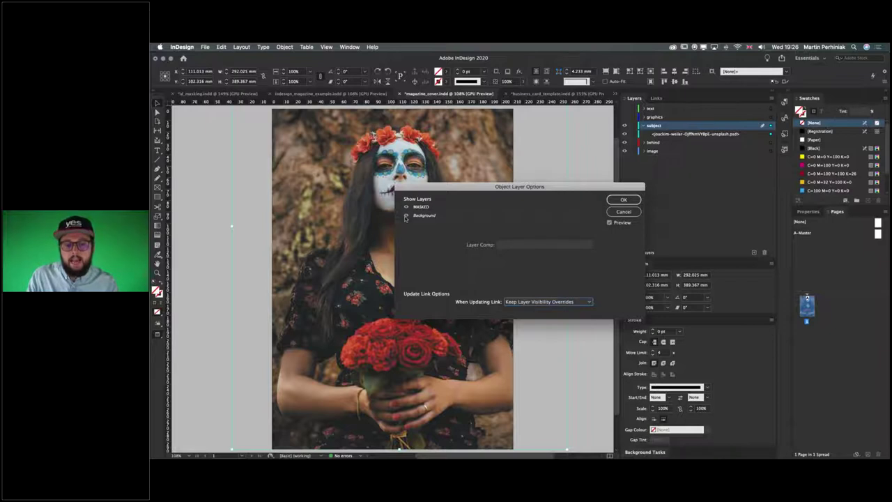
click(405, 216)
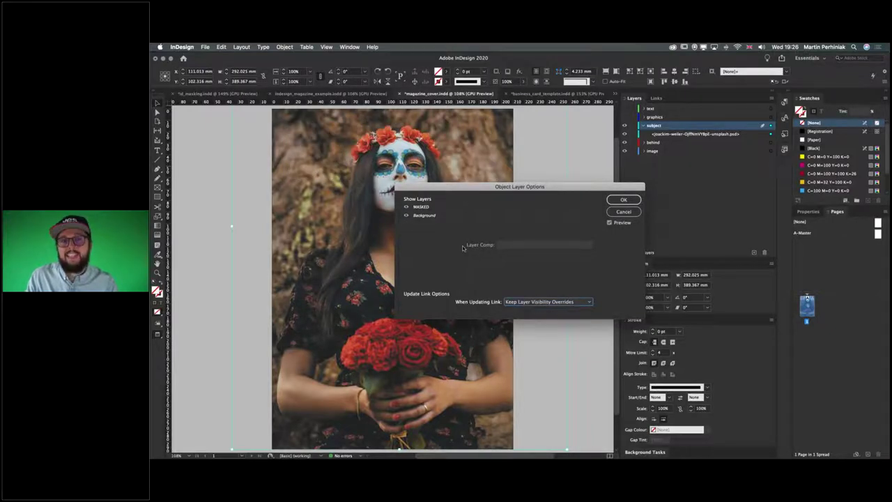
click(406, 215)
click(624, 200)
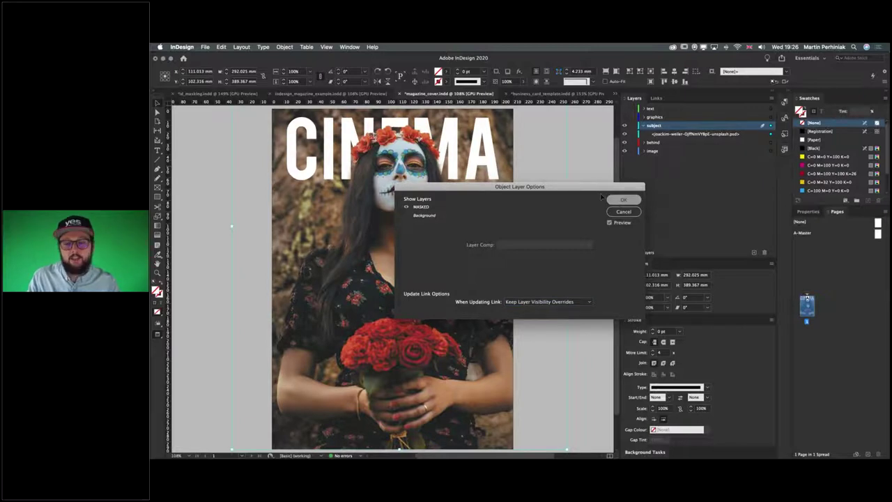
drag(422, 221, 459, 223)
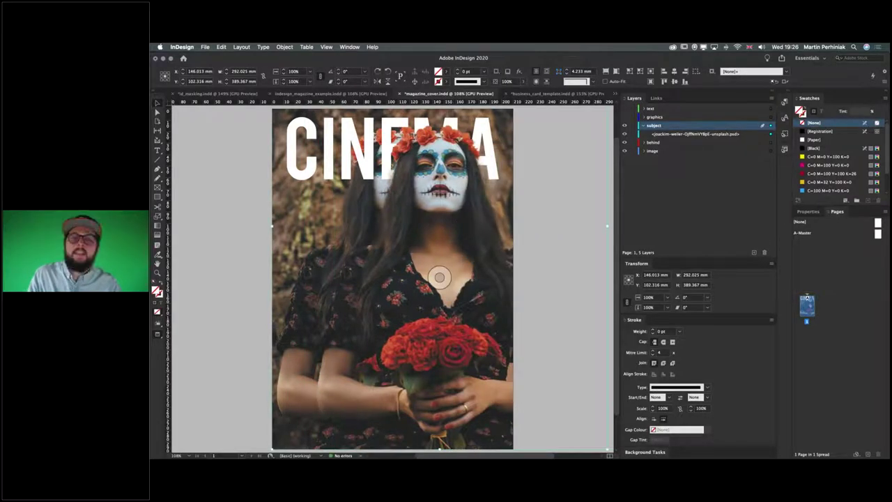
key(super+z)
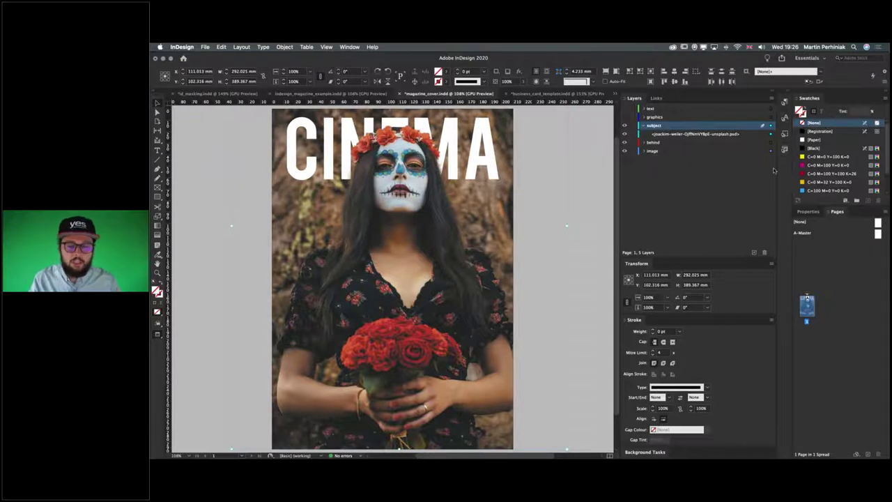
- Nudge the cut-out portrait down to Y 122.316 mm and show the badge, barcode and cover text
key(shift+Down)
key(shift+Down)
key(shift+Down)
key(shift+Down)
key(shift+Down)
key(shift+Down)
key(shift+Down)
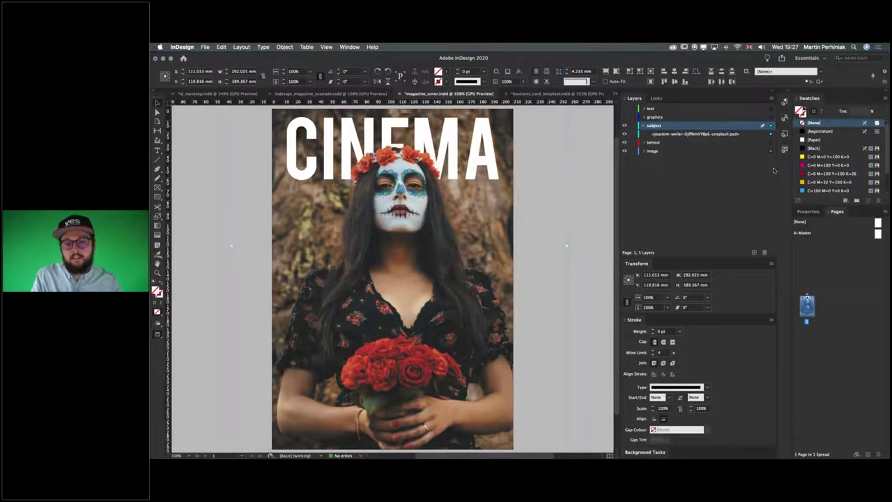
key(shift+Down)
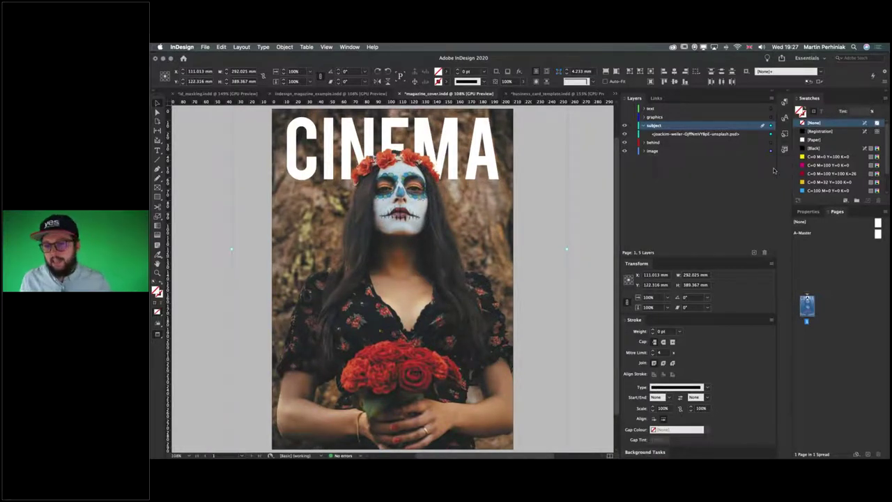
click(625, 117)
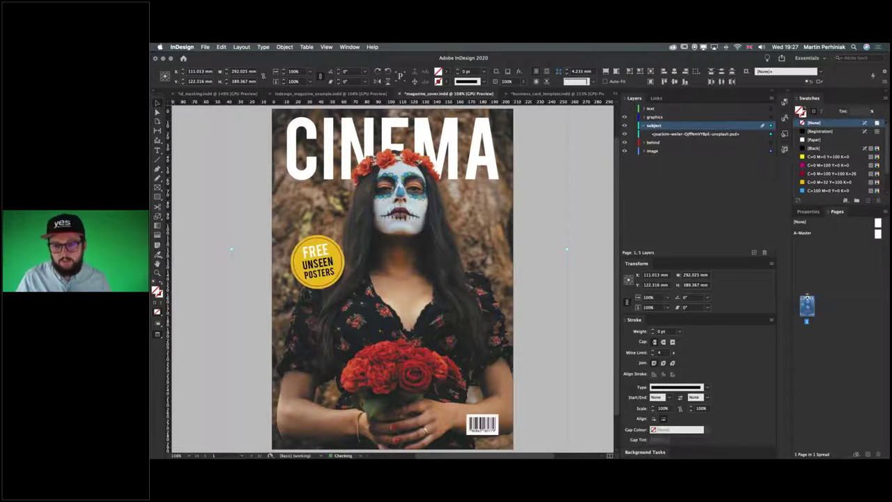
click(624, 109)
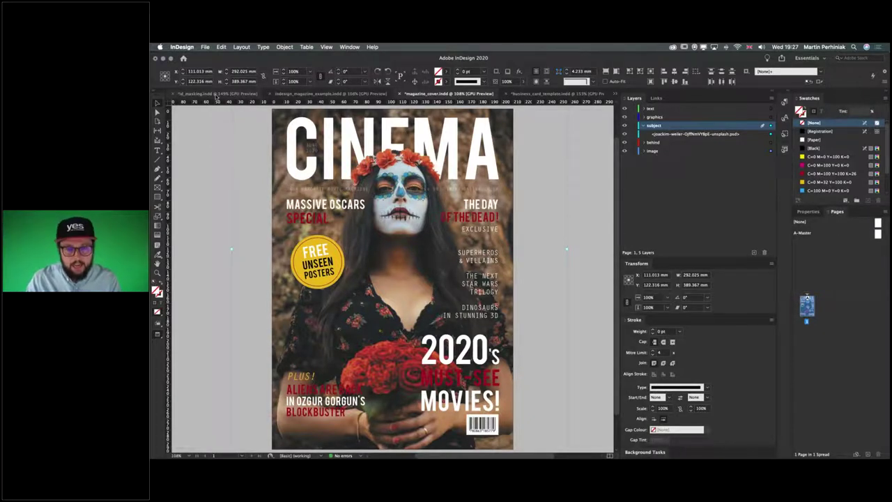
- Switch to id_masking.indd and go to its 'Out of bounds' page
click(217, 95)
key(shift+Page_Down)
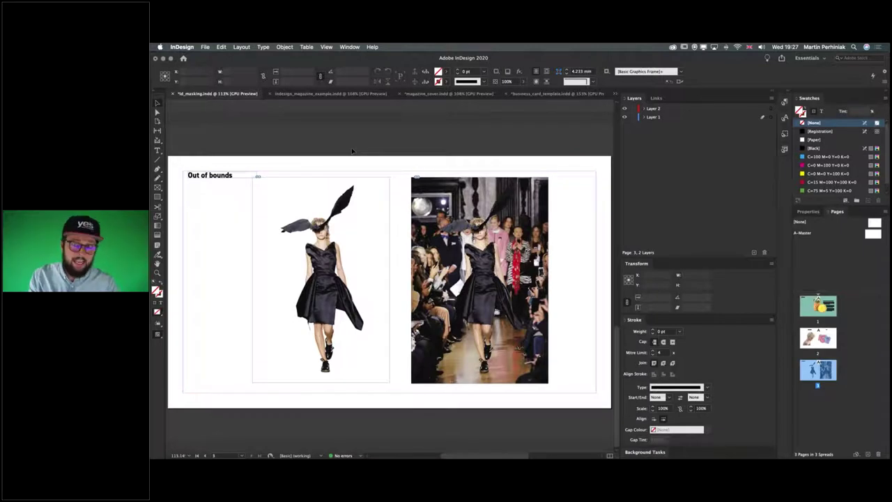
- Check the cut-out figure's Object Layer Options, then place it over the runway photo at X 259.375, Y 103.596 mm
key(super+equal)
key(super+equal)
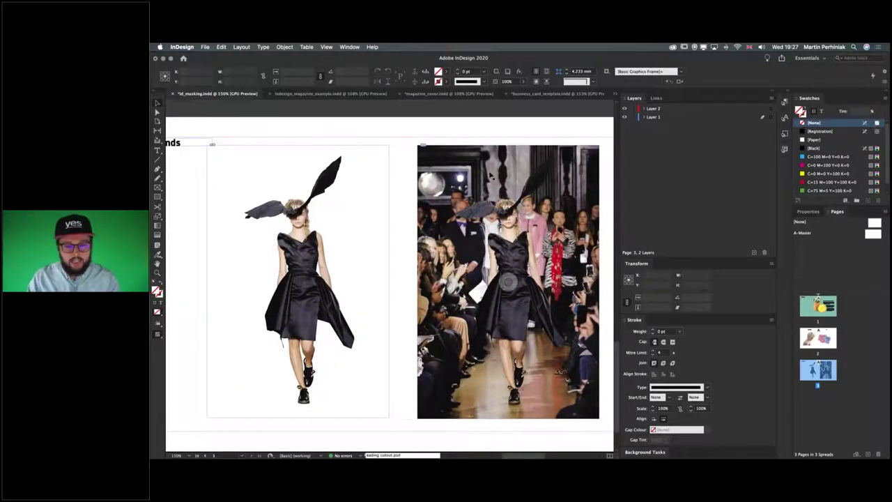
click(509, 282)
click(311, 178)
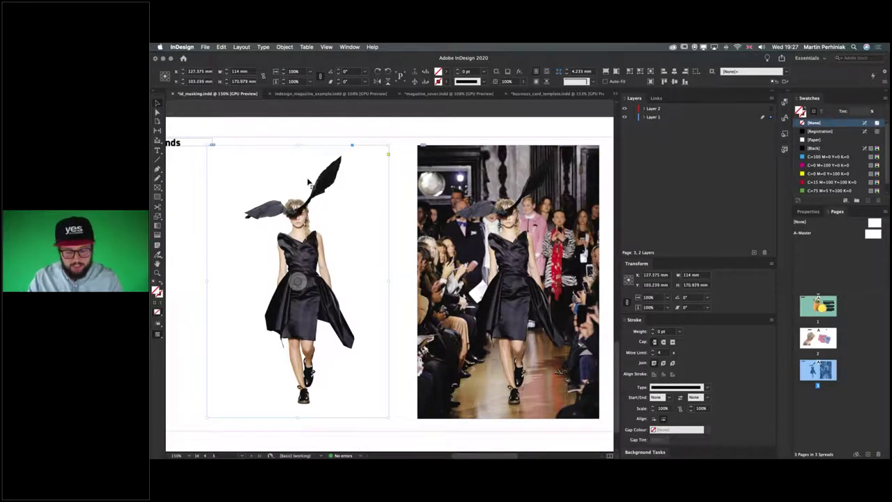
right_click(309, 182)
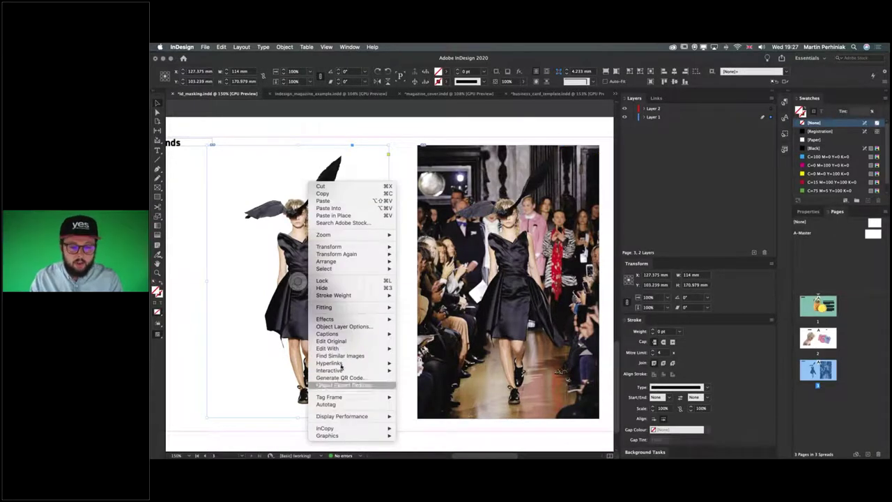
click(347, 327)
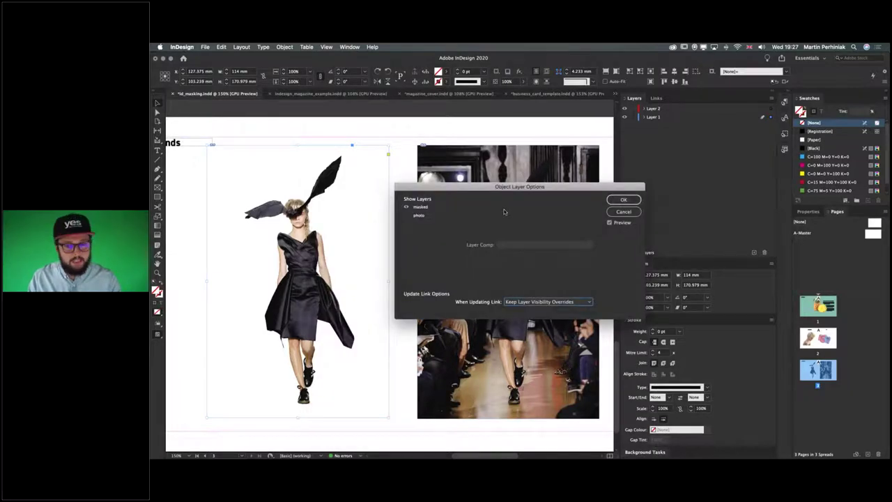
click(635, 210)
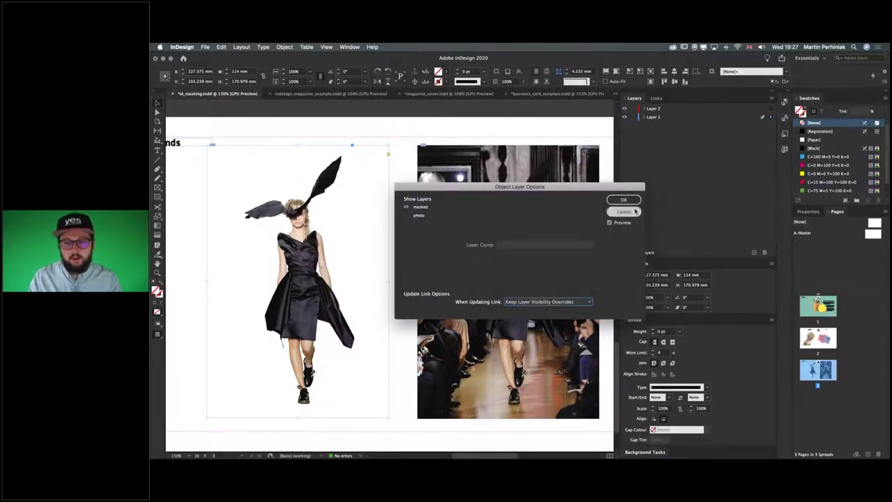
drag(316, 223, 514, 227)
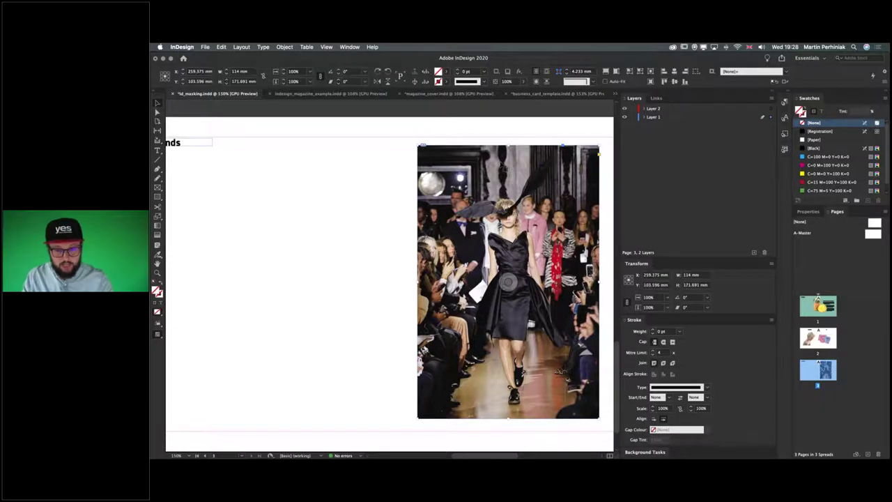
- Crop the runway photo's top edge down below the model's headpiece and view it in Preview mode
drag(508, 145, 508, 184)
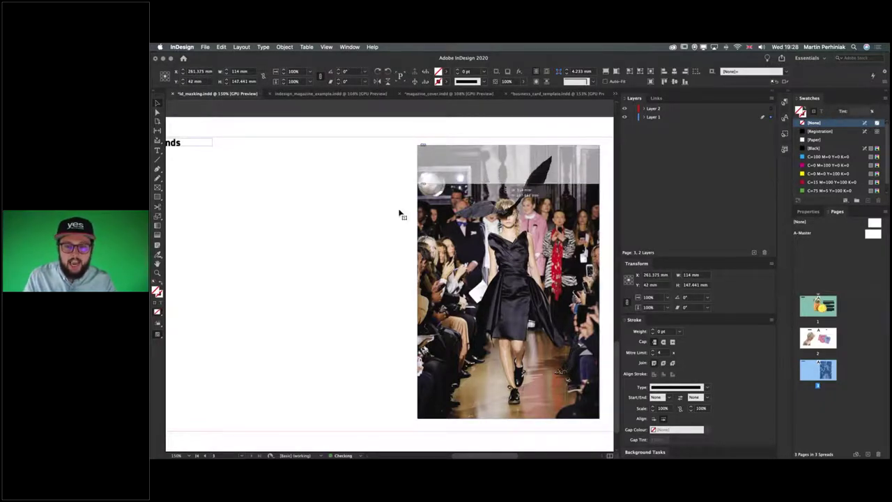
click(339, 199)
scroll(257, 201, right, 3)
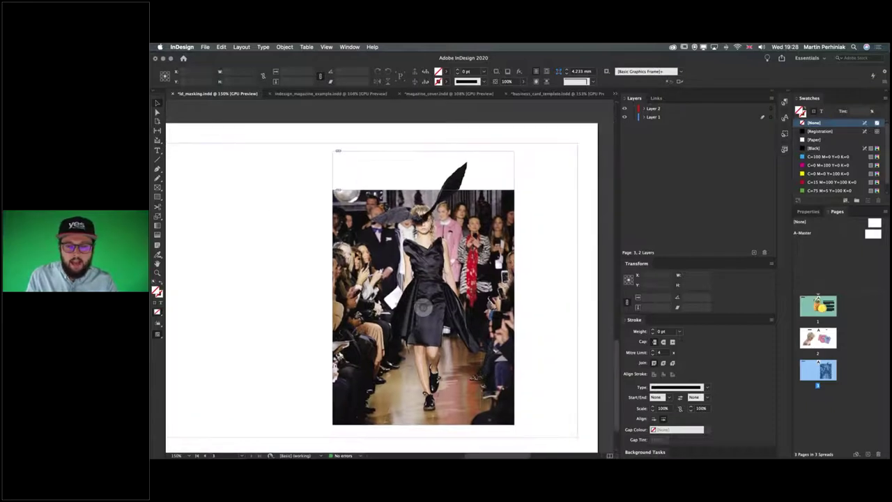
click(423, 190)
drag(423, 191, 408, 233)
click(277, 219)
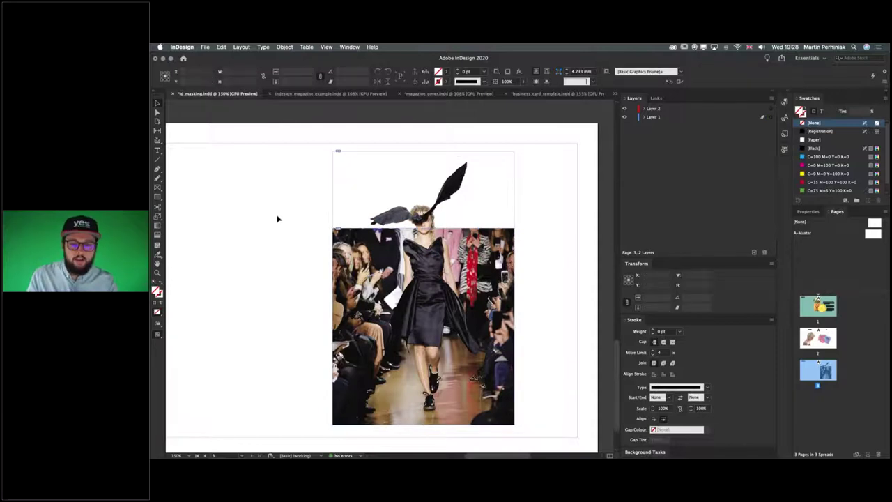
key(w)
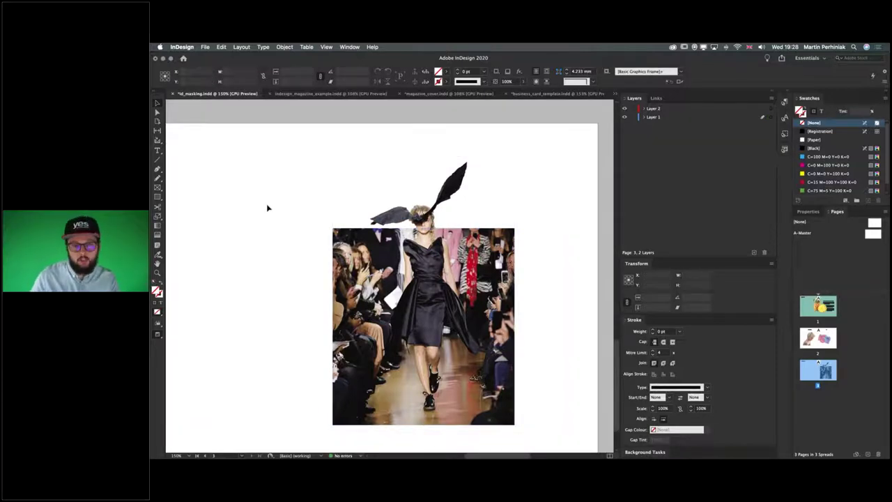
- Round the photo frame's corners and narrow it to 93.25 mm wide
click(359, 286)
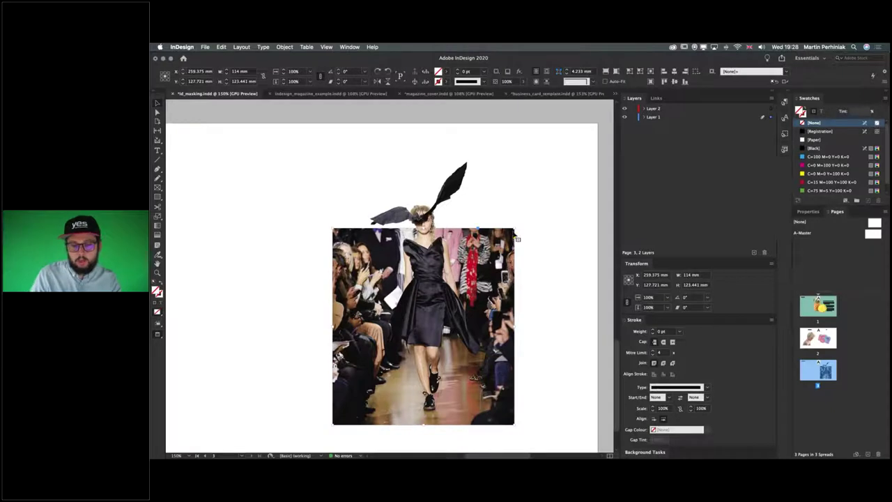
mouse_move(476, 221)
mouse_down()
mouse_move(460, 214)
mouse_move(478, 224)
mouse_up()
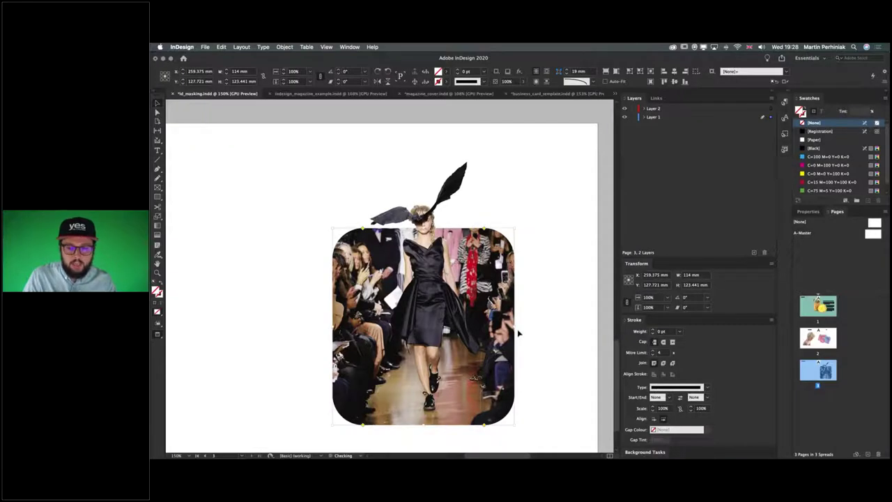
drag(515, 326, 499, 320)
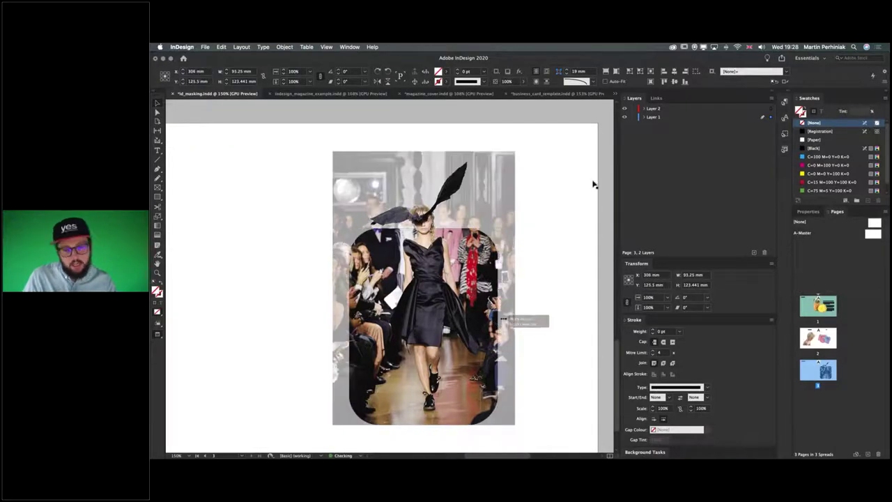
click(566, 181)
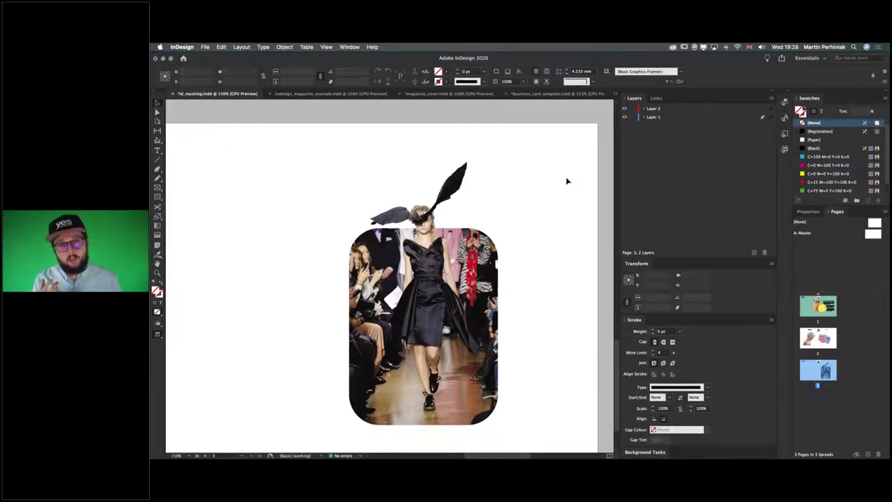
key(super+Tab)
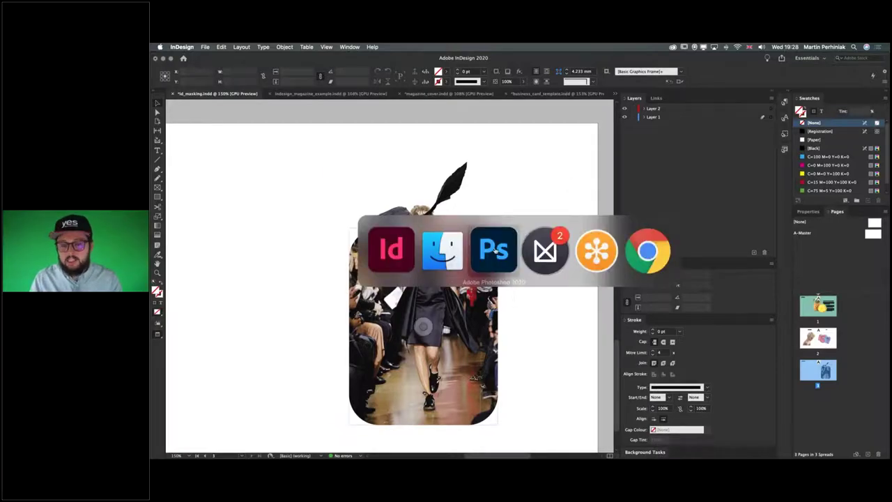
- In Milanote, zoom into the GETTING COMPLICATED watch spread and open it in the enlarged preview
click(540, 248)
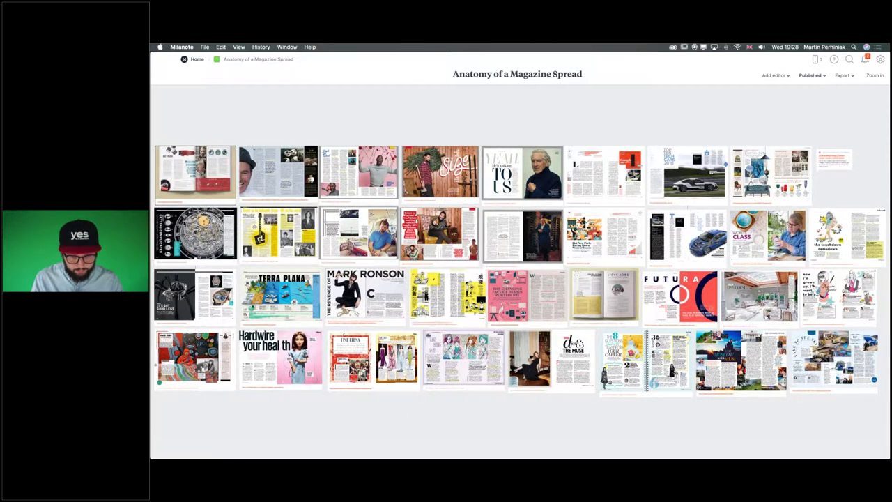
key(super+equal)
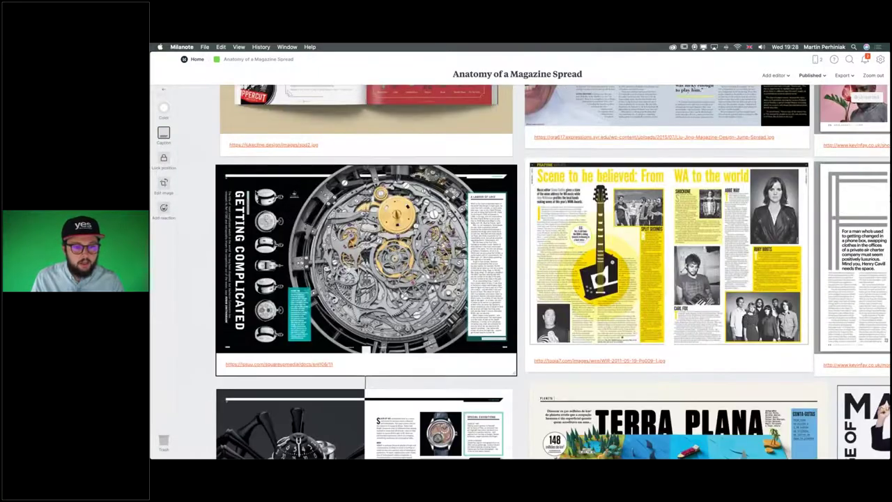
double_click(255, 190)
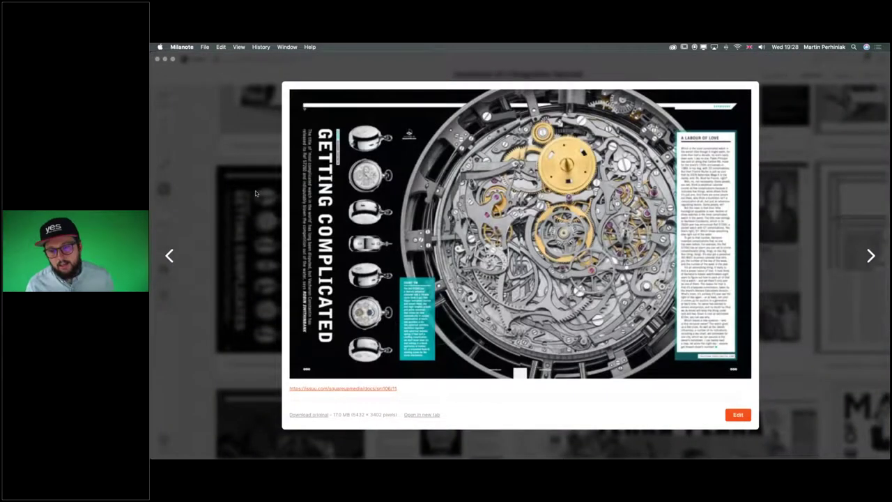
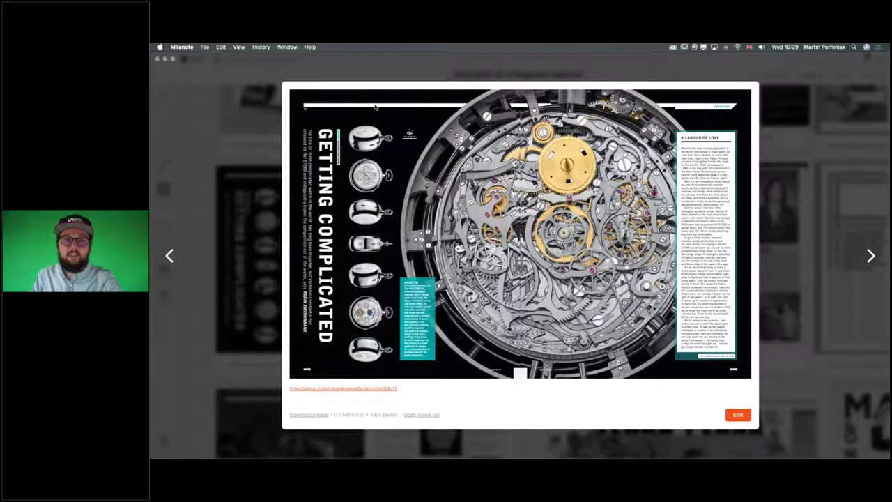
- Close the current image preview, browse the board, and enlarge the Google (Alphabet) spread card
key(Escape)
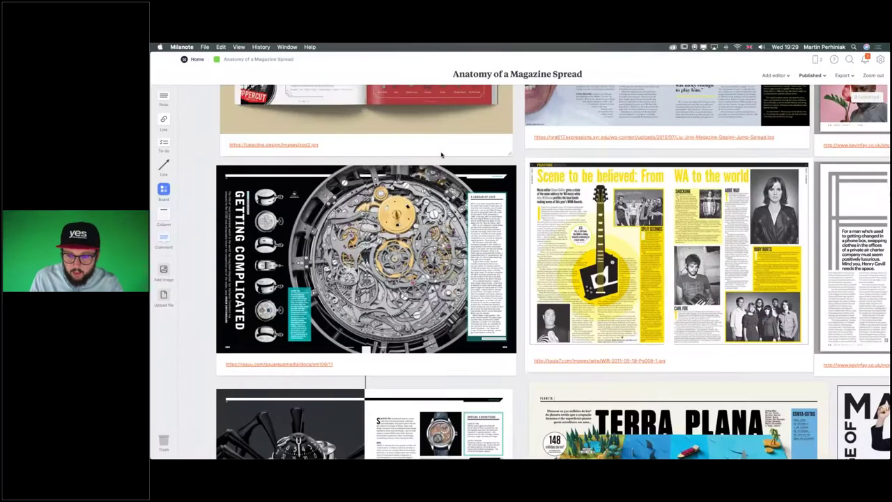
scroll(440, 154, up, 2)
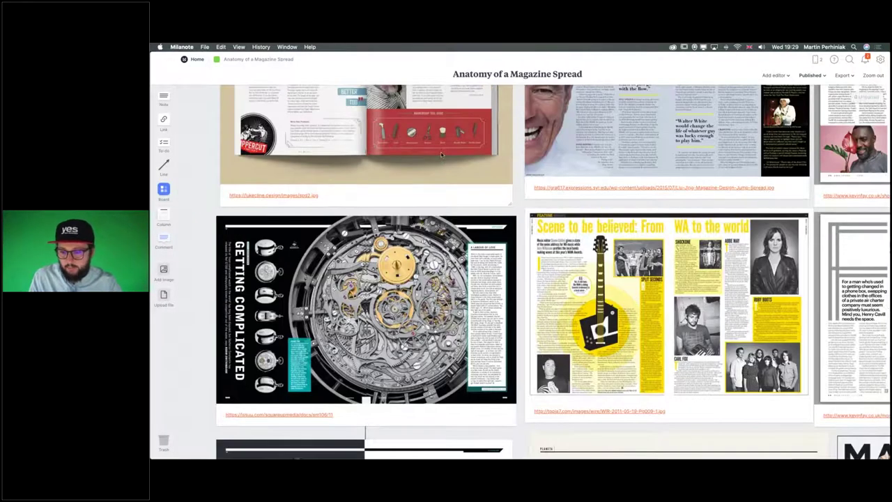
scroll(441, 154, up, 4)
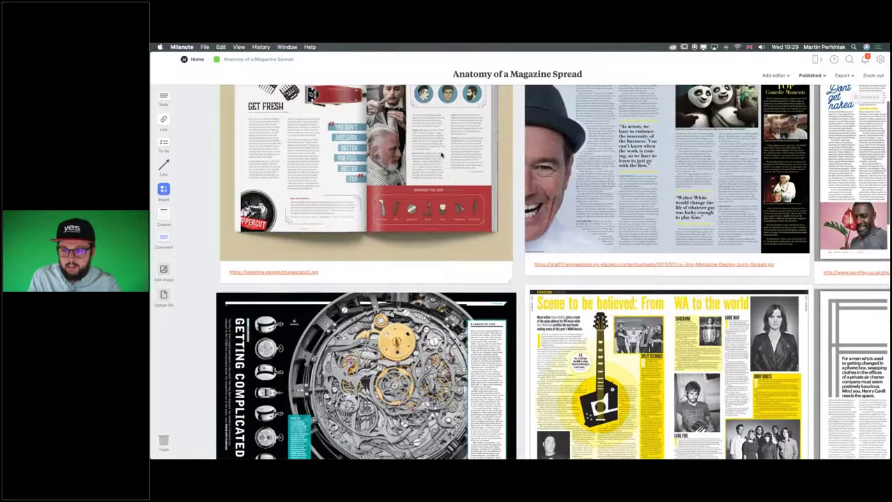
scroll(441, 155, right, 8)
scroll(441, 155, right, 10)
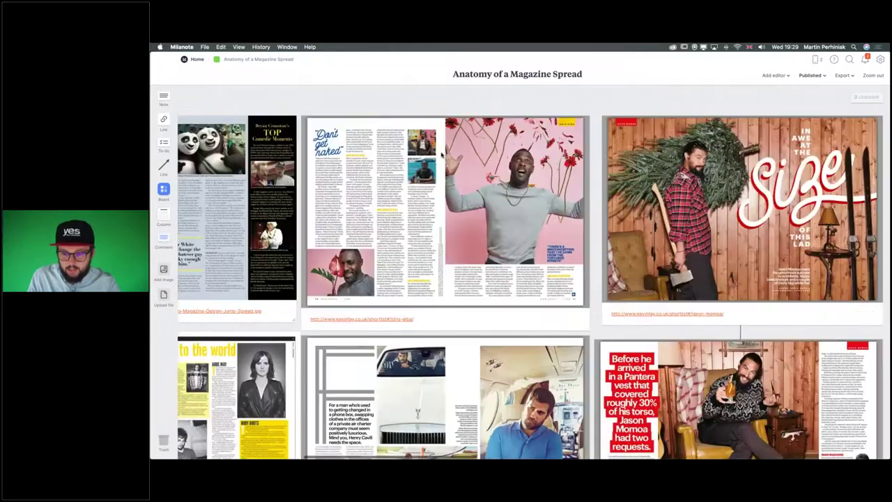
scroll(441, 155, down, 2)
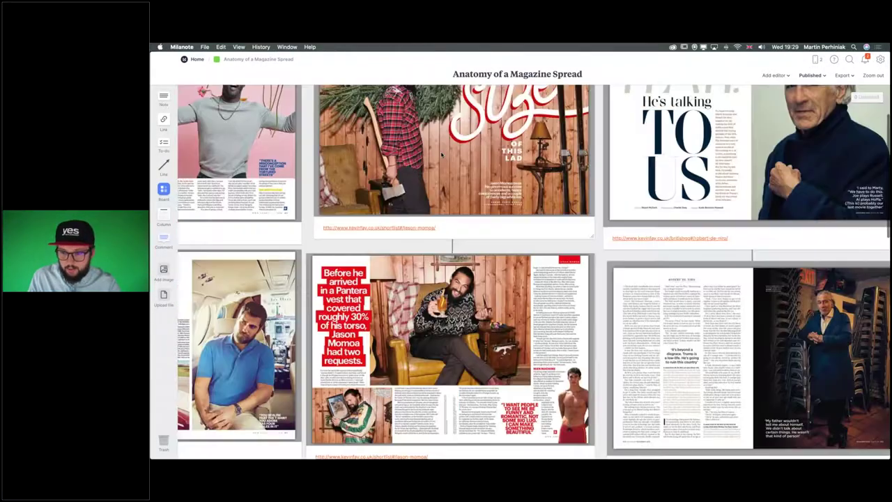
scroll(441, 155, down, 1)
scroll(441, 154, right, 7)
scroll(441, 154, up, 2)
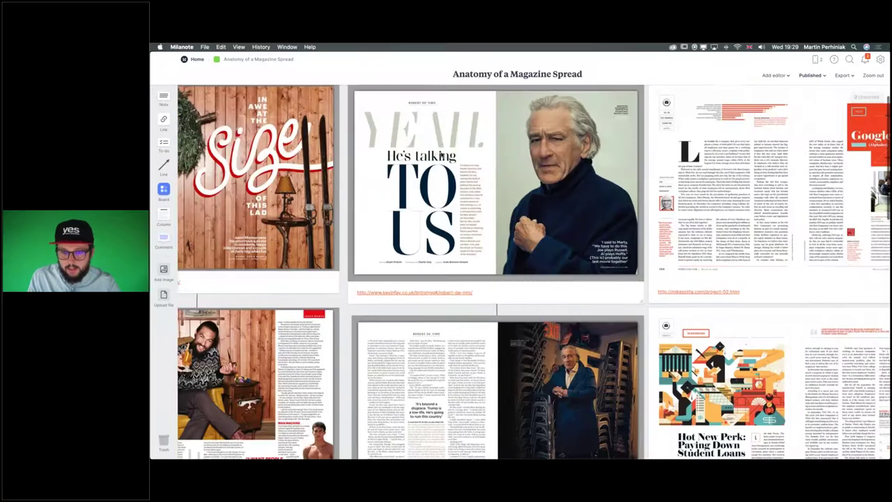
scroll(441, 155, right, 3)
scroll(524, 191, down, 9)
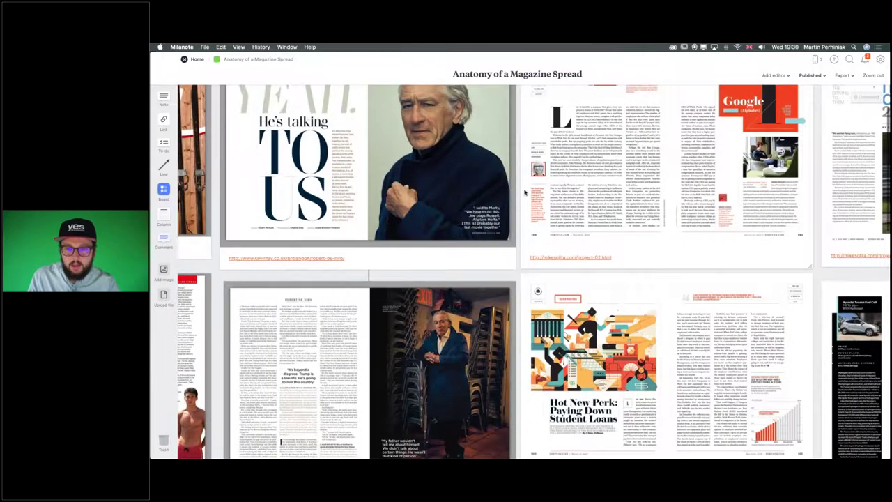
scroll(542, 198, up, 9)
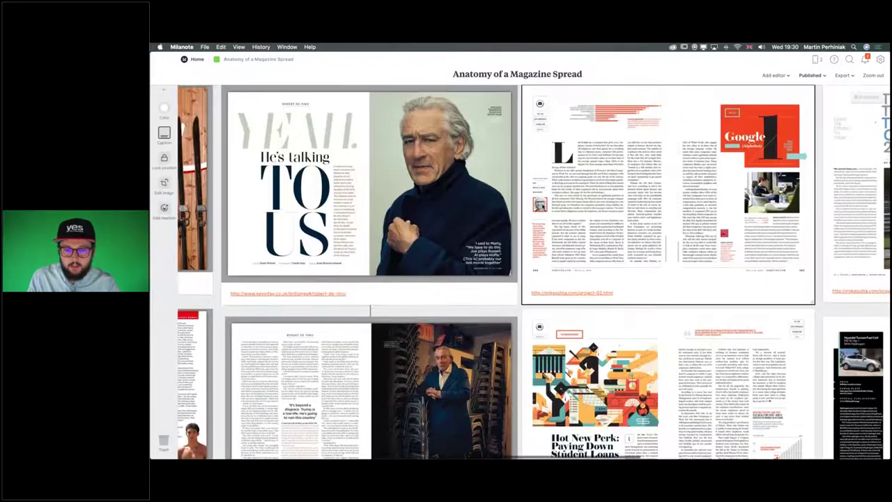
double_click(542, 207)
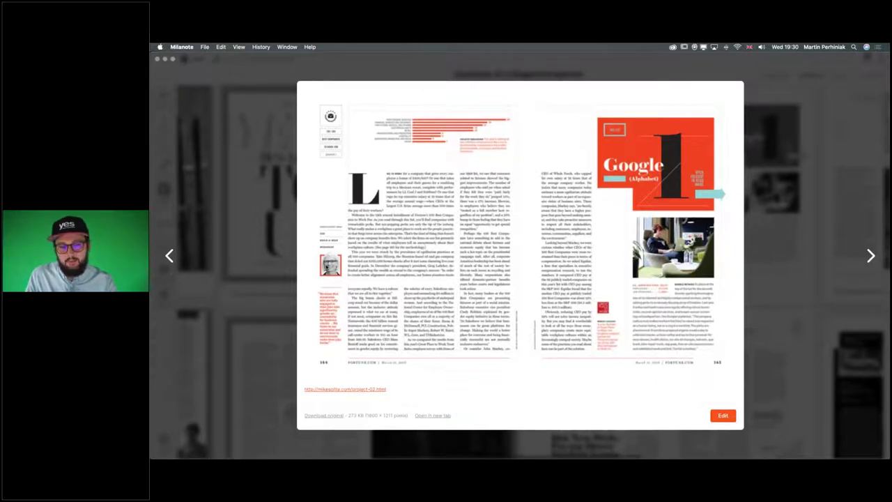
- View the Google spread's original image in Chrome, then close the browser and the preview
click(376, 393)
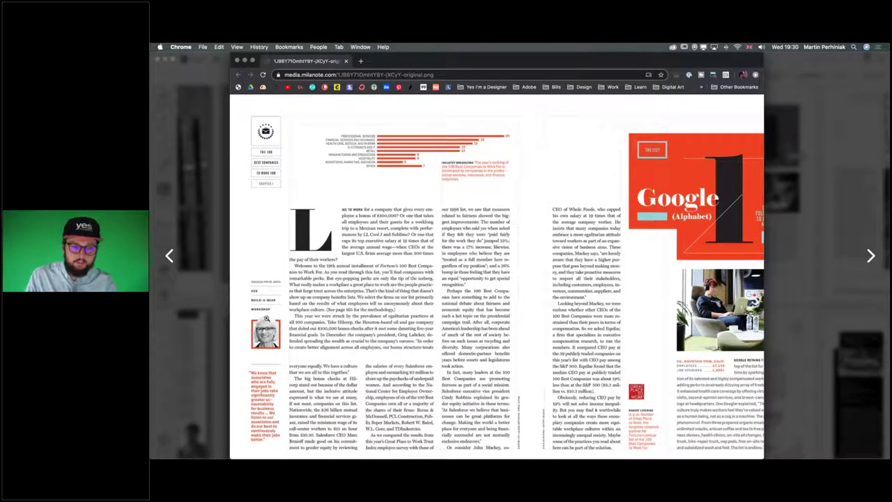
click(237, 60)
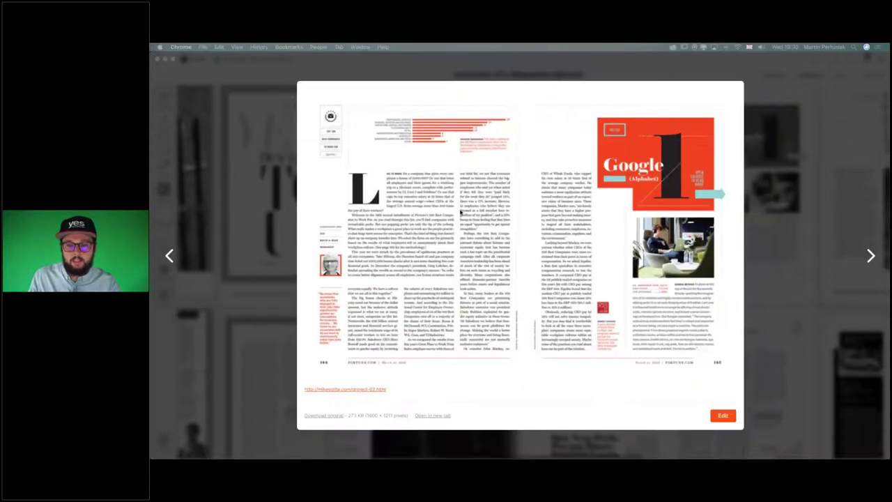
click(784, 197)
scroll(620, 261, right, 10)
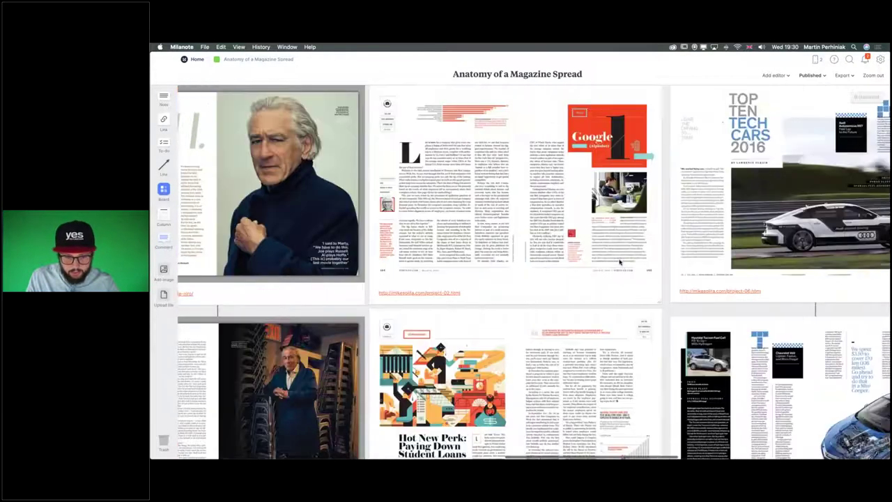
- Survey all four rows of sample magazine spreads on the board, then bring up the app switcher
scroll(620, 261, down, 4)
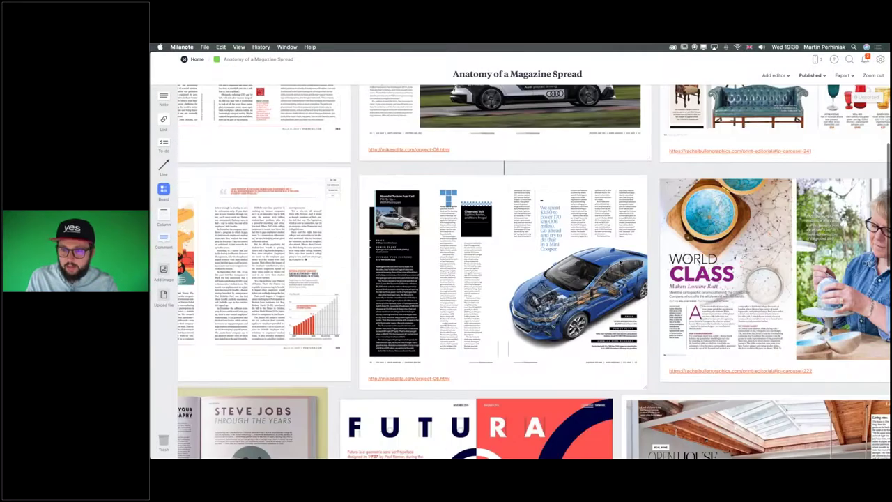
scroll(621, 262, right, 3)
scroll(620, 262, up, 3)
scroll(621, 261, down, 2)
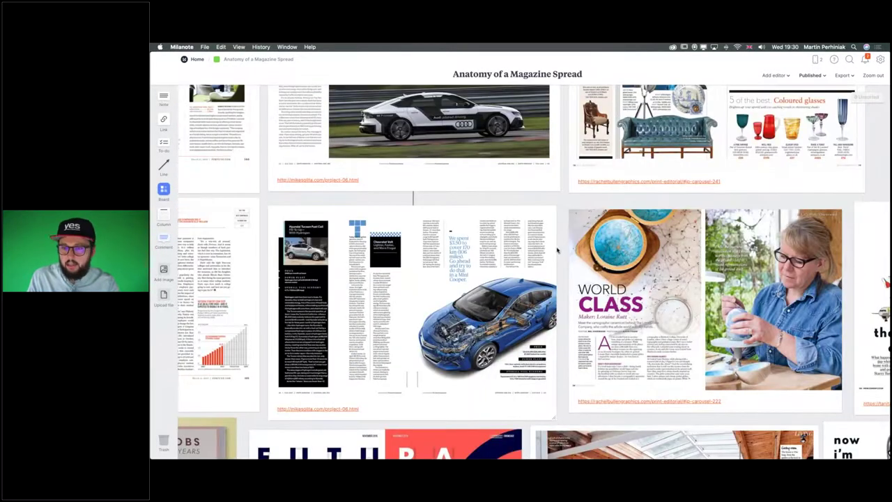
scroll(564, 245, up, 1)
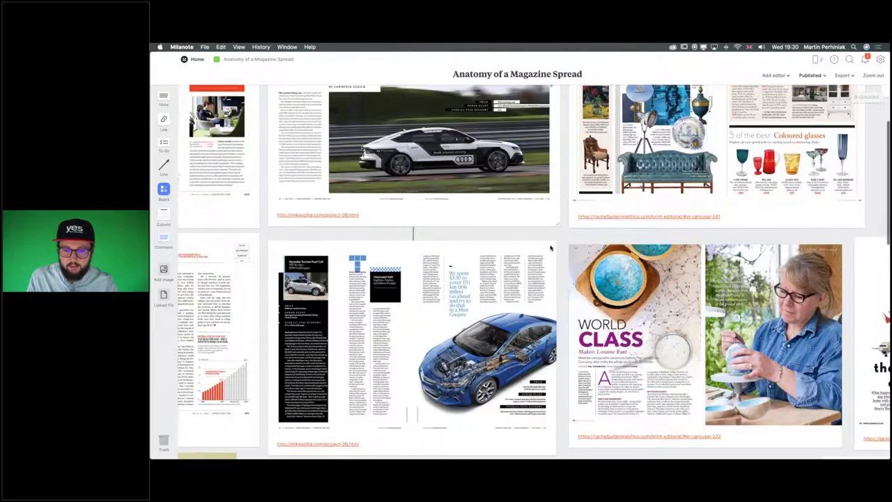
scroll(564, 246, down, 2)
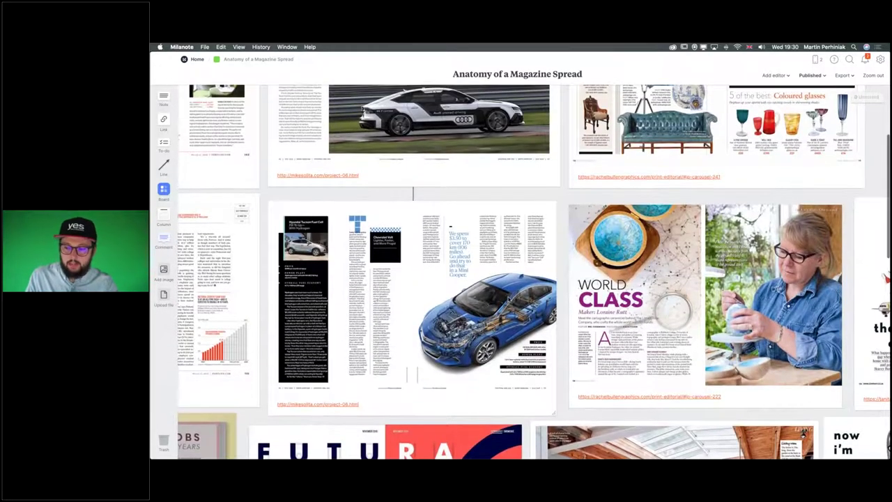
scroll(486, 257, down, 1)
scroll(485, 258, right, 2)
scroll(486, 258, down, 1)
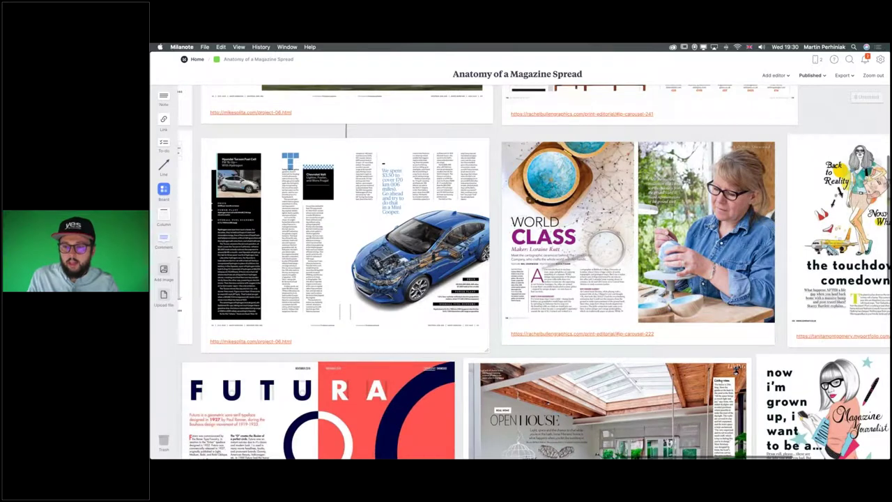
scroll(704, 163, up, 5)
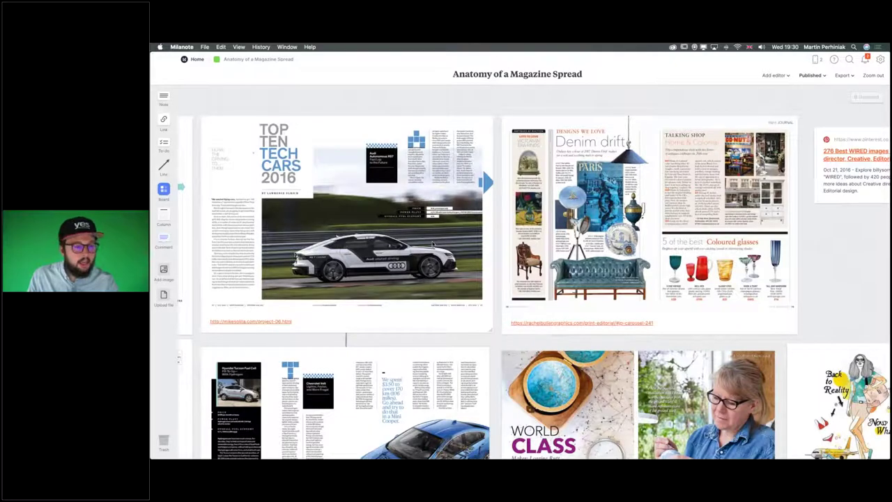
scroll(433, 244, down, 8)
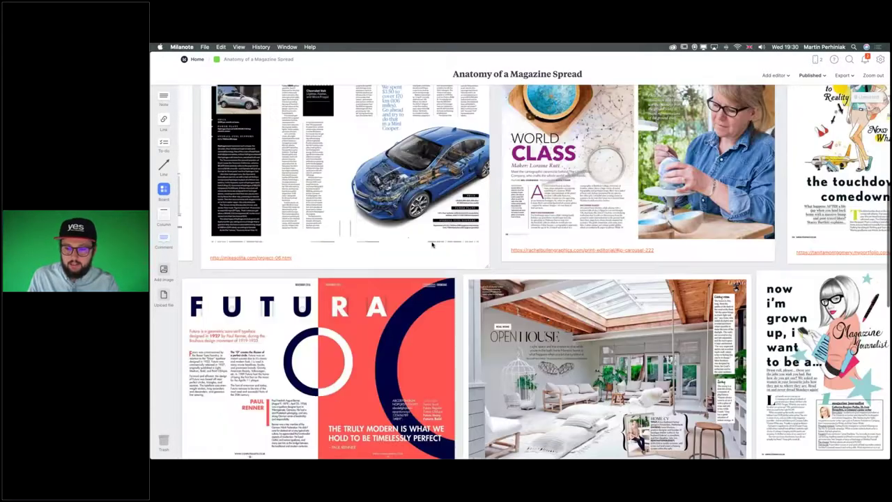
scroll(432, 244, down, 8)
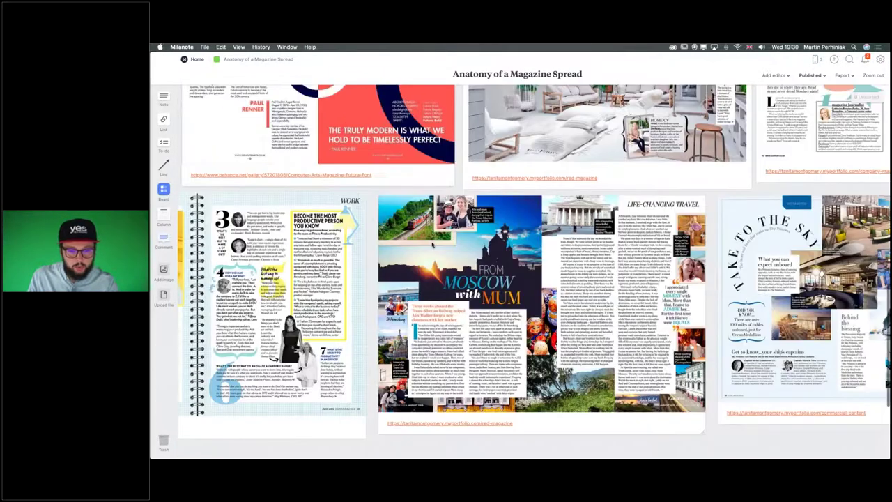
scroll(432, 244, left, 10)
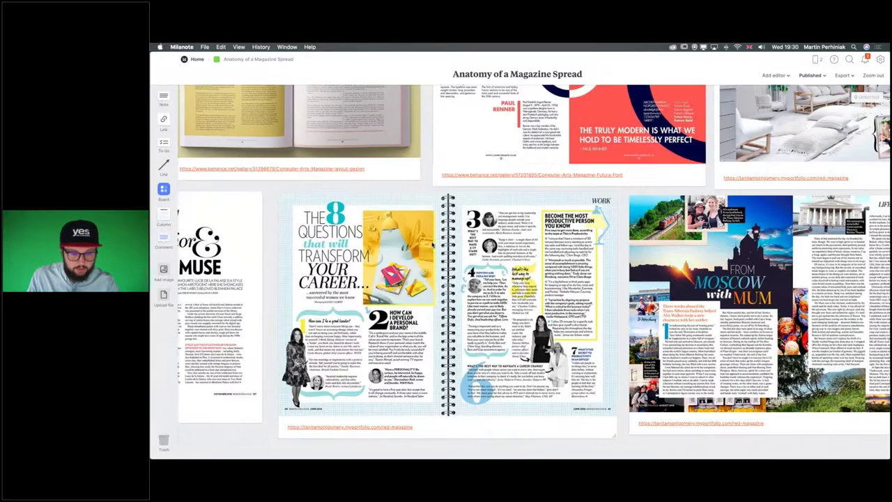
scroll(432, 244, left, 5)
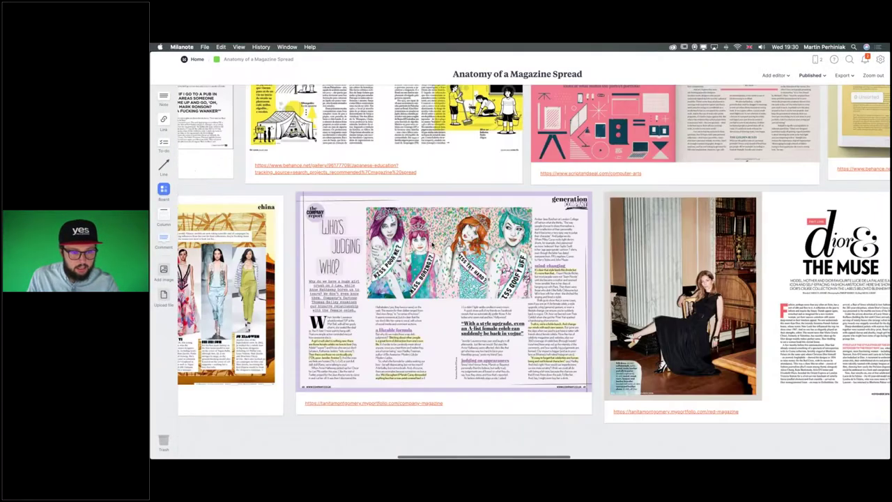
scroll(432, 244, left, 7)
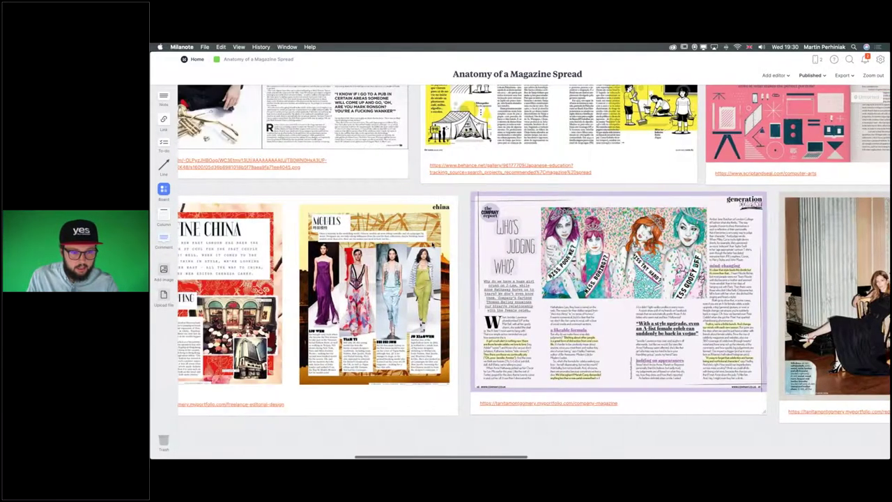
scroll(432, 244, up, 8)
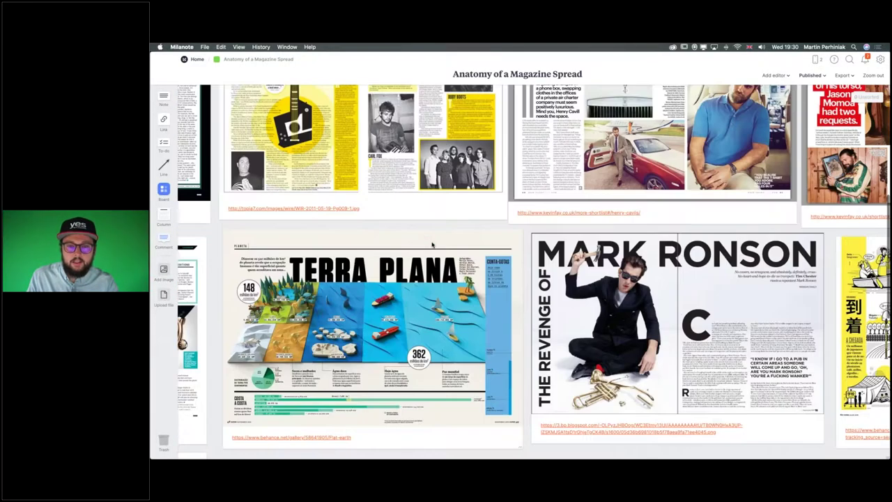
scroll(432, 244, right, 3)
scroll(432, 244, up, 4)
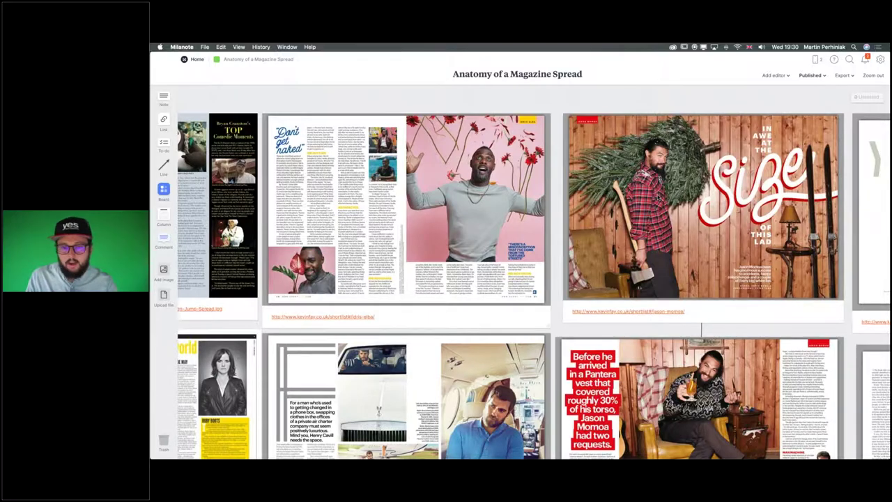
scroll(658, 195, down, 10)
scroll(657, 194, right, 4)
scroll(658, 194, left, 4)
scroll(657, 197, down, 3)
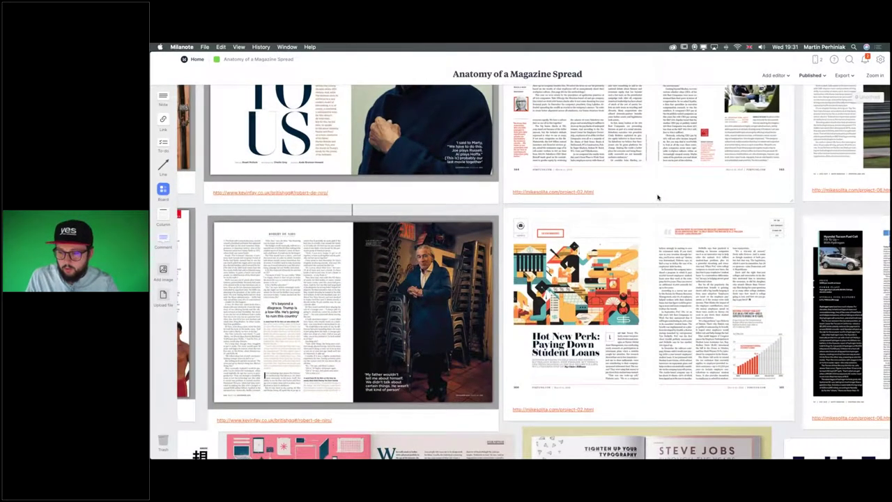
scroll(657, 197, down, 6)
key(super+Tab)
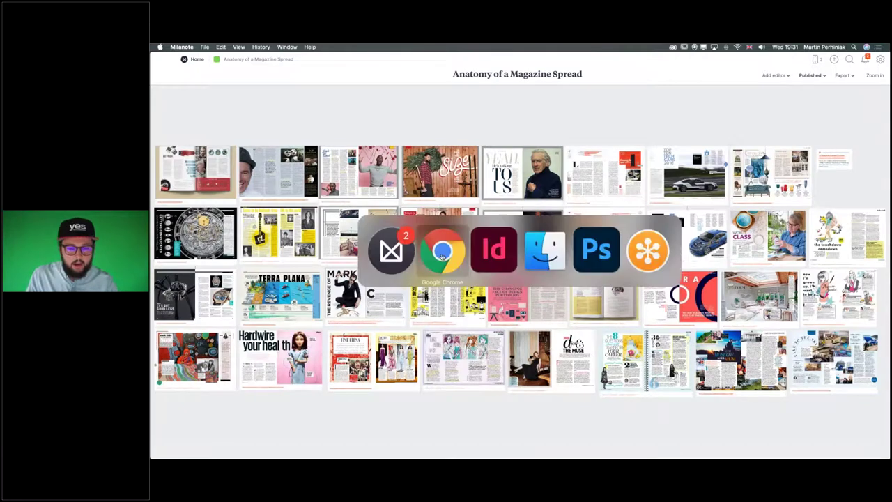
- Bring InDesign forward and move from magazine_cover.indd to indesign_magazine_example.indd's Call of the Wild spread
click(497, 256)
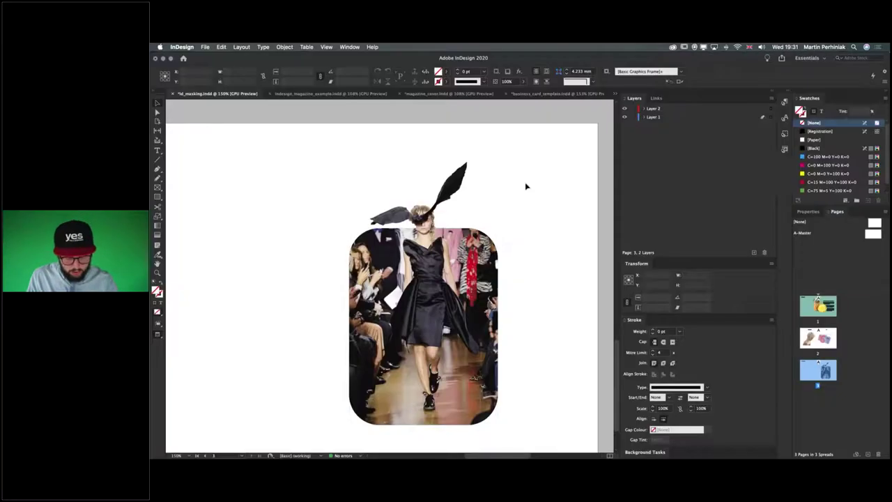
click(437, 93)
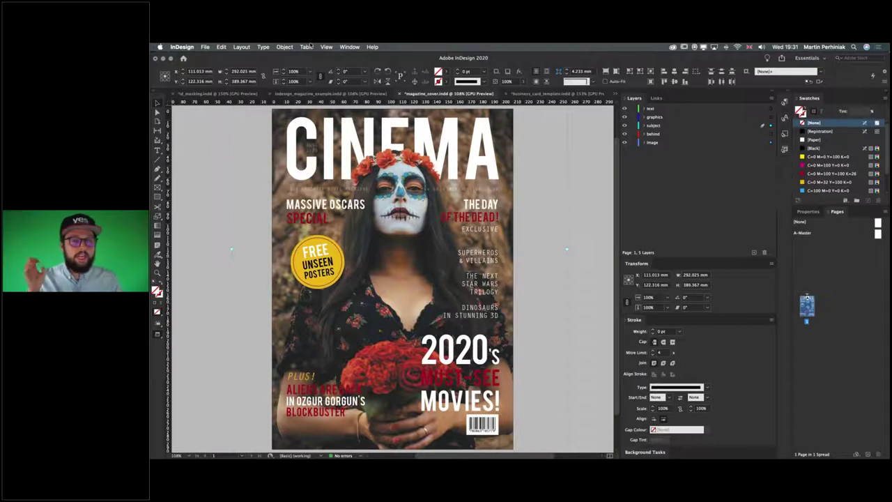
click(298, 94)
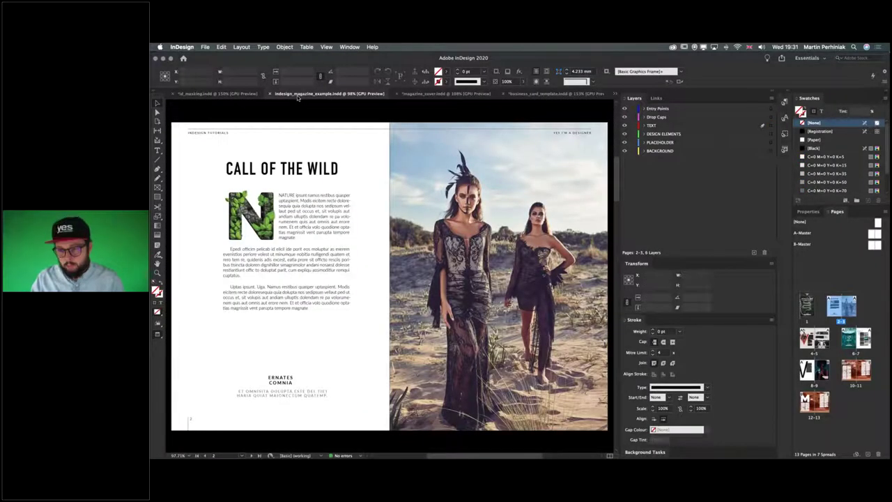
- Collapse the side panels, select the leafy N image frame, and edit artwork.psd in Photoshop
click(771, 94)
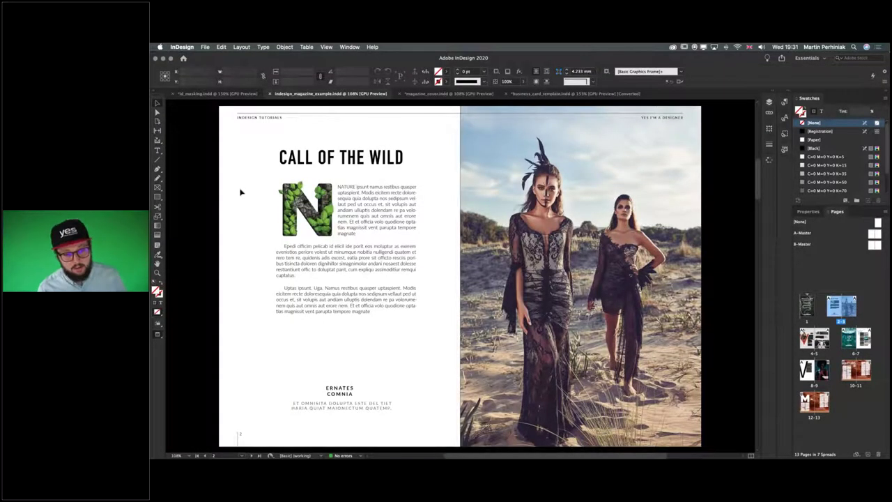
click(341, 163)
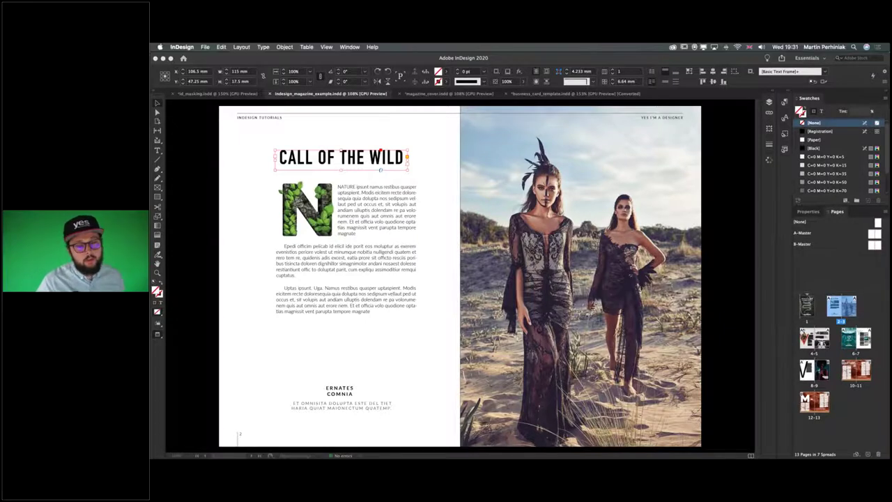
click(326, 178)
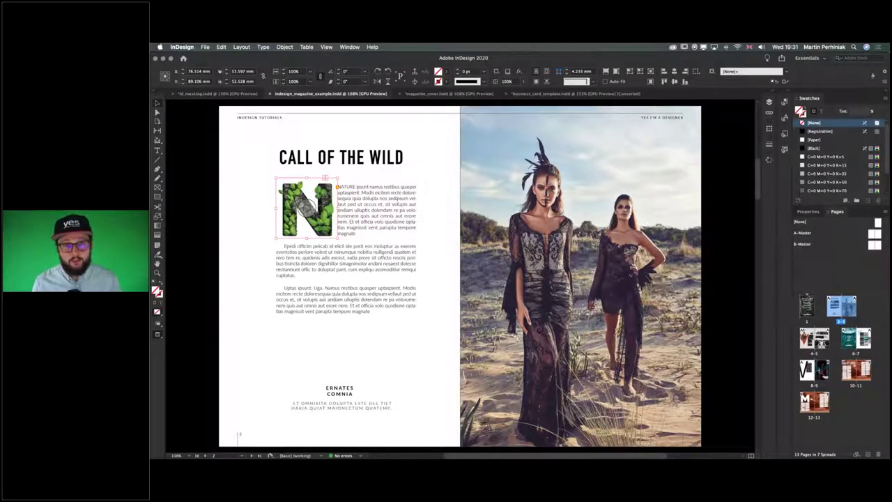
click(232, 198)
click(301, 209)
alt+double_click(317, 207)
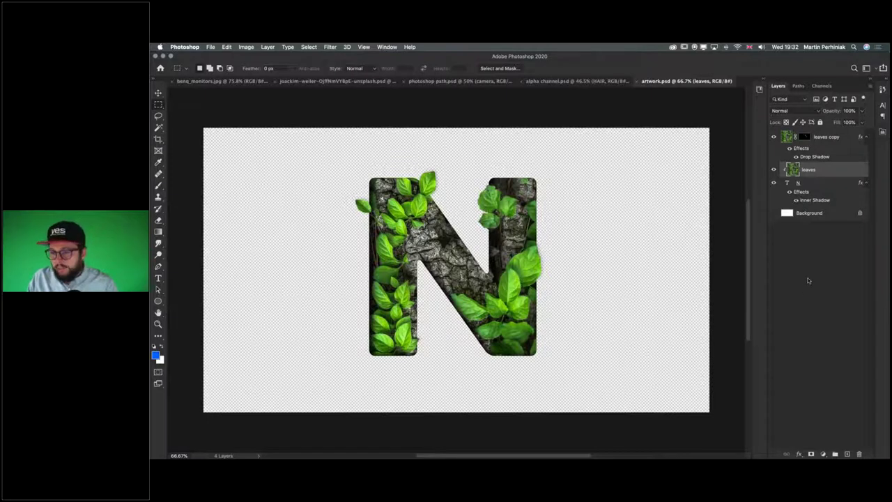
click(778, 237)
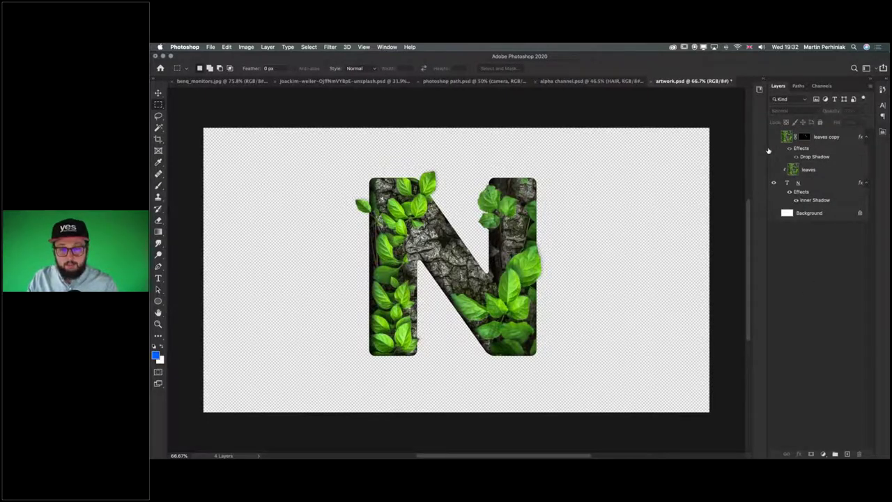
- Hide the leaves layers and select the N text, committing it unchanged
click(770, 151)
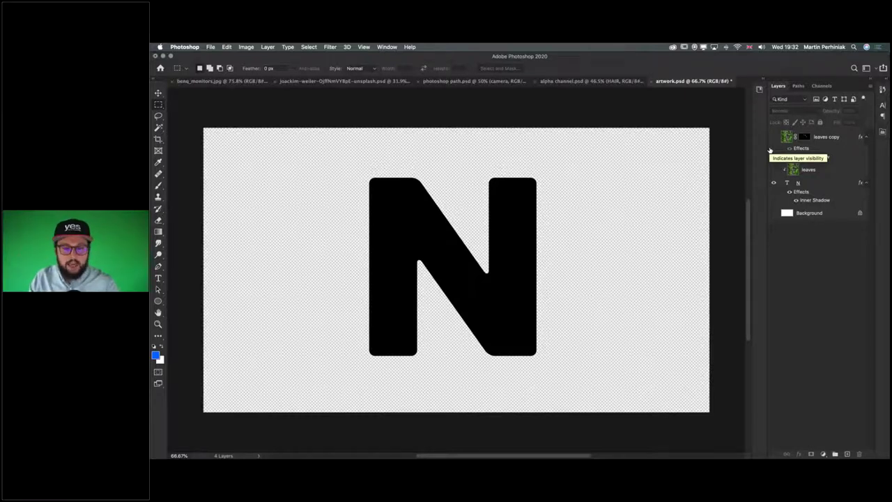
key(t)
click(382, 241)
key(super+a)
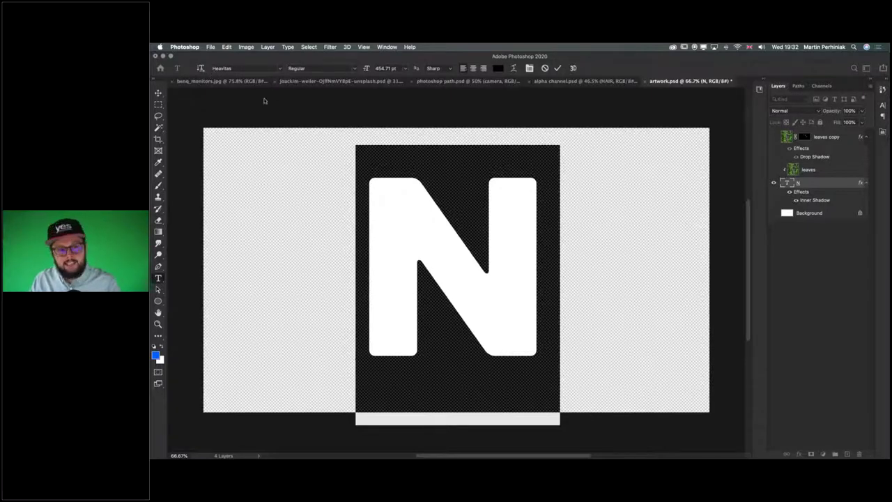
key(super+h)
key(super+Return)
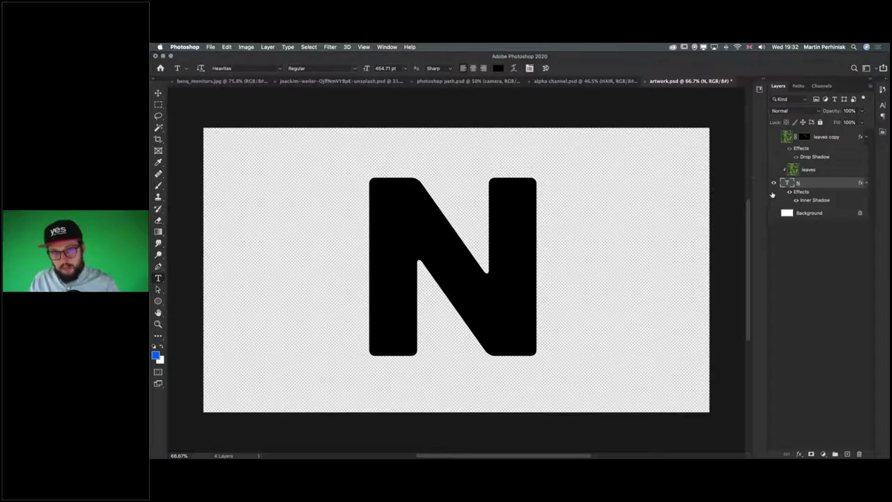
- Show the white Background and leaves layers, with leaves clipped to the N text layer
click(773, 212)
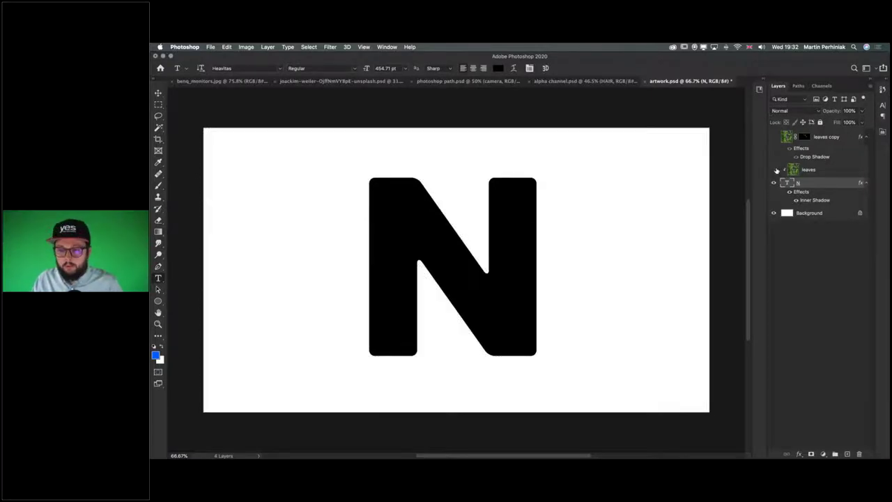
click(774, 170)
click(807, 171)
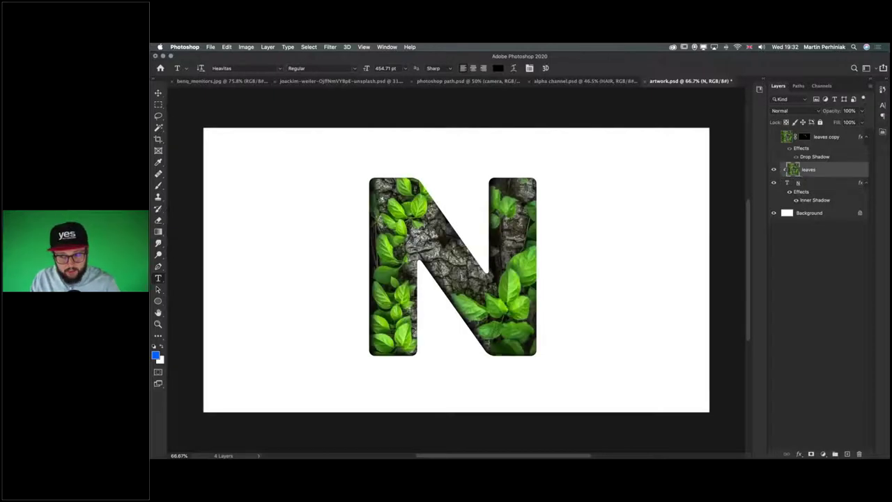
alt+click(806, 177)
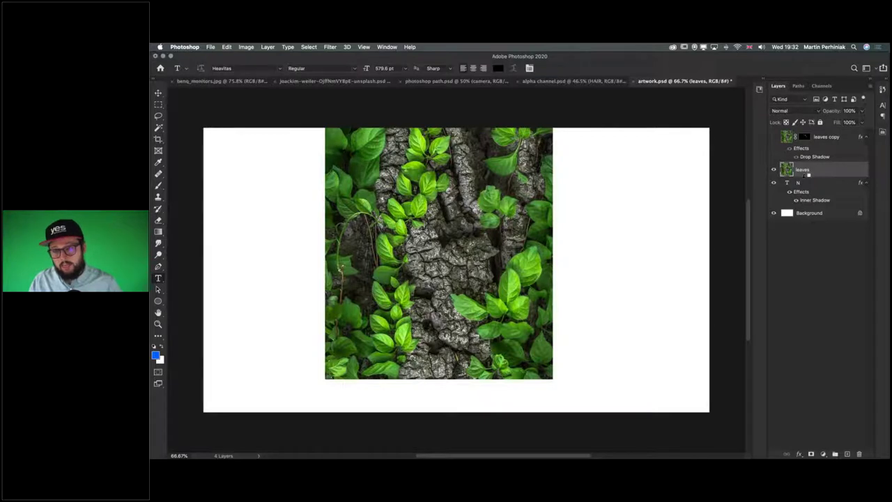
alt+click(807, 174)
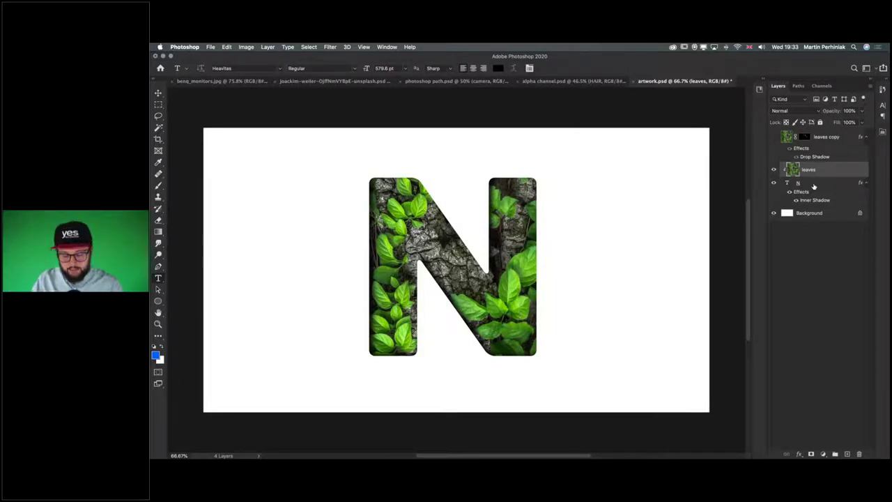
- Test retyping the letter as M and Q, then cancel to keep the N
double_click(456, 226)
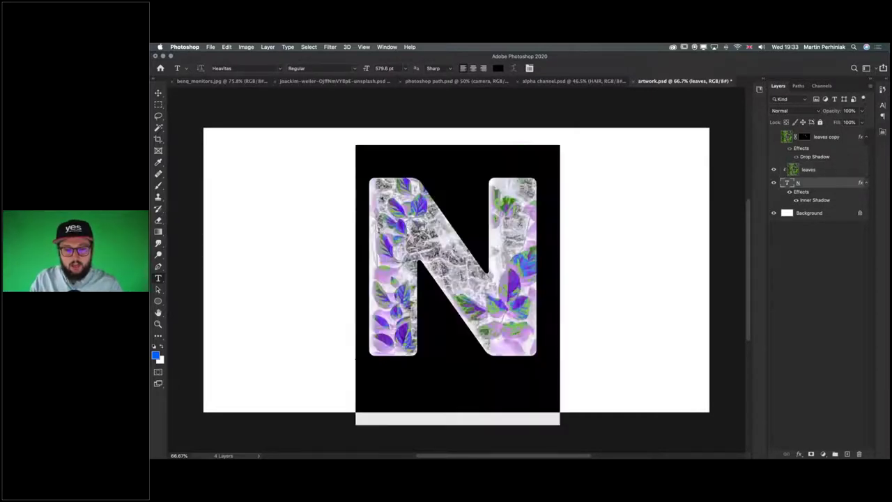
text(M)
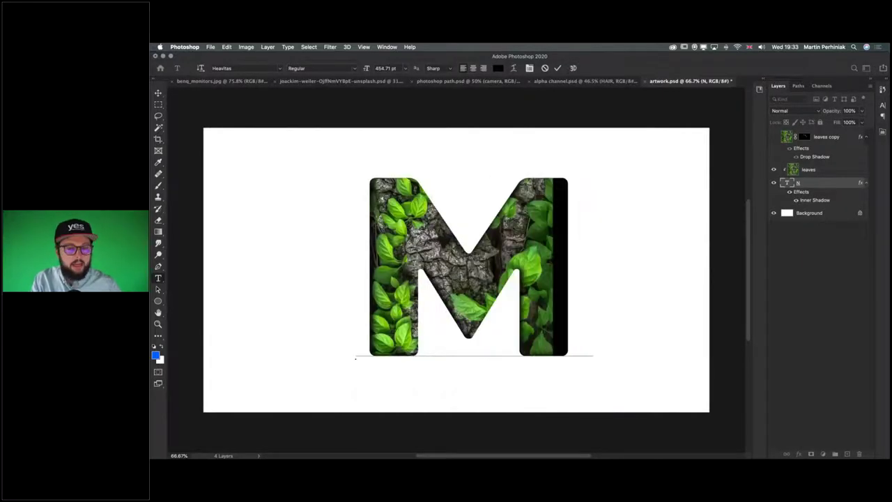
key(Delete)
text(Q)
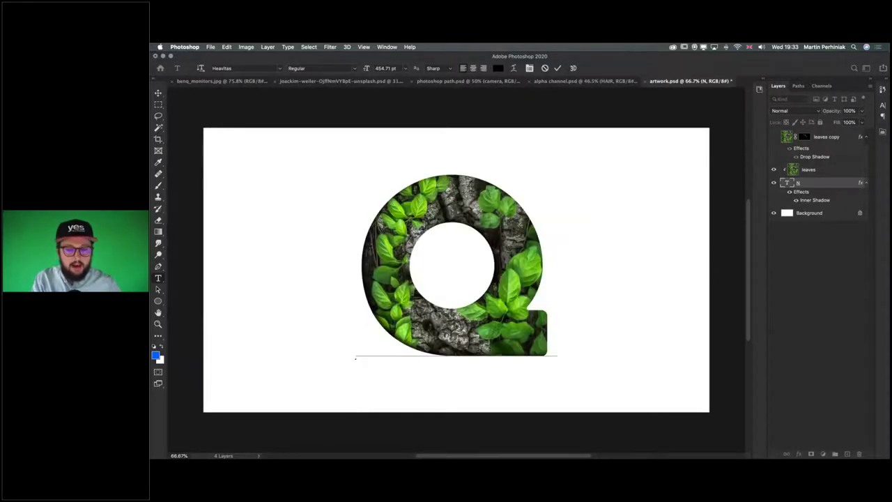
key(Escape)
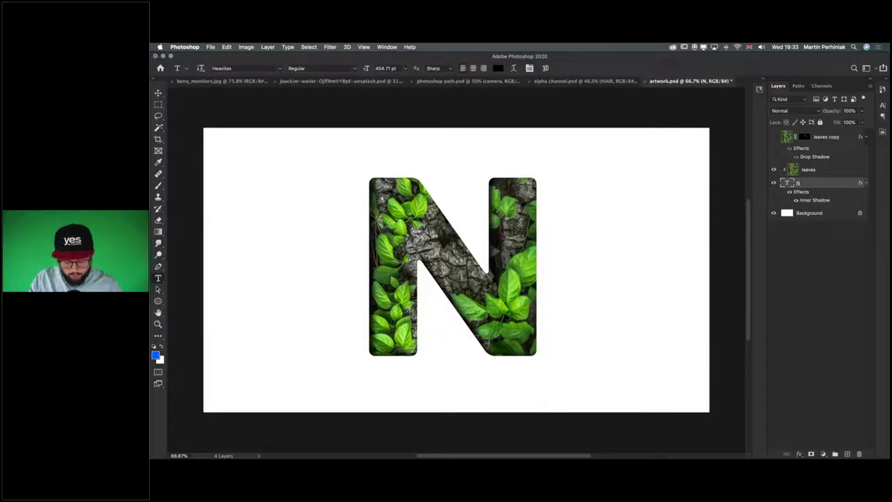
key(v)
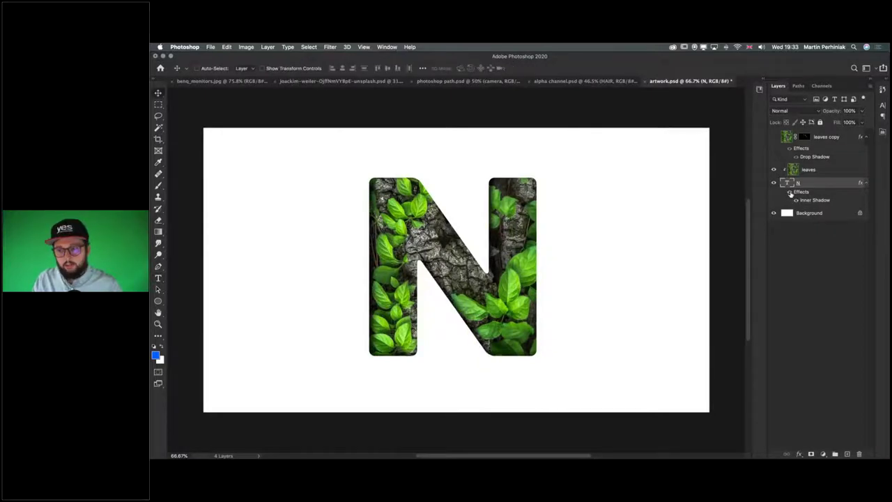
- Zoom to 200% on the N and toggle its Inner Shadow effect off and back on
key(super+plus)
key(super+plus)
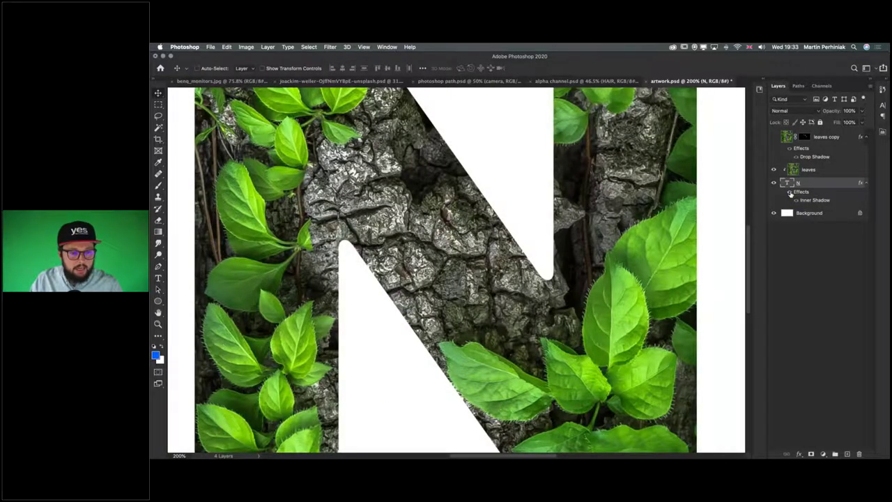
key(super+Page_Up)
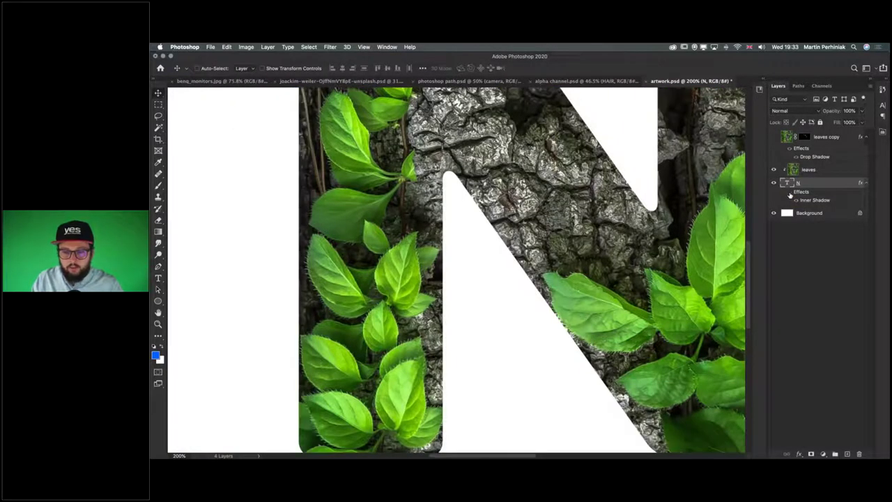
click(790, 192)
click(789, 192)
click(789, 192)
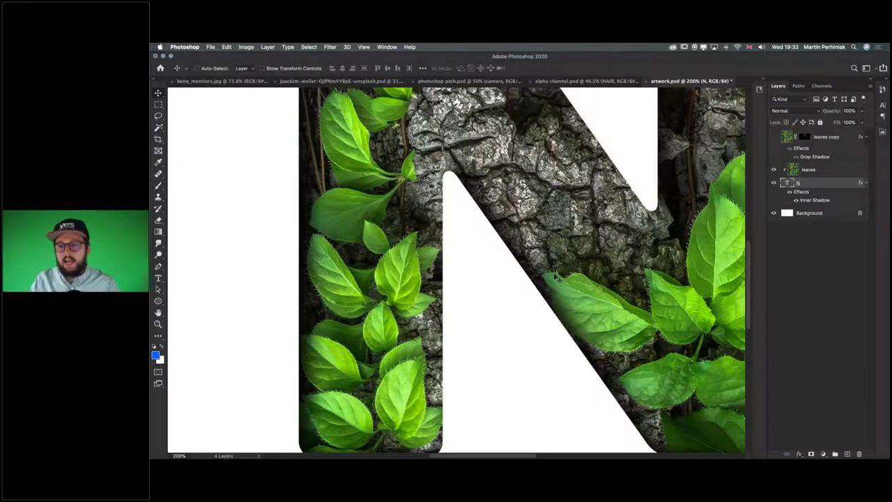
click(789, 193)
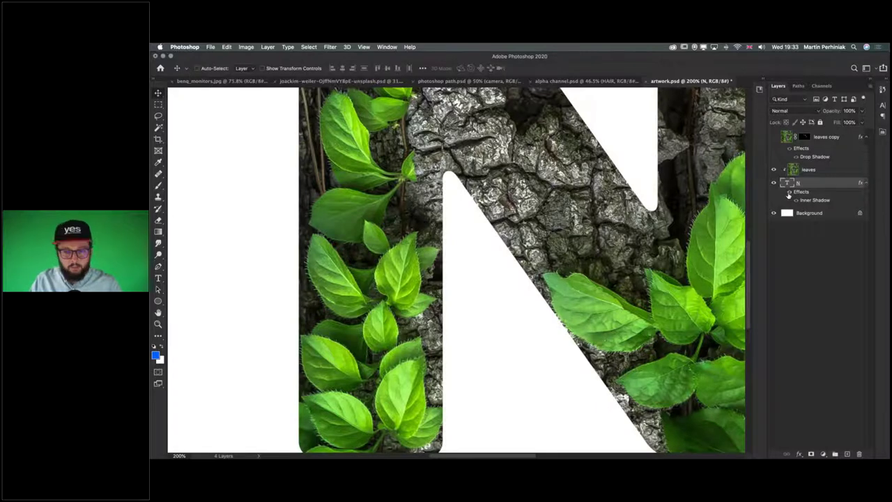
click(789, 193)
- At 100% view, disable the leaves copy mask, show leaves copy, then re-enable the mask
key(super+0)
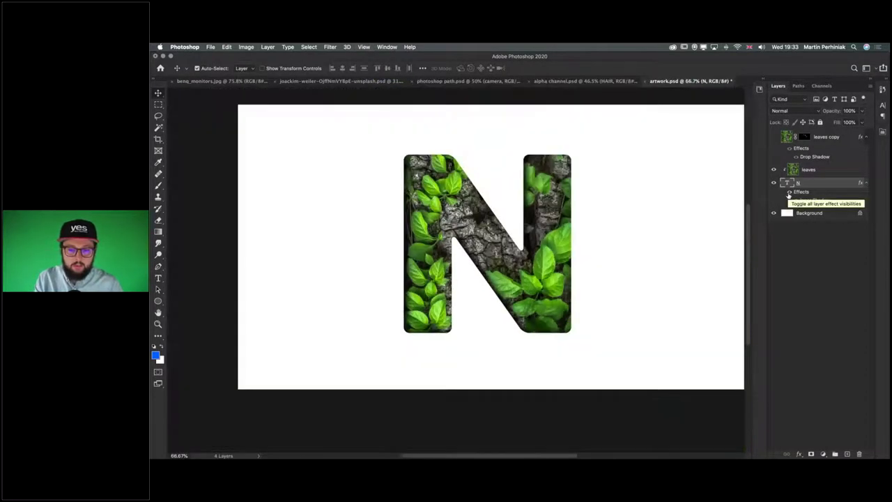
key(super+1)
scroll(608, 174, up, 2)
scroll(605, 181, up, 2)
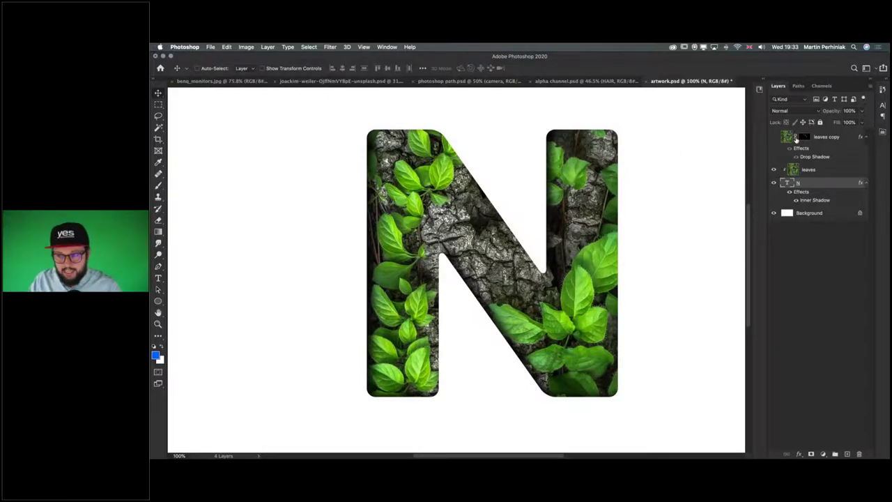
shift+click(800, 139)
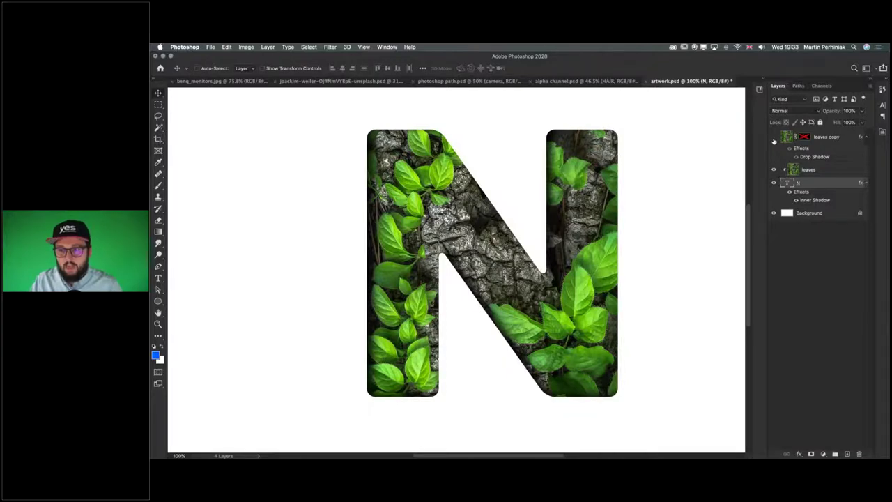
click(773, 137)
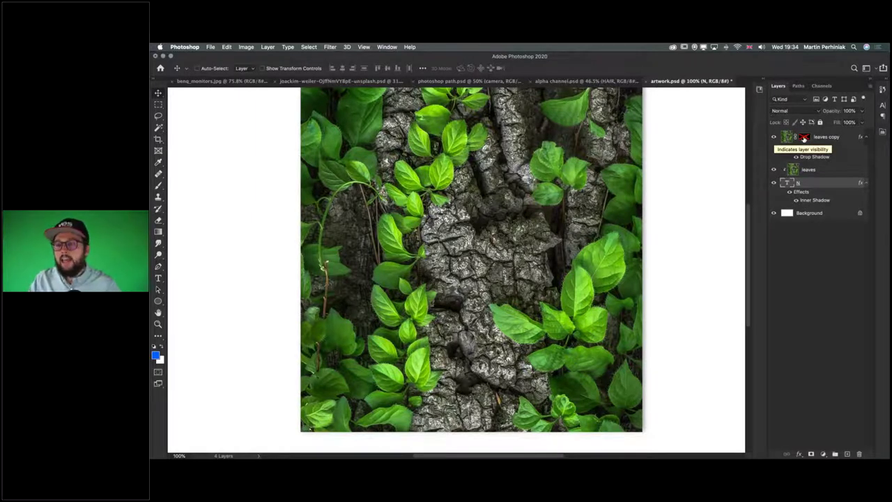
shift+click(804, 138)
- Nudge the leafy N, delete the leaves copy mask, and add a fully black mask
drag(459, 166, 456, 175)
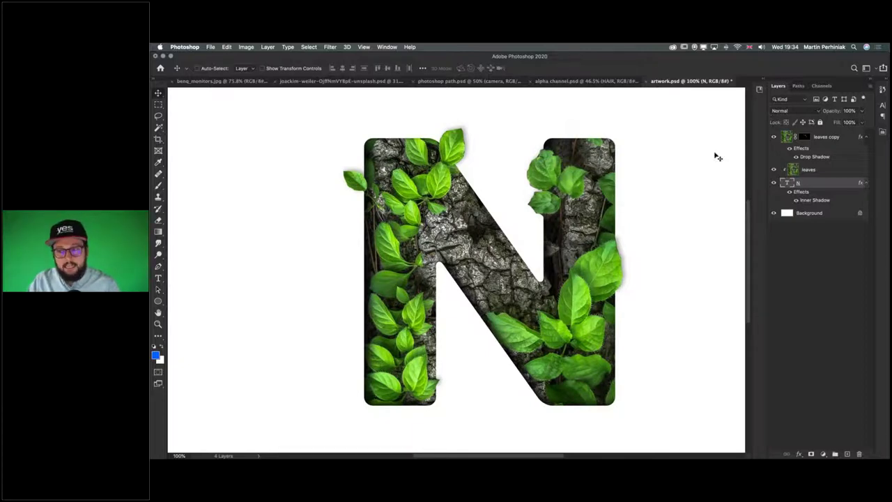
right_click(804, 139)
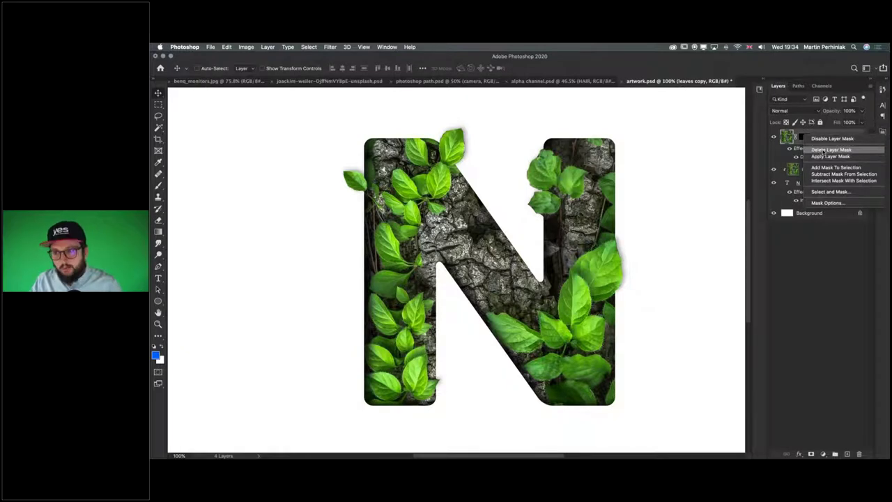
click(822, 150)
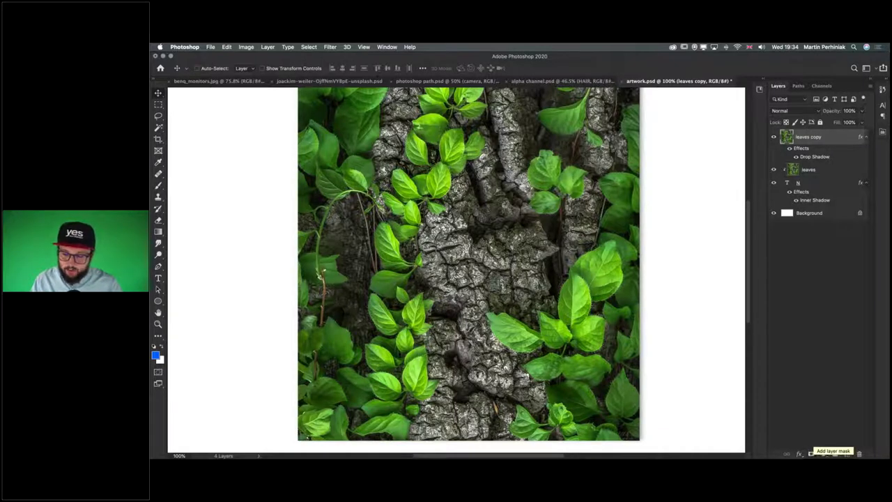
click(812, 454)
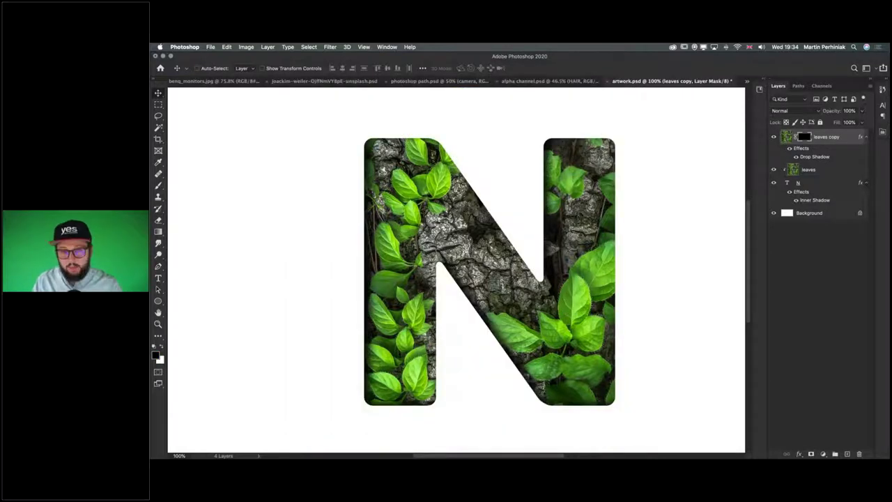
key(b)
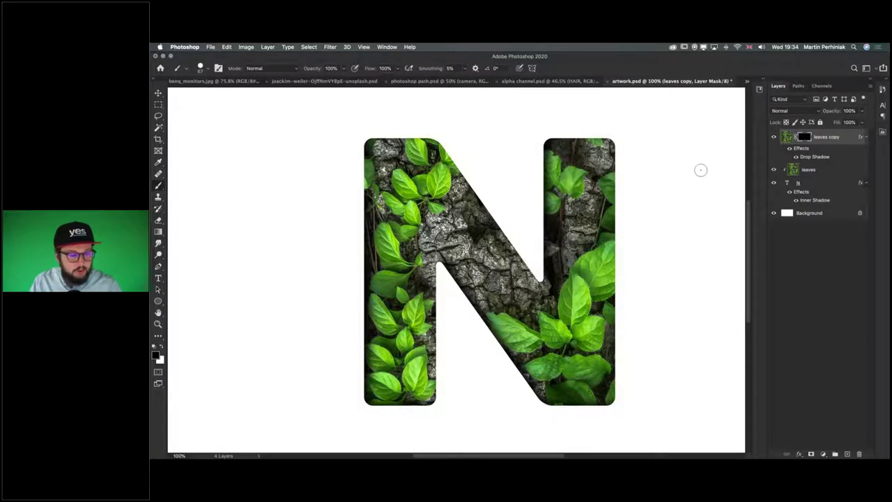
- Paint white on the leaves copy mask so a leaf pokes past the N's upper-left edge
key(x)
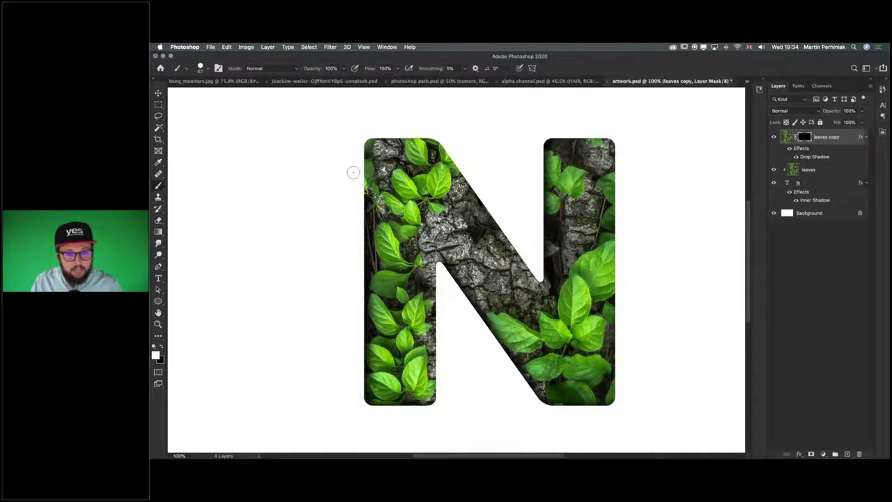
mouse_move(355, 171)
mouse_down()
mouse_move(348, 168)
mouse_move(348, 179)
mouse_move(360, 190)
mouse_move(334, 174)
mouse_move(363, 183)
mouse_move(380, 220)
mouse_move(408, 233)
mouse_move(375, 221)
mouse_up()
mouse_move(353, 143)
mouse_down()
mouse_move(407, 146)
mouse_move(428, 202)
mouse_move(401, 138)
mouse_move(411, 159)
mouse_move(395, 150)
mouse_up()
drag(359, 173, 360, 169)
- Fit the artwork in the window and turn on the Move tool's automatic layer selection
key(super+0)
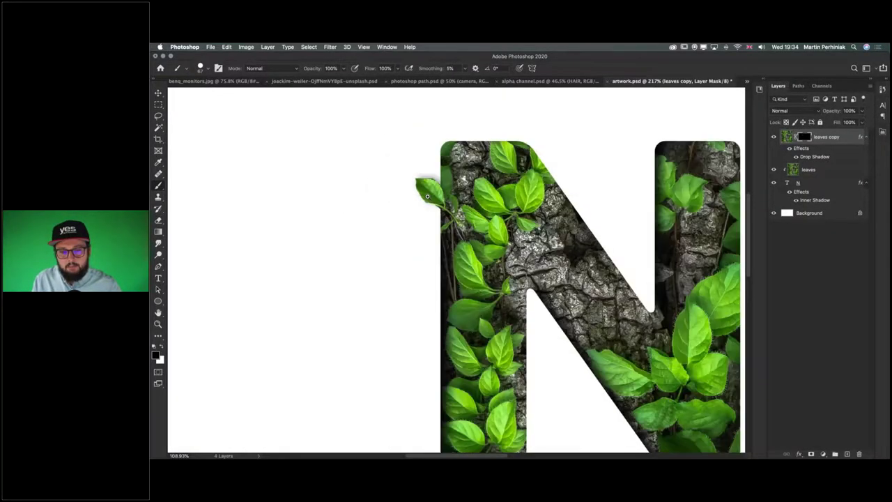
key(v)
key(super)
key(super+0)
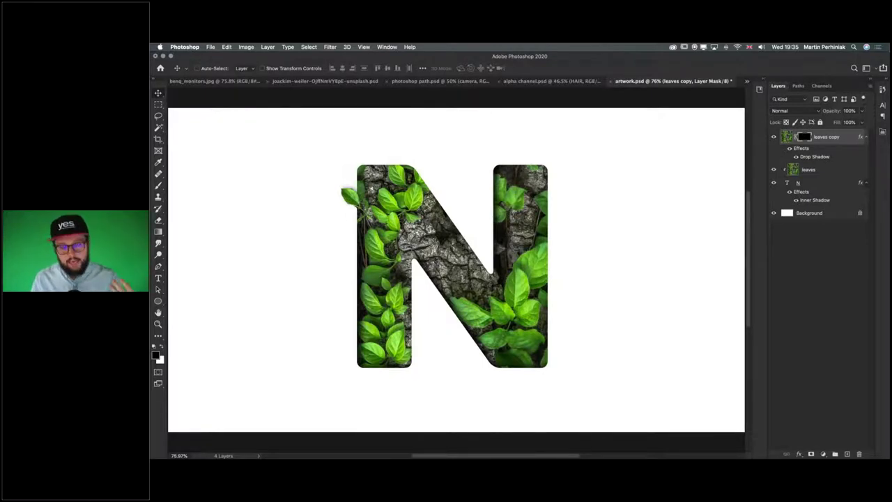
click(197, 68)
- Close artwork.psd without saving and return to the InDesign magazine layout
key(super+w)
key(super+d)
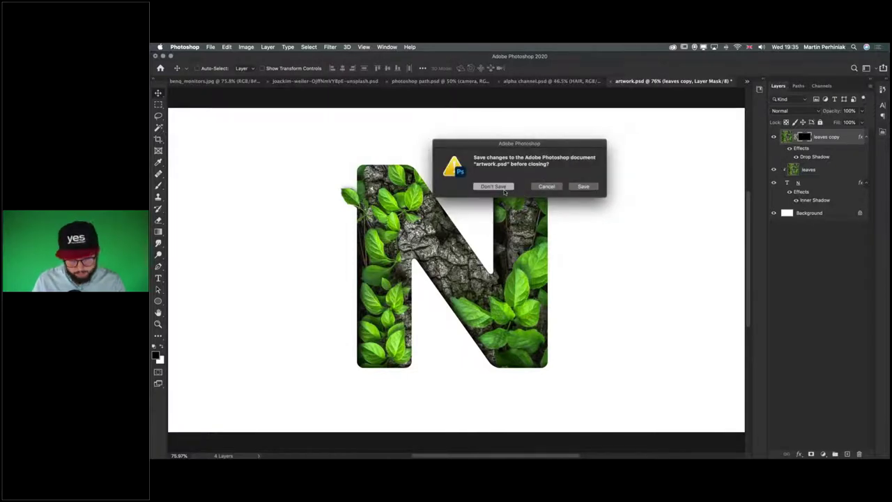
key(super+Tab)
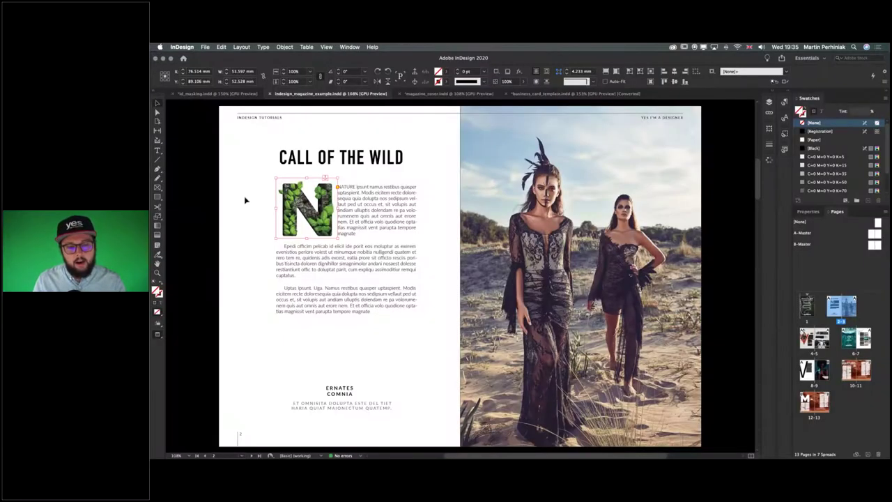
- Select the leafy N graphic frame, reposition it, and delete it from the spread
click(306, 206)
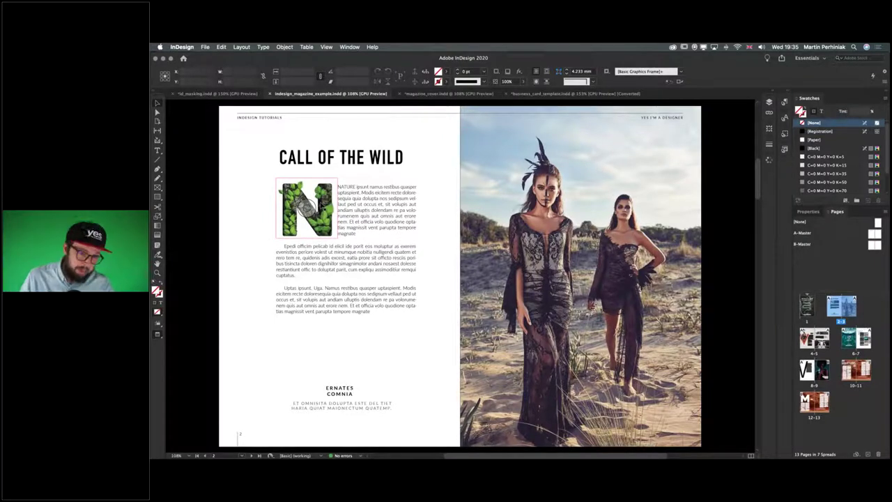
click(328, 194)
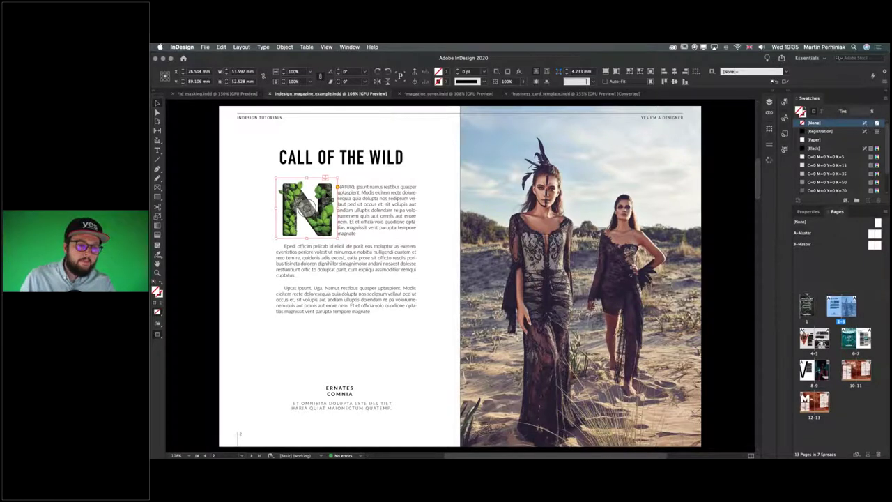
drag(329, 199, 329, 203)
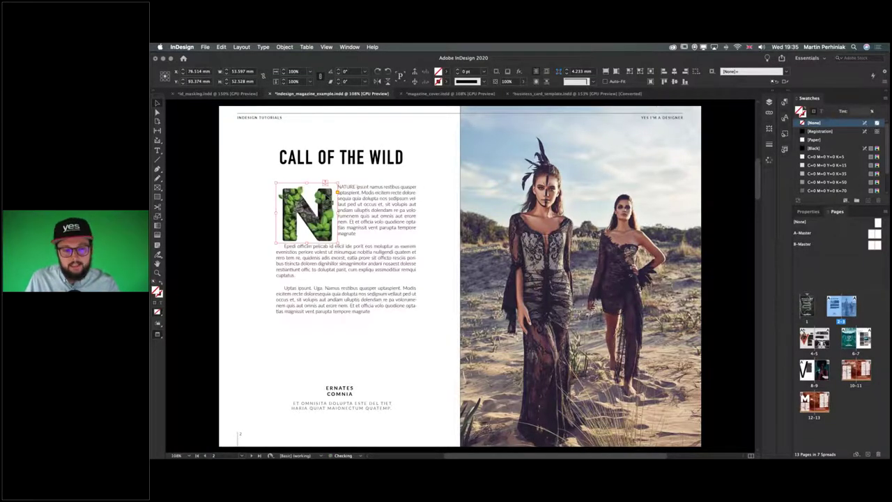
key(cmd+z)
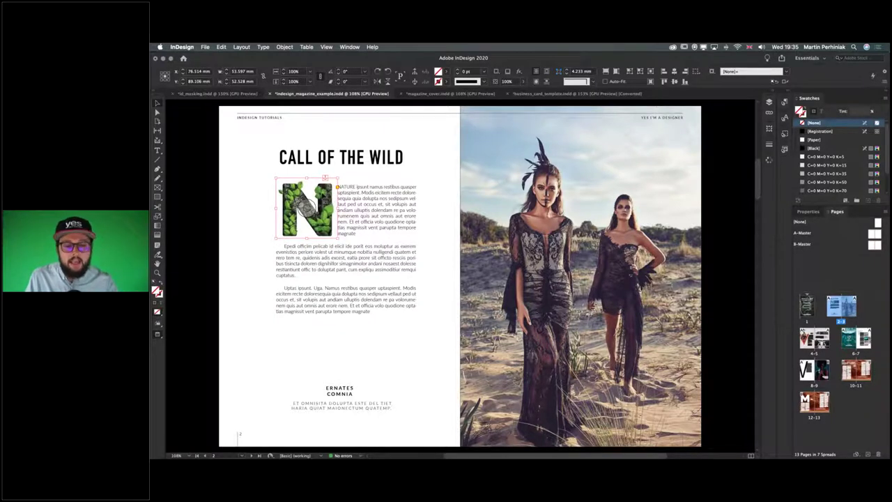
key(super+z)
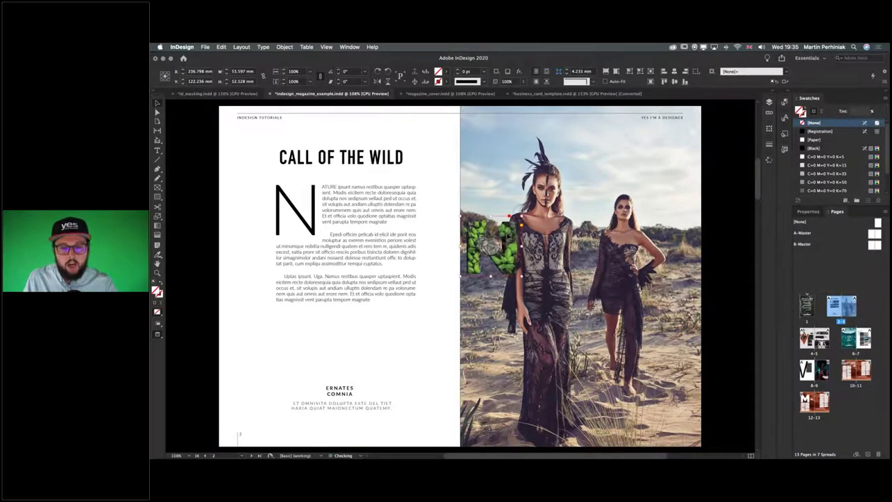
drag(512, 236, 431, 149)
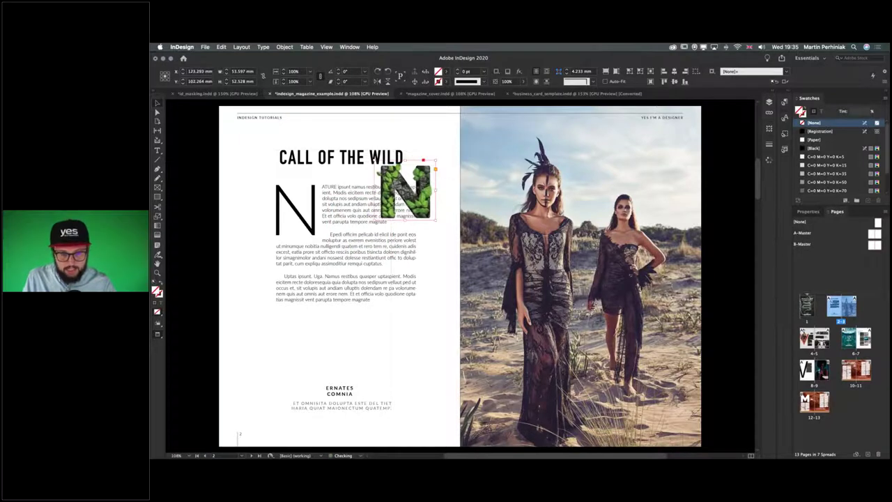
key(Delete)
click(419, 186)
- Undo the deletion to bring back the leafy N graphic in the opening paragraph
double_click(322, 188)
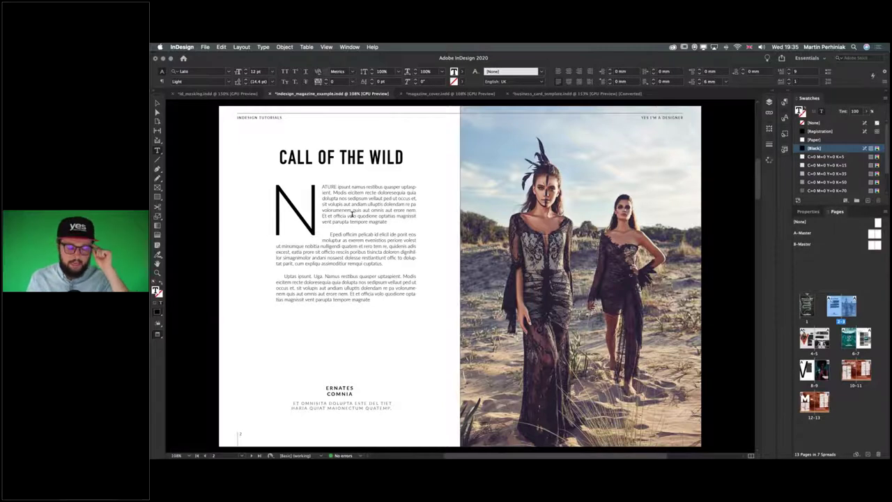
key(Escape)
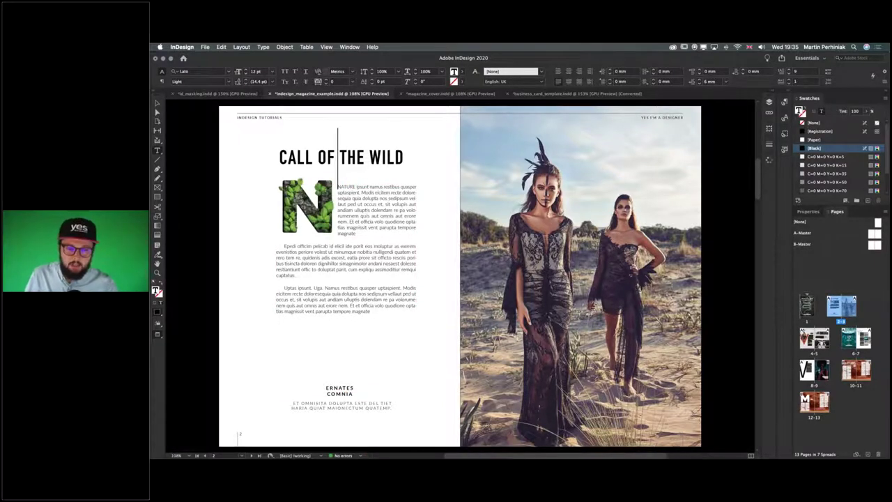
key(Escape)
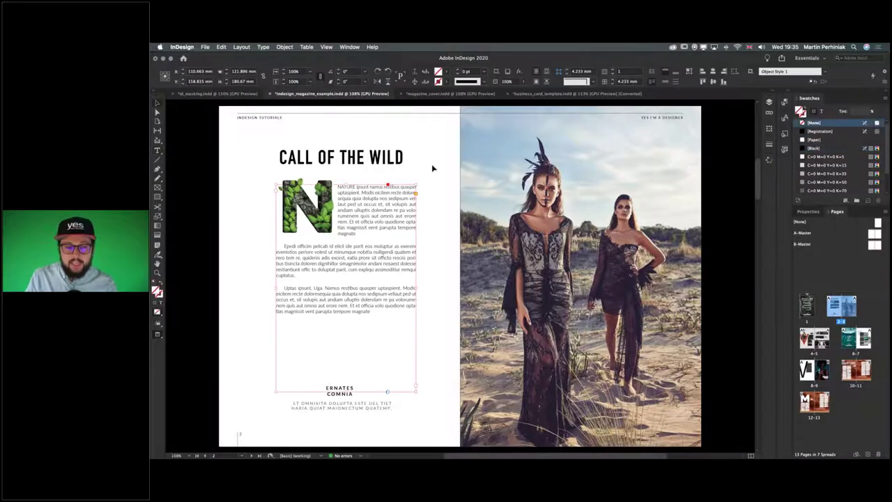
click(432, 166)
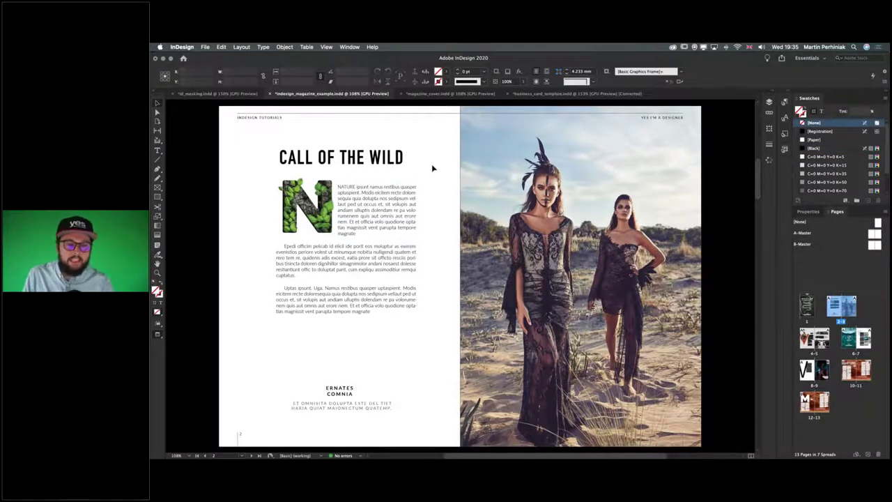
scroll(274, 178, up, 3)
scroll(272, 174, down, 2)
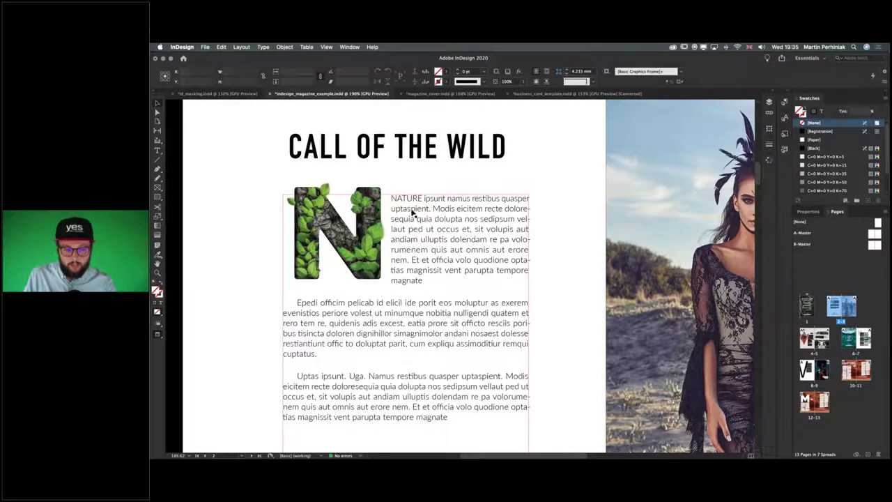
- Try drop cap depths from 6 to 10 lines, settle on 9, then fit the page
click(338, 234)
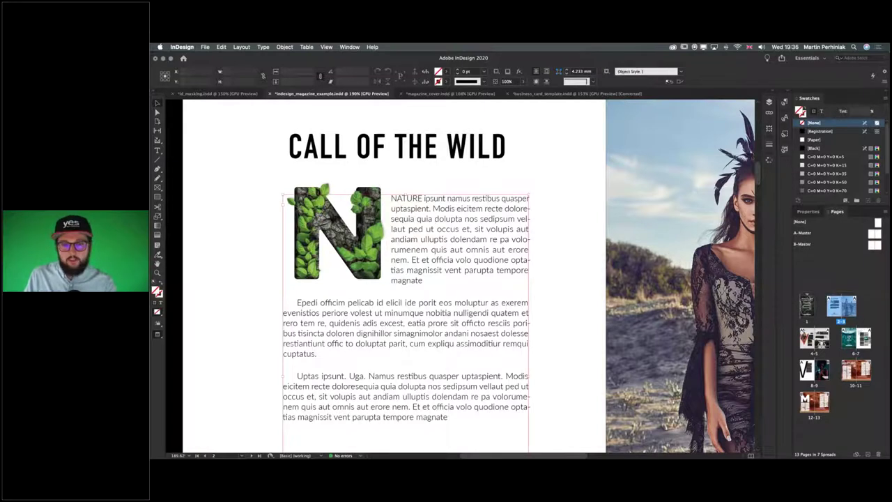
key(t)
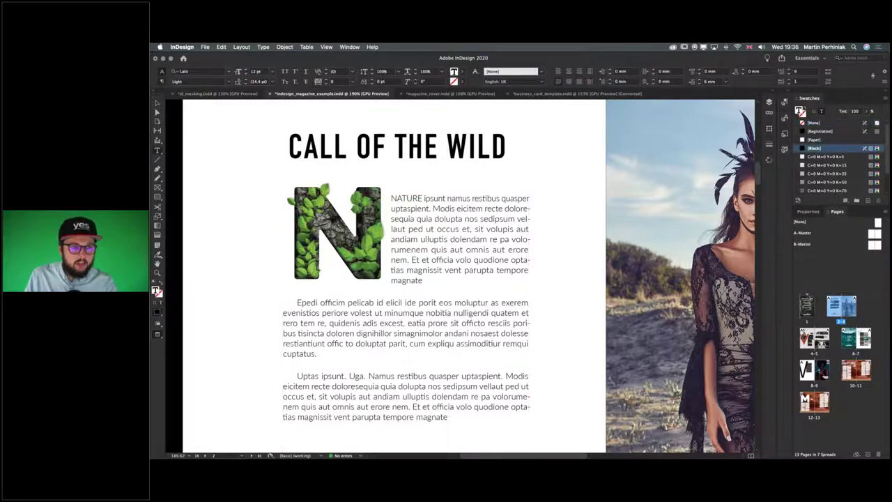
click(415, 219)
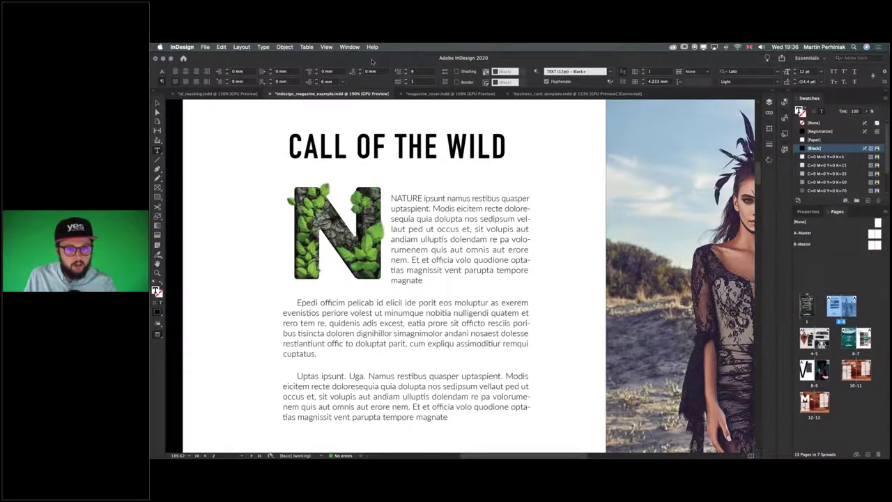
click(405, 74)
click(405, 74)
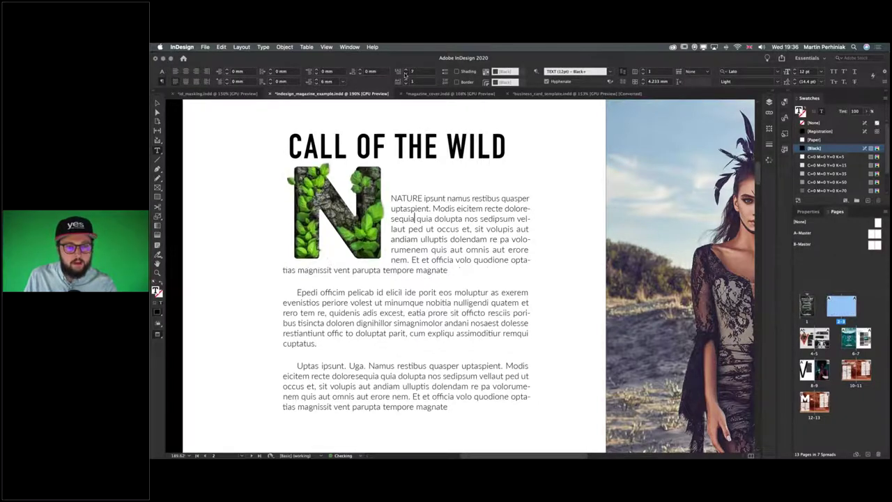
click(405, 74)
click(405, 71)
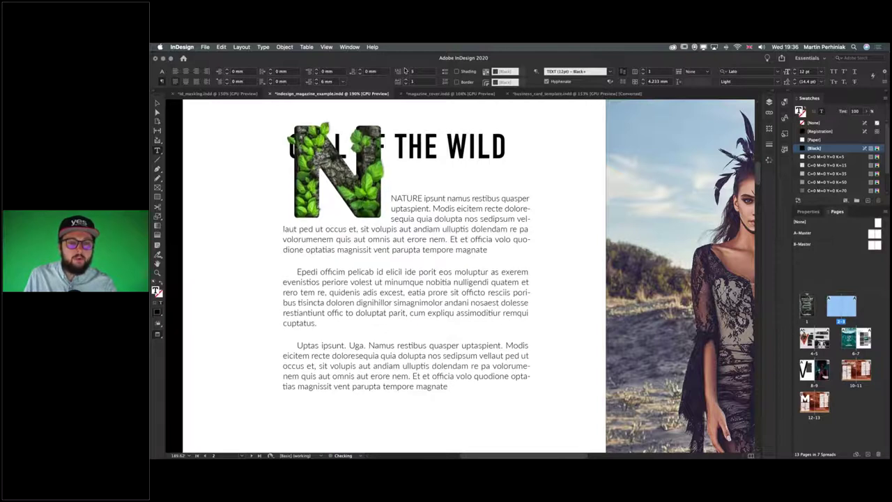
click(405, 71)
click(405, 70)
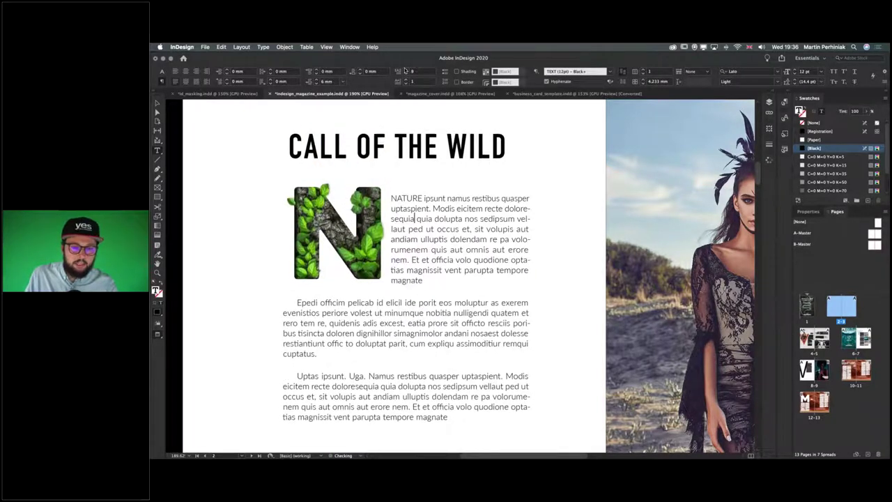
click(405, 71)
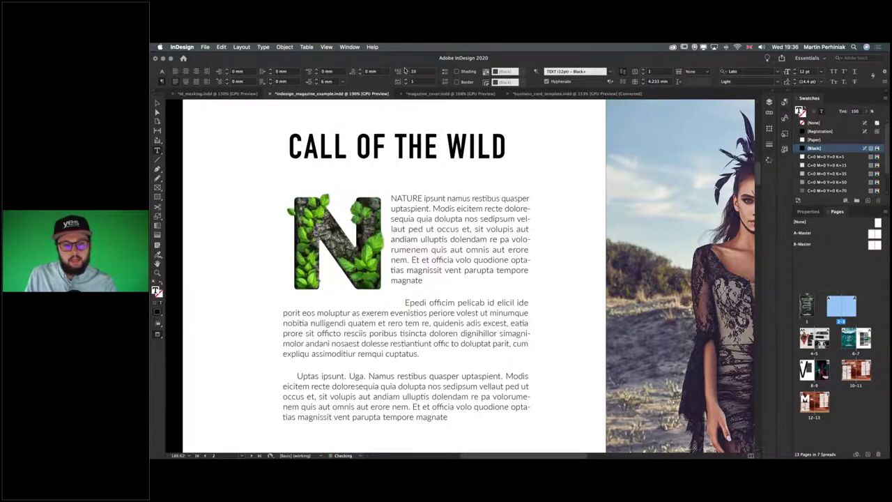
click(405, 75)
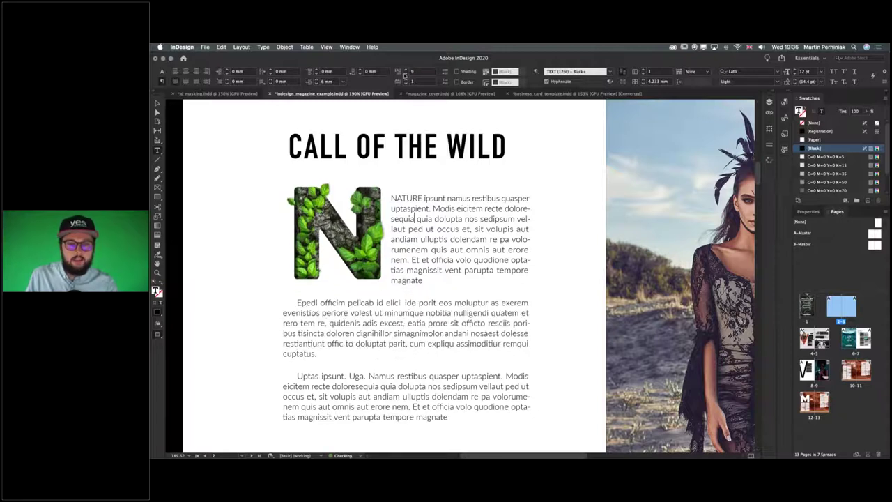
key(Escape)
click(239, 160)
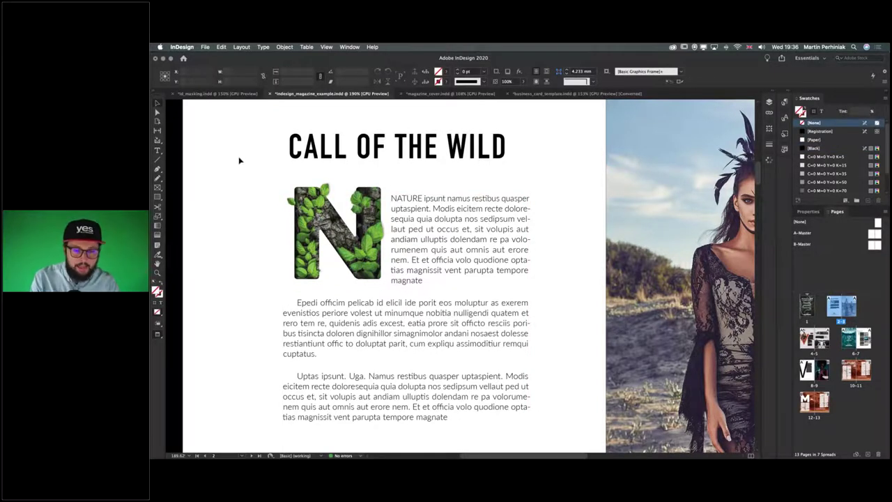
key(super+0)
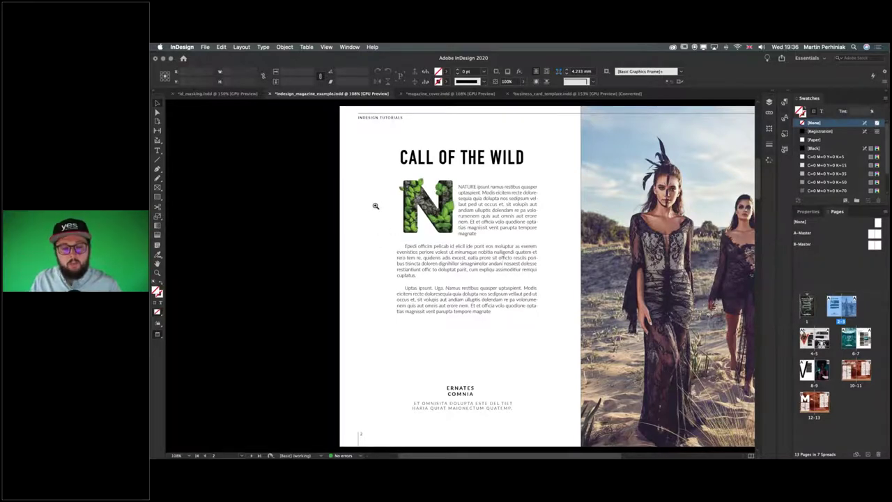
- Set the second paragraph's space after to 5 mm, after trying 3 and 4 mm
scroll(383, 176, up, 6)
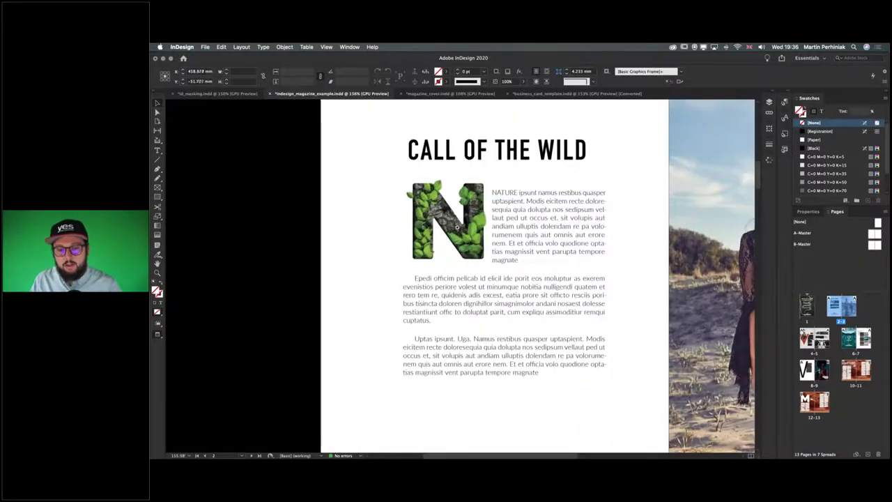
scroll(324, 251, down, 2)
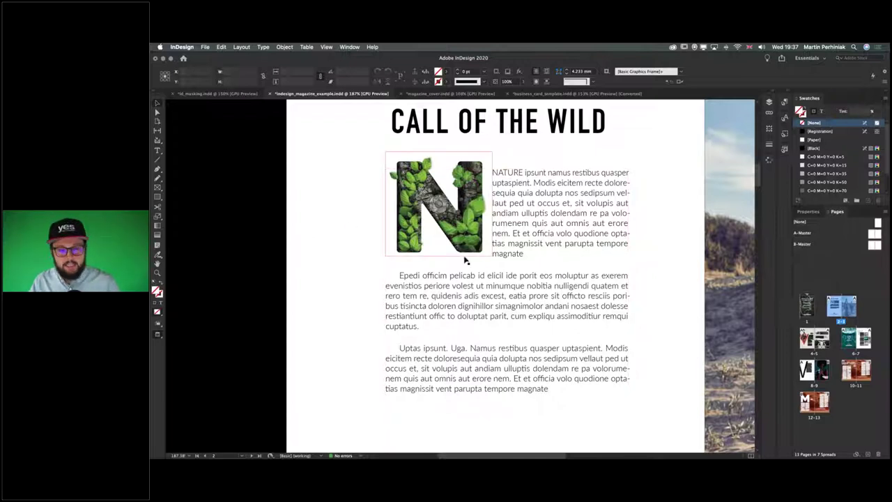
double_click(515, 275)
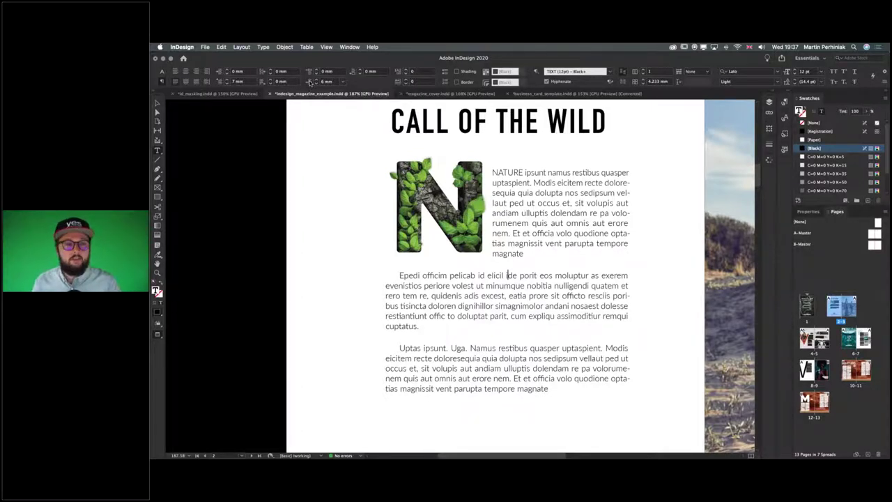
click(317, 85)
click(317, 84)
click(317, 84)
click(317, 81)
click(317, 80)
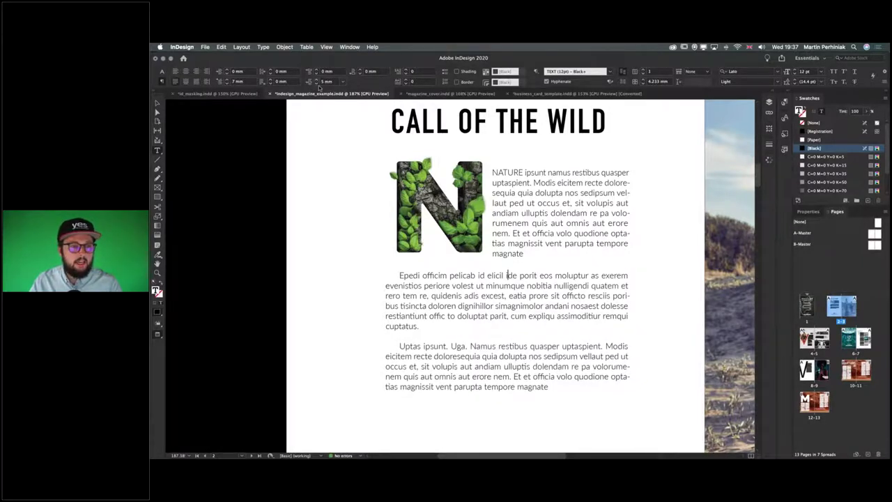
click(317, 84)
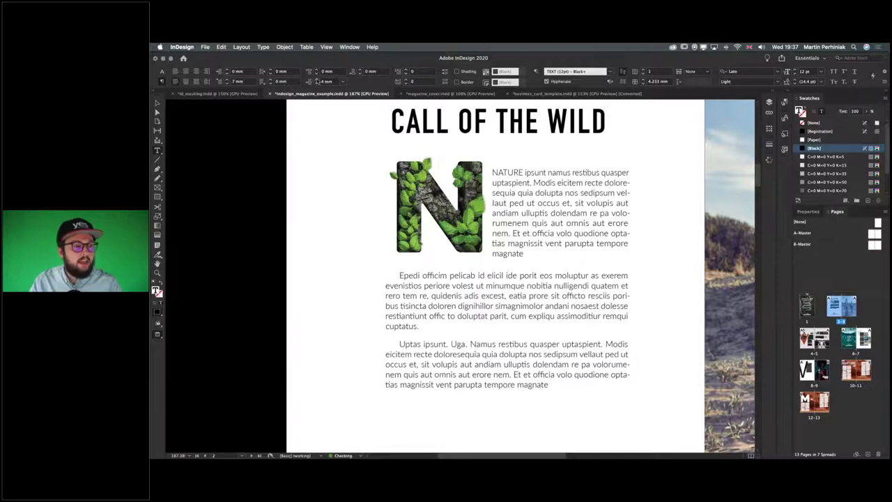
click(317, 80)
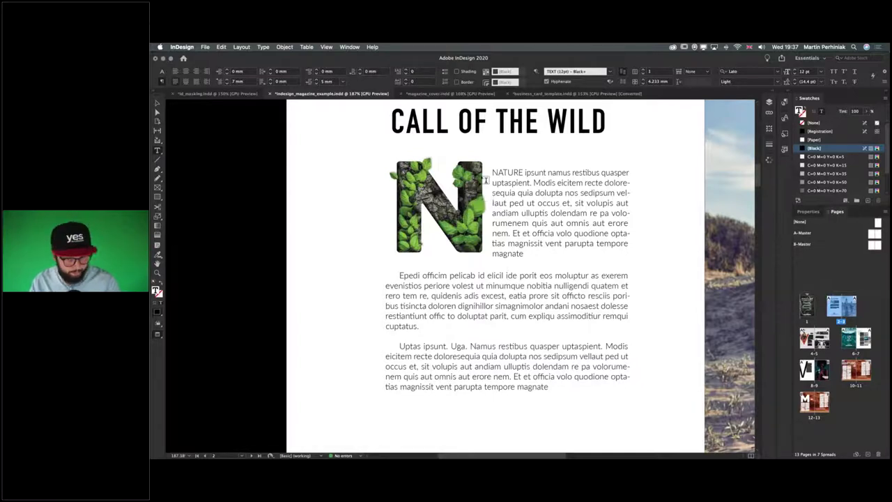
- Select the opening letters of the second and third body paragraphs
click(381, 275)
key(shift+Right)
click(390, 346)
key(shift+Right)
key(shift+Right)
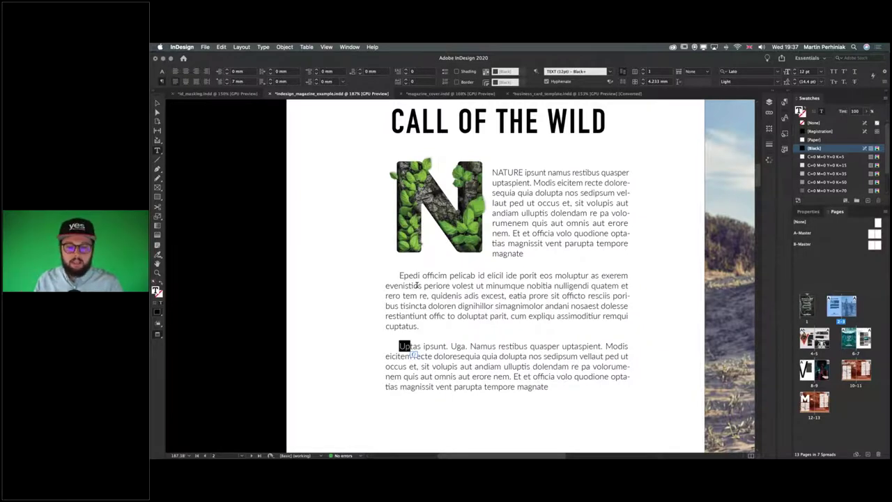
- Set the first-line indent of both body paragraphs to 0
click(460, 356)
shift+click(382, 281)
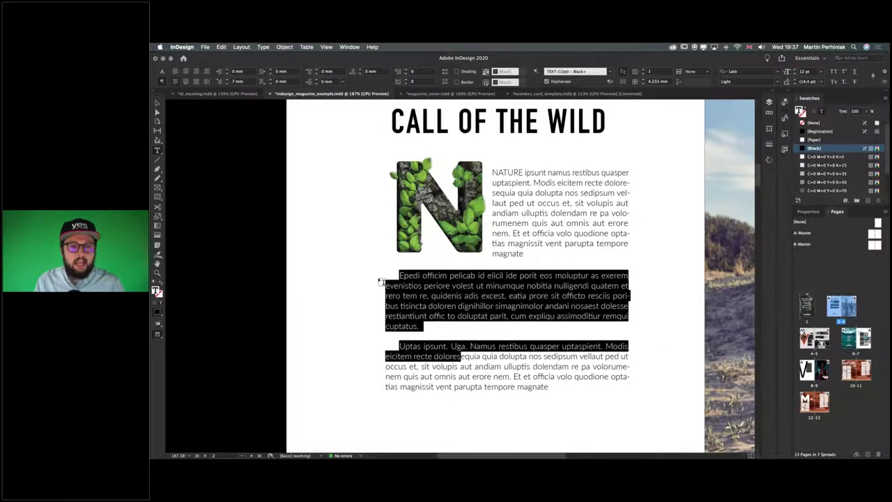
click(225, 83)
text(0)
key(Return)
click(451, 296)
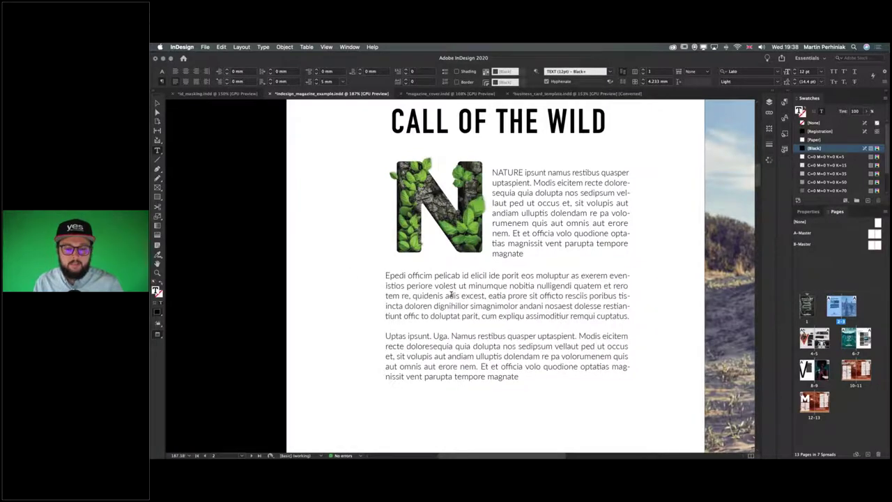
key(Escape)
click(298, 252)
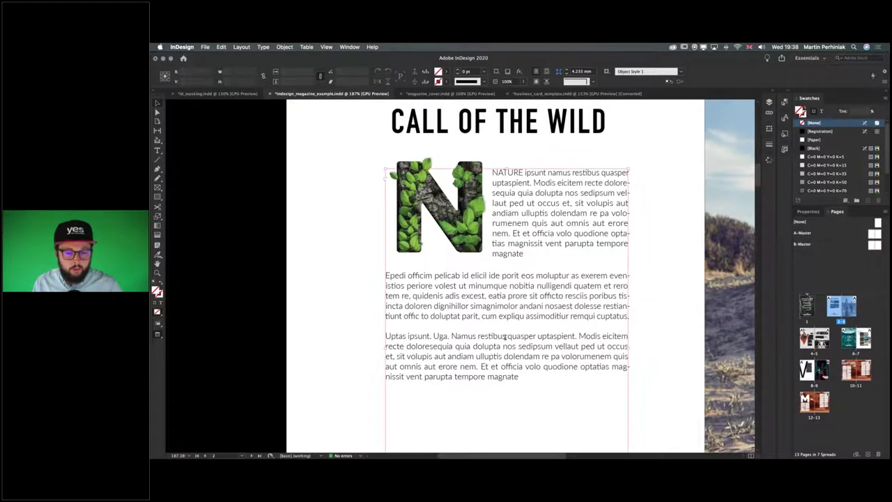
- Set the space between both body paragraphs to 0 mm
double_click(426, 336)
drag(401, 296, 519, 377)
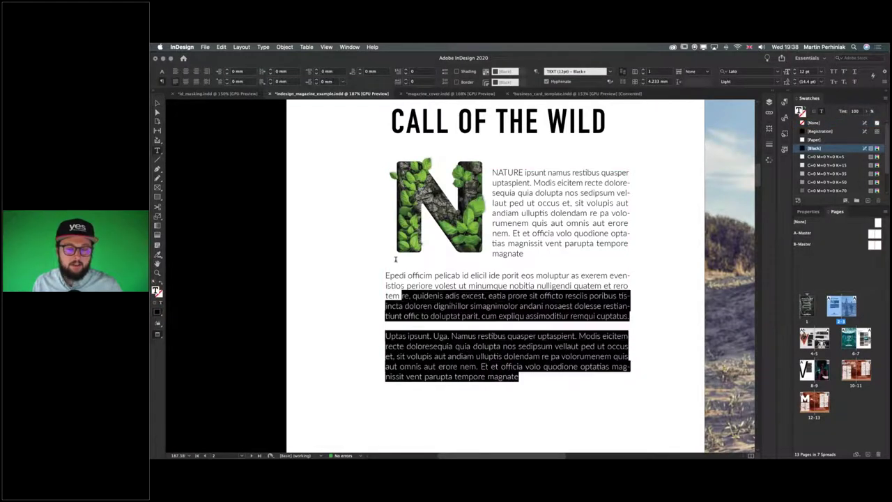
click(343, 81)
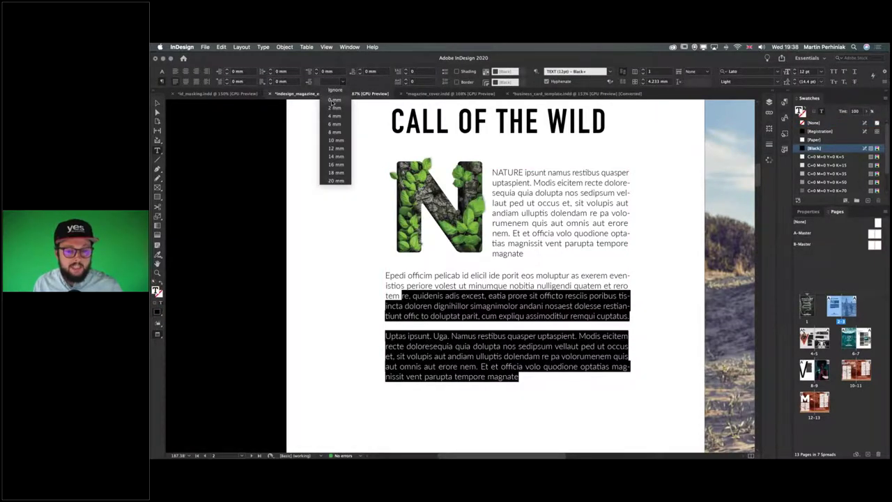
click(334, 100)
click(405, 336)
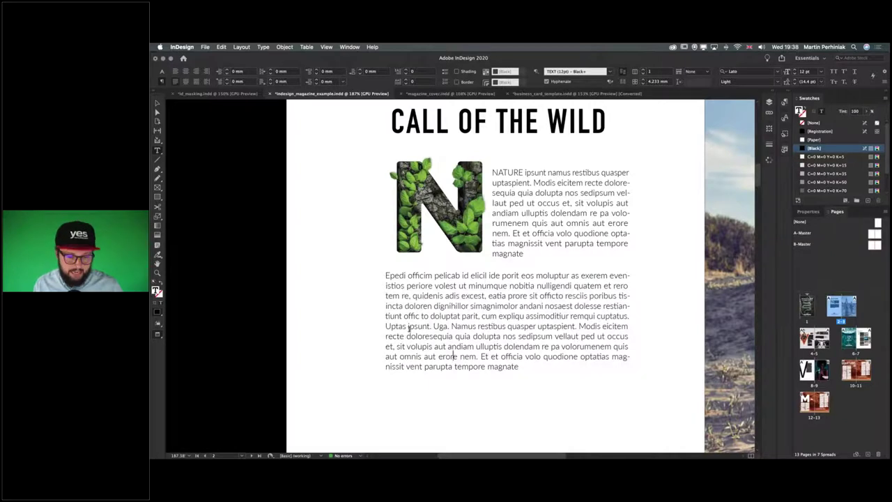
- Indent the first line of the Uptas ipsunt paragraph by 10 mm
shift+click(227, 80)
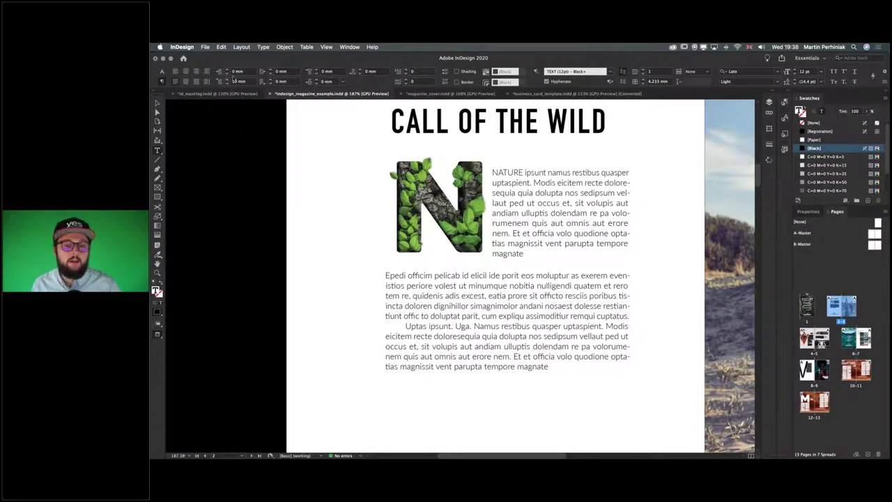
click(157, 104)
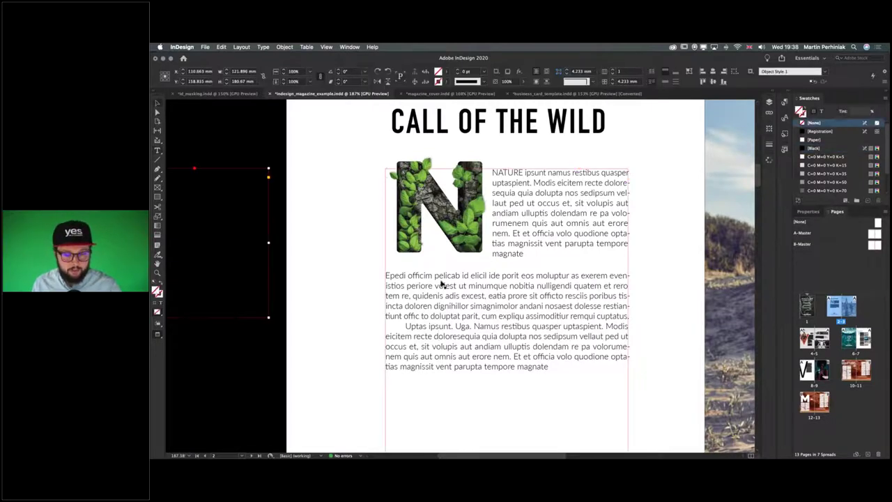
click(303, 207)
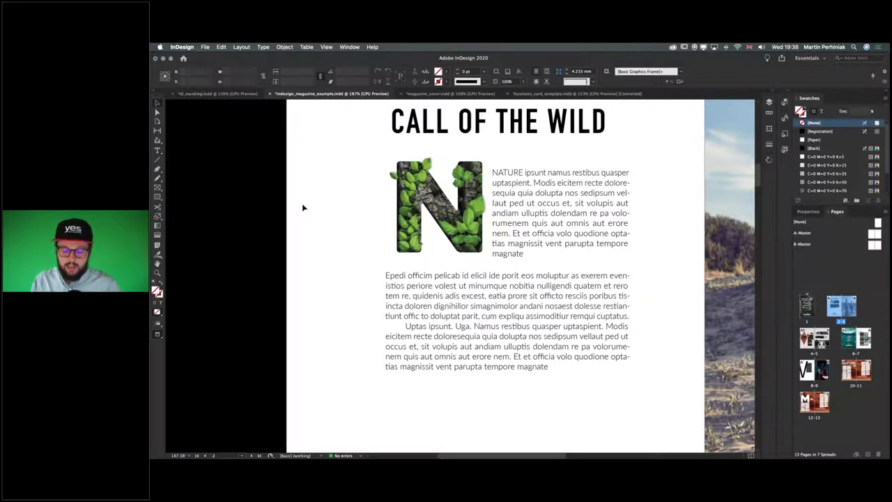
- Go to spread 4-5, select the Viking image frame, and switch to Photoshop
scroll(303, 207, down, 3)
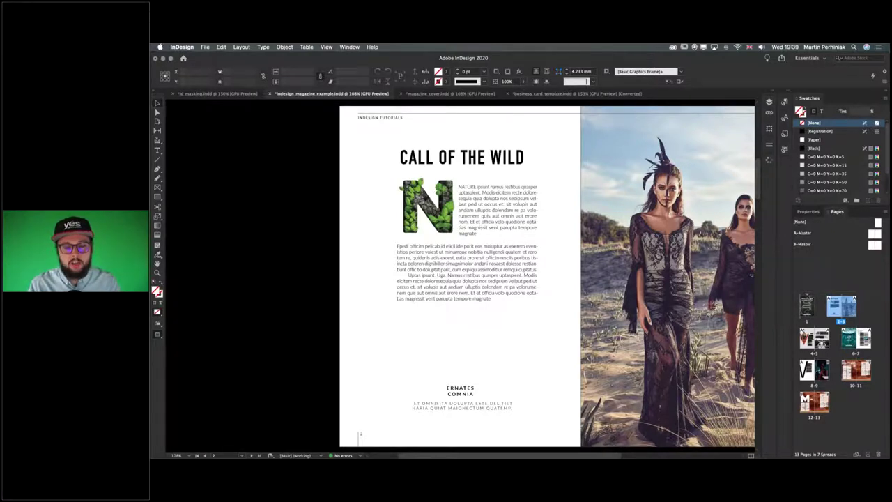
scroll(460, 276, right, 3)
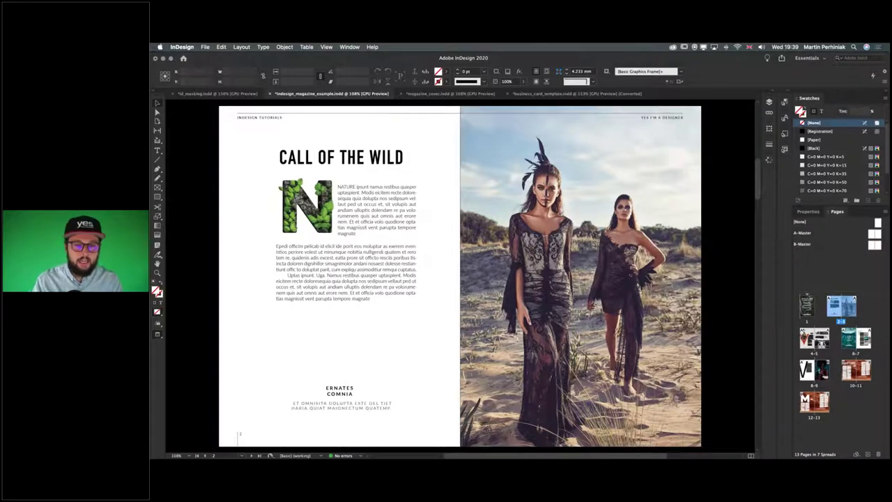
key(alt+Page_Down)
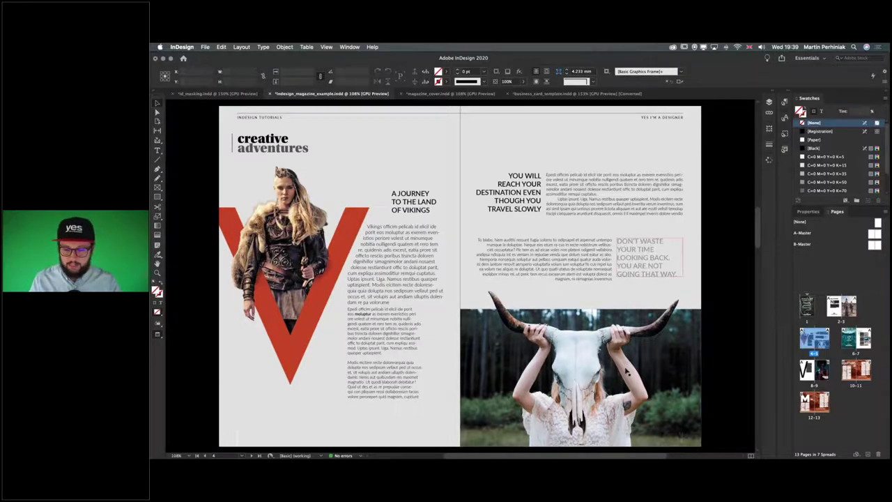
click(580, 377)
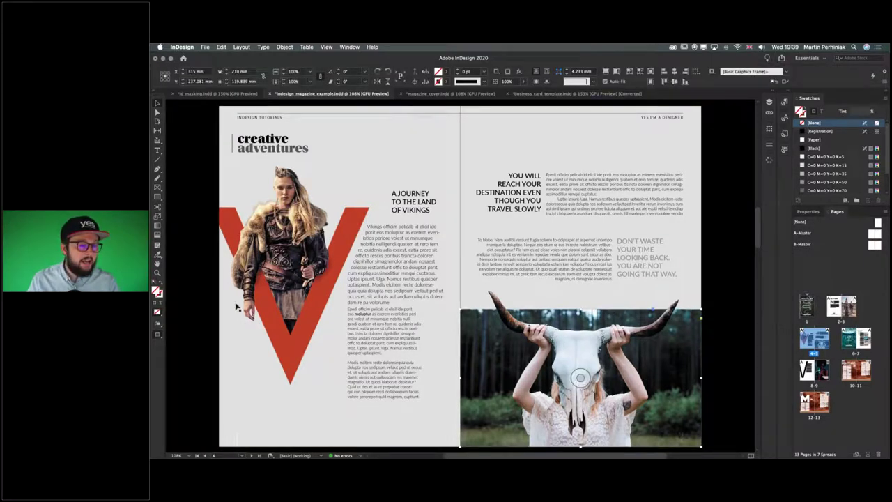
click(289, 210)
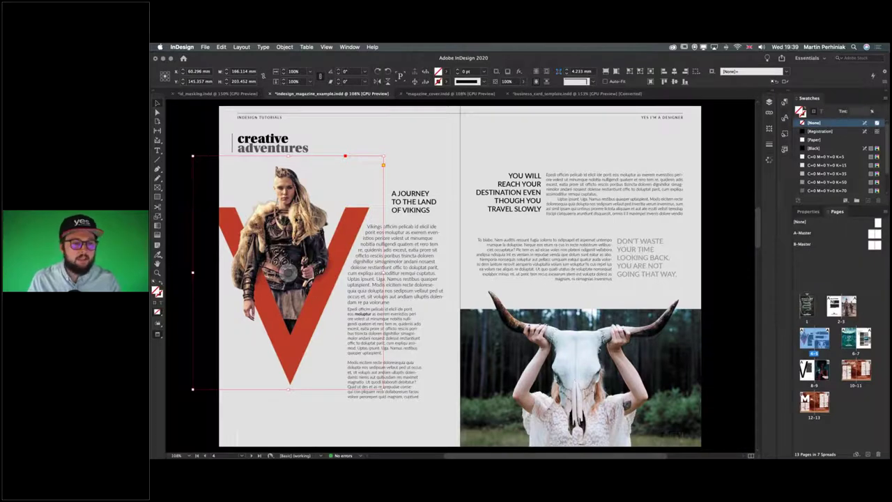
key(super+Tab)
- In Porunnseason3.psd, zoom in on the Viking image and delete Layer 2
key(ctrl+Tab)
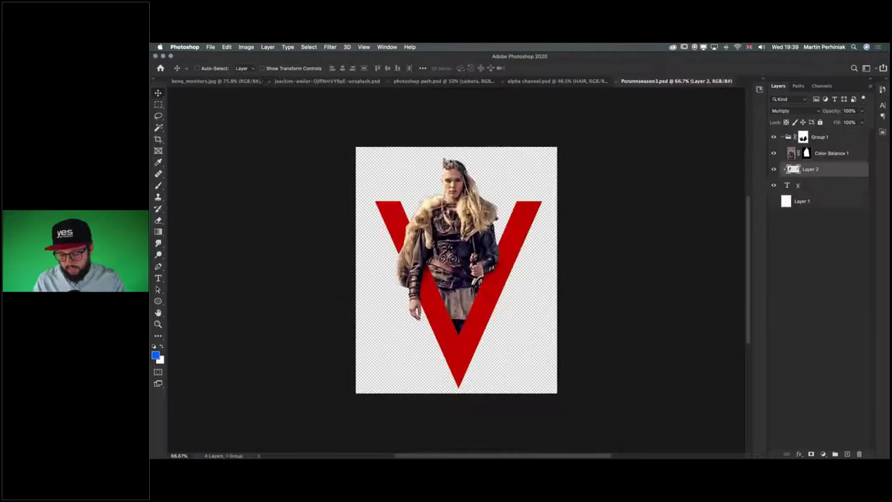
key(super+plus)
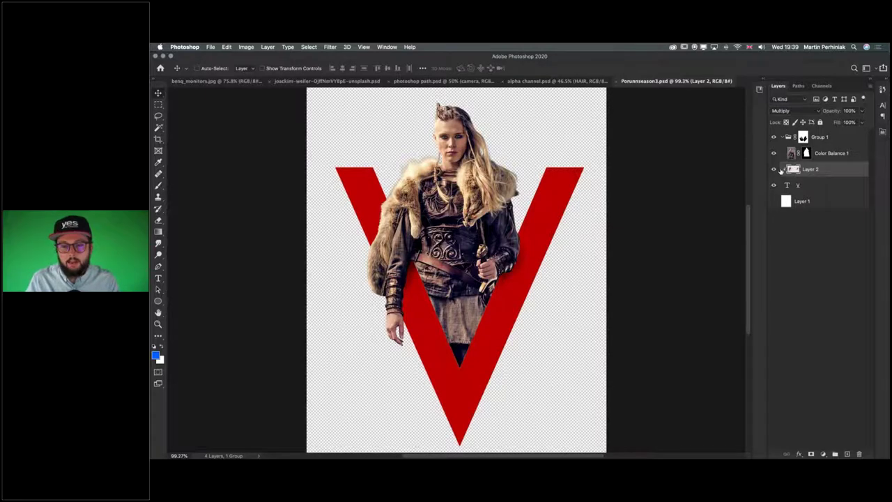
key(Delete)
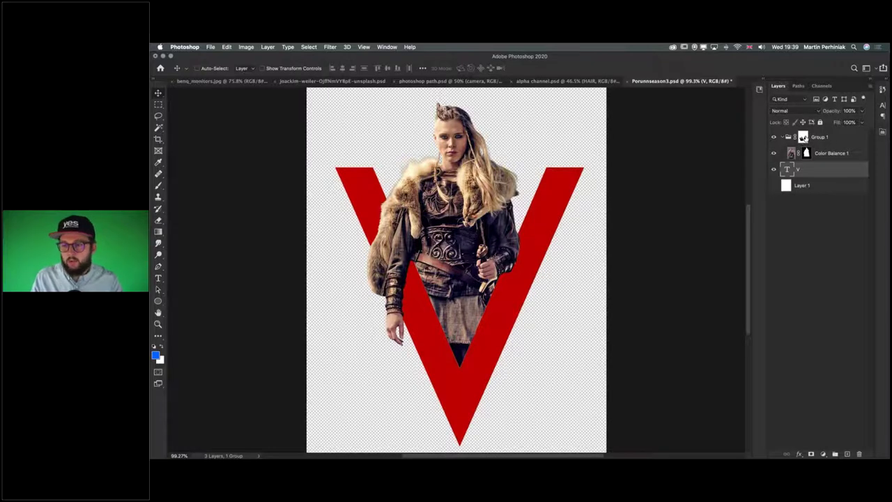
- Ungroup Group 1 and remove the Color Balance 1 layer mask
click(802, 137)
key(super+shift+g)
right_click(801, 137)
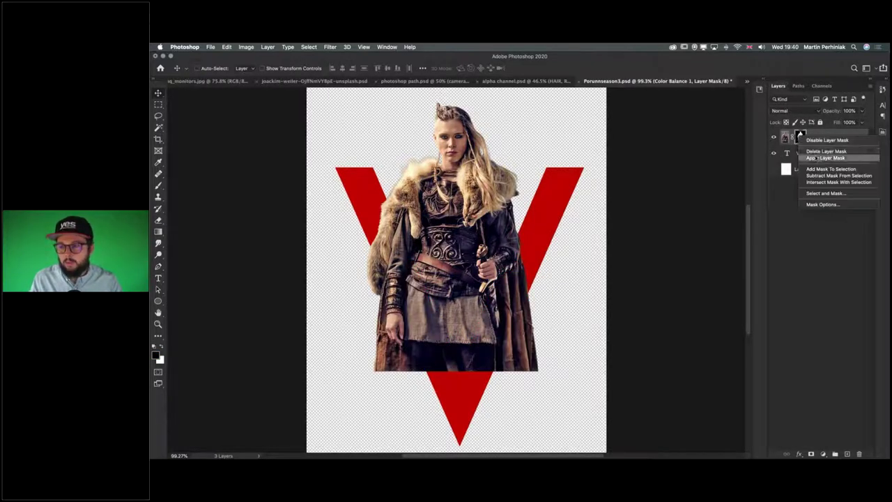
key(Escape)
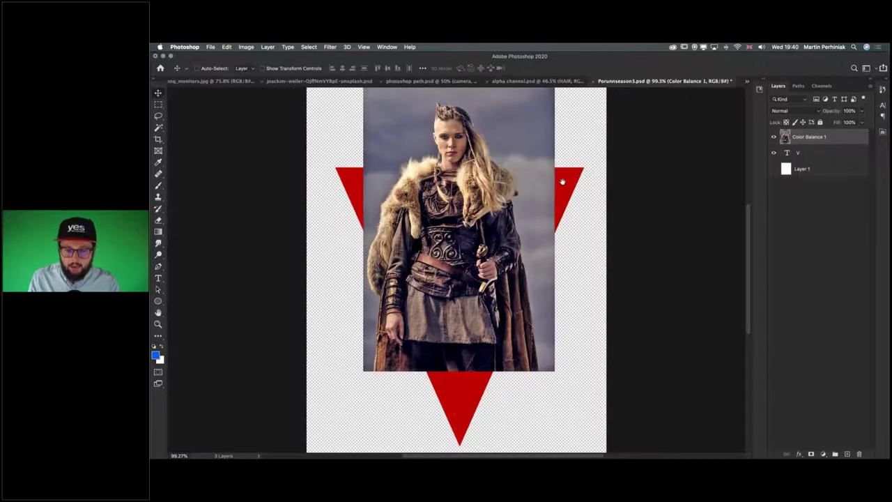
scroll(561, 180, up, 2)
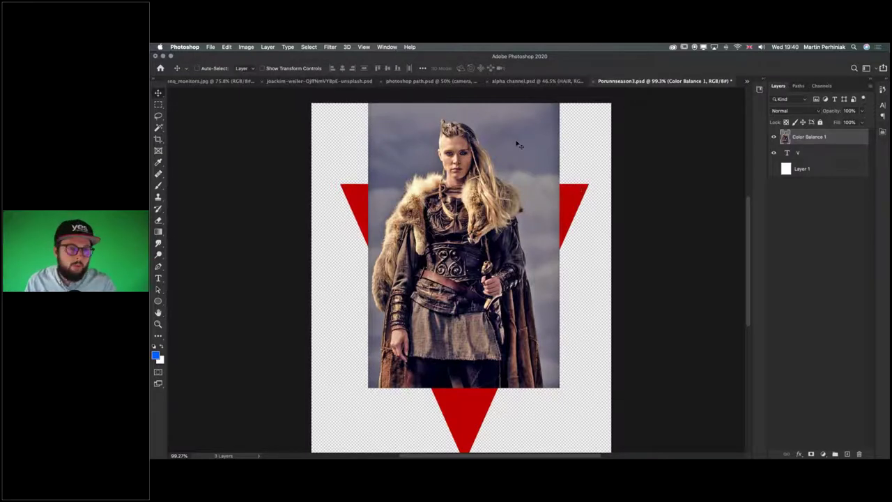
click(309, 47)
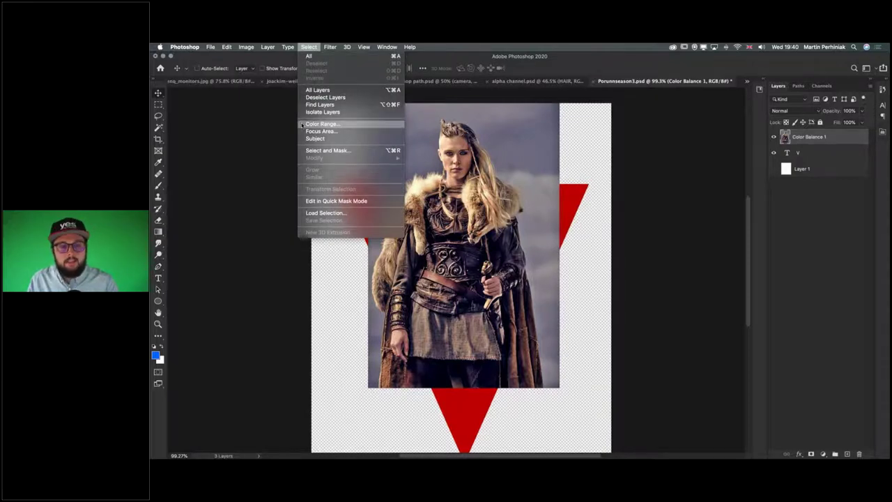
- Select the woman as the subject and mask the photo to her
click(320, 140)
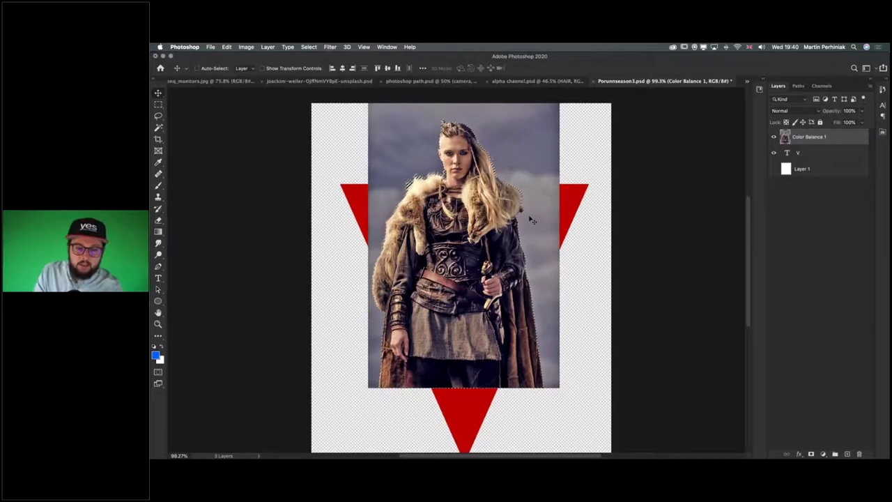
key(z)
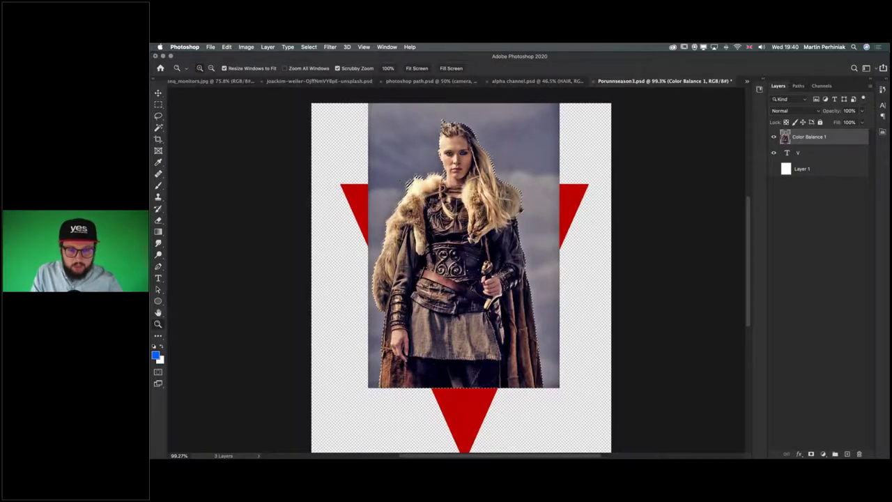
drag(411, 180, 470, 175)
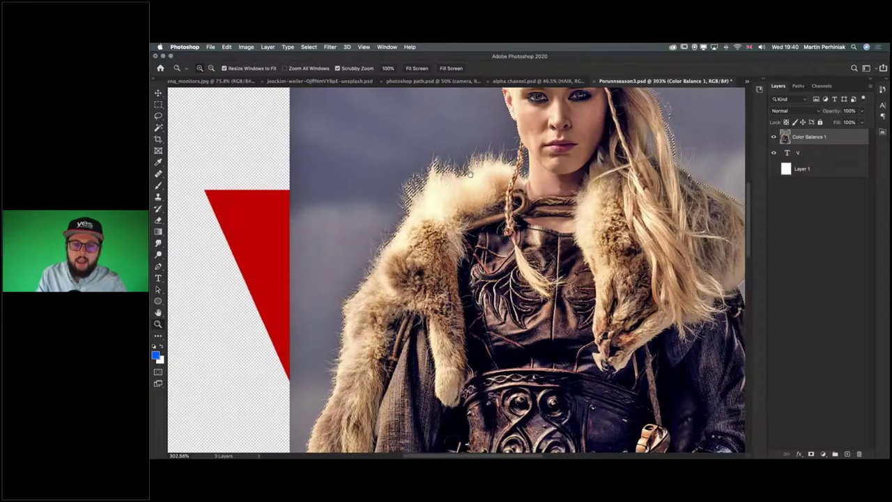
scroll(470, 175, up, 5)
scroll(470, 175, right, 2)
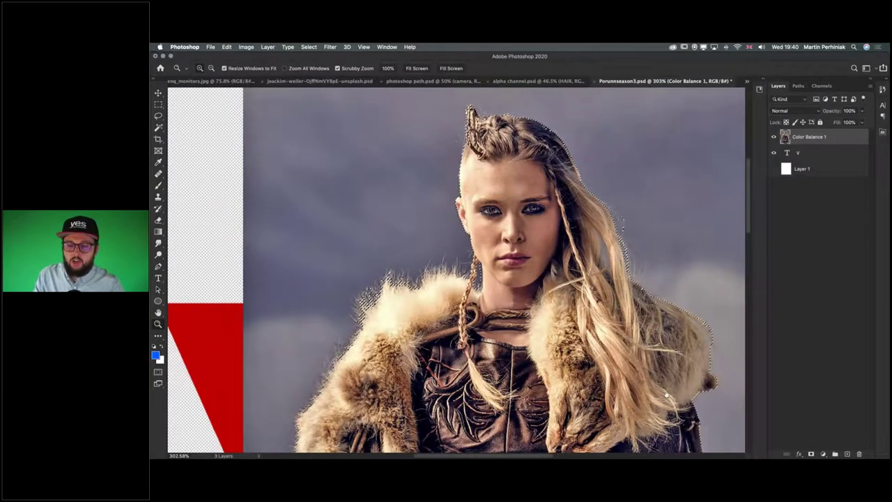
scroll(637, 255, down, 10)
scroll(637, 255, right, 2)
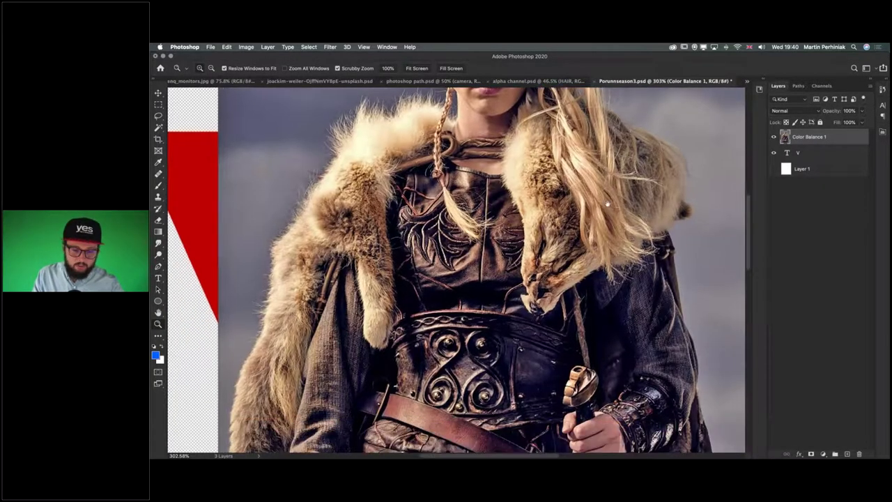
scroll(607, 204, down, 3)
scroll(608, 204, down, 6)
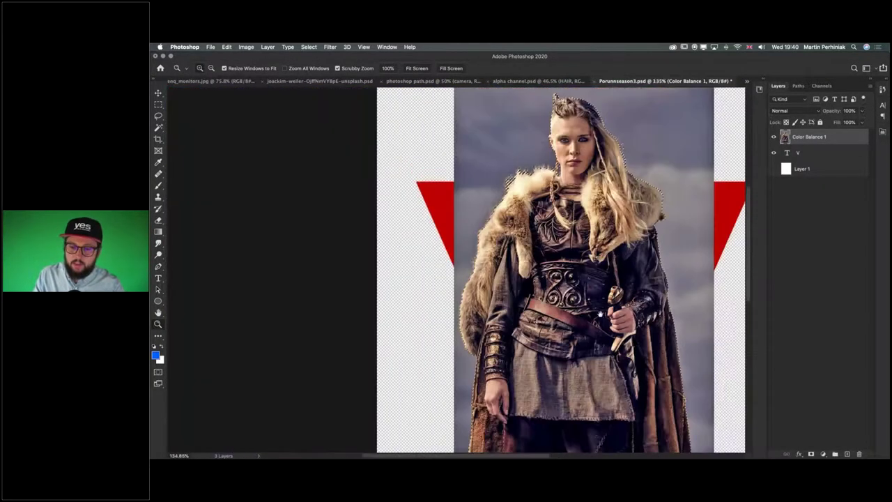
scroll(325, 185, down, 3)
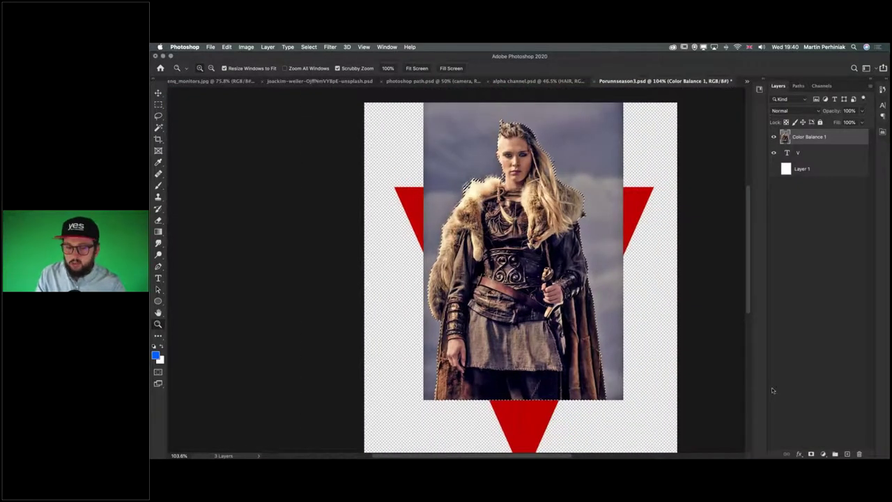
click(812, 455)
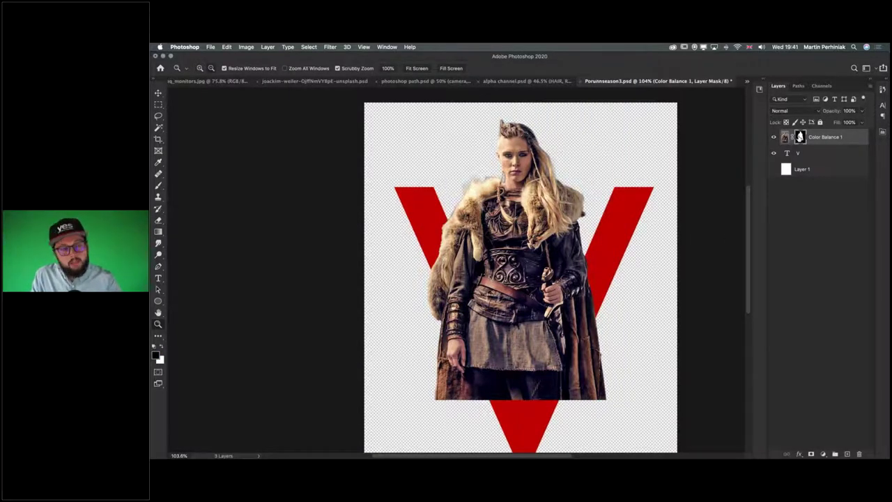
- Inspect the black-and-white mask edges up close, then return to the normal composite
alt+click(799, 137)
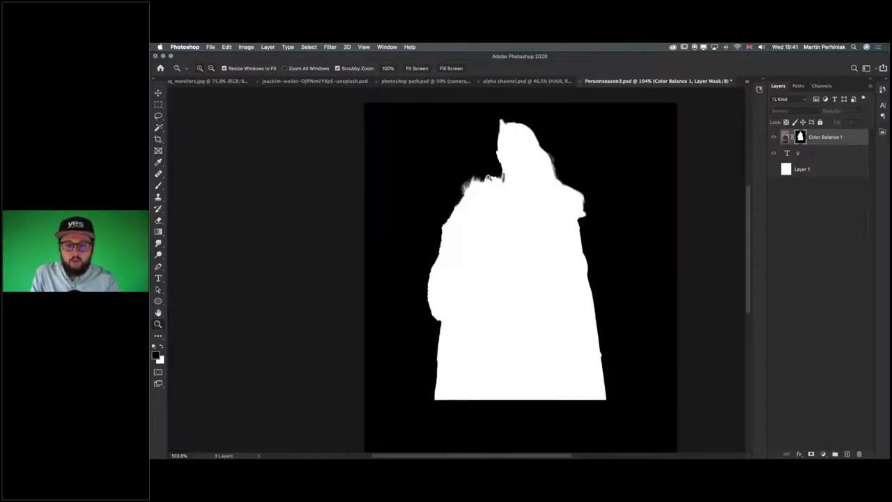
drag(488, 177, 501, 189)
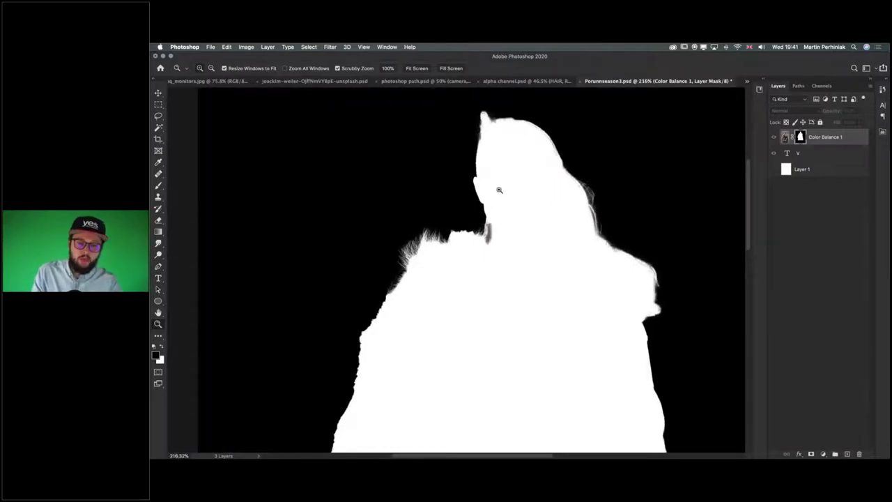
drag(402, 246, 413, 264)
drag(464, 225, 497, 249)
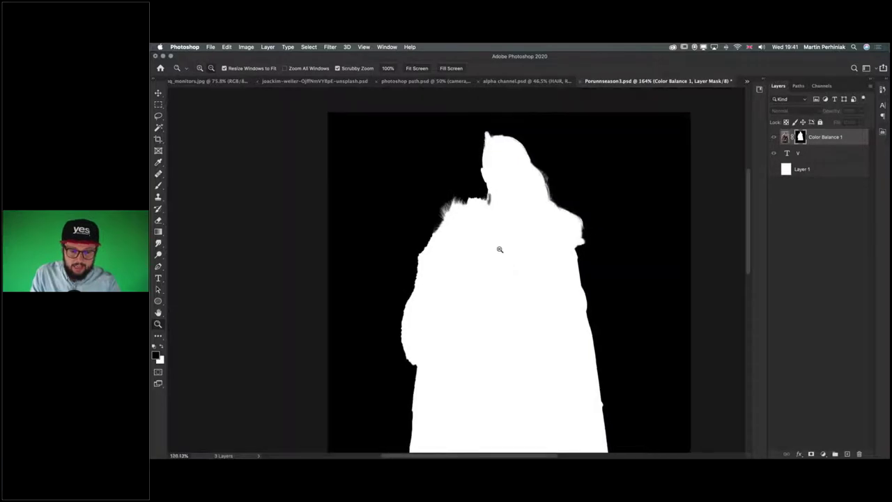
key(v)
scroll(474, 239, down, 2)
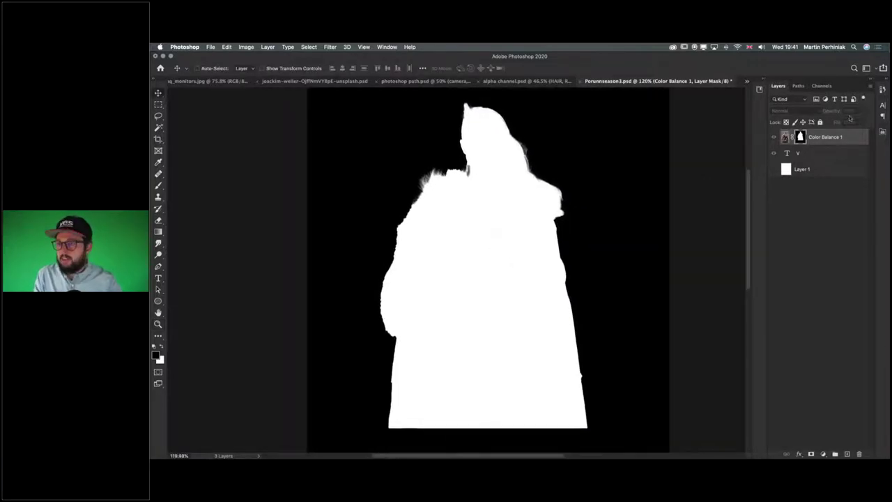
alt+click(799, 137)
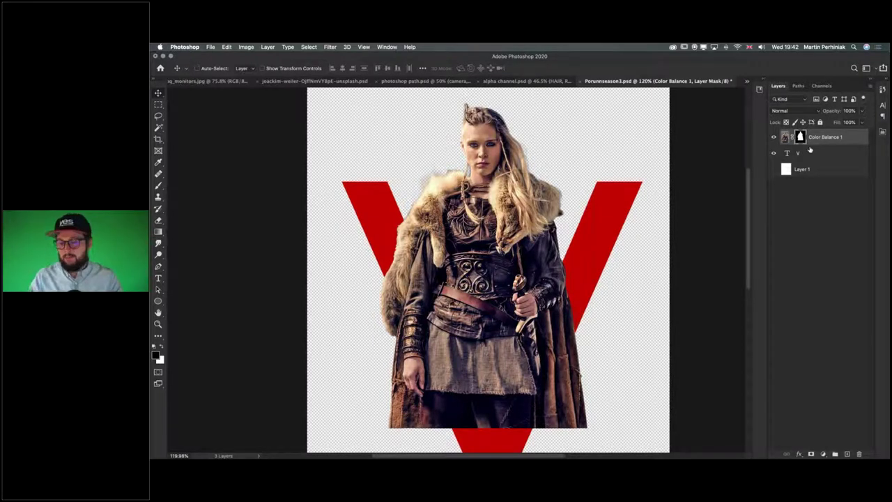
- Group Color Balance 1 into a new Group 1
key(super)
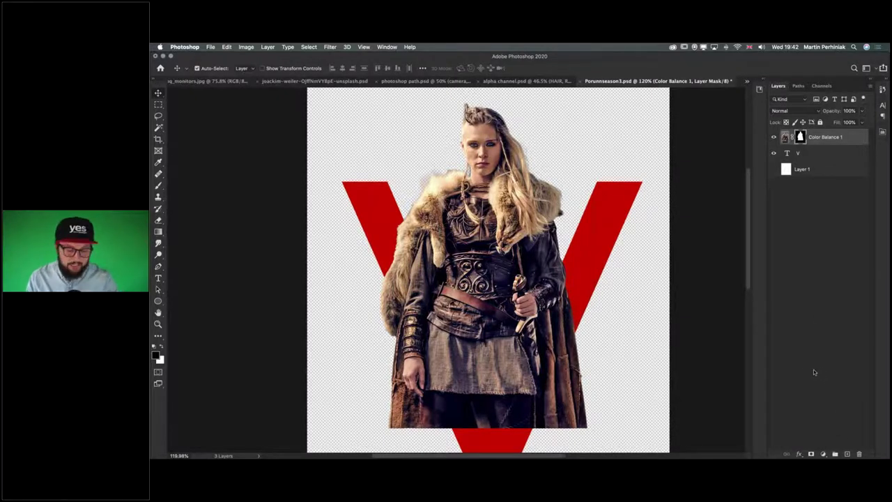
key(super+g)
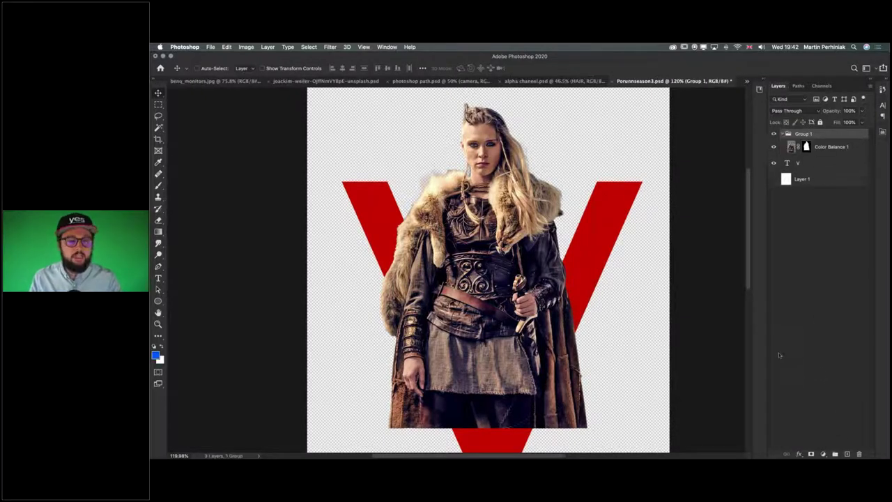
click(267, 46)
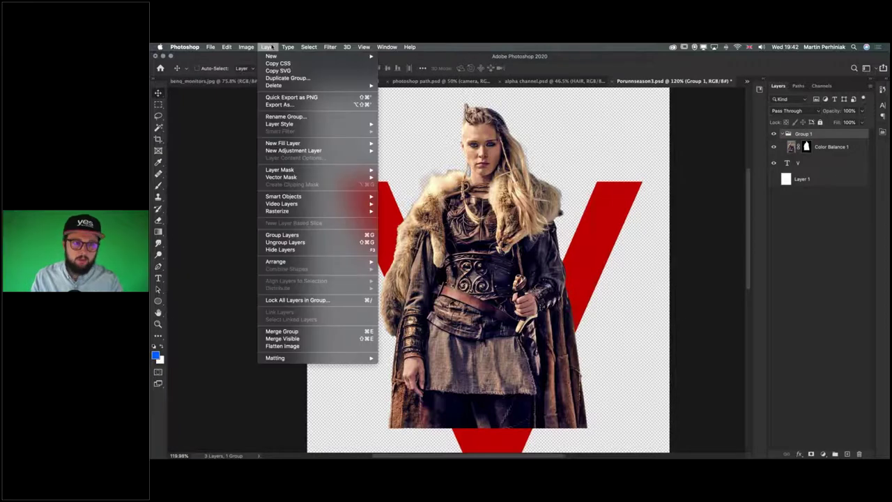
- Add a white layer mask to Group 1 from the Layers panel
click(217, 144)
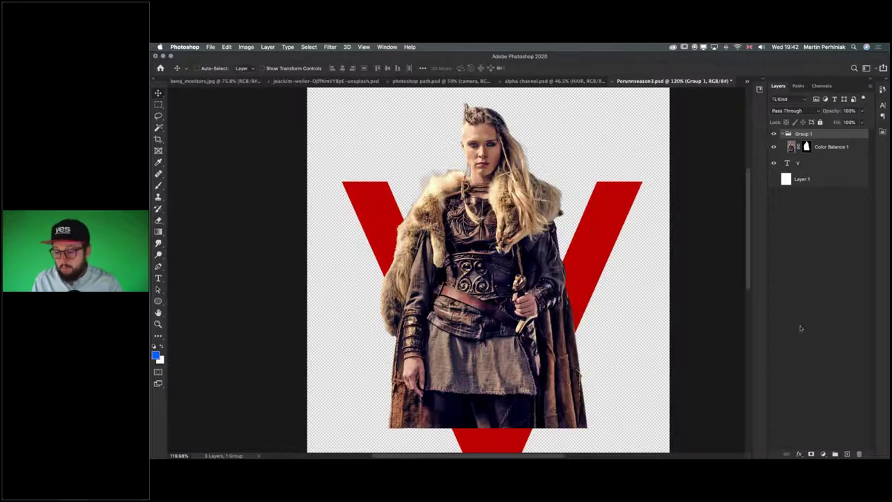
click(812, 455)
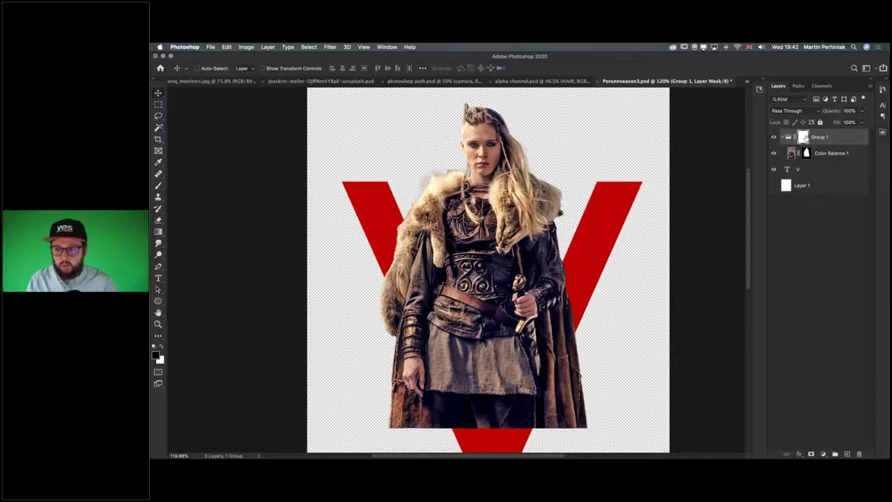
key(b)
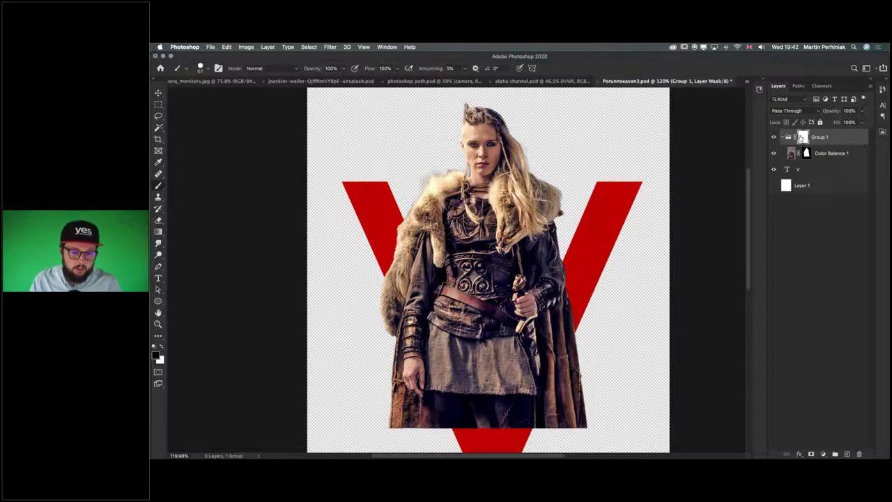
- Test-paint the Group 1 mask, undo it, and load the red V's shape as a selection
scroll(460, 318, down, 3)
mouse_move(443, 293)
mouse_down()
mouse_move(444, 332)
mouse_move(444, 296)
mouse_move(464, 354)
mouse_move(463, 286)
mouse_move(468, 292)
mouse_move(477, 362)
mouse_move(443, 376)
mouse_move(446, 279)
mouse_move(481, 322)
mouse_move(474, 376)
mouse_move(482, 374)
mouse_up()
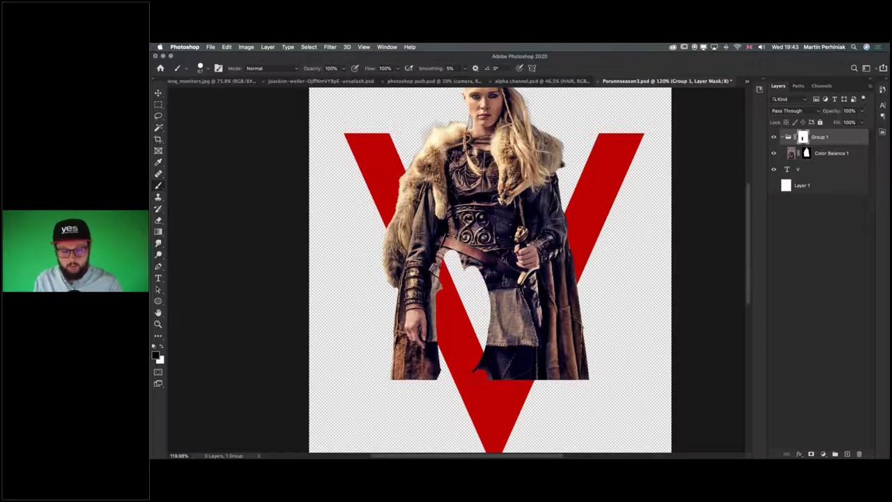
key(super+BackSpace)
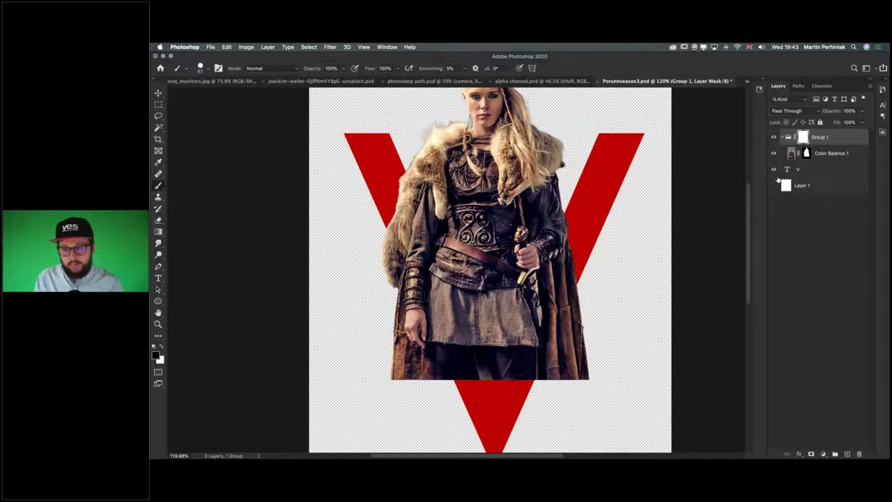
super+click(788, 171)
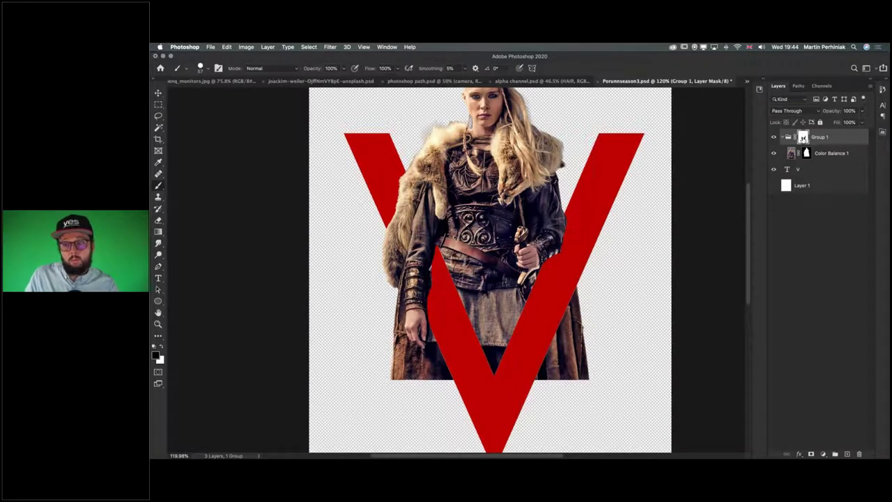
- Paint black on the mask to trim the lower-left edge, arm outline and stray fur
mouse_move(425, 382)
mouse_down()
mouse_move(406, 365)
mouse_move(396, 376)
mouse_move(446, 374)
mouse_move(411, 373)
mouse_move(407, 359)
mouse_move(443, 370)
mouse_move(428, 360)
mouse_move(436, 354)
mouse_move(432, 335)
mouse_up()
drag(384, 315, 387, 301)
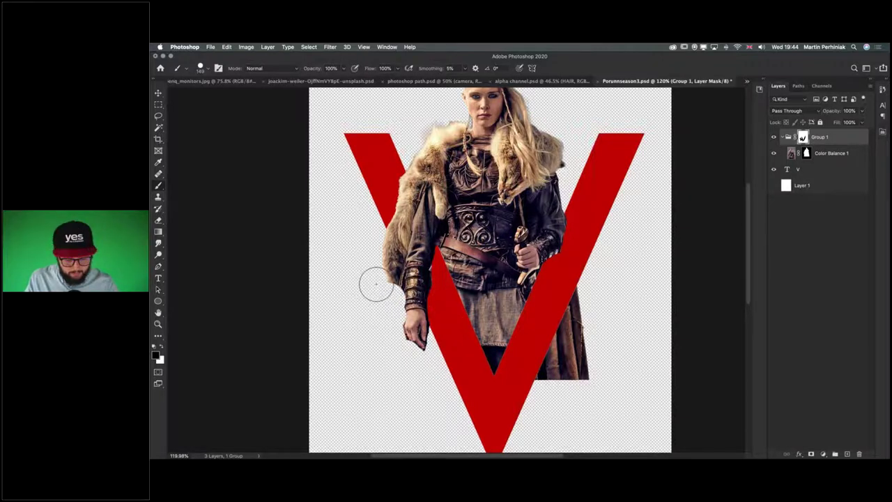
scroll(357, 299, up, 2)
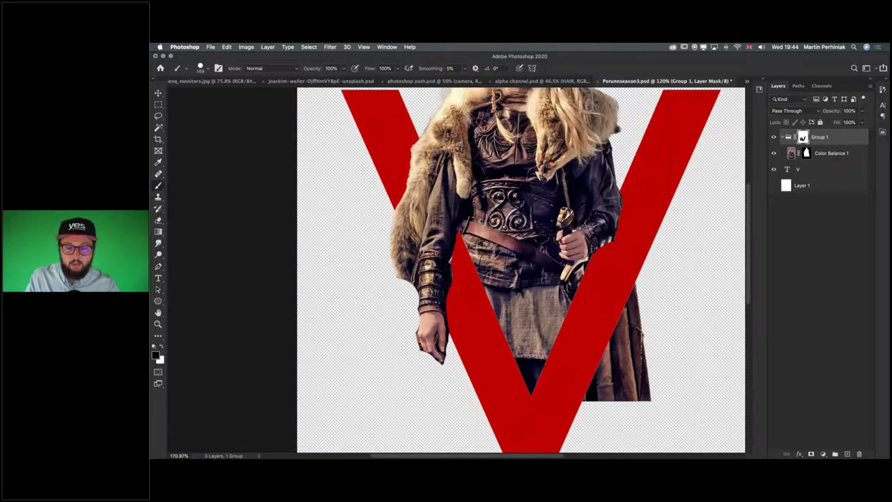
scroll(337, 282, up, 3)
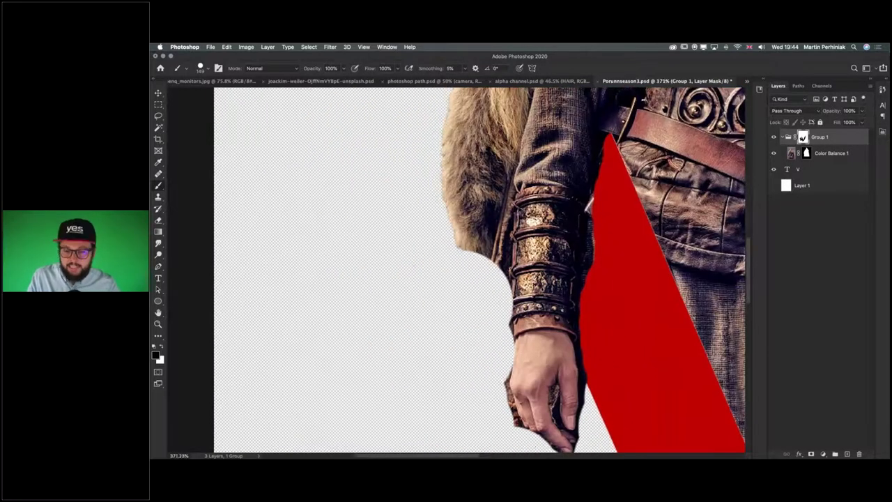
mouse_move(543, 292)
mouse_down()
mouse_move(488, 282)
mouse_move(439, 223)
mouse_move(458, 263)
mouse_move(467, 248)
mouse_move(441, 192)
mouse_up()
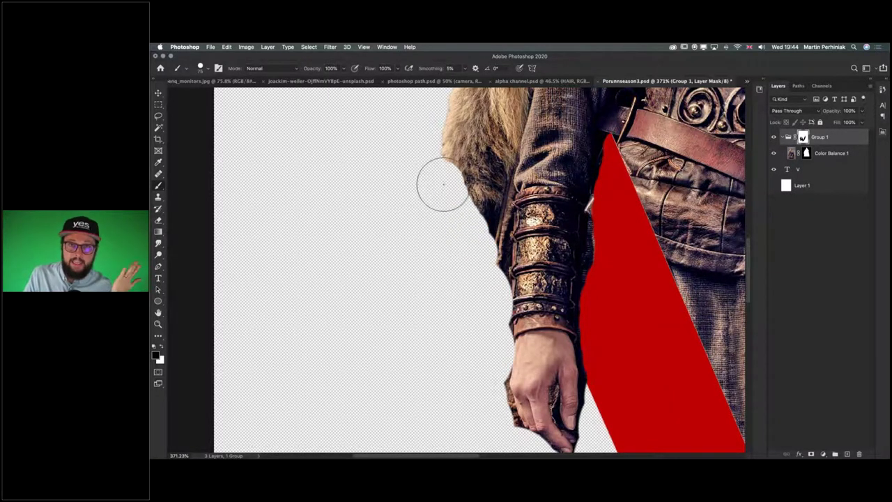
drag(443, 185, 440, 183)
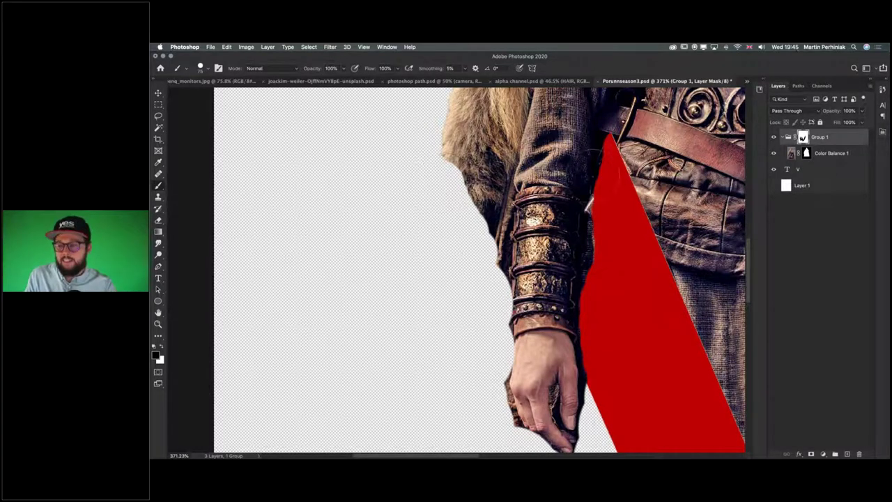
- Show white background Layer 1 and paint white to restore shoulder fur and the coat
click(772, 185)
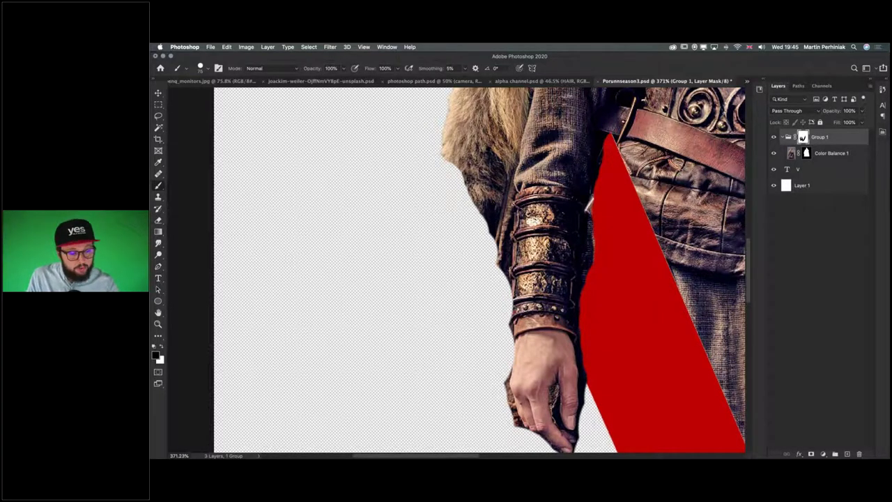
key(x)
mouse_move(450, 195)
mouse_down()
mouse_move(459, 244)
mouse_move(486, 265)
mouse_move(472, 286)
mouse_up()
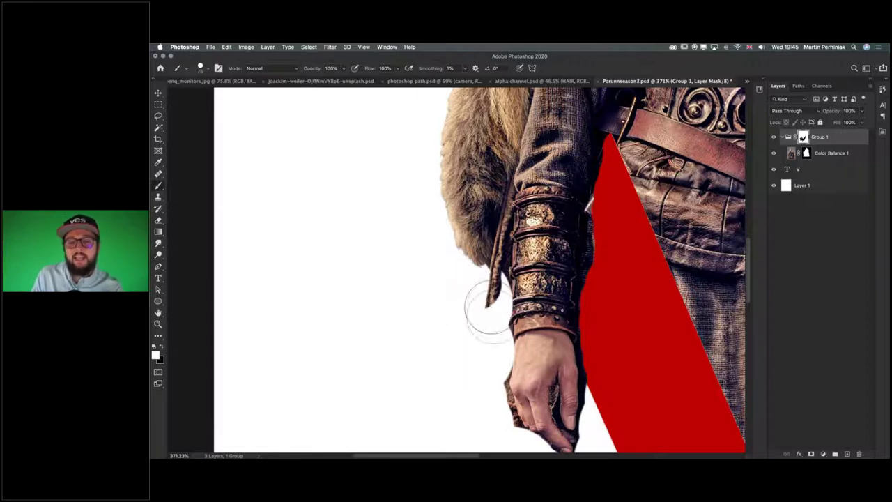
mouse_move(487, 299)
mouse_down()
mouse_move(488, 391)
mouse_move(483, 406)
mouse_move(471, 404)
mouse_move(506, 401)
mouse_move(495, 422)
mouse_move(512, 431)
mouse_move(485, 425)
mouse_move(497, 438)
mouse_move(492, 425)
mouse_move(509, 430)
mouse_up()
key(x)
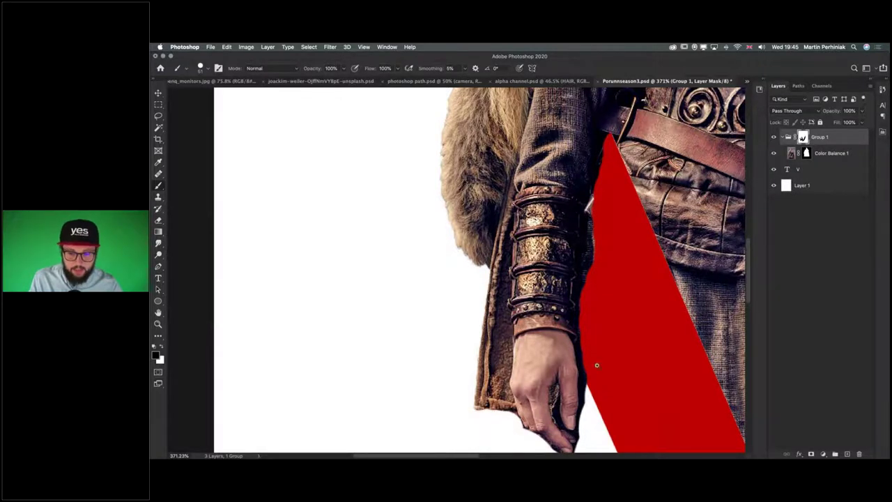
- With a finer brush, clean the mask beside the hand and paint out the skirt right of the V
drag(595, 364, 537, 345)
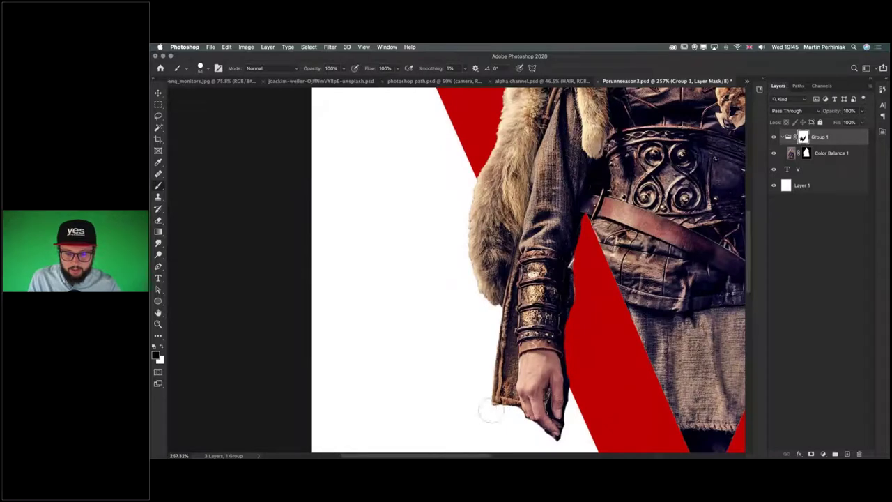
scroll(506, 353, up, 6)
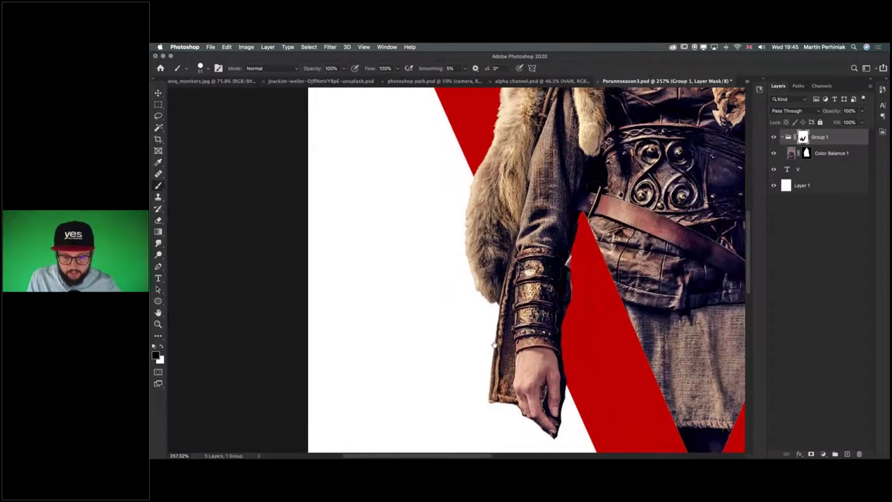
drag(537, 371, 540, 371)
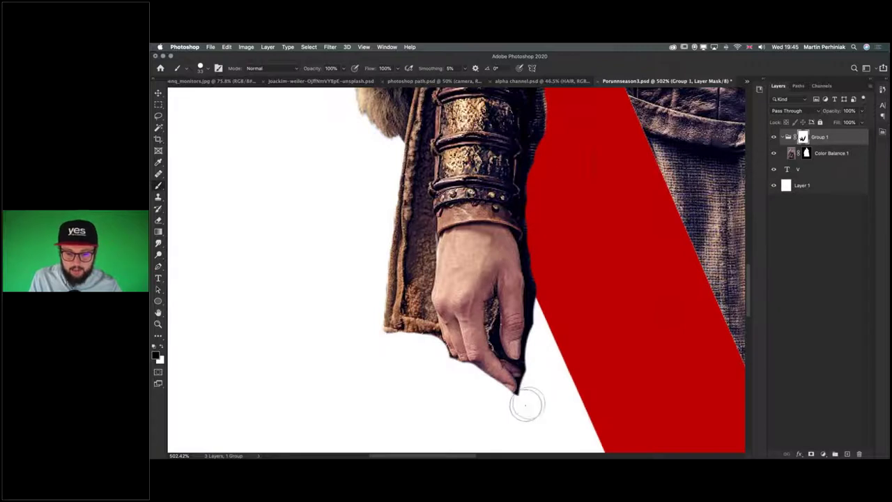
mouse_move(525, 314)
mouse_down()
mouse_move(512, 313)
mouse_move(535, 349)
mouse_move(532, 335)
mouse_up()
mouse_move(537, 298)
mouse_down()
mouse_move(529, 268)
mouse_move(535, 312)
mouse_move(525, 237)
mouse_move(540, 280)
mouse_up()
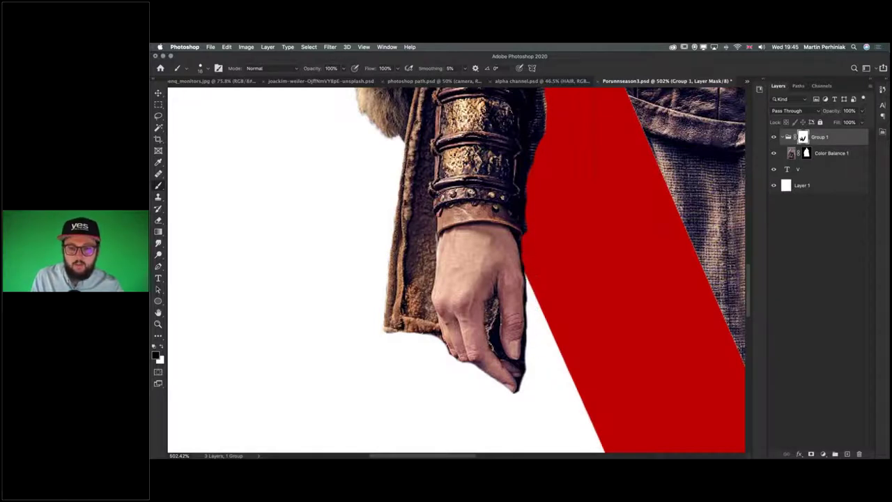
scroll(568, 251, down, 10)
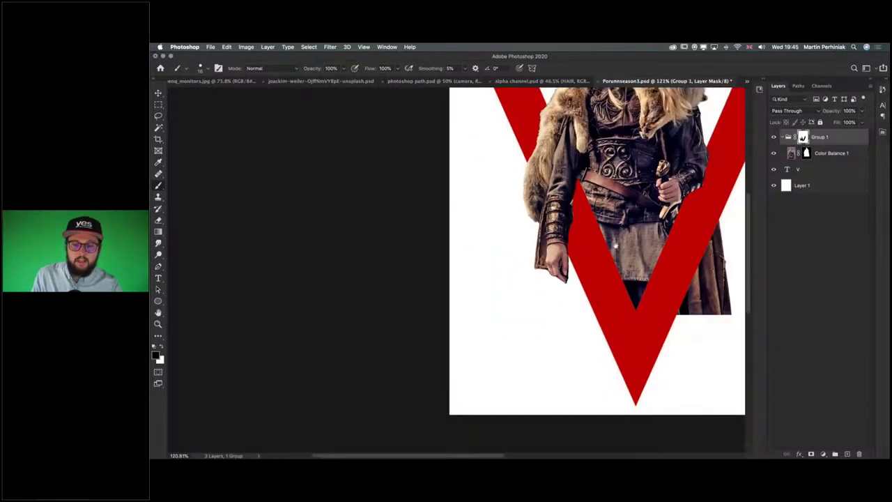
scroll(599, 251, right, 5)
mouse_move(520, 338)
mouse_down()
mouse_move(567, 325)
mouse_move(544, 341)
mouse_move(564, 272)
mouse_move(522, 380)
mouse_move(560, 341)
mouse_move(568, 340)
mouse_move(569, 378)
mouse_up()
scroll(522, 312, down, 5)
scroll(521, 310, up, 2)
key(v)
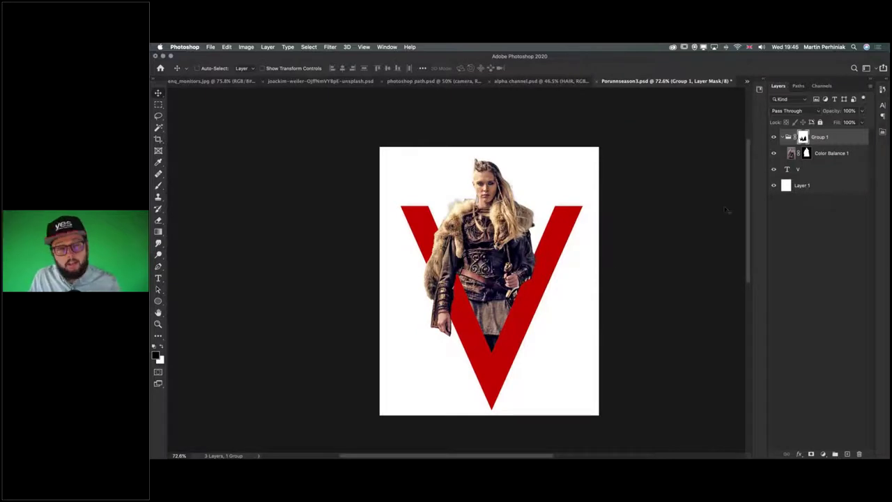
click(819, 171)
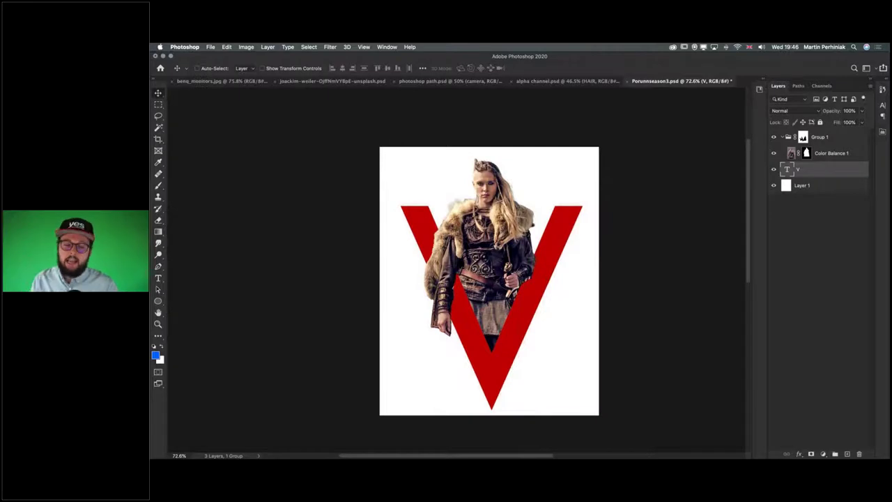
scroll(450, 276, up, 5)
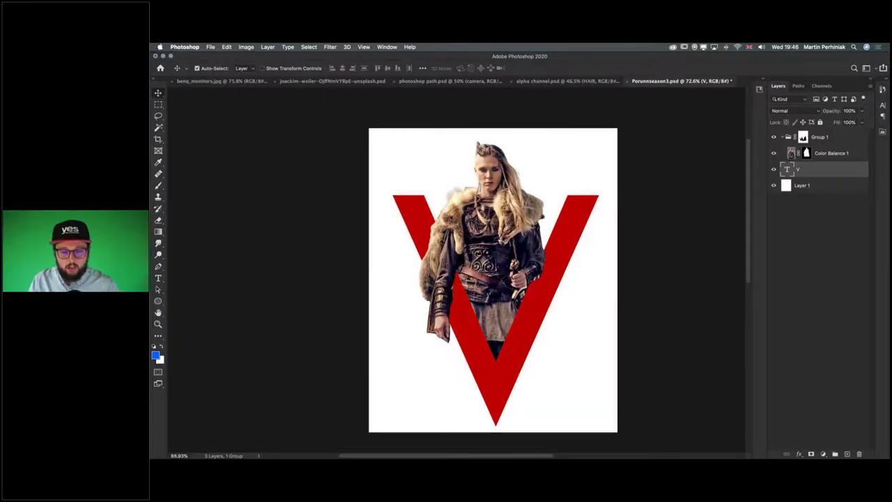
scroll(450, 288, up, 1)
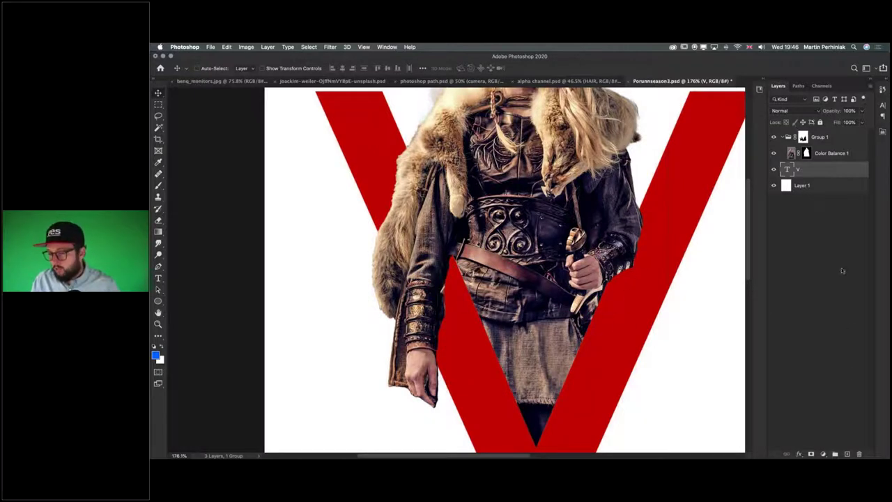
click(847, 454)
- Rename the new layer to 'shading'
double_click(802, 169)
text(shading)
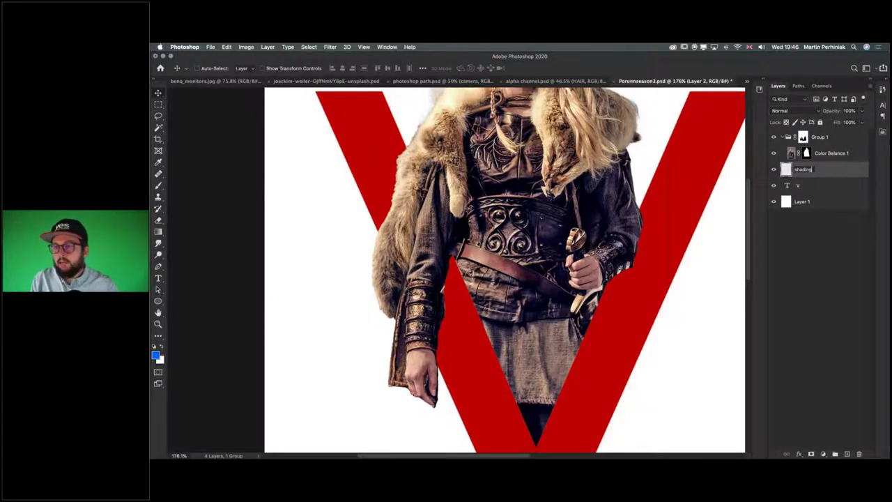
key(Return)
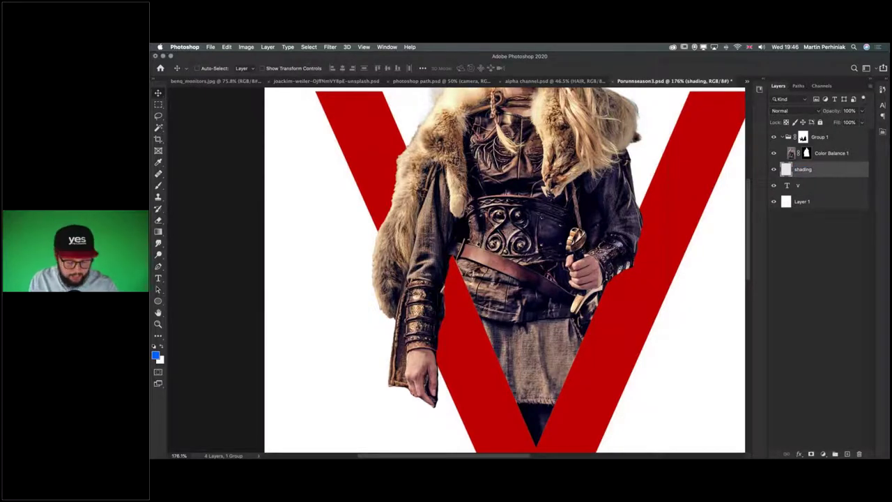
- Paint soft black shading along the V beside the figure with a 114 px brush
key(b)
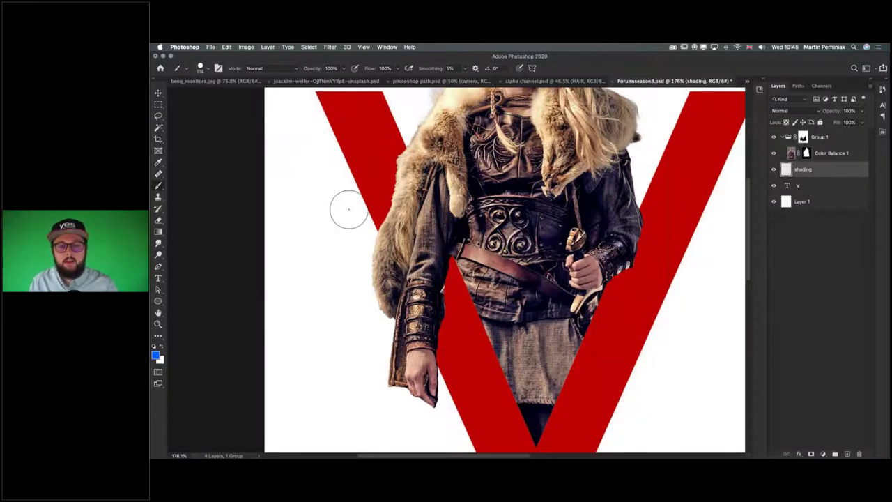
key(d)
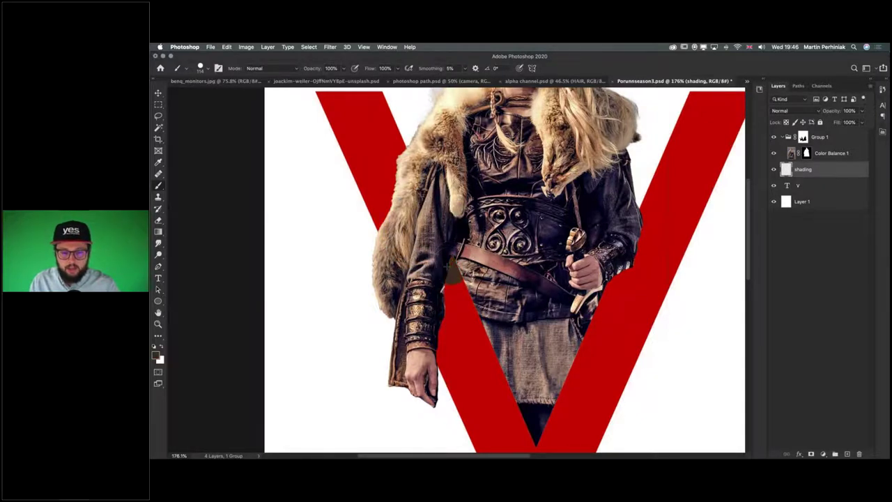
click(453, 288)
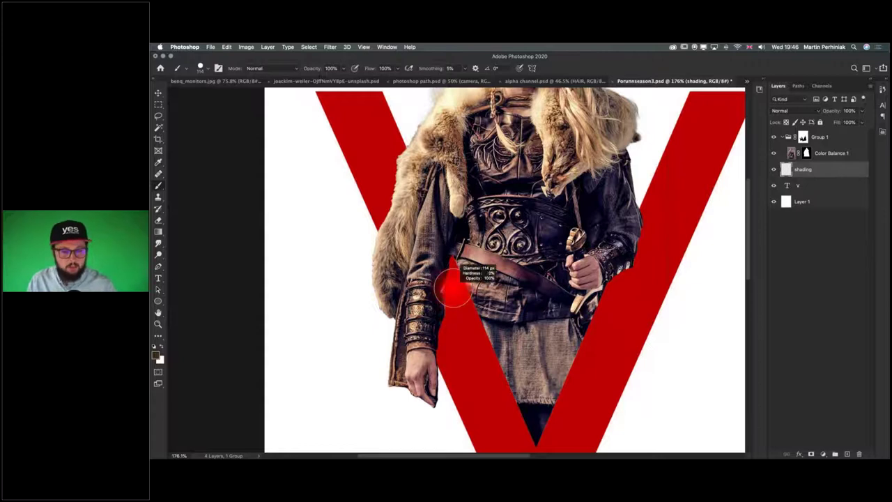
mouse_move(308, 268)
mouse_down()
mouse_move(302, 225)
mouse_move(314, 220)
mouse_move(314, 156)
mouse_up()
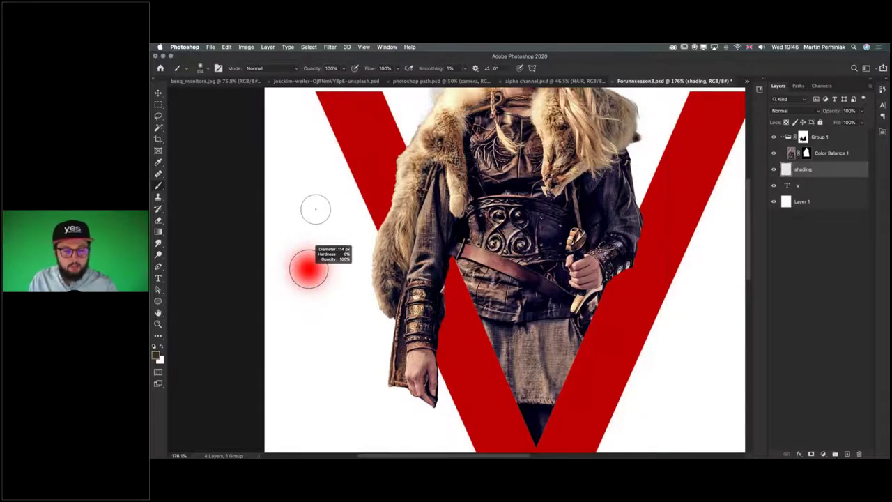
drag(325, 252, 329, 253)
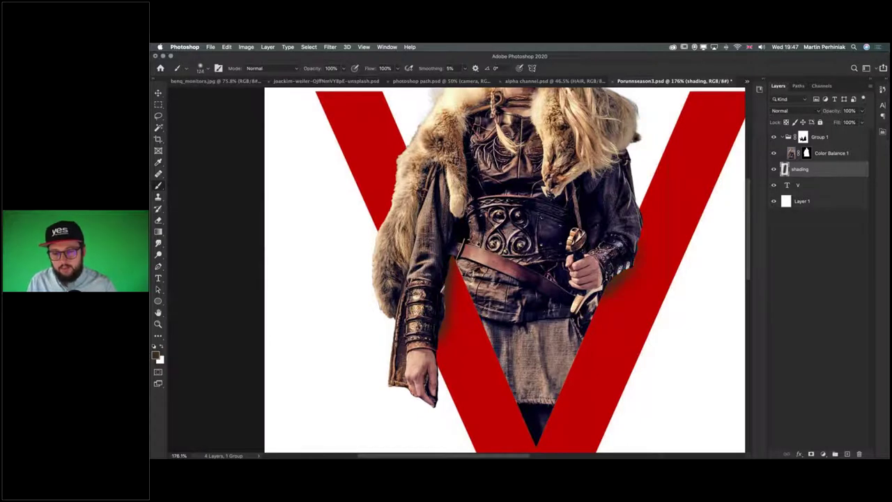
- Compare Multiply and Normal blending modes on the shading layer
click(803, 113)
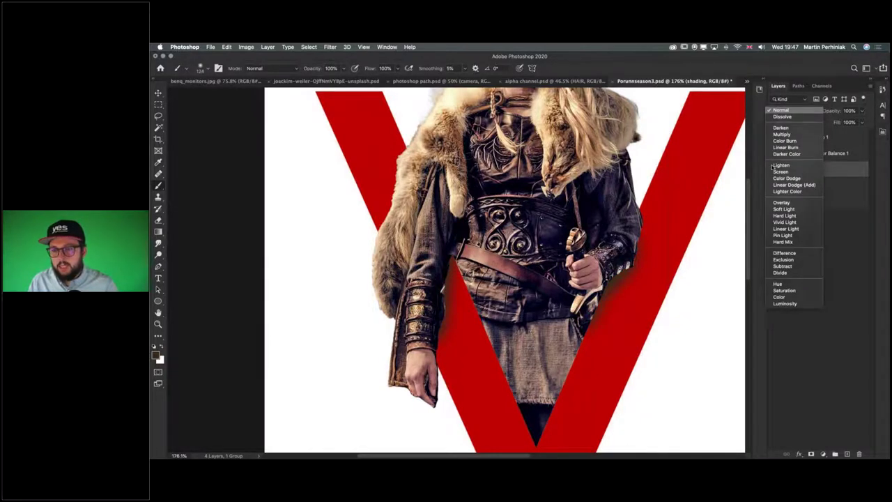
click(782, 134)
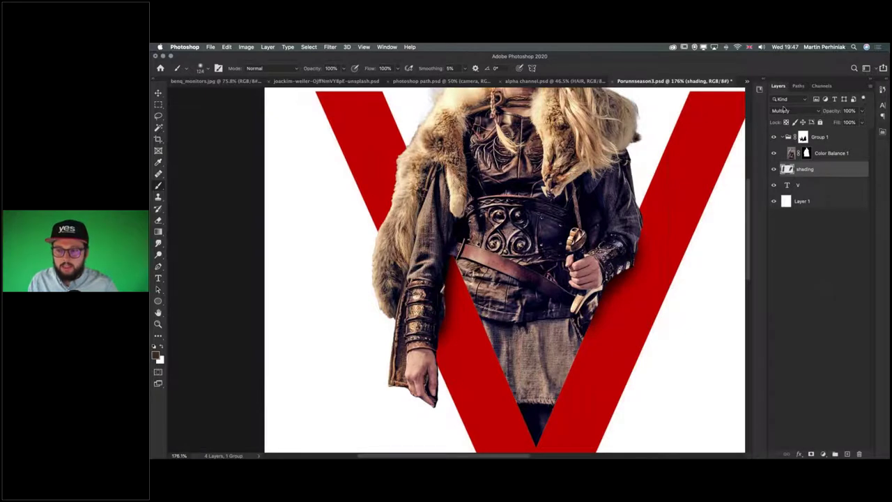
click(783, 110)
click(782, 87)
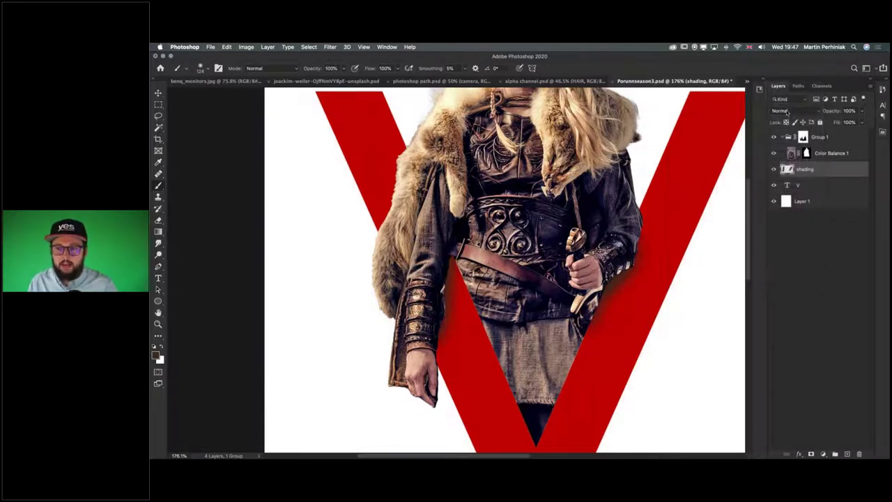
click(786, 112)
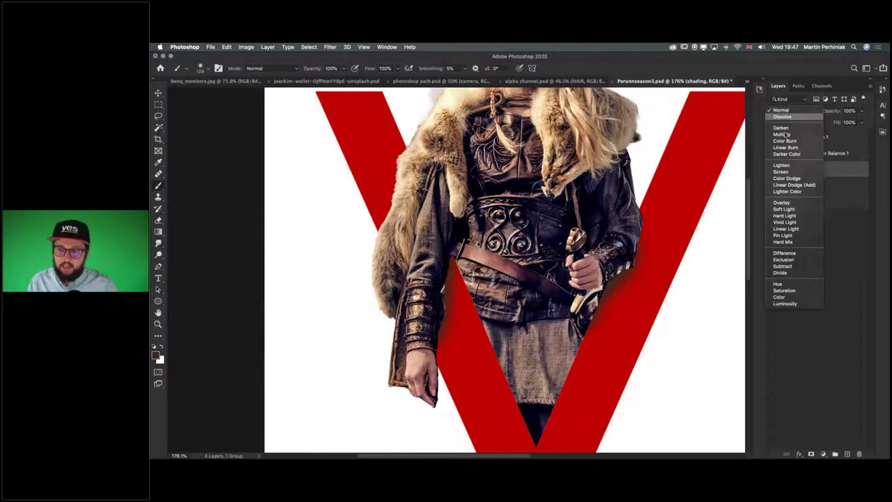
- Preview the blend modes and set the shading layer to Multiply
click(788, 132)
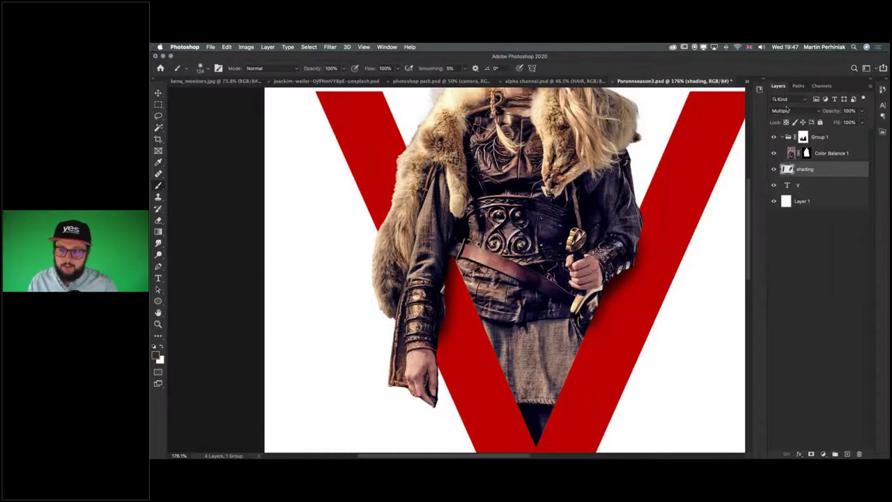
click(788, 111)
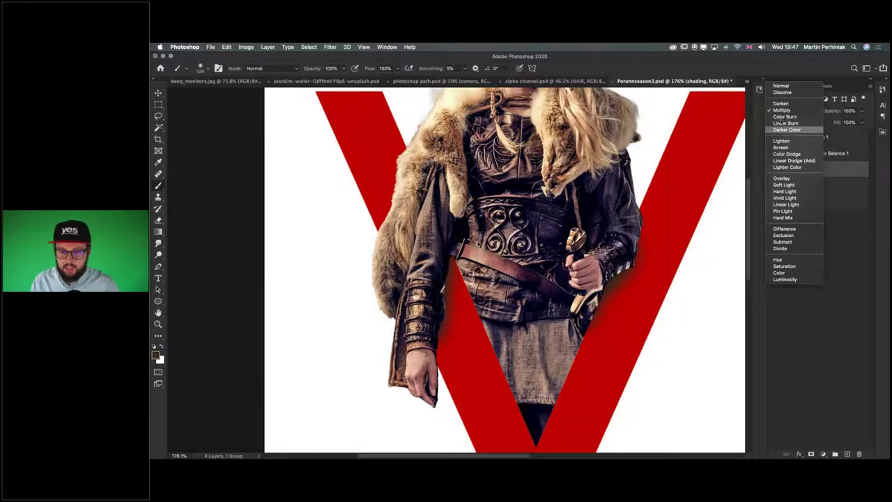
click(780, 110)
click(812, 278)
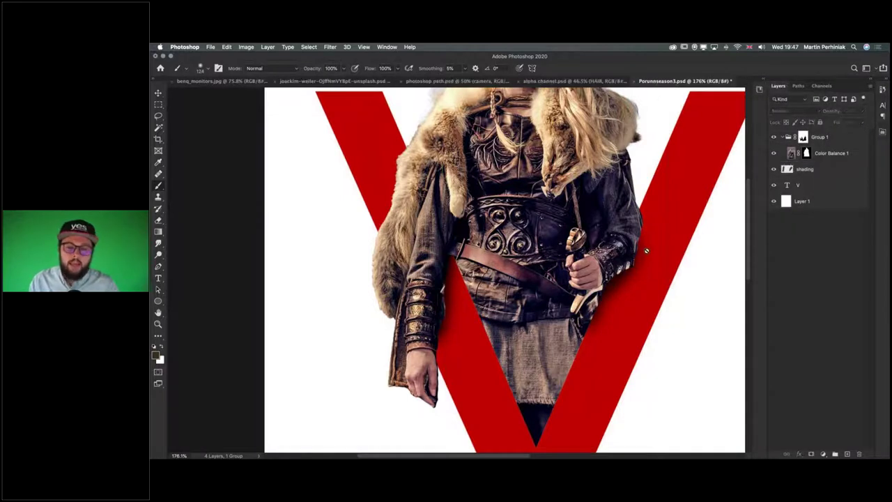
- Fit the image on screen, compare the shading layer on and off, and hide white Layer 1
key(super+0)
key(v)
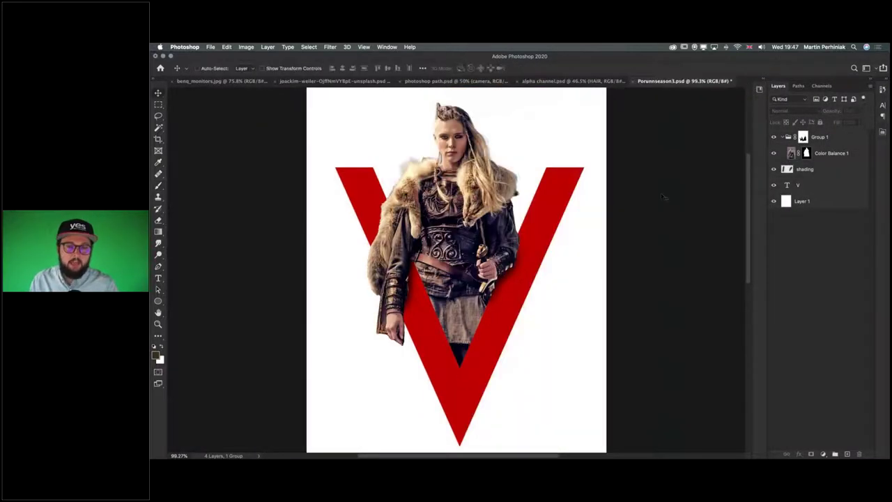
click(772, 170)
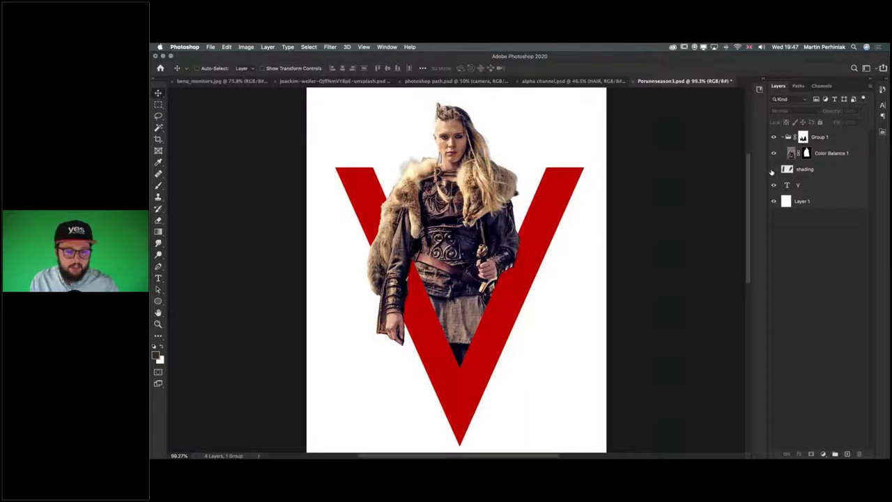
click(772, 170)
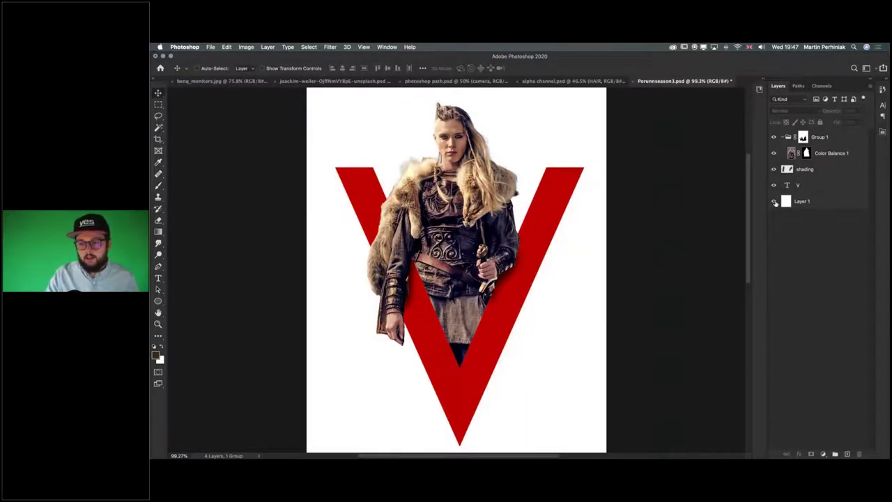
click(775, 202)
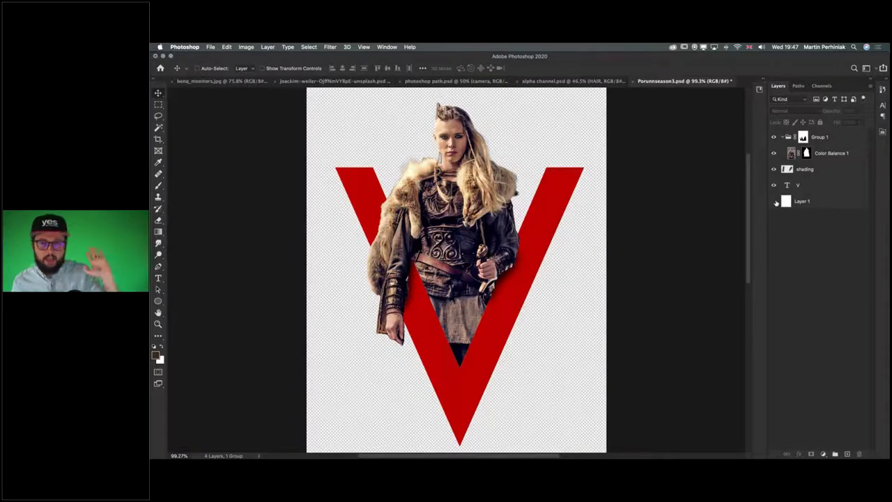
key(super+Tab)
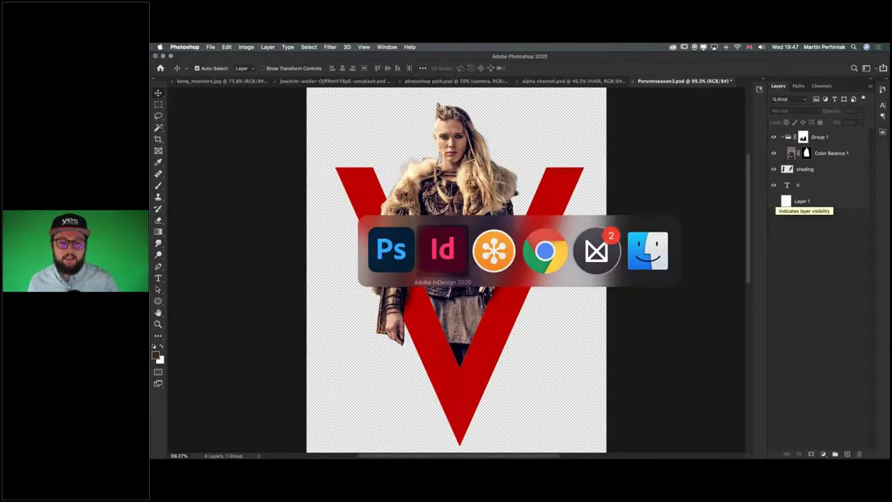
- Trial-nudge the Viking image frame, undo it, and advance to the pages 6–7 spread
click(606, 449)
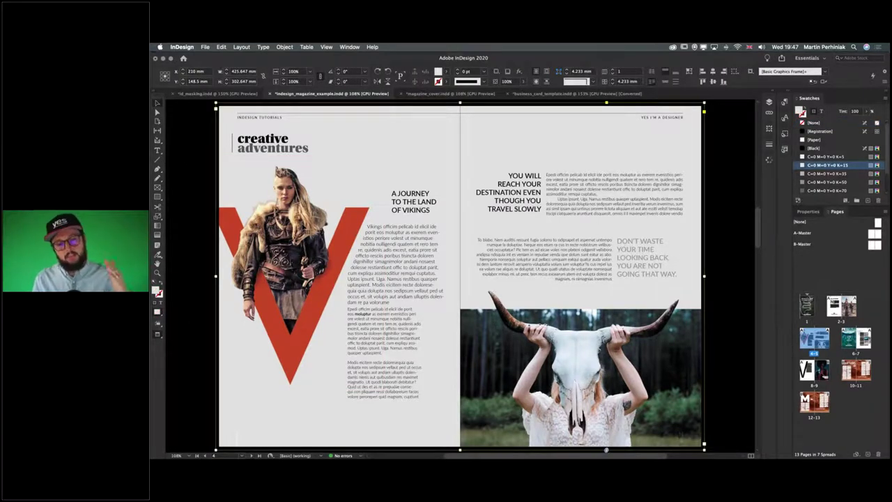
click(198, 213)
drag(257, 234, 273, 243)
click(187, 209)
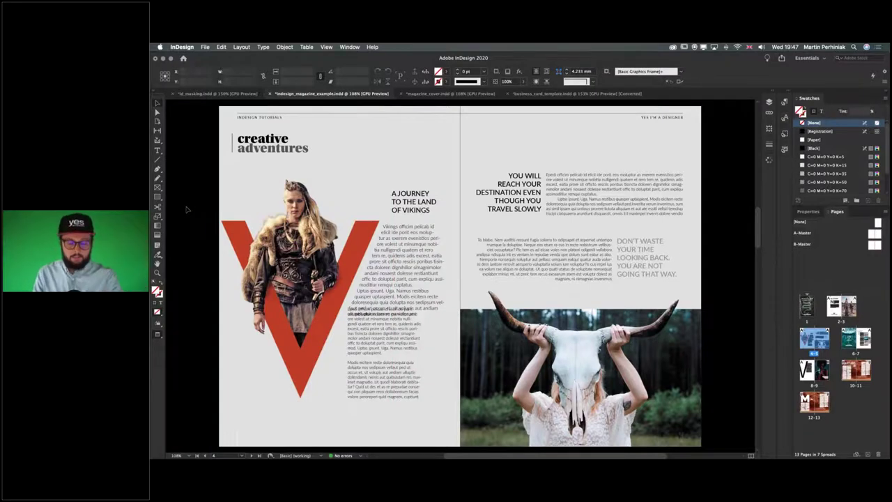
key(super+z)
key(super+z)
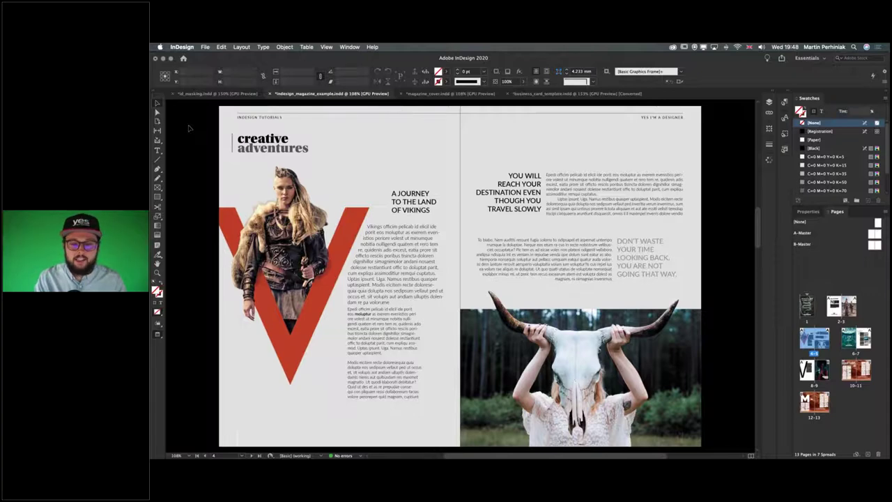
key(alt+Page_Down)
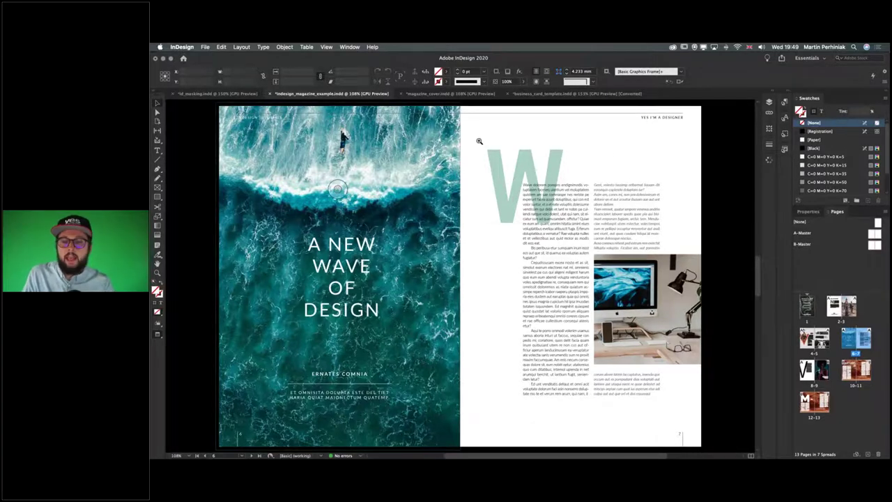
- Zoom in on the large W, zoom back out, then select the black V on spread 8–9
key(z)
drag(500, 168, 573, 202)
scroll(628, 181, right, 3)
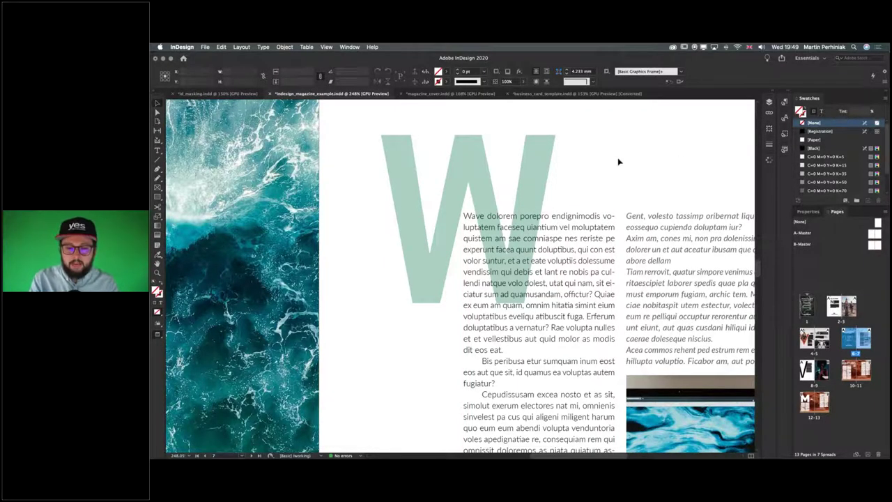
key(super+alt+0)
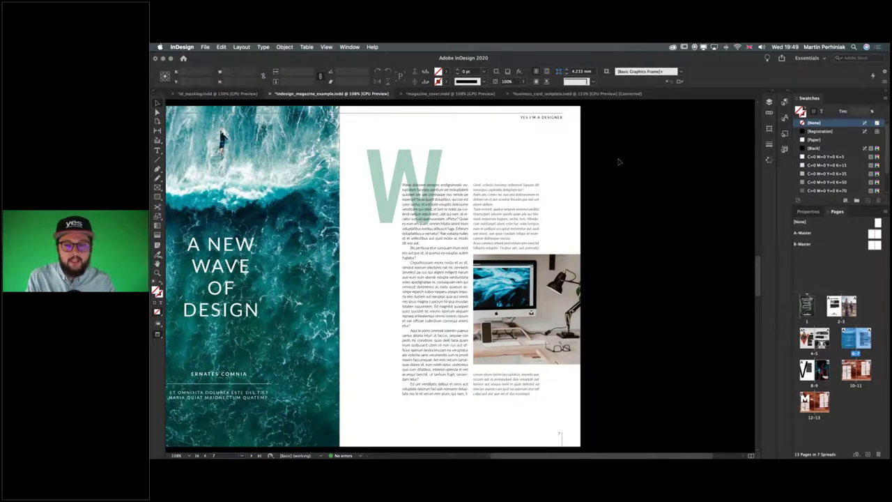
key(shift+Page_Down)
click(403, 334)
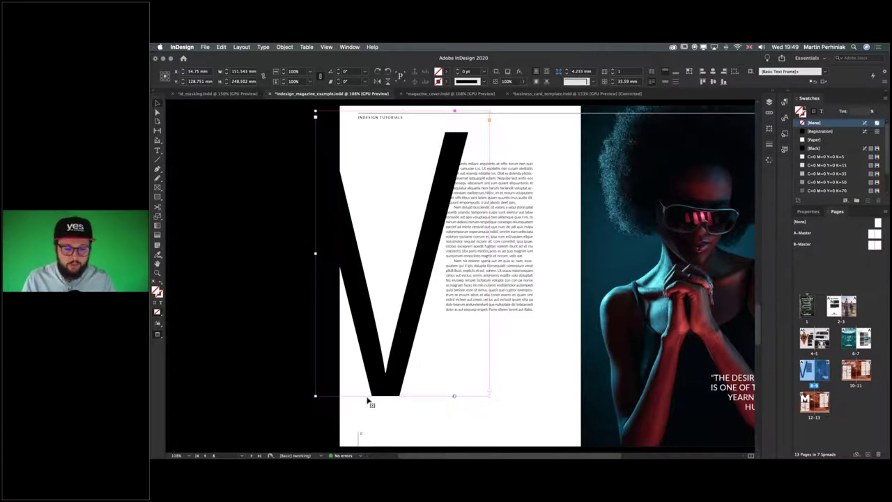
- Trial-scale the big V down and shift it, then undo to its original size
drag(315, 396, 405, 245)
drag(471, 140, 456, 151)
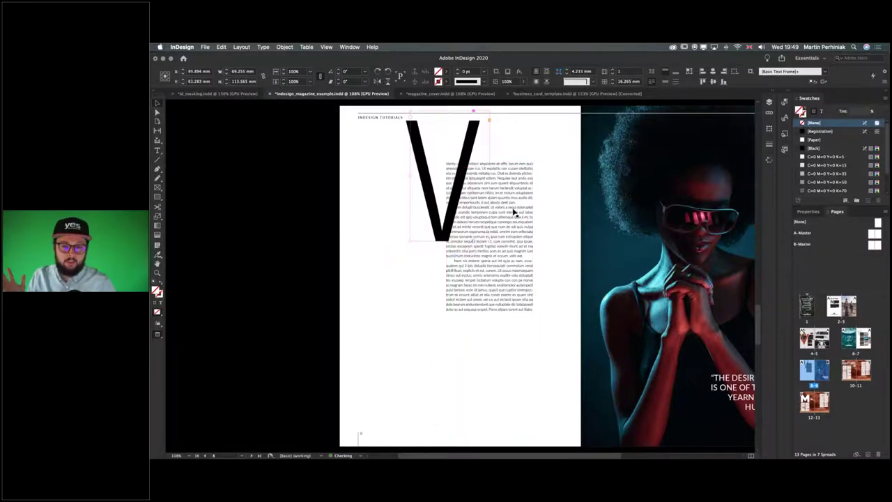
key(super+z)
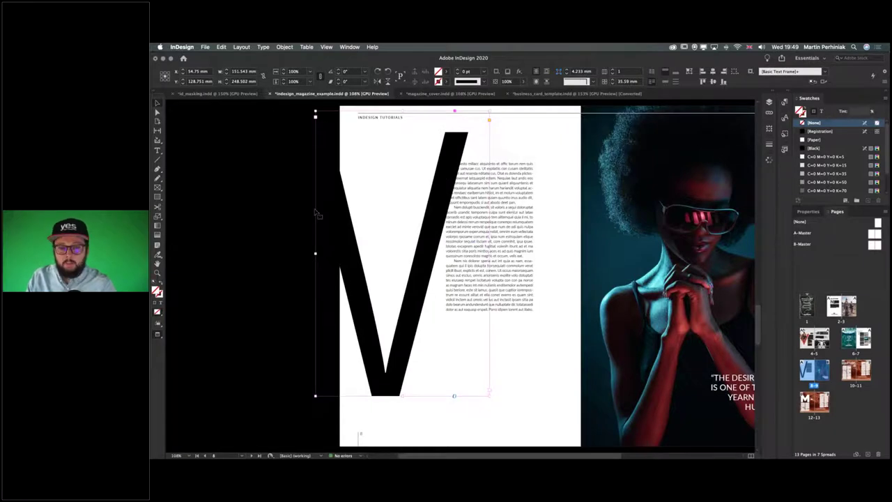
- Reselect the big V frame and bring up its Text Wrap settings
key(super+shift+a)
scroll(488, 251, right, 5)
scroll(438, 244, right, 3)
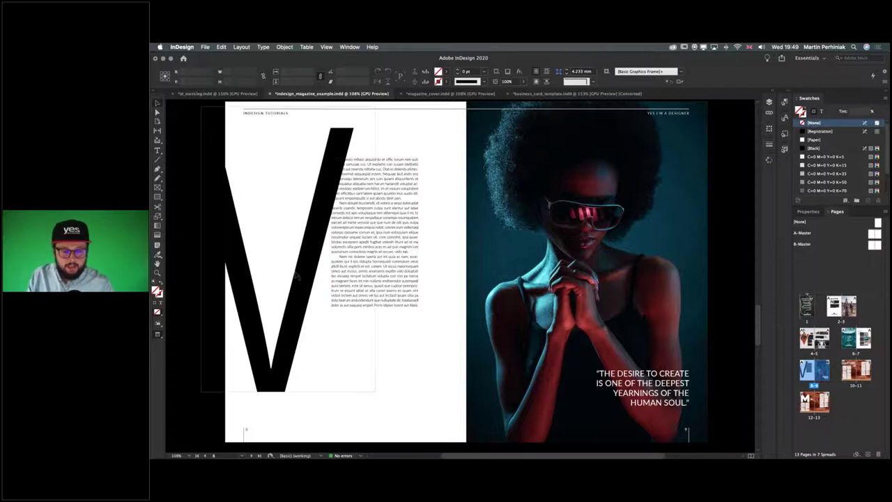
scroll(275, 309, left, 3)
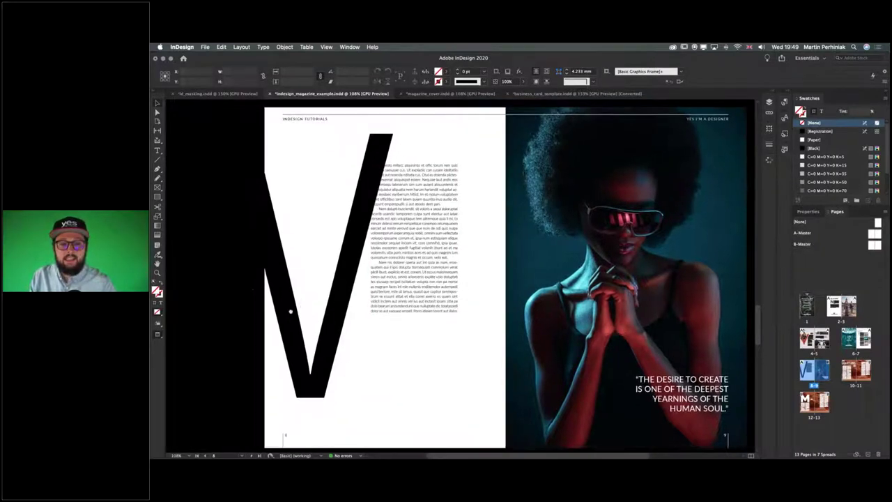
scroll(291, 311, left, 1)
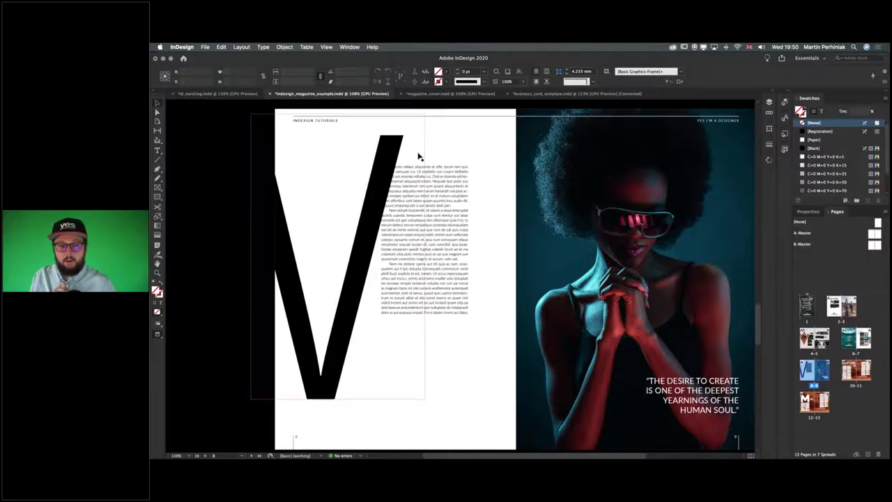
click(394, 154)
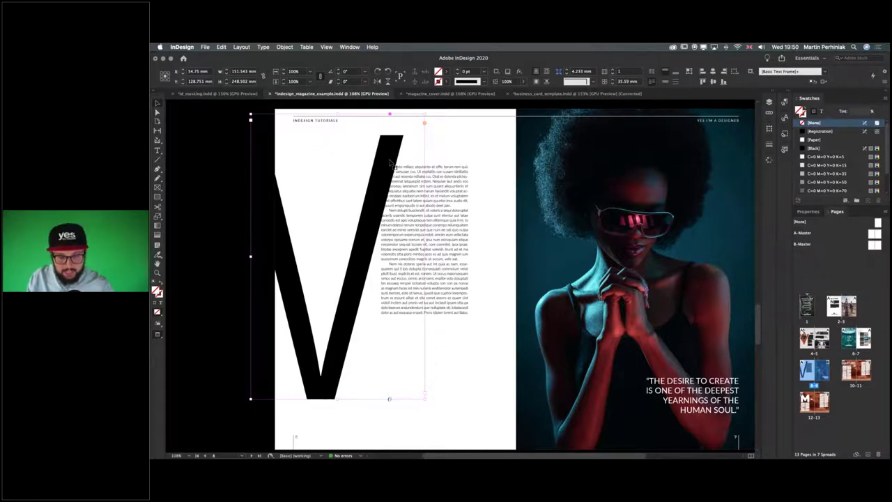
key(super+alt+w)
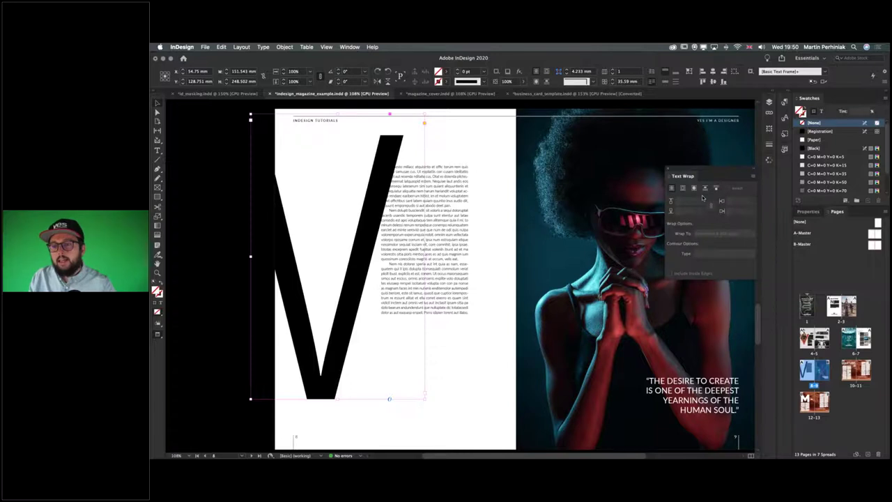
- Wrap body text around the V's bounding box, try Object > Paths > Close Path, then undo
click(682, 187)
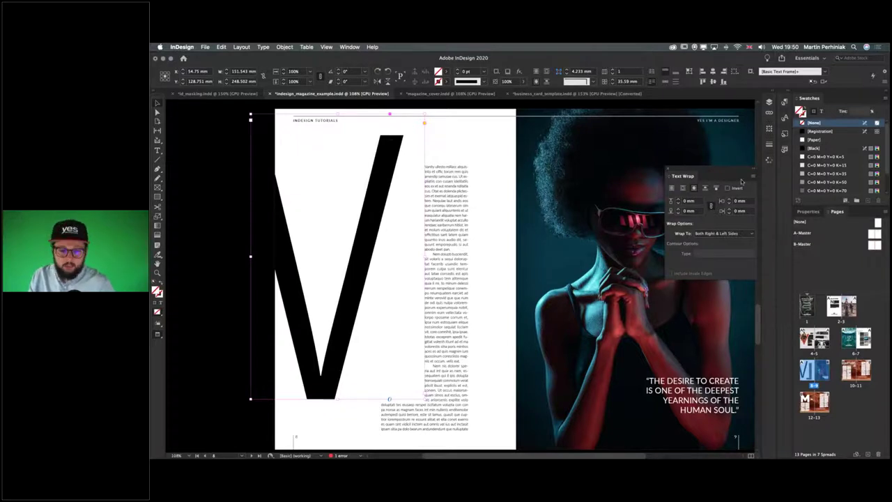
click(281, 47)
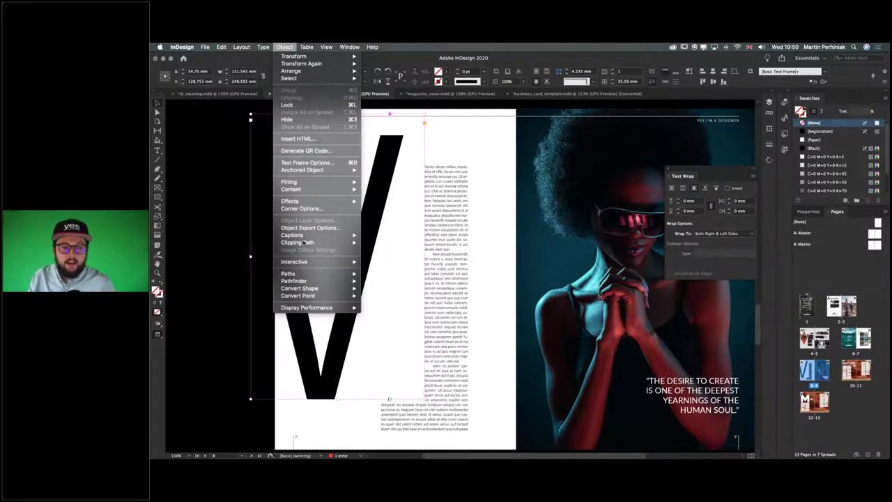
mouse_move(306, 273)
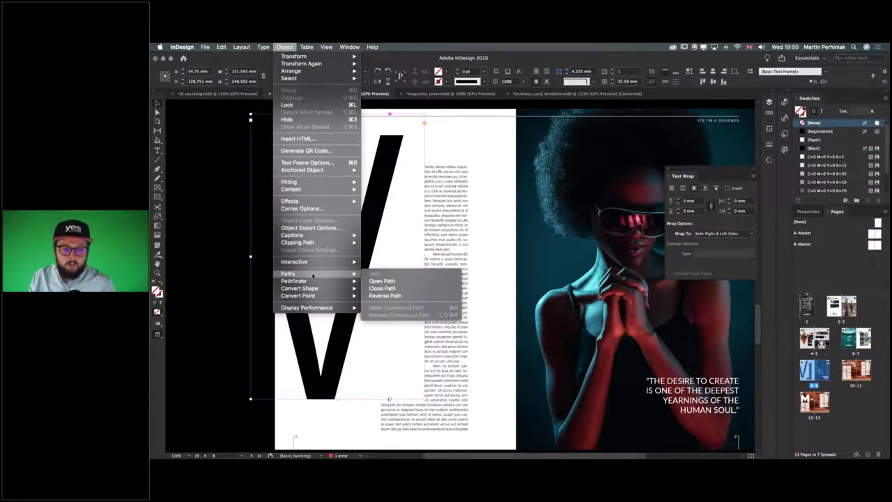
click(393, 288)
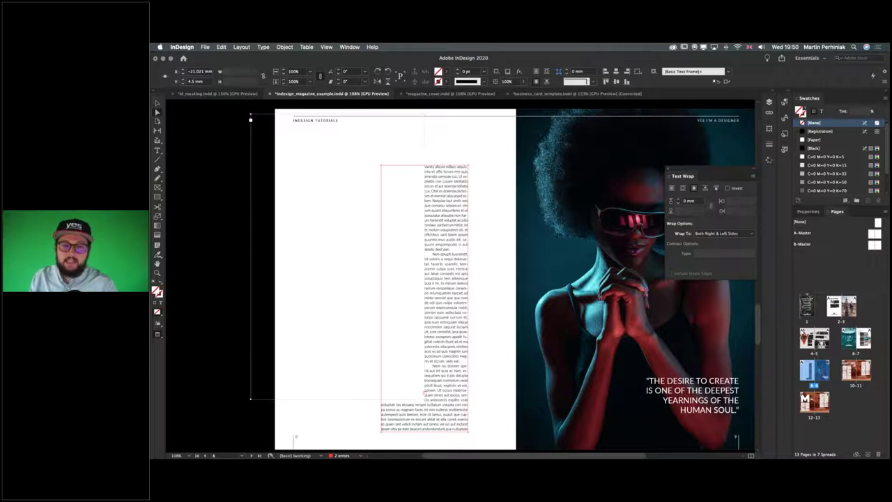
key(super+z)
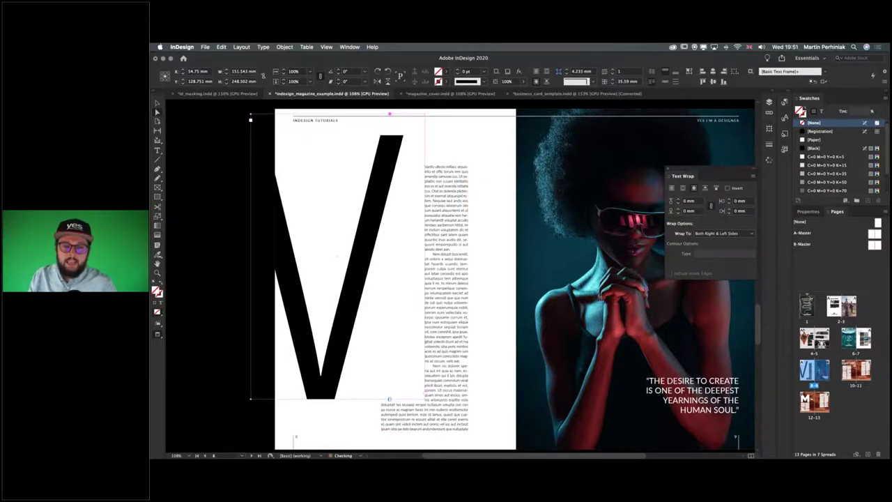
- Check the V's anchor points, then select the whole V frame
click(504, 158)
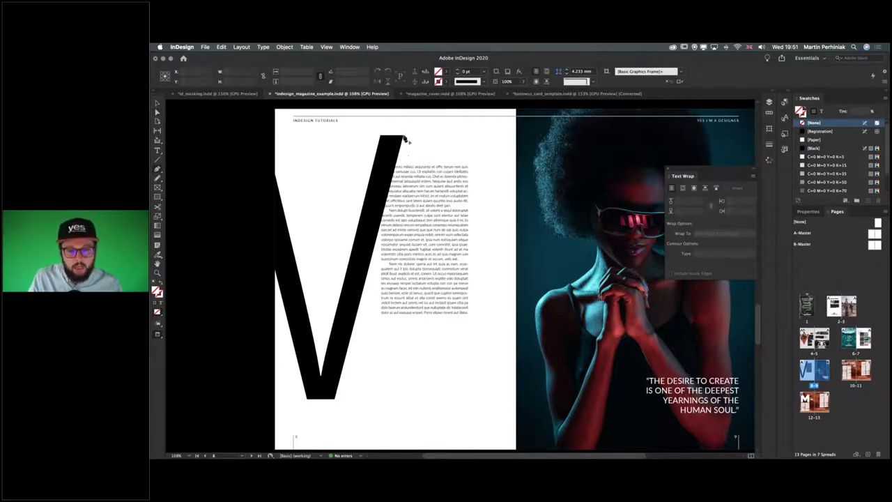
click(405, 138)
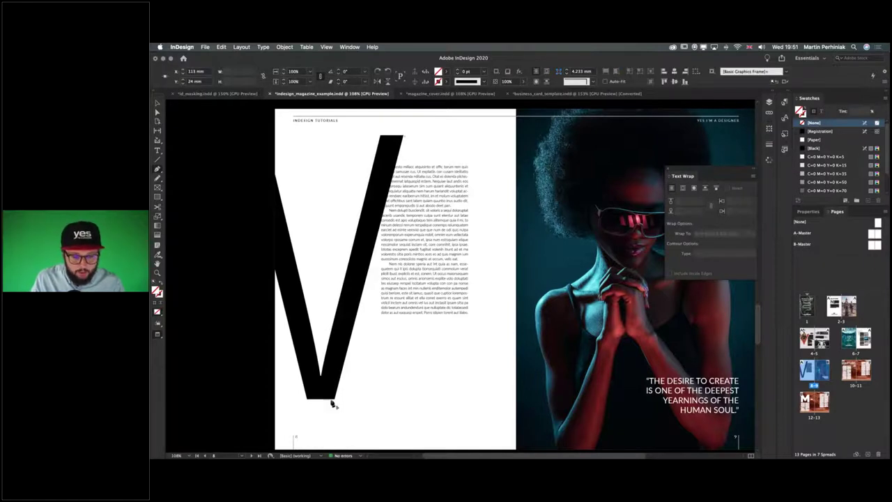
click(337, 402)
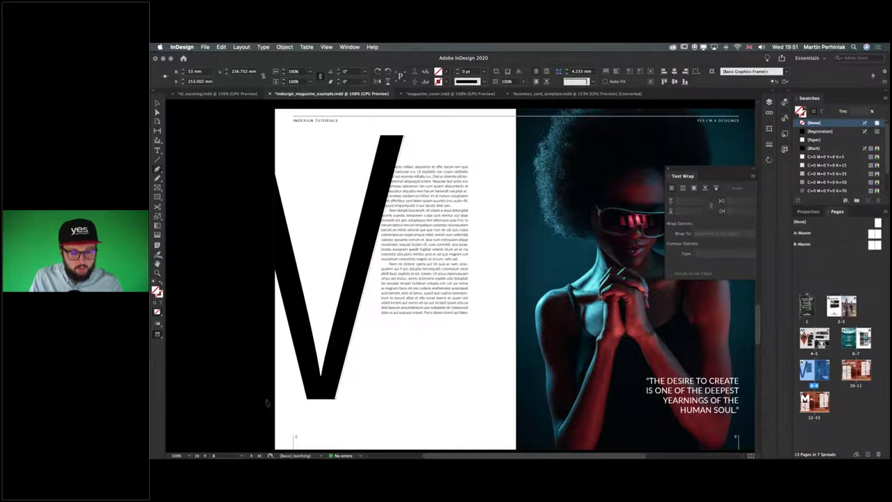
key(v)
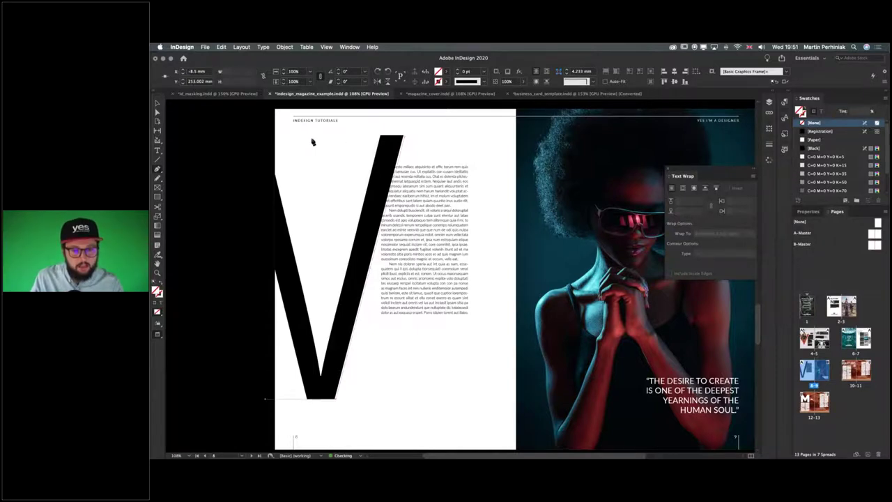
key(a)
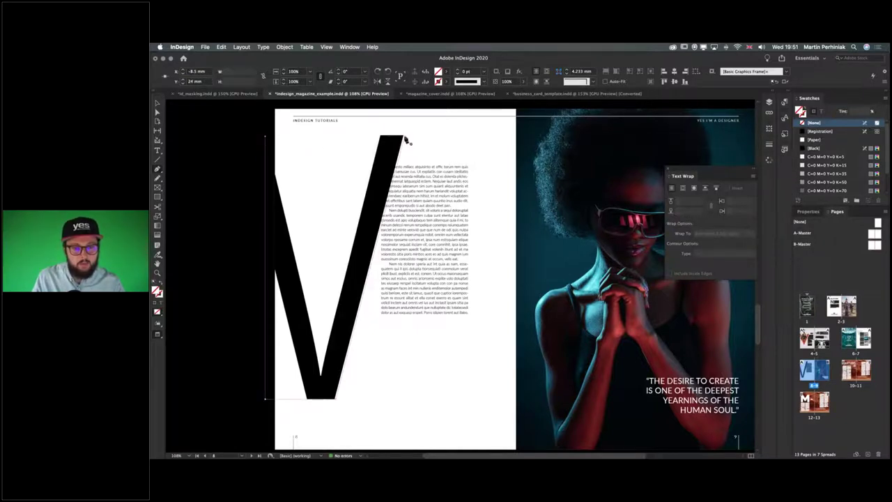
click(394, 167)
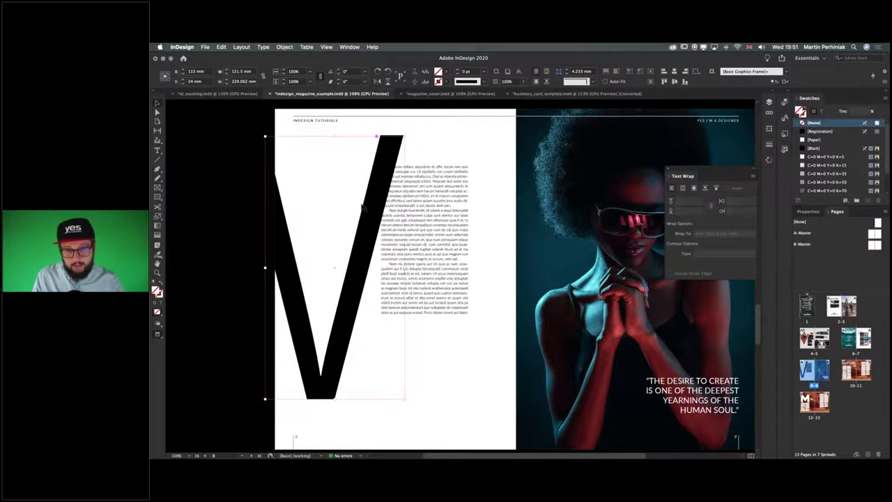
- Wrap the text around the V's object shape with the offset raised three steps
click(695, 190)
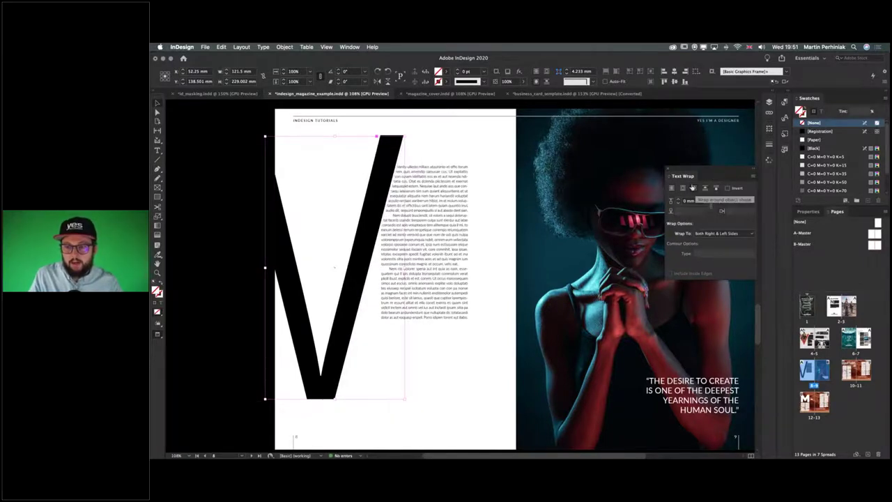
click(677, 199)
click(678, 199)
click(677, 199)
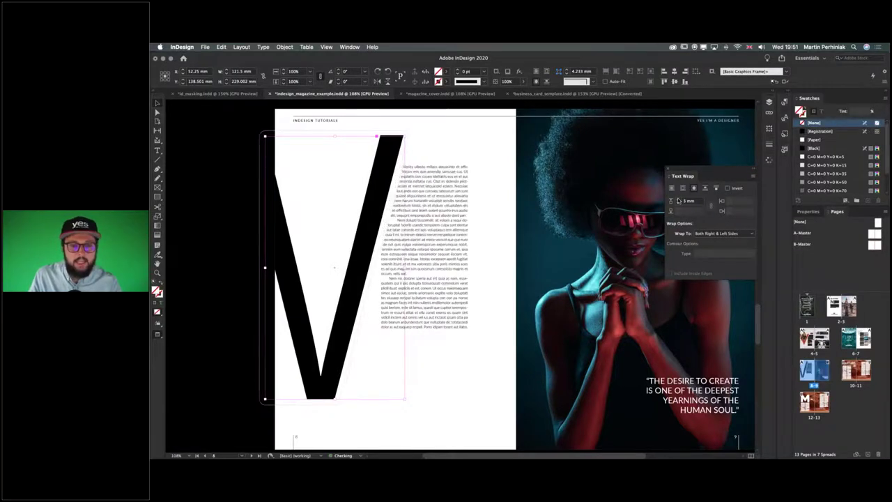
click(224, 160)
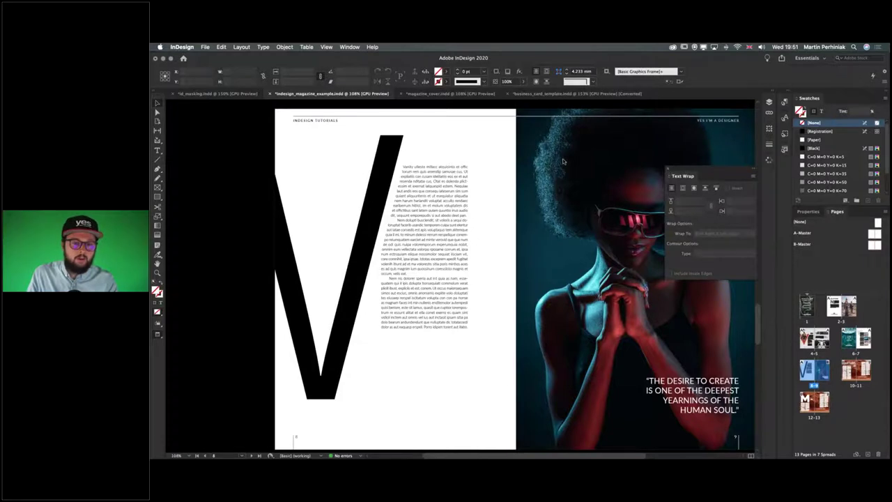
click(667, 171)
- Nudge the V slightly right and down
click(278, 202)
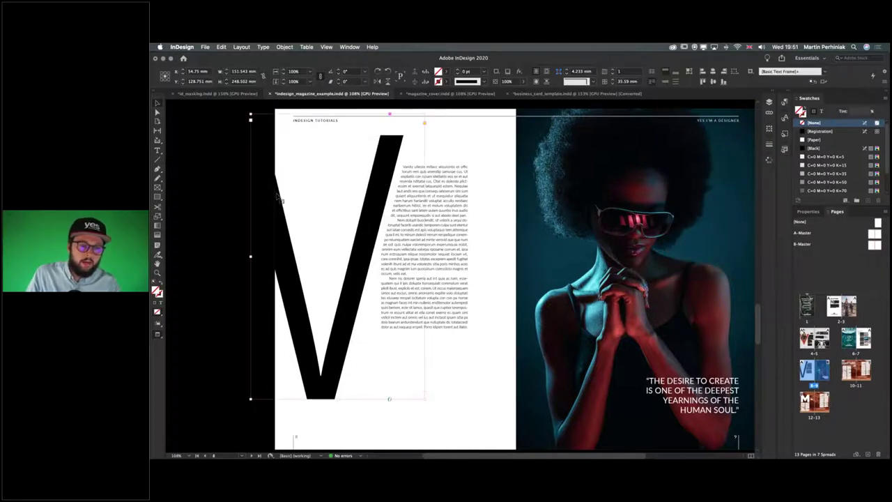
drag(219, 178, 285, 215)
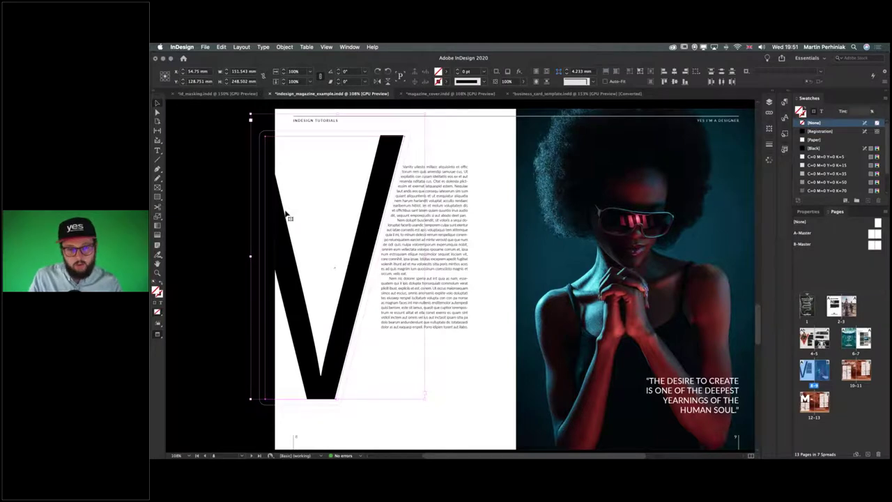
key(super+shift+a)
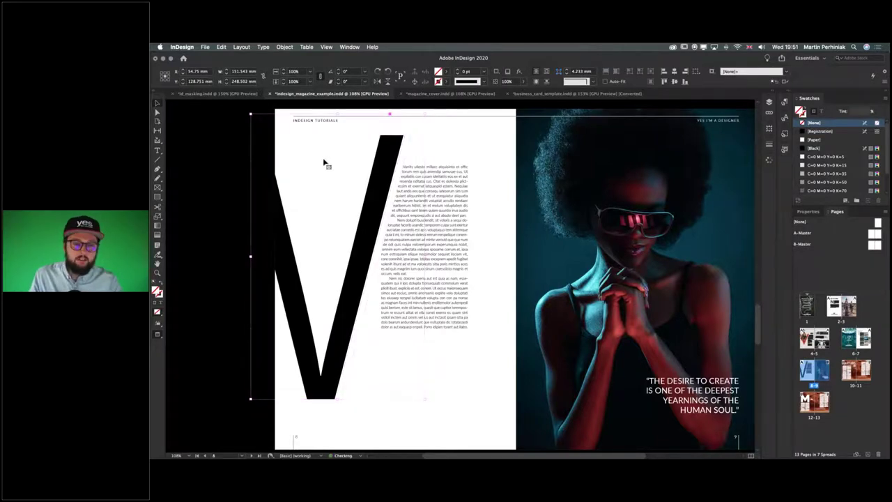
drag(325, 181, 355, 180)
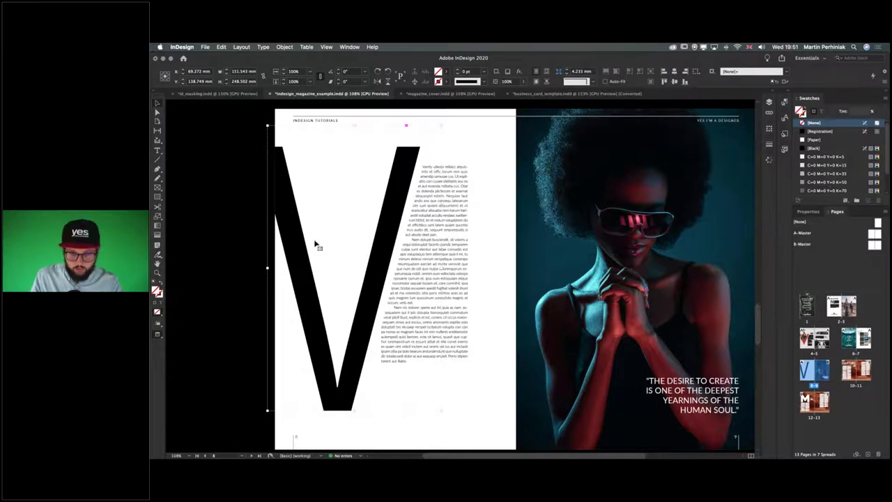
click(234, 201)
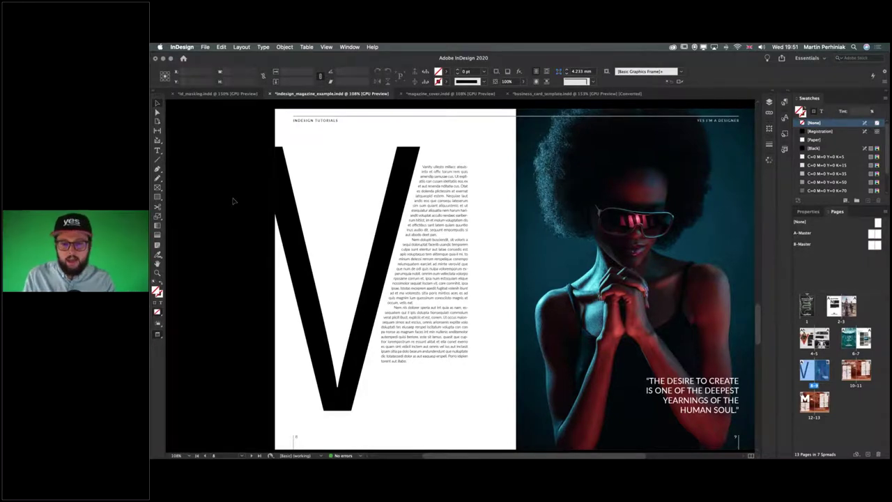
- Page through the MARTIANS and big M spreads, then switch via id_masking.indd to business_card_template.indd
key(shift+Page_Down)
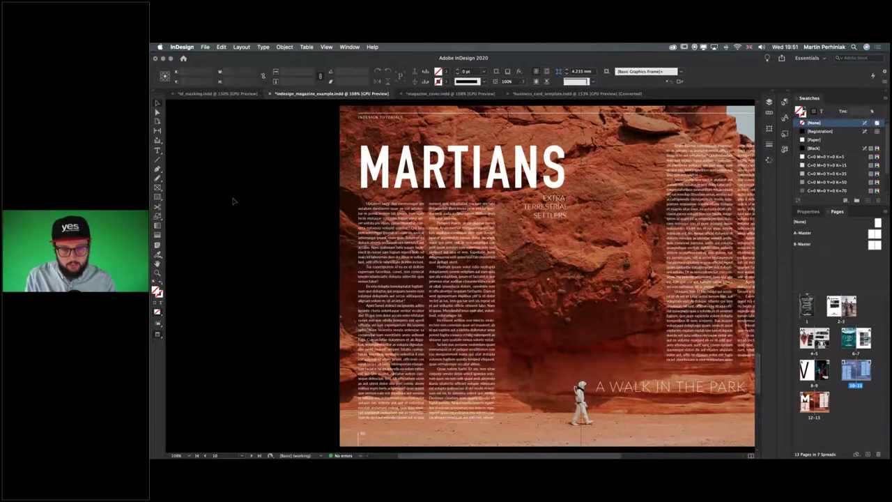
key(shift+Page_Down)
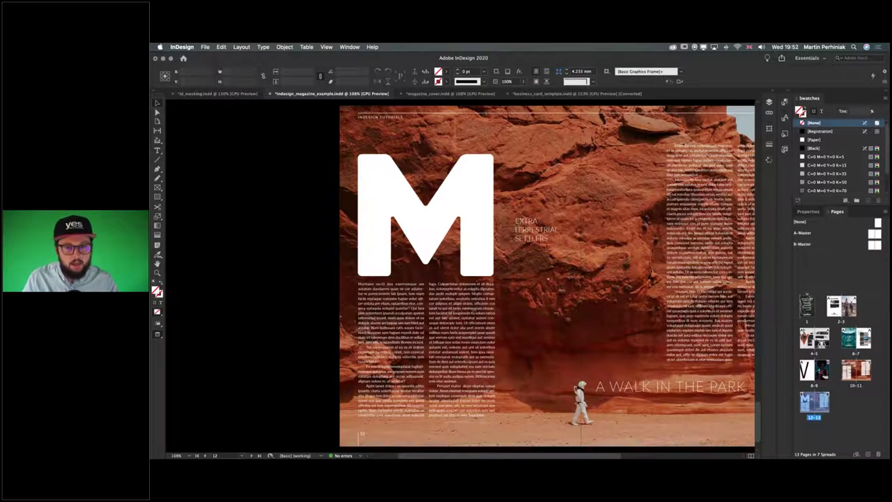
scroll(313, 142, right, 5)
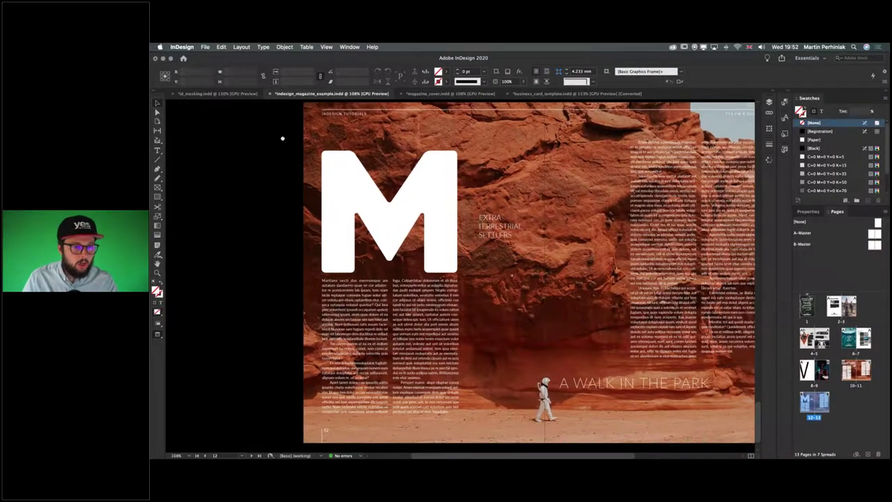
click(209, 92)
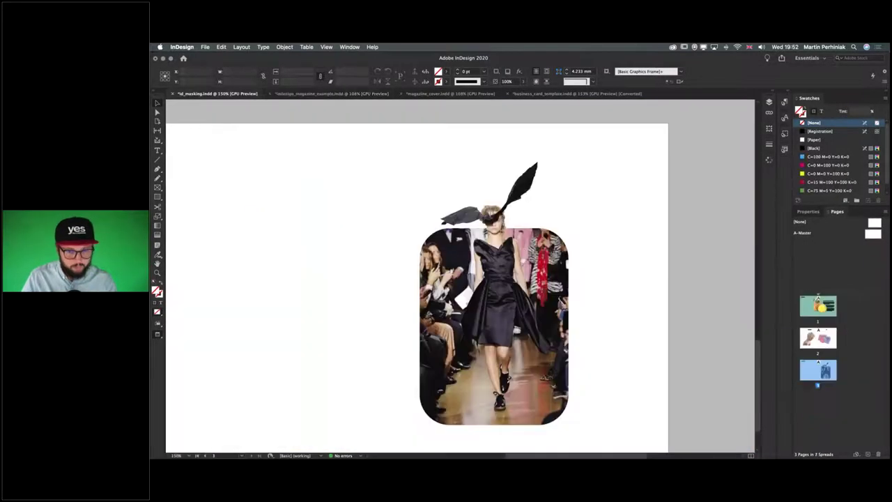
click(545, 95)
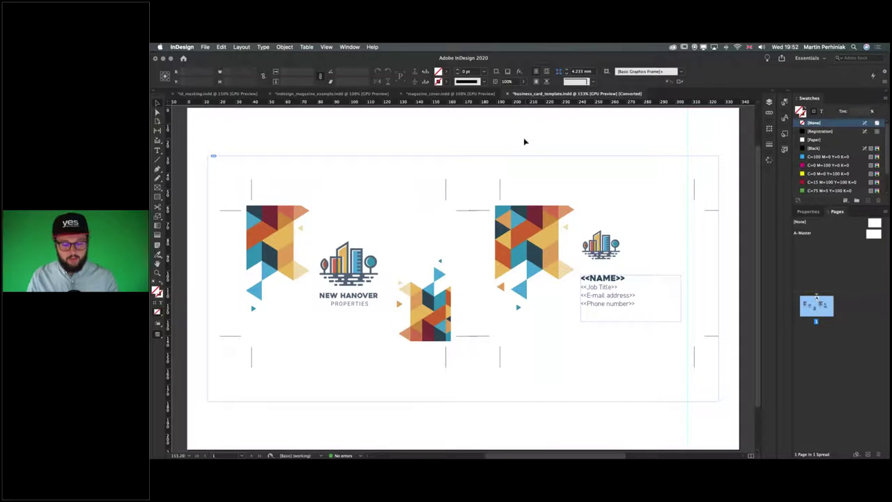
- Switch to Preview mode, select the card's contact-details text frame, and zoom in
key(w)
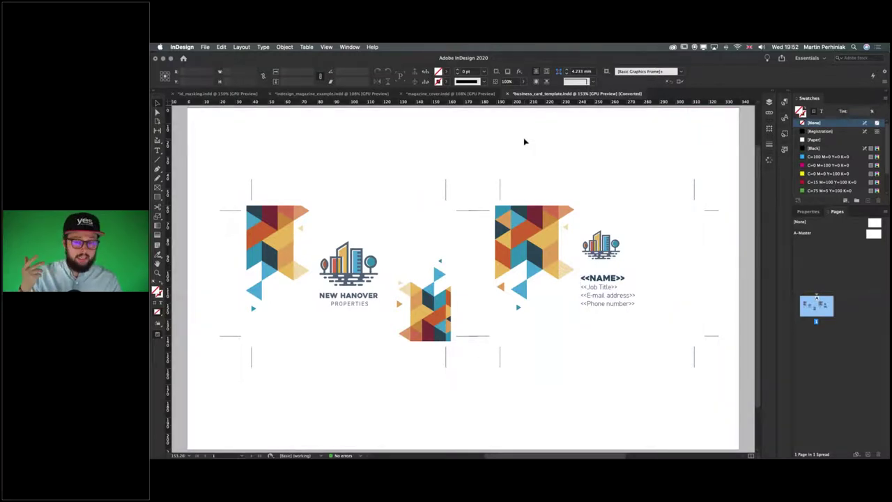
click(534, 154)
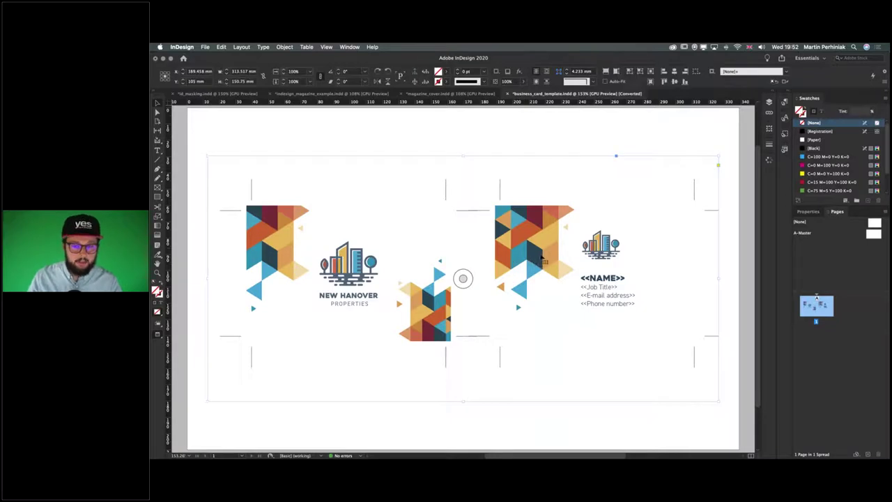
double_click(635, 309)
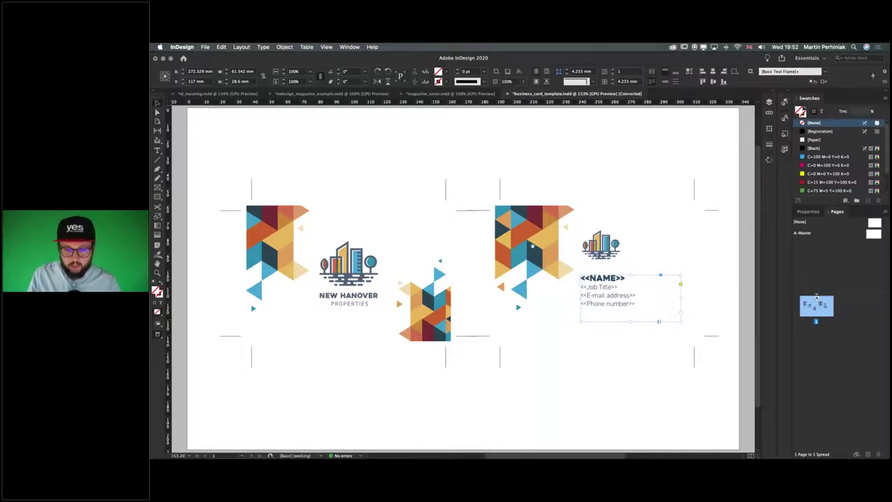
scroll(531, 245, up, 3)
scroll(514, 285, up, 3)
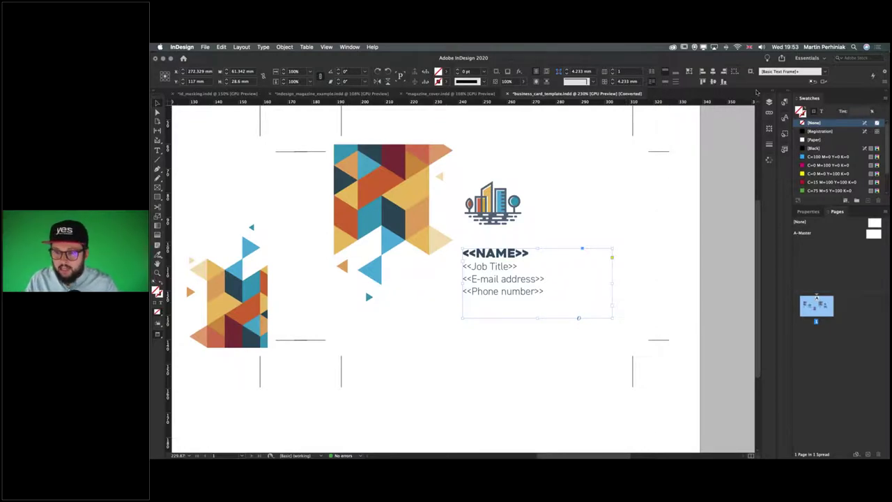
click(351, 50)
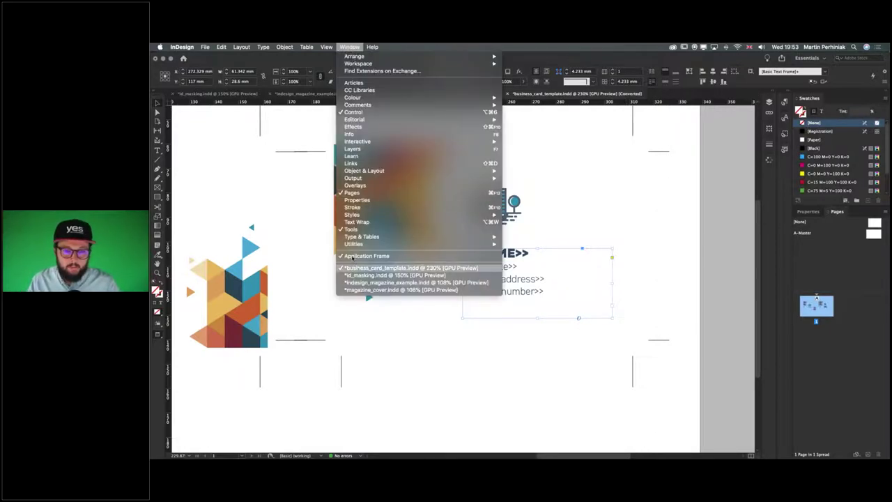
- Open the Data Merge panel, drag it beside the pasteboard, and switch to Finder
mouse_move(486, 244)
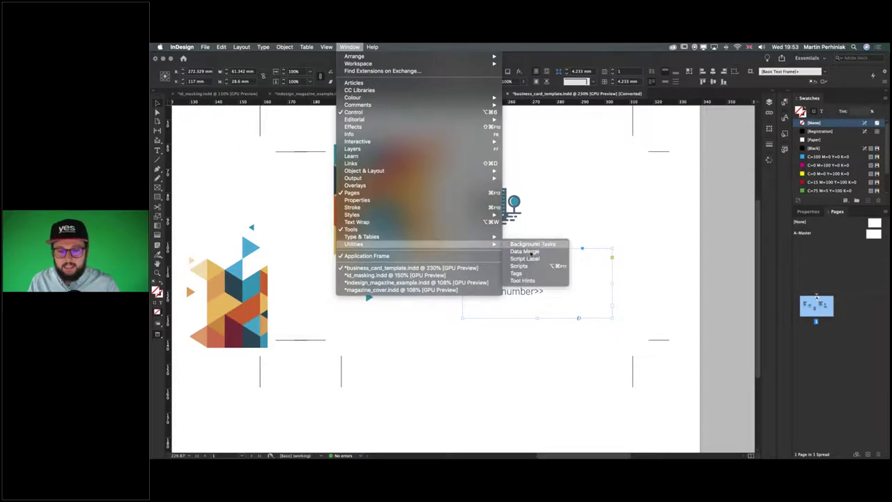
click(519, 252)
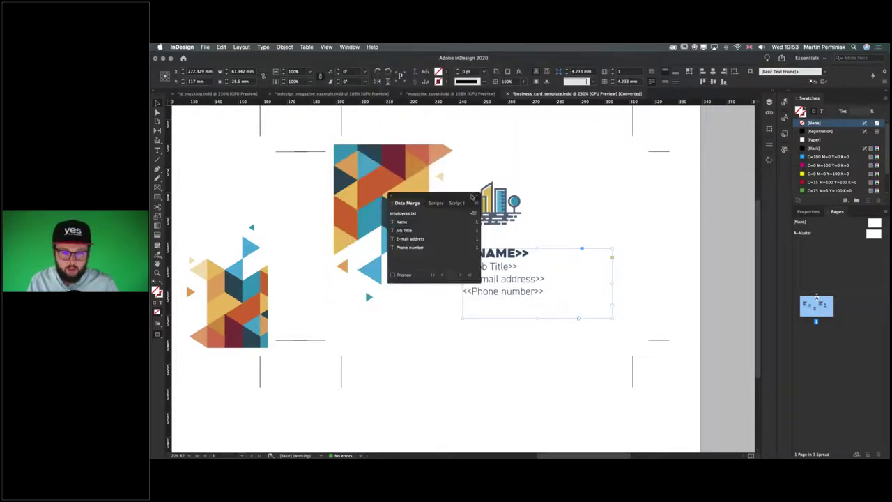
drag(406, 202, 670, 195)
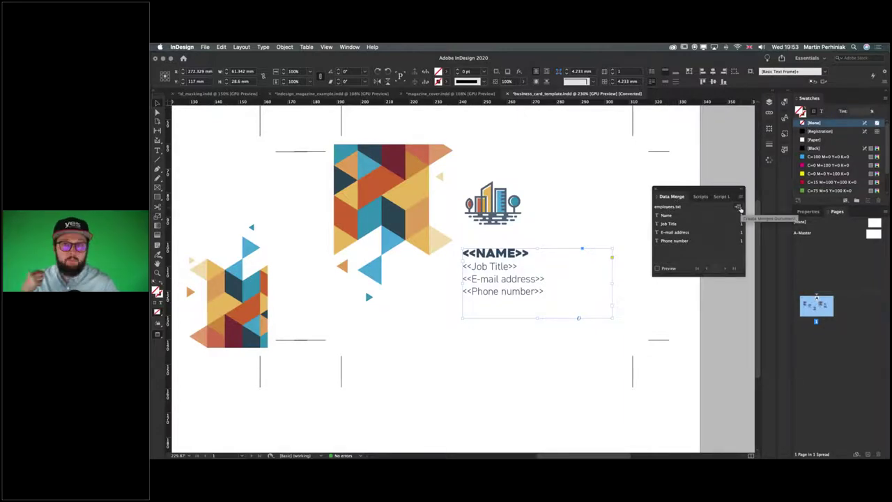
key(super+Tab)
key(super+Tab)
key(super+Tab)
key(super+Tab)
key(super+Tab)
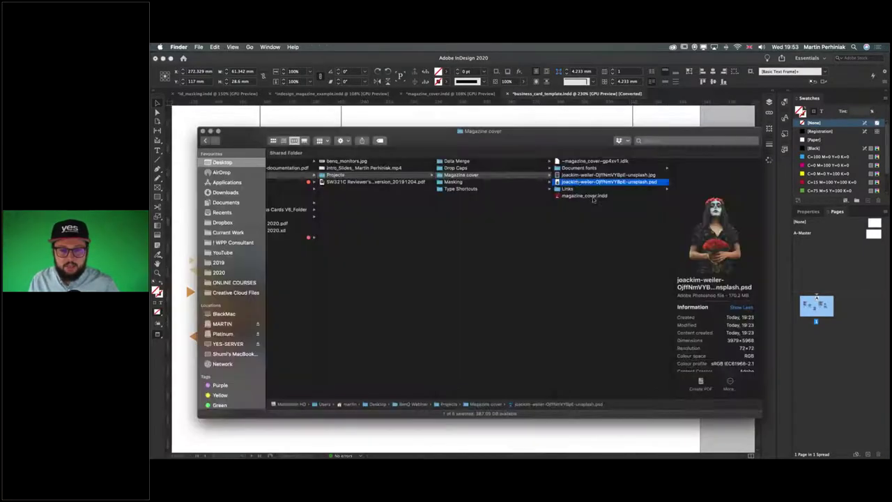
- Quick Look the employees file in the Data Merge folder, then return to InDesign
click(458, 162)
click(576, 184)
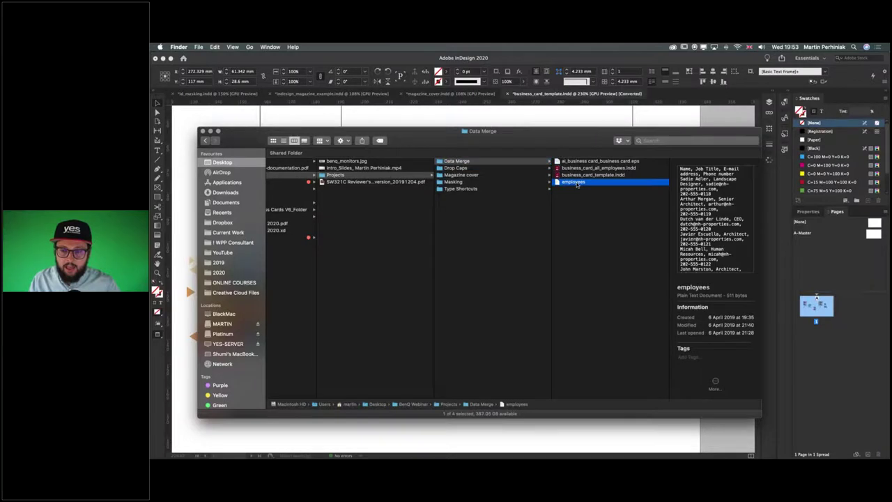
key(space)
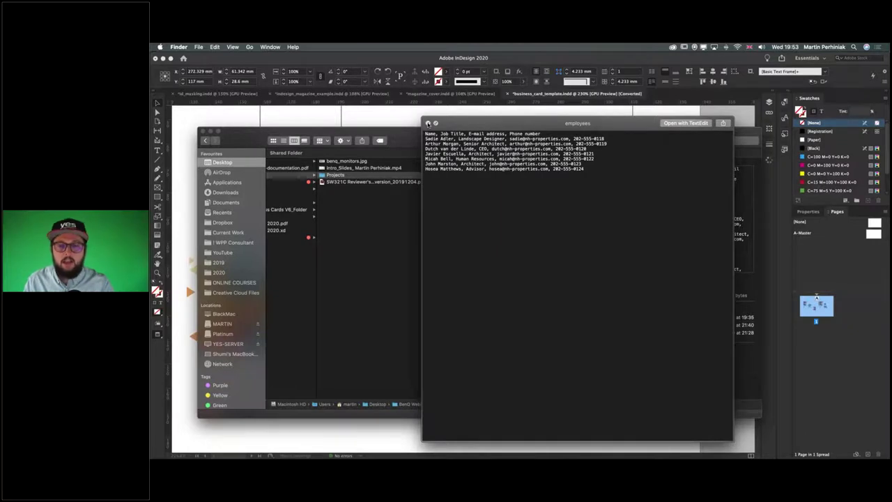
click(428, 123)
key(super+Tab)
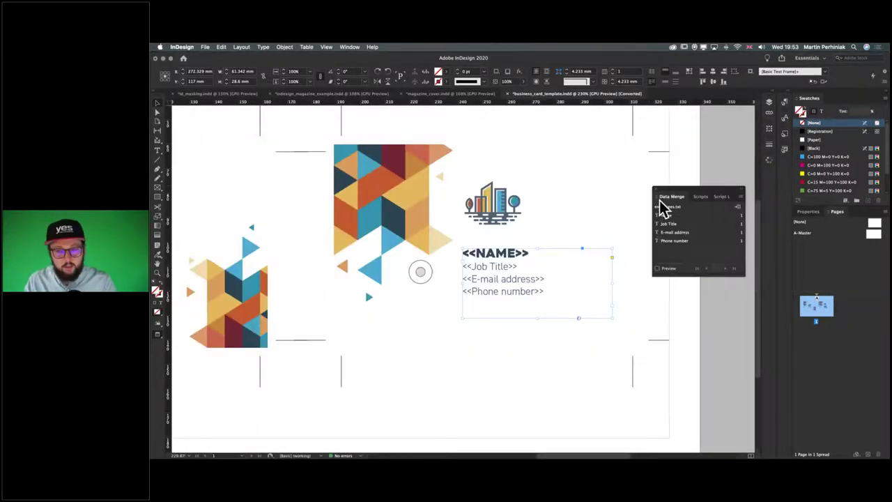
- Preview the merged employee data on the card, stepping six records forward and two back
click(656, 268)
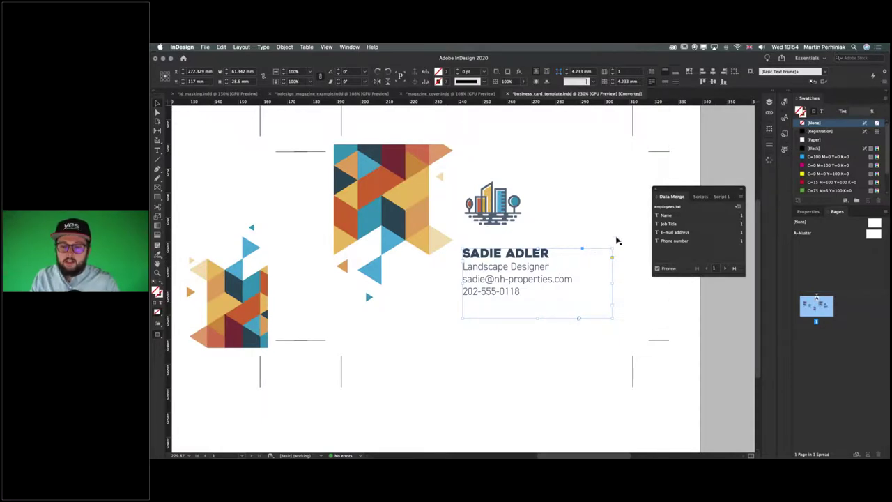
click(725, 268)
click(725, 267)
click(725, 267)
click(724, 268)
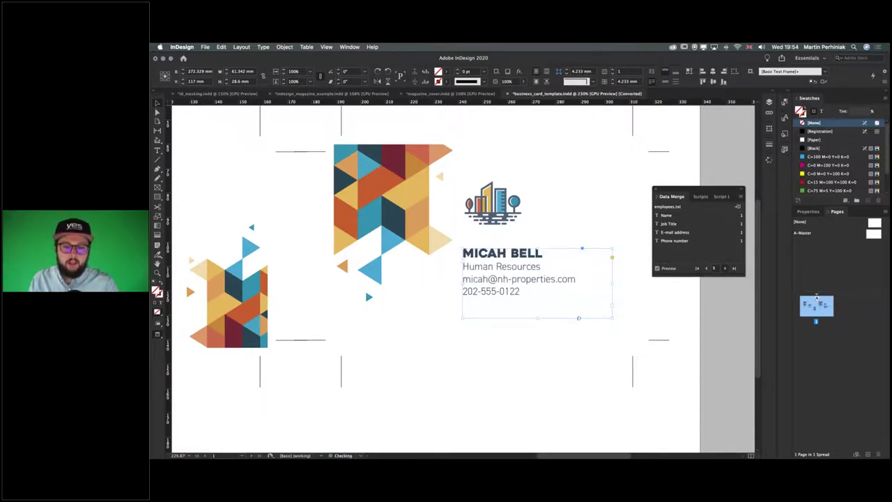
click(725, 267)
click(725, 268)
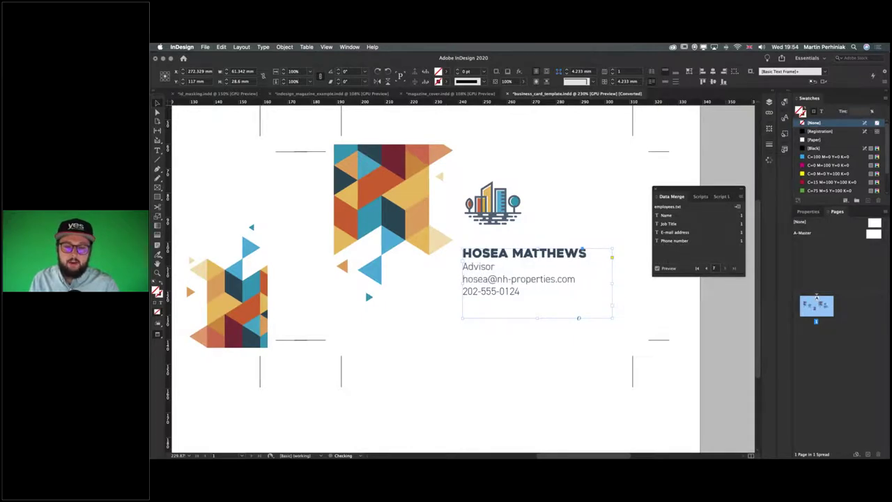
click(706, 268)
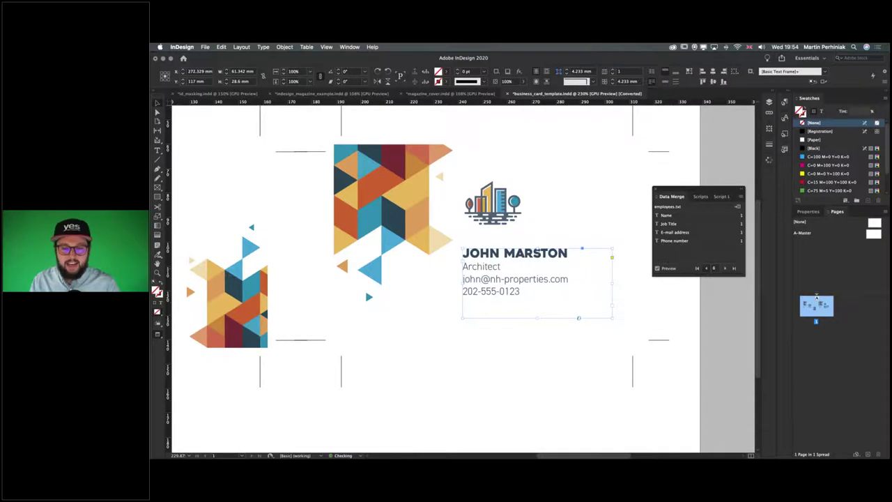
click(705, 268)
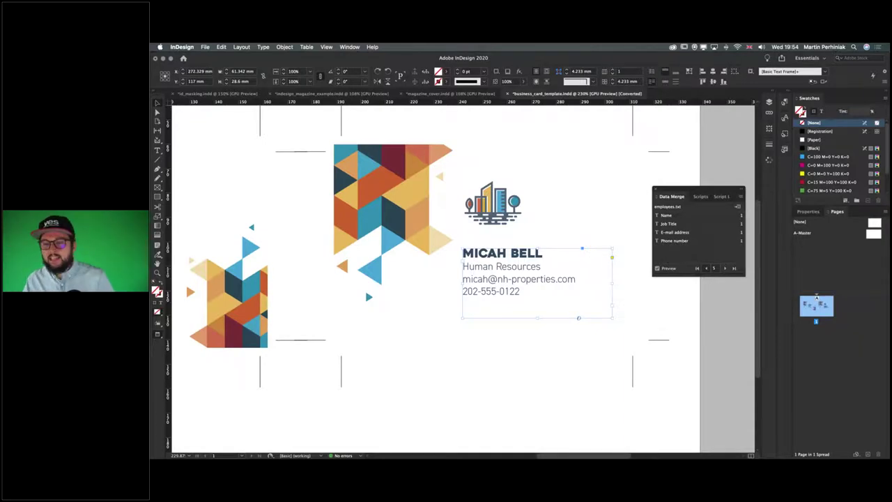
- Close the Data Merge panel, deselect the frame and fit the whole page in view
click(656, 189)
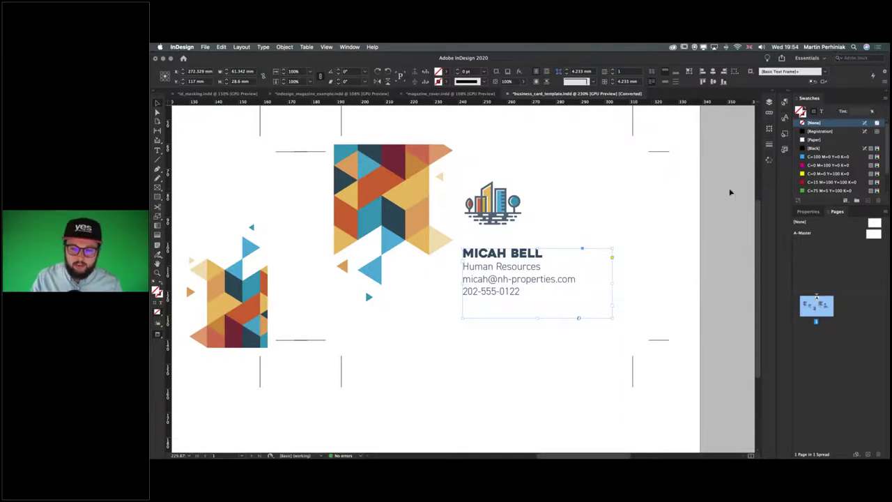
click(731, 191)
key(super+0)
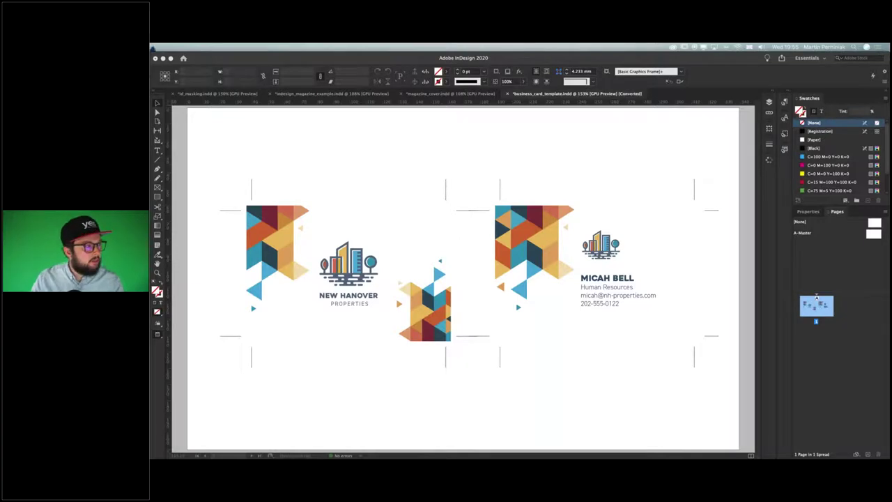
key(super+Tab)
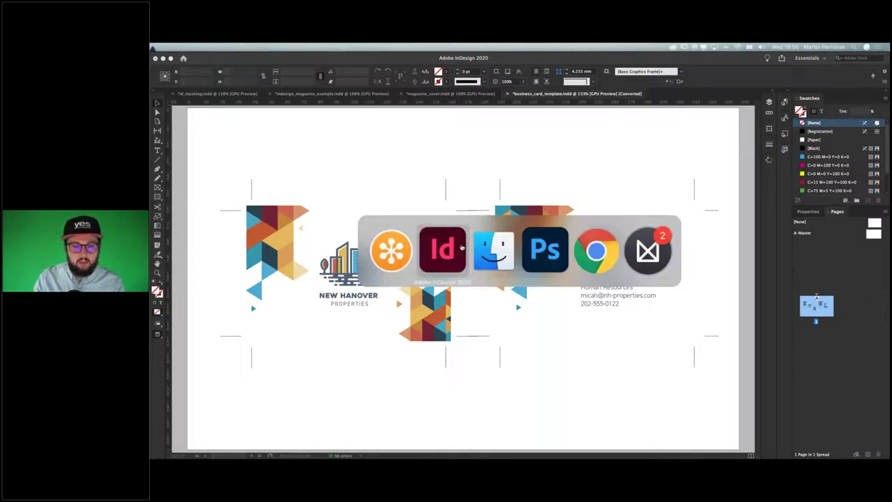
- In Photoshop, compare the Color Balance 1 adjustment on and off, then rename it VIKING
click(546, 249)
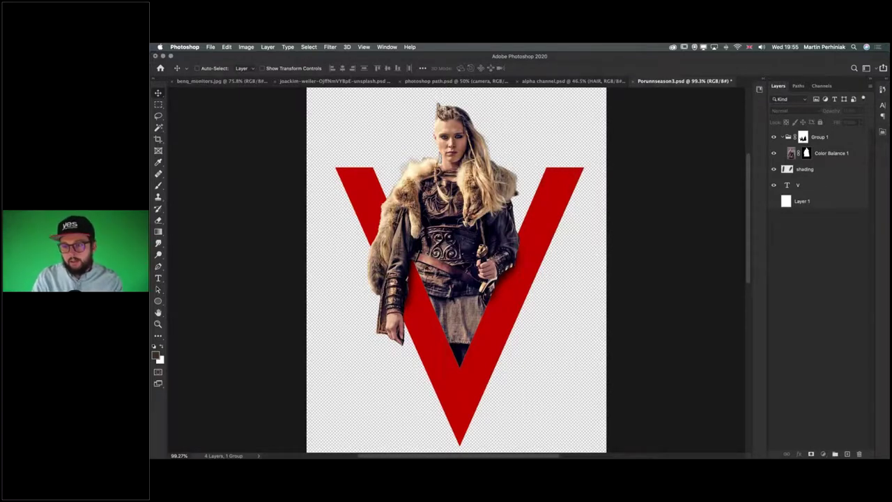
click(834, 154)
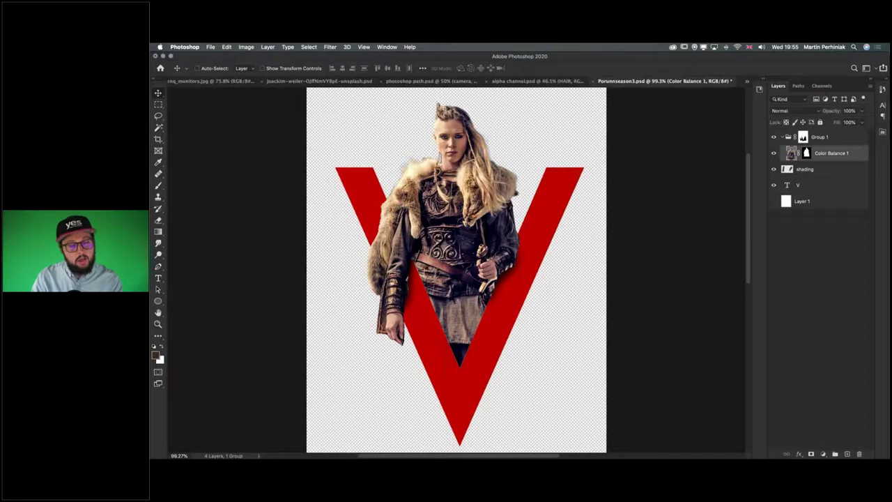
click(774, 154)
click(773, 154)
double_click(829, 153)
text(VIKING)
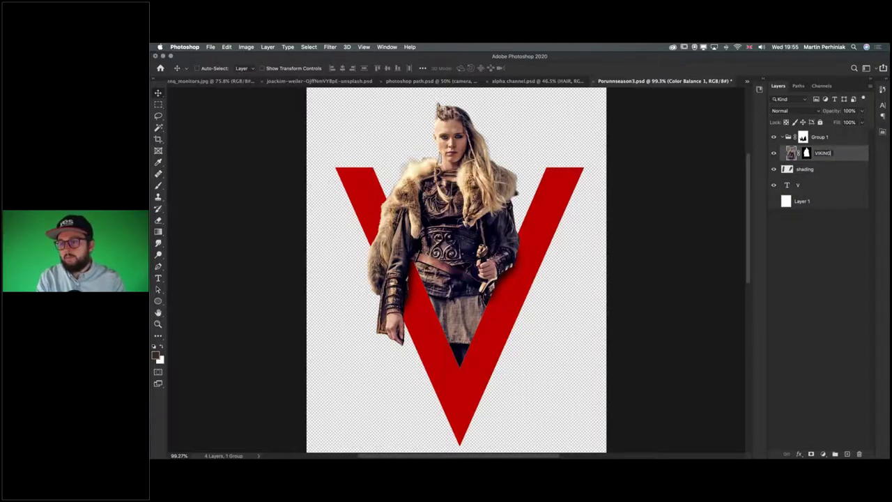
key(Return)
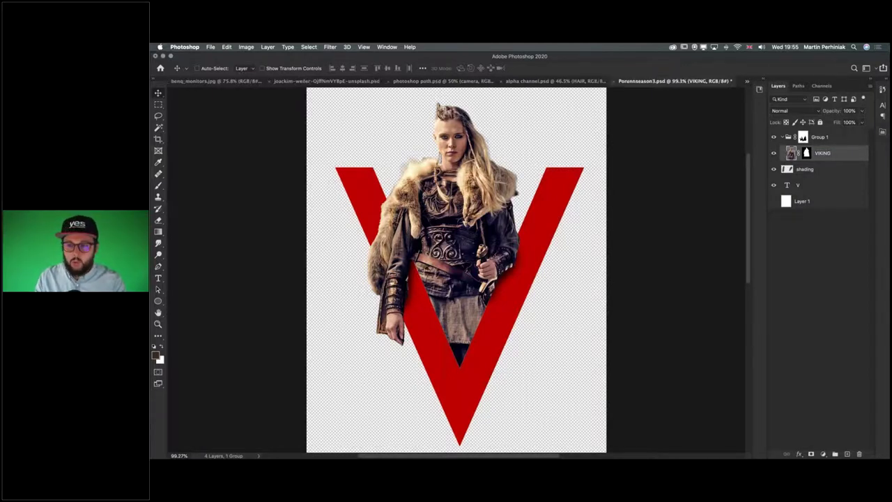
- Check the VIKING layer's visibility and mask, then view Group 1's layer mask alone
click(775, 153)
click(775, 153)
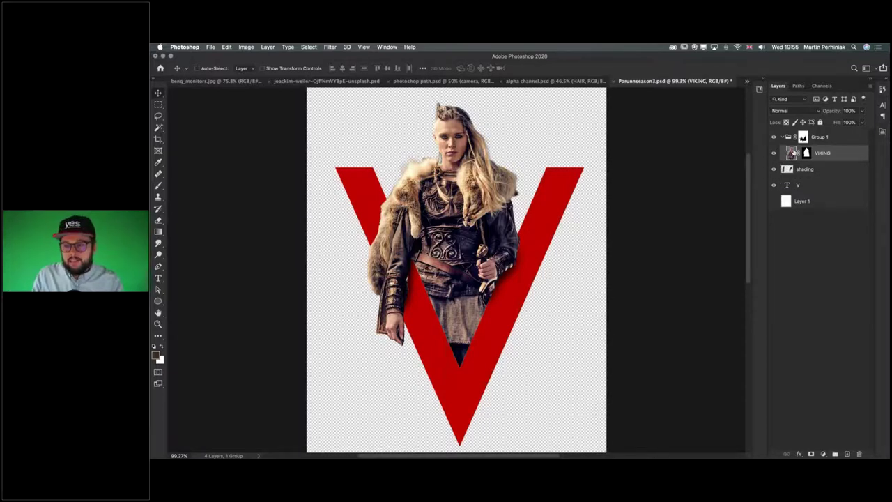
shift+click(808, 154)
shift+click(808, 154)
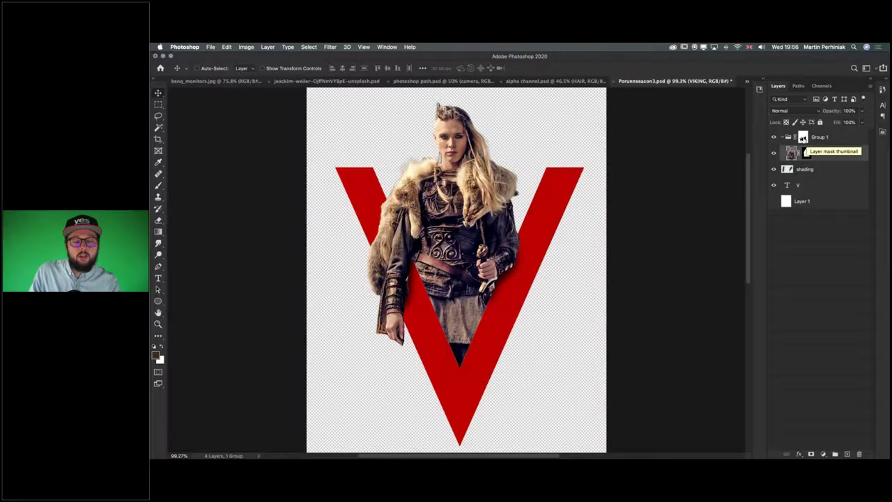
alt+click(803, 138)
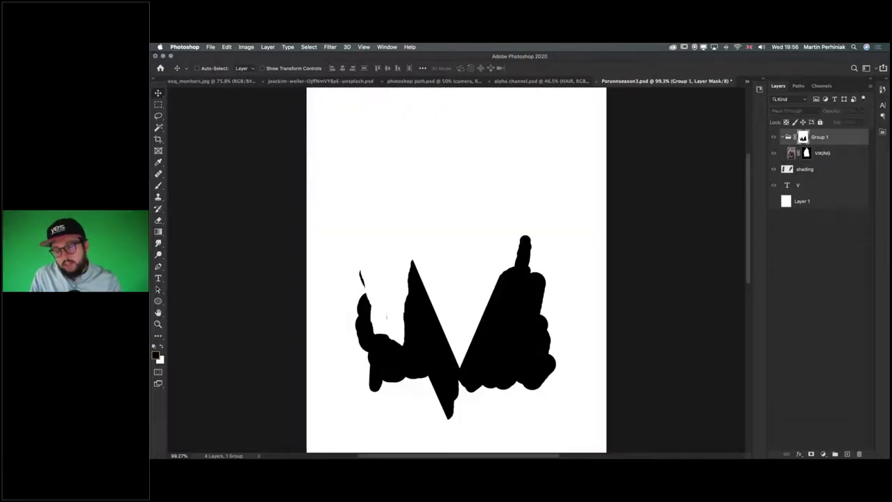
alt+click(803, 137)
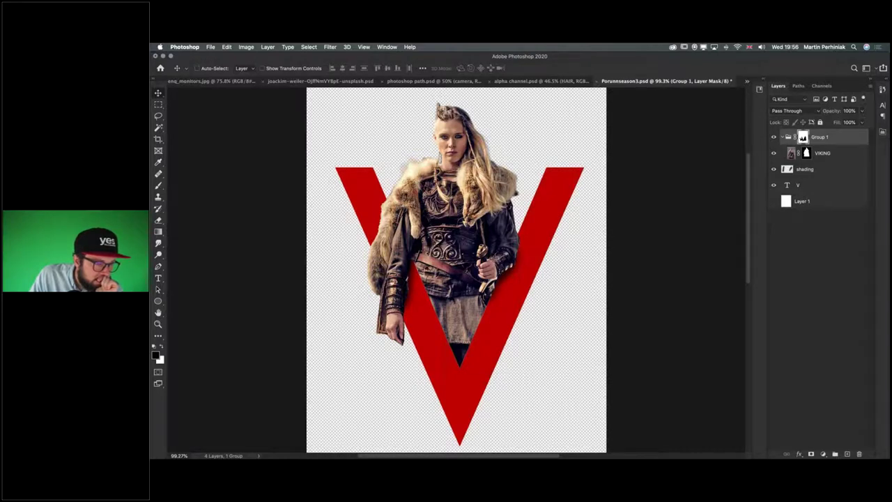
click(312, 47)
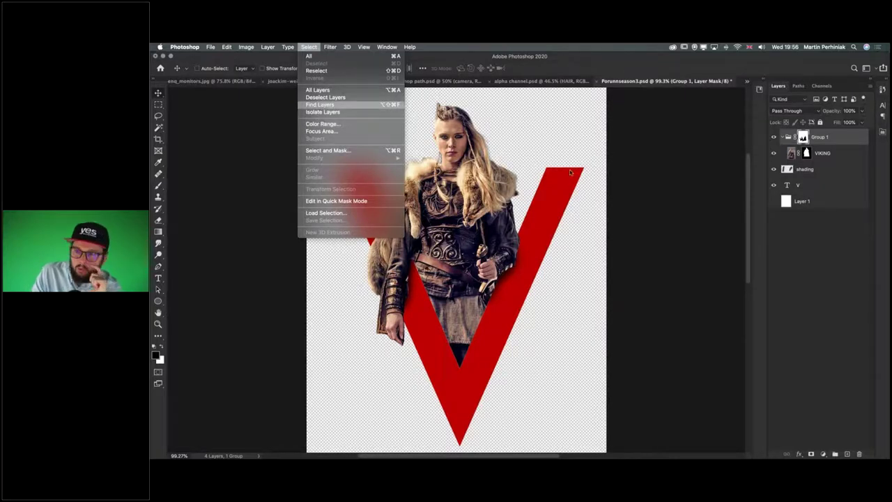
click(857, 242)
click(839, 138)
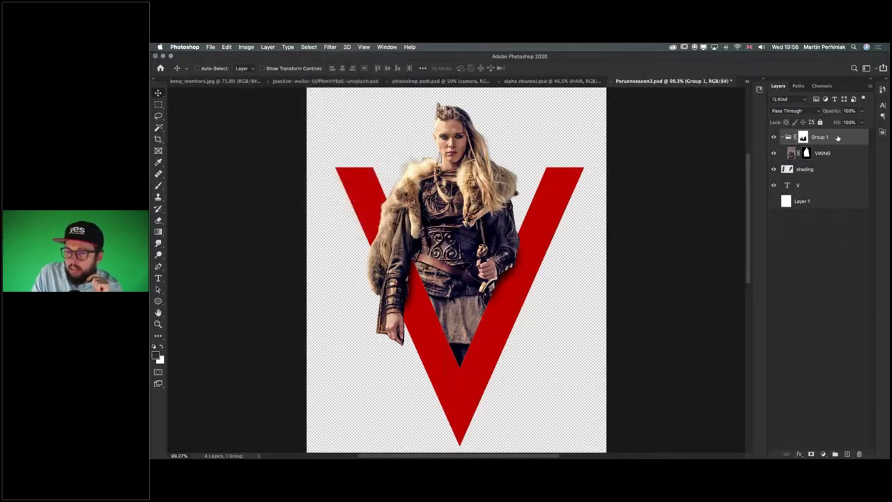
right_click(838, 138)
key(Escape)
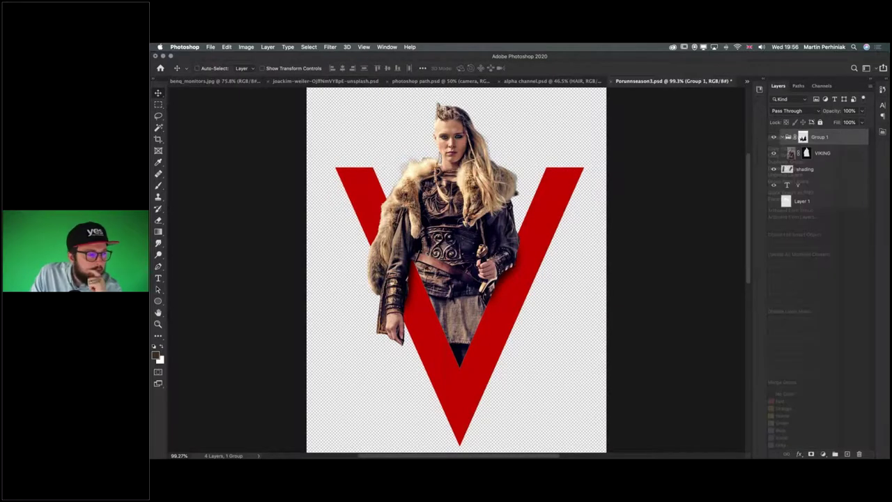
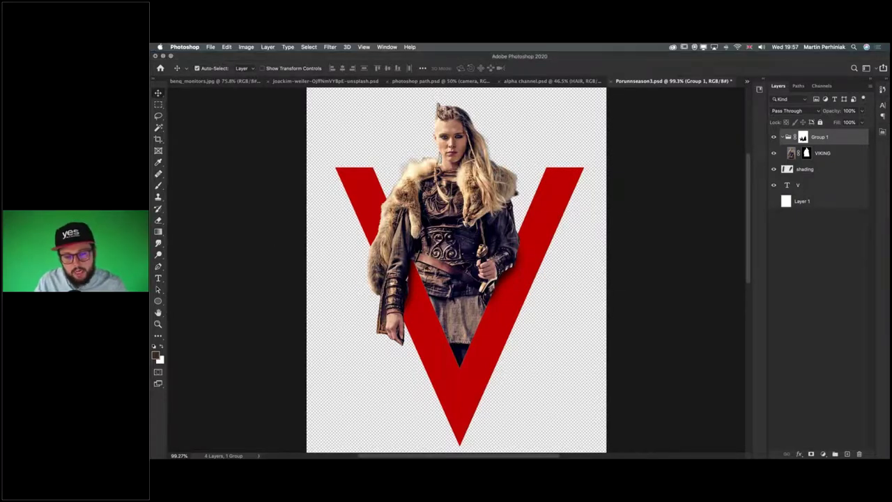
- Switch from Photoshop to InDesign's indesign_magazine_example document
key(super+Tab)
click(566, 249)
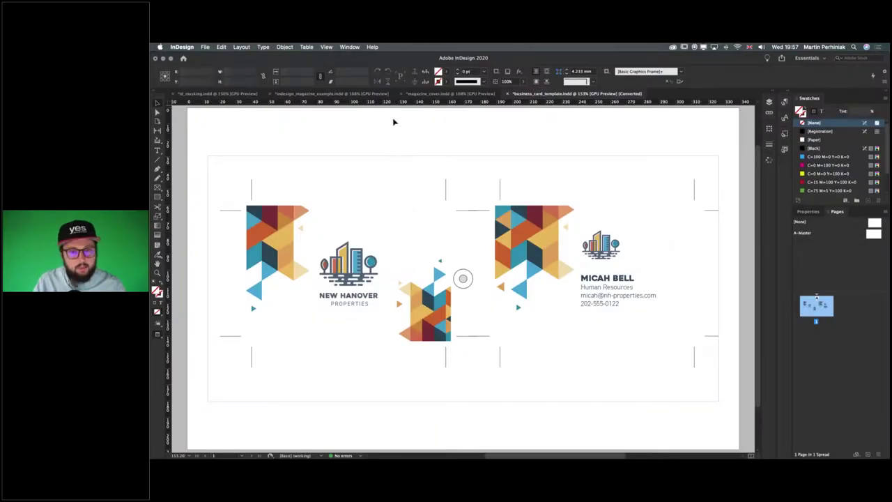
click(326, 94)
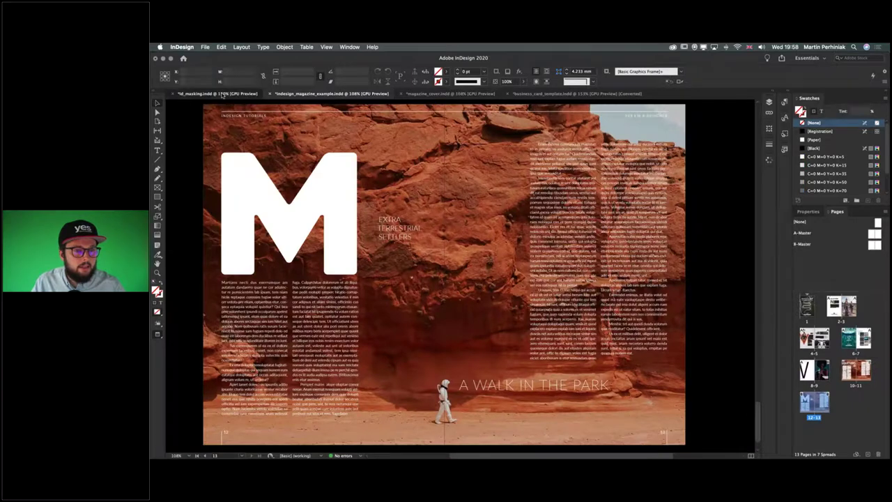
key(super+grave)
click(321, 95)
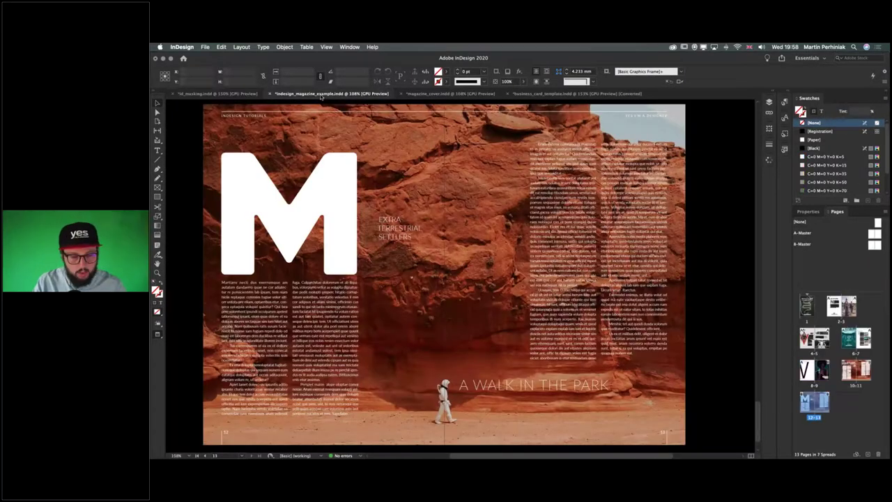
- Page back to spread 8–9 and select the large V character
key(alt+Page_Up)
key(alt+Page_Up)
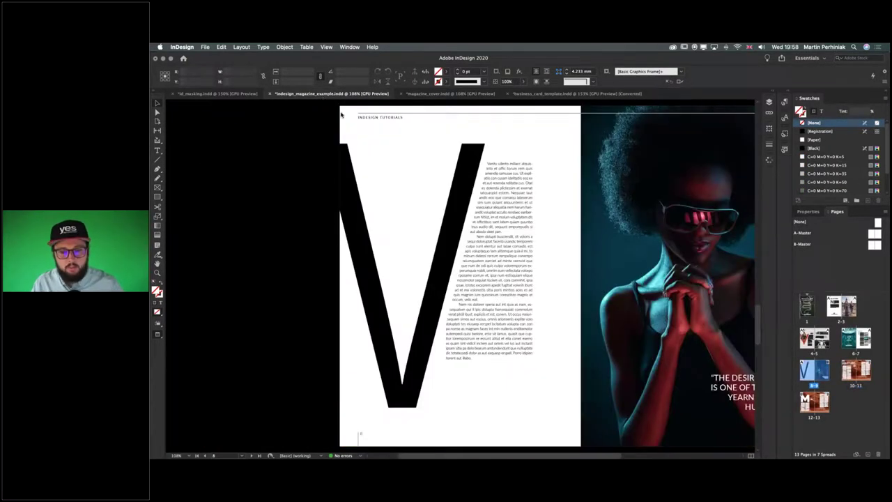
click(421, 219)
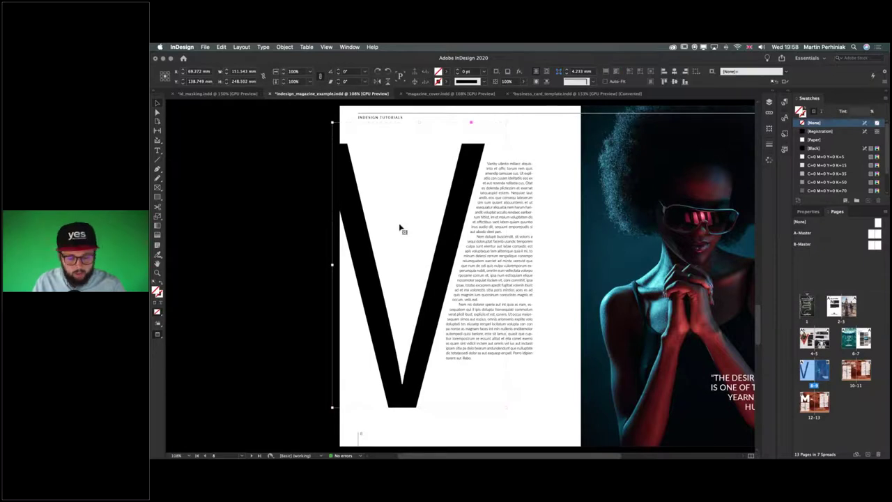
click(358, 224)
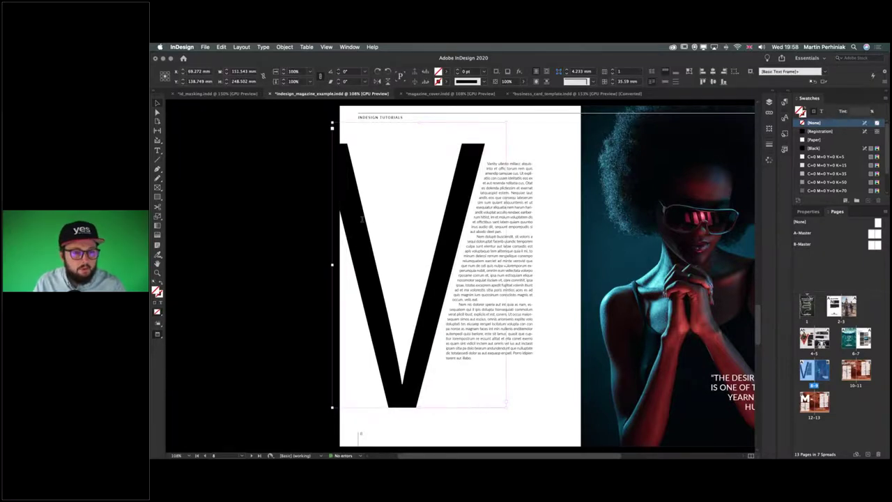
double_click(360, 224)
- Set the big V's font style to UltraBlack
double_click(361, 224)
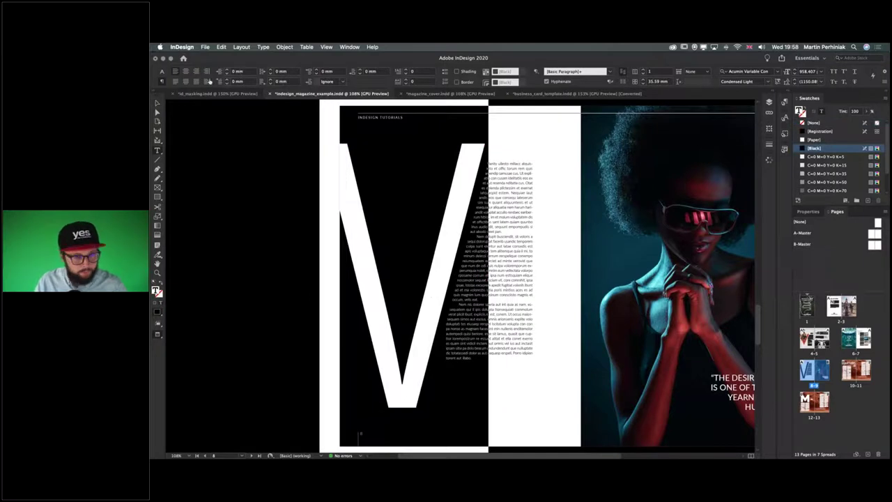
click(161, 72)
click(220, 83)
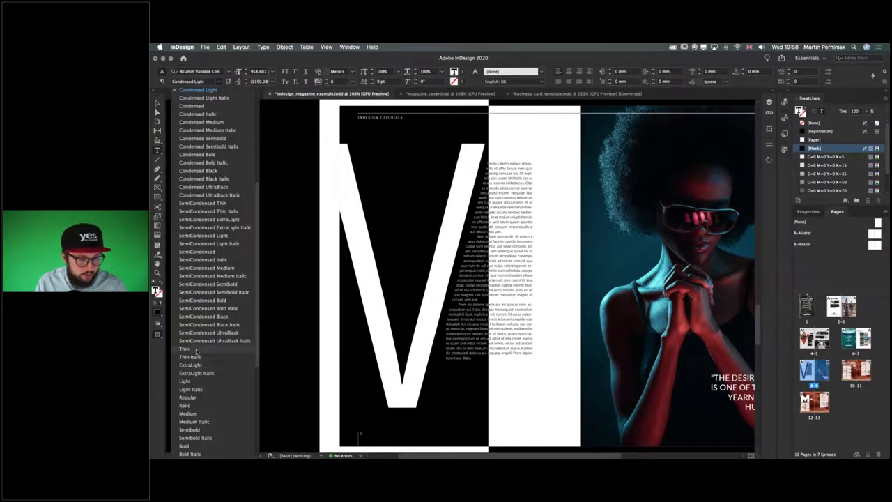
scroll(199, 359, down, 5)
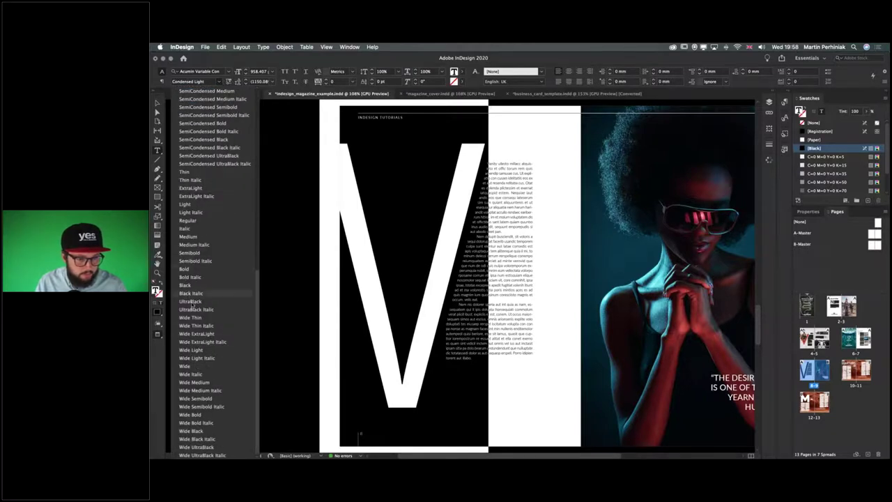
click(190, 301)
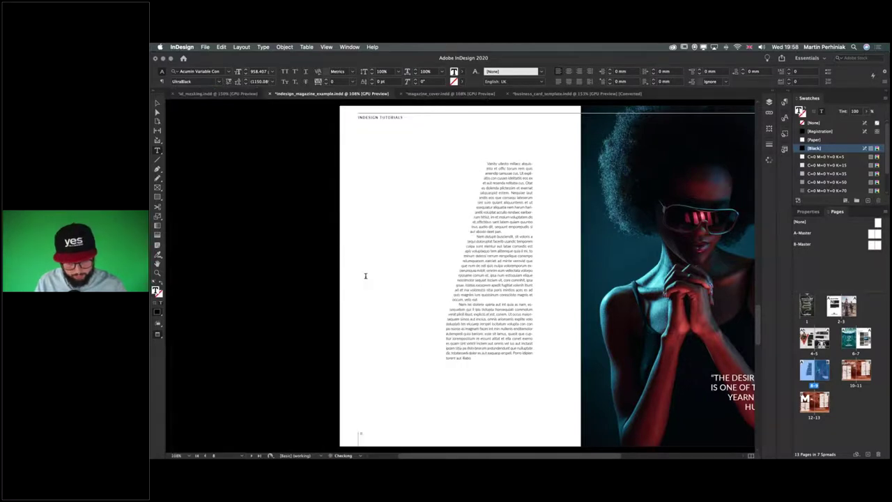
- Move the V frame further right to about X 66.771 mm
key(Escape)
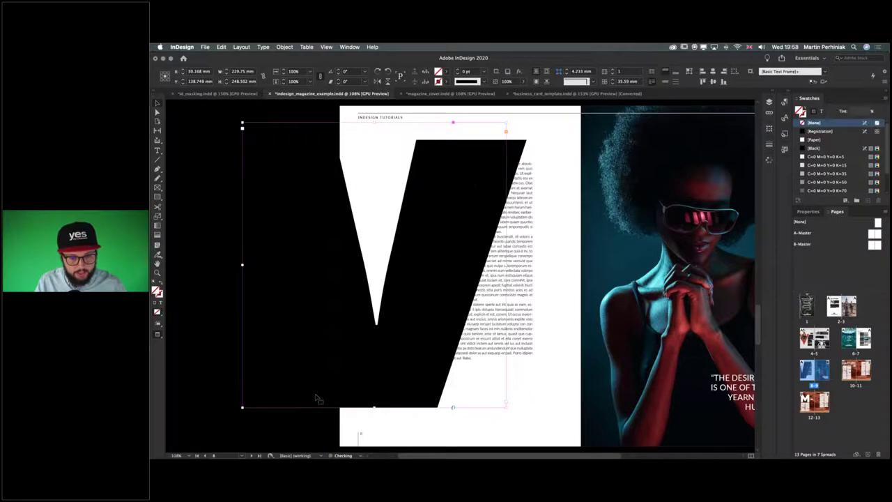
drag(508, 404, 507, 405)
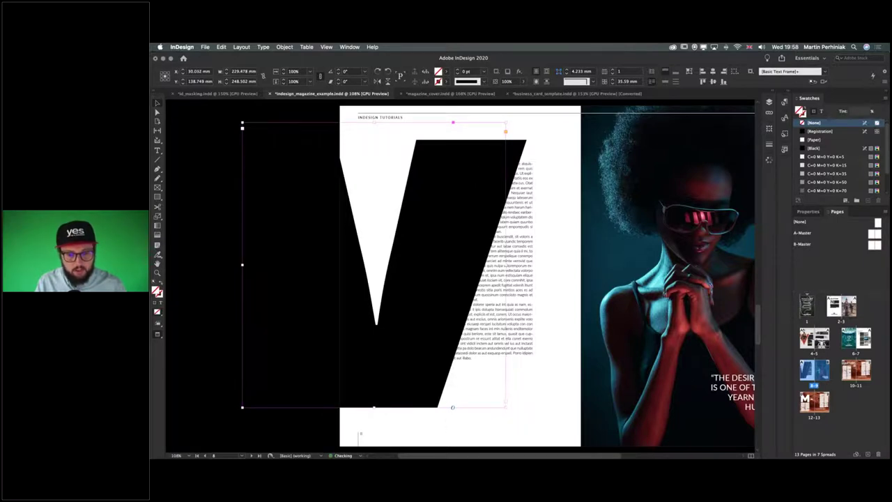
drag(426, 263, 469, 263)
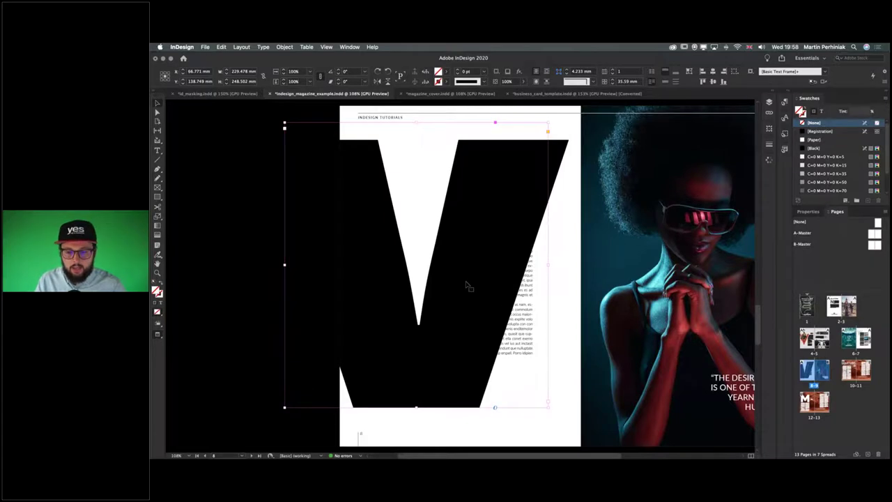
key(ctrl+z)
click(532, 253)
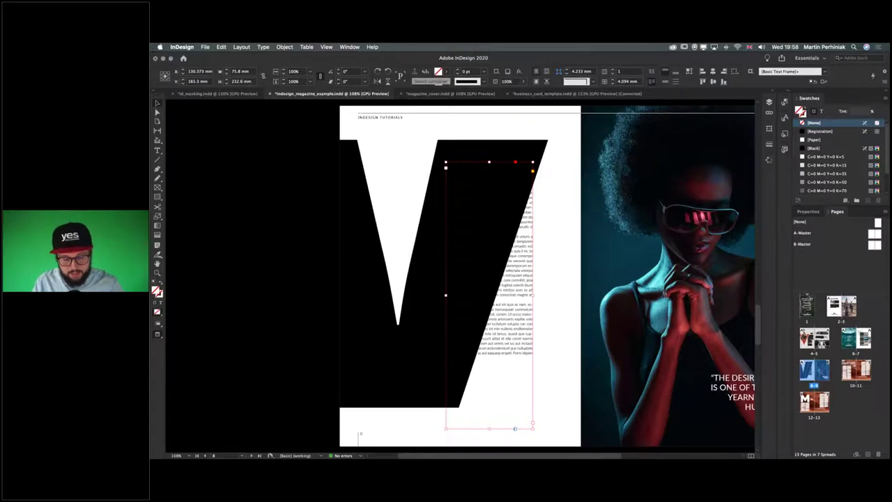
- Select the body text beside the V and try the Control panel fill swatches
key(t)
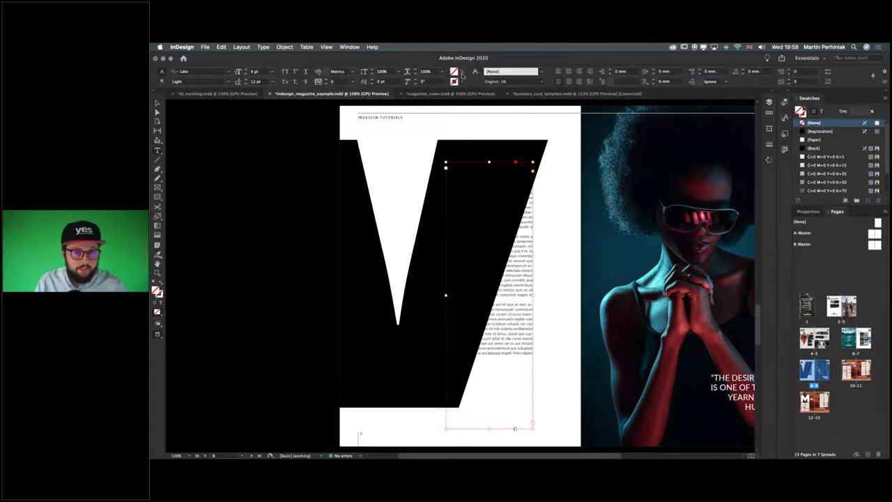
click(462, 75)
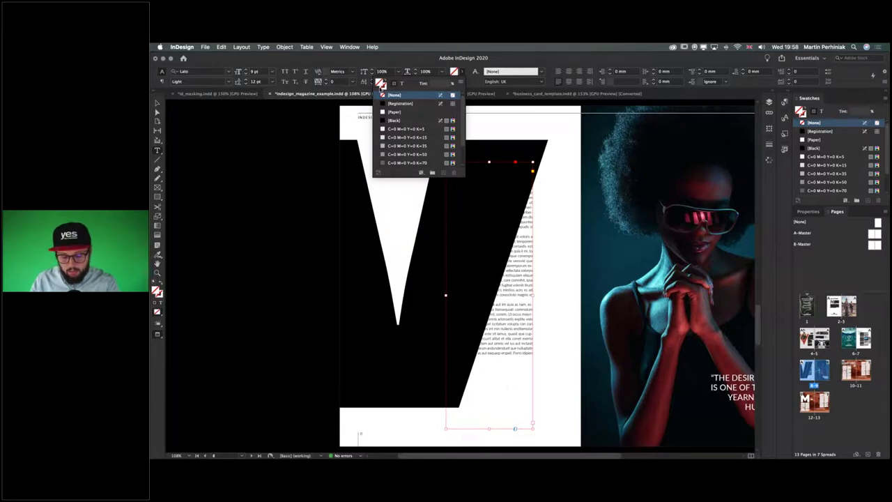
click(444, 70)
click(444, 61)
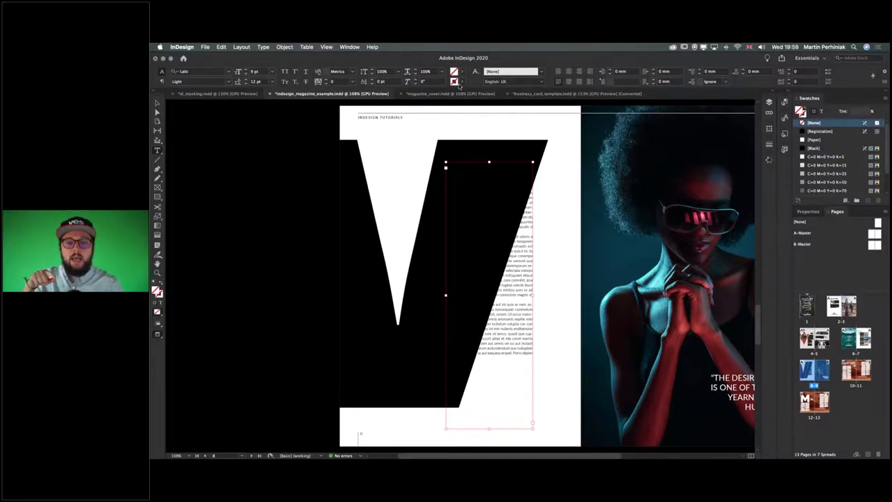
key(j)
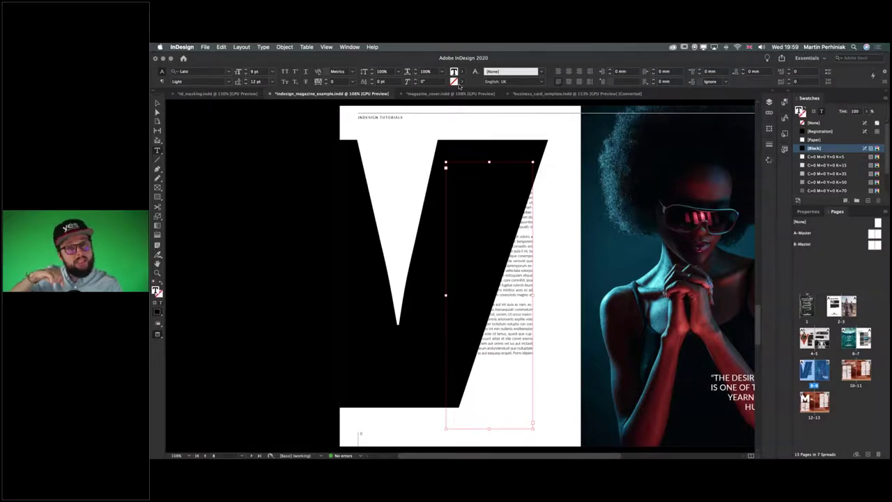
click(461, 73)
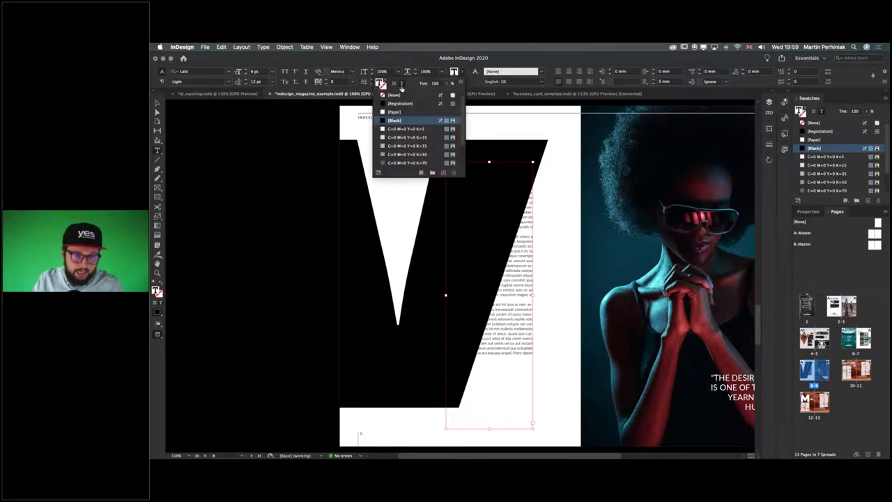
click(394, 85)
click(394, 85)
click(394, 85)
click(393, 85)
click(443, 59)
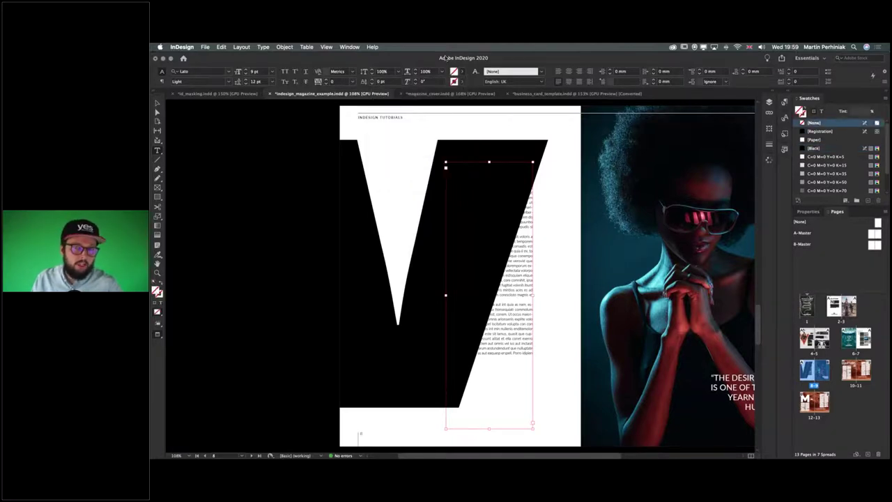
- Colour the body text [Paper] white and move it onto the Entry Points layer
key(j)
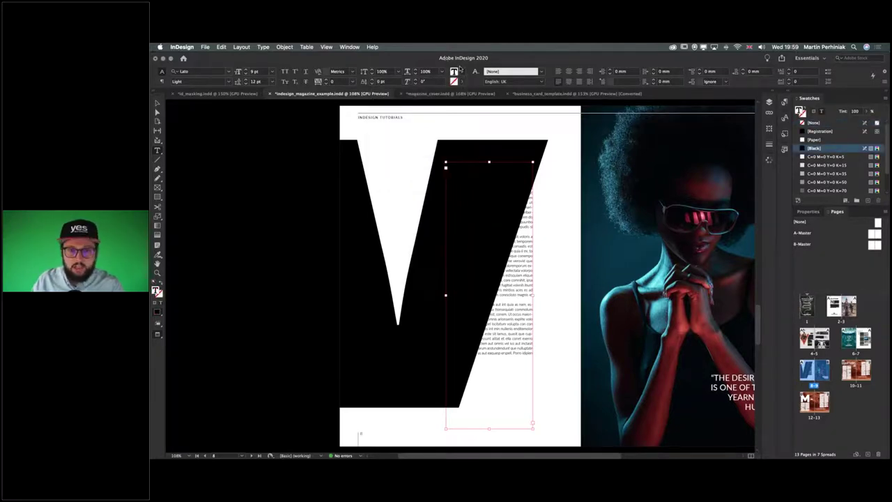
click(463, 73)
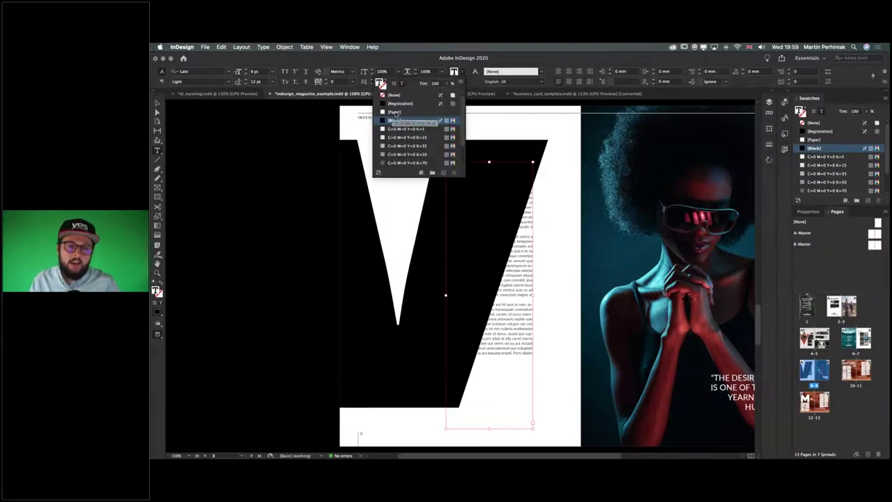
key(Up)
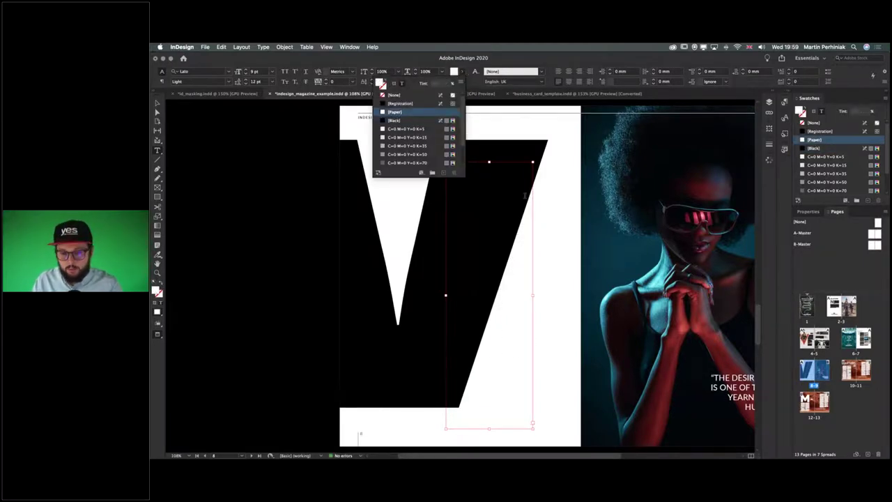
click(159, 104)
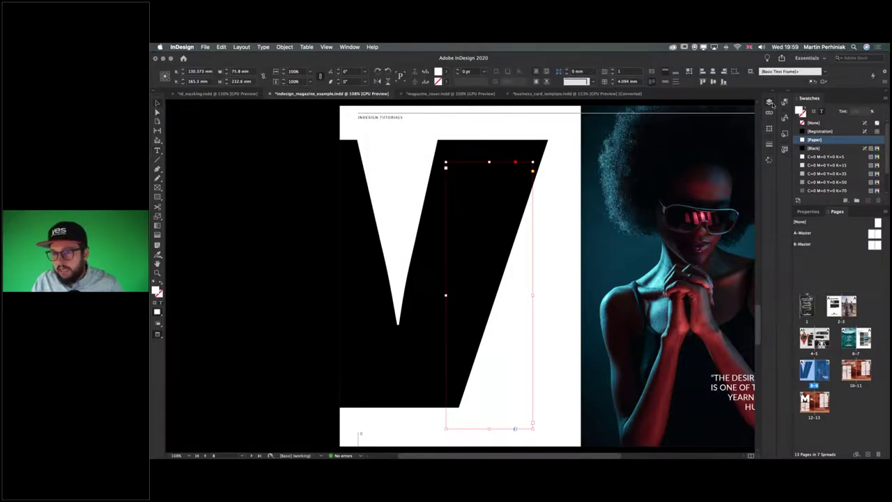
key(F7)
drag(756, 125, 755, 110)
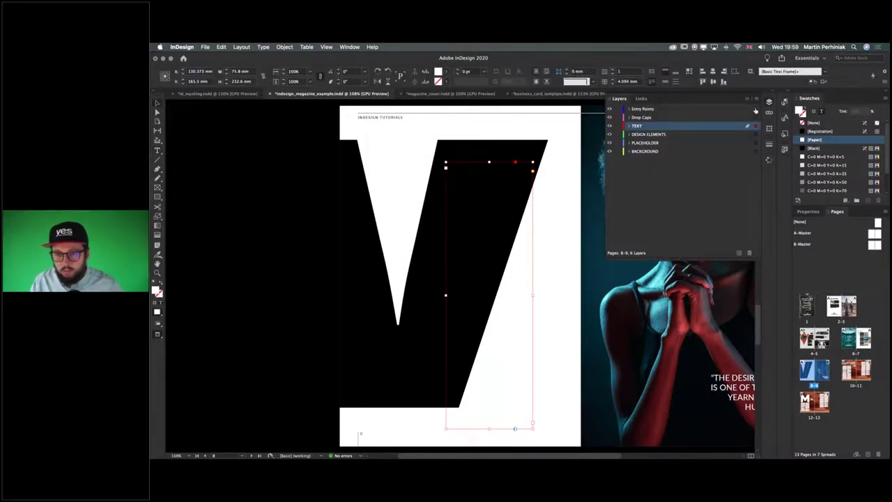
- Position the body text column up and left over the black V
click(474, 129)
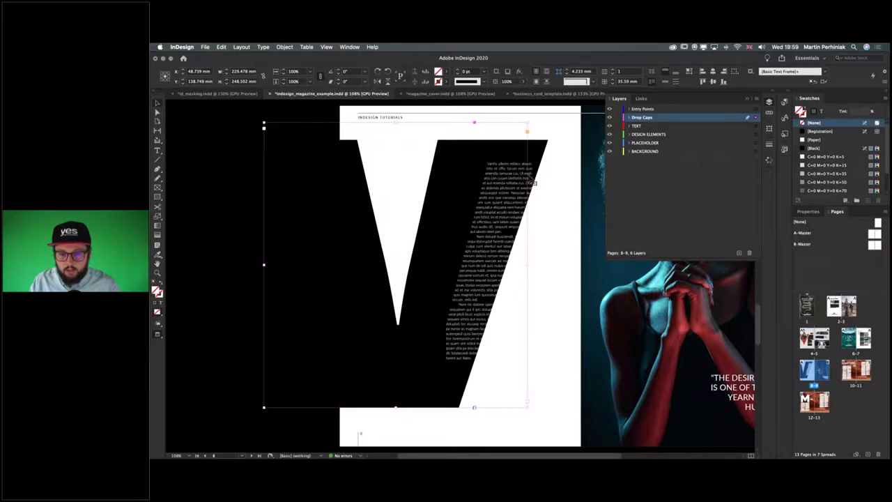
click(530, 179)
click(449, 153)
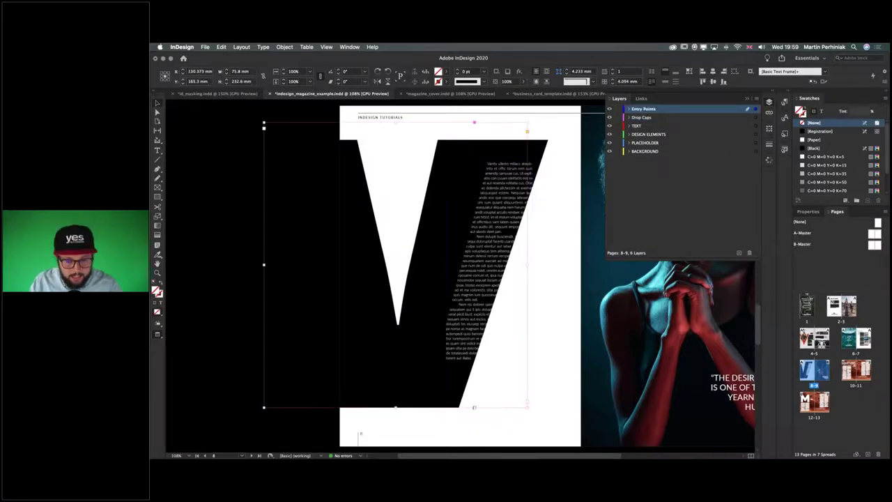
click(482, 148)
drag(483, 148, 457, 198)
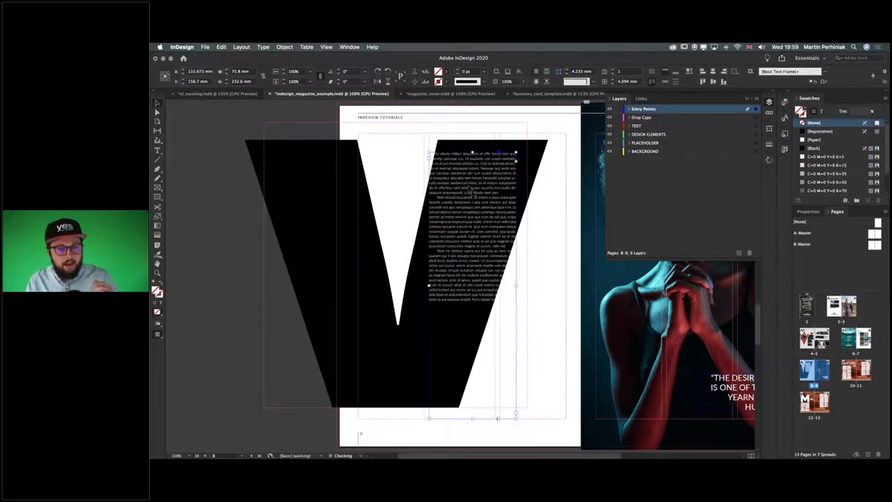
click(548, 197)
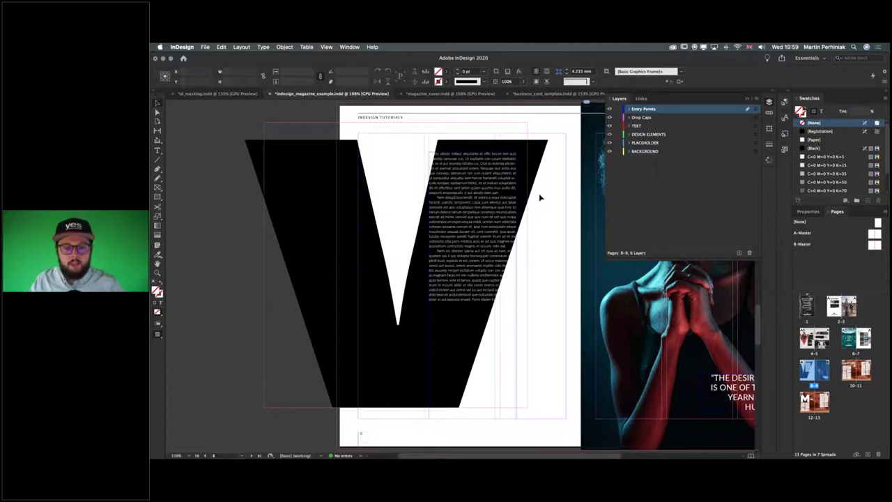
click(460, 188)
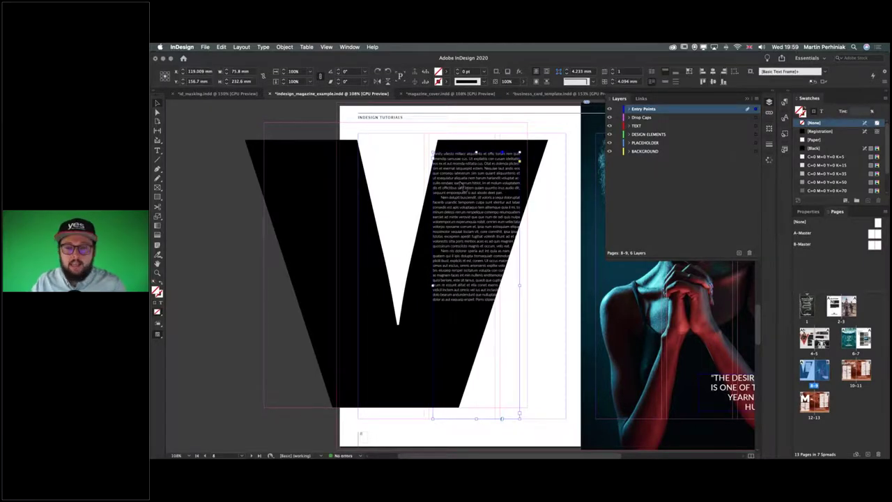
drag(457, 184, 463, 180)
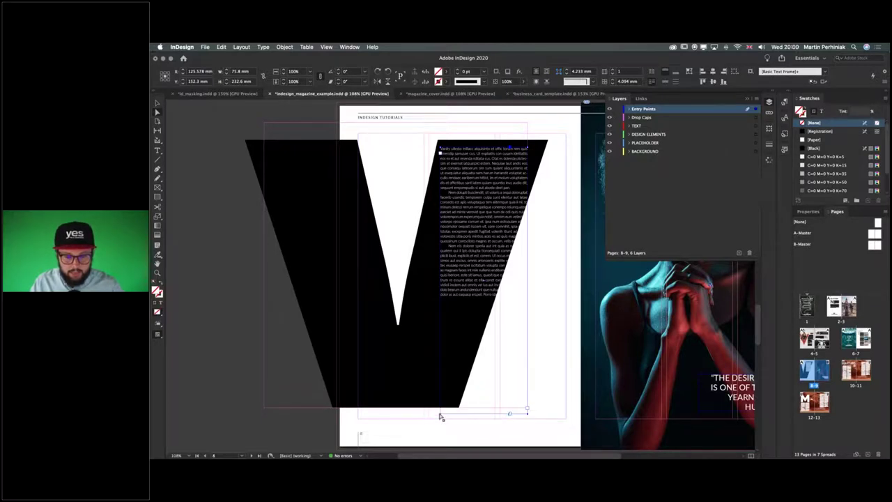
- Drag the text frame's bottom anchor points left to follow the V's slanted arm
drag(438, 413, 378, 402)
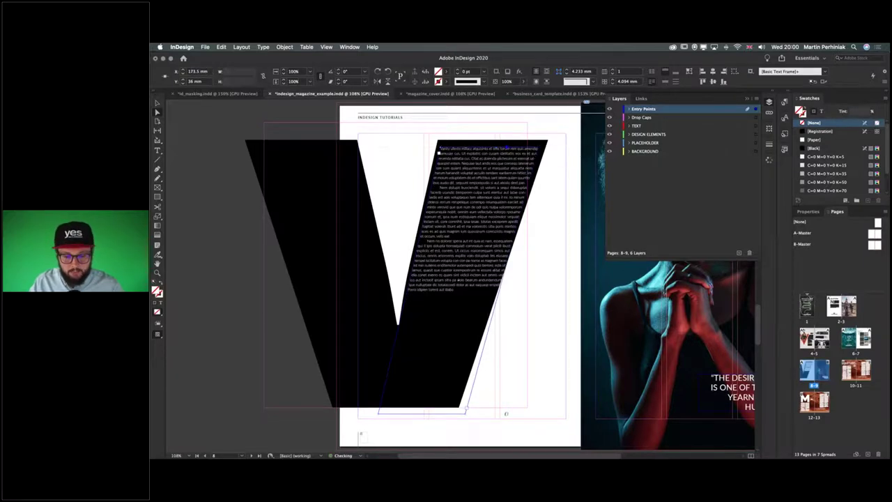
drag(466, 416, 453, 416)
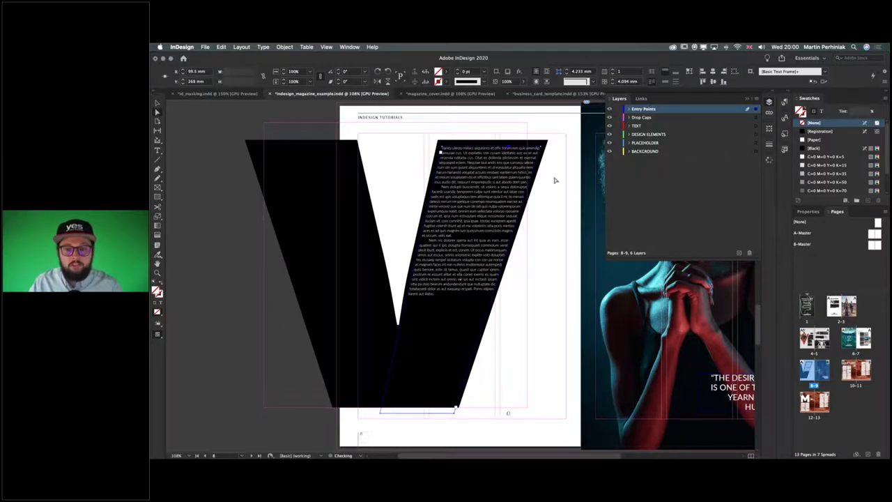
key(super+shift+a)
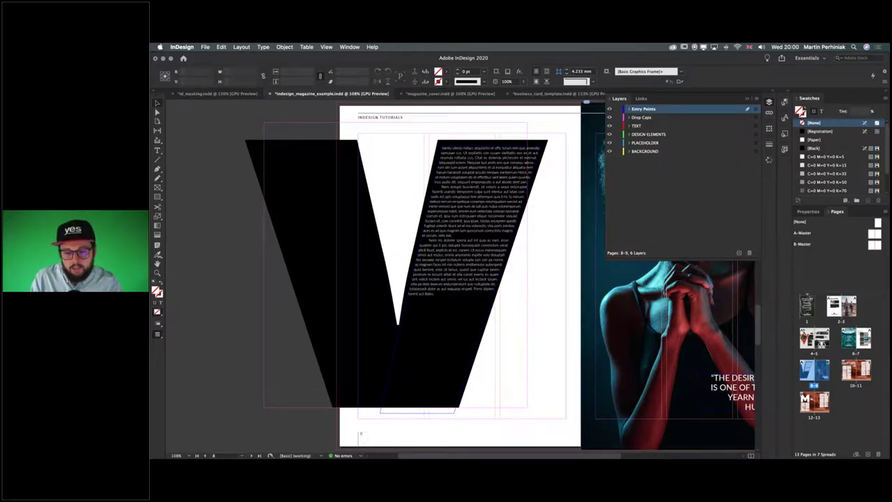
scroll(299, 289, up, 5)
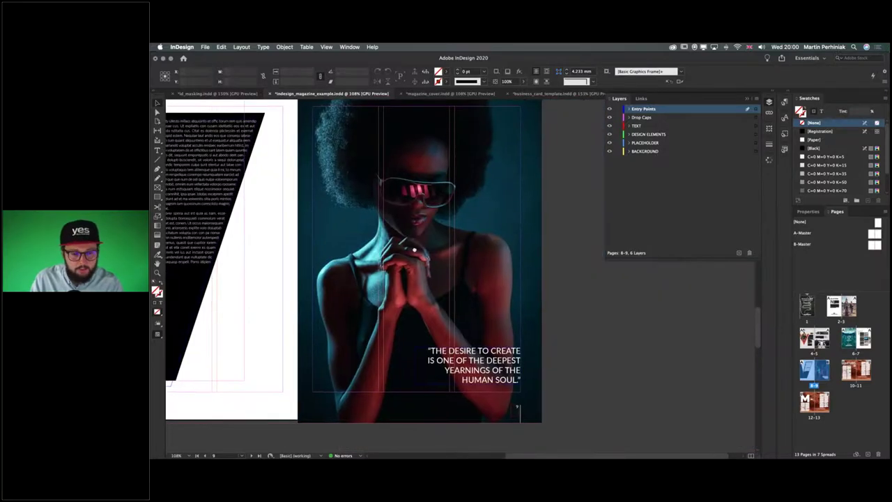
- Add a new blank page 14 after the last spread and switch to Preview mode
scroll(453, 279, down, 5)
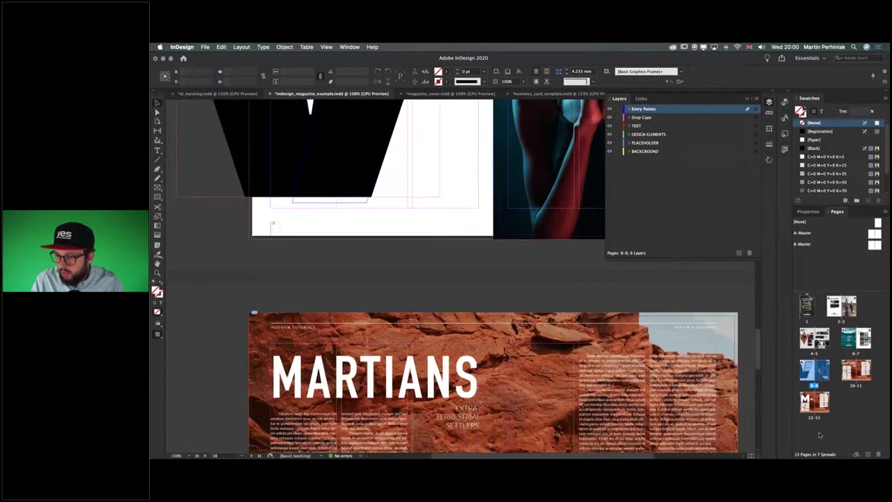
click(820, 418)
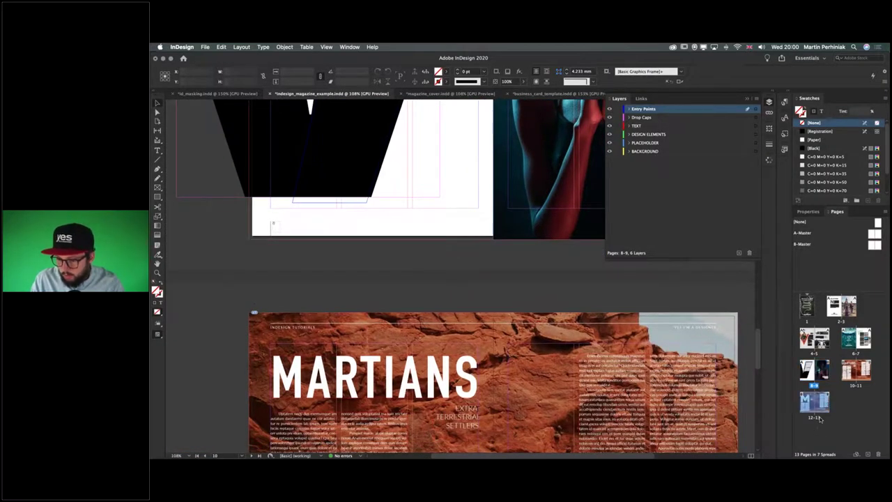
key(super+shift+p)
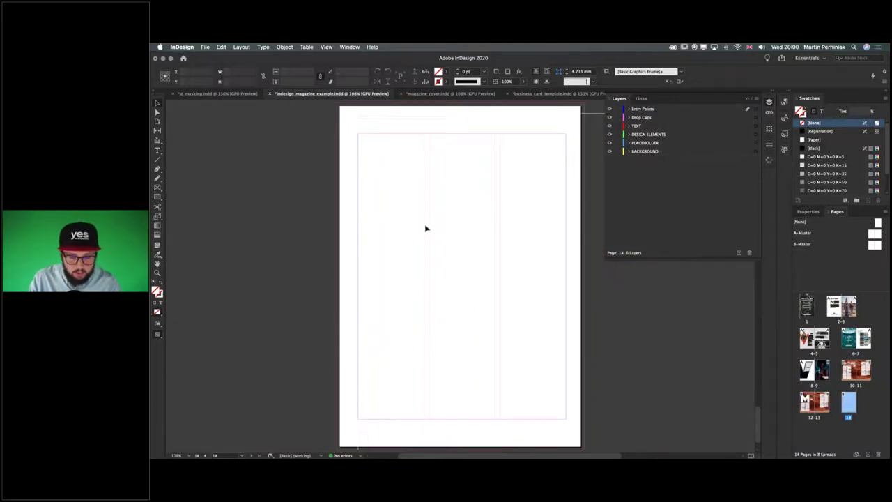
key(w)
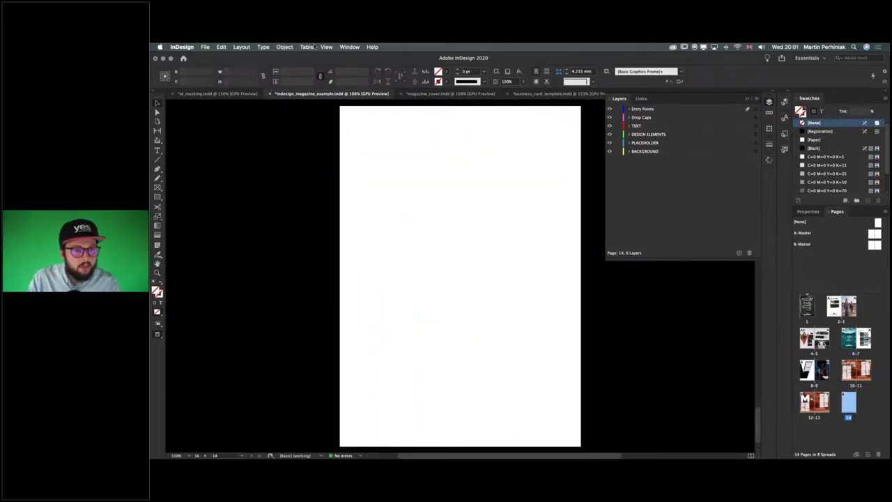
- Create a 4-row by 4-column table drawn across the upper page
click(307, 47)
key(super+alt+shift+t)
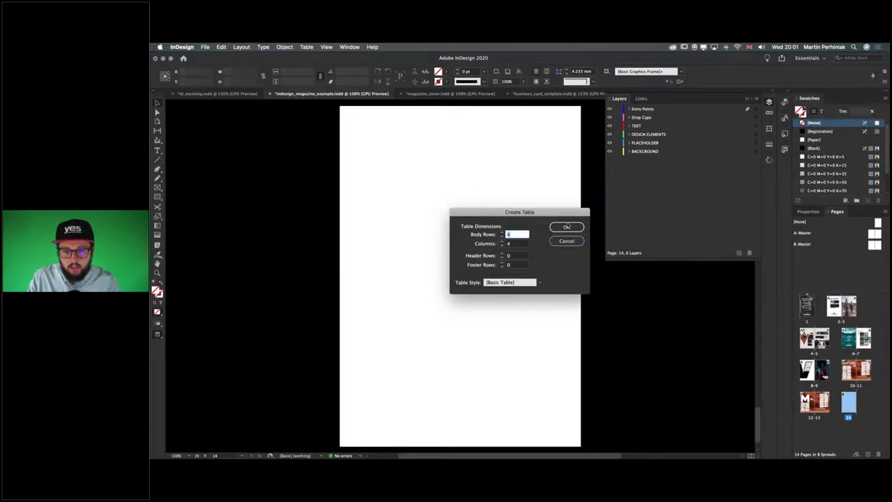
click(566, 227)
drag(364, 153, 540, 338)
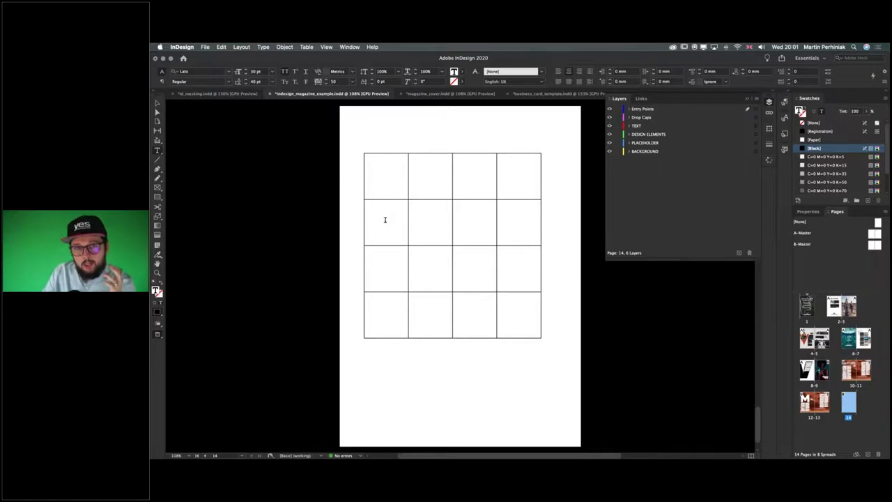
drag(392, 175, 515, 313)
key(Escape)
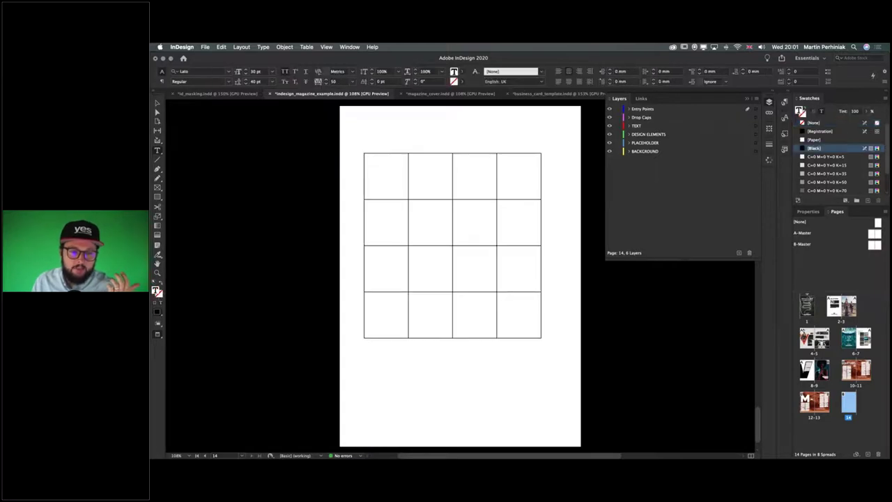
click(361, 151)
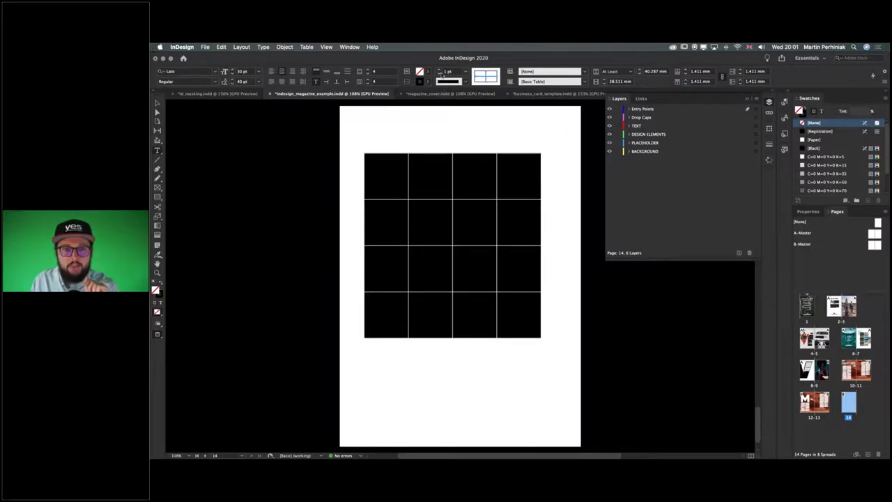
- Give the table 0.25 pt cell borders in C=0 M=0 Y=0 K=5
click(440, 74)
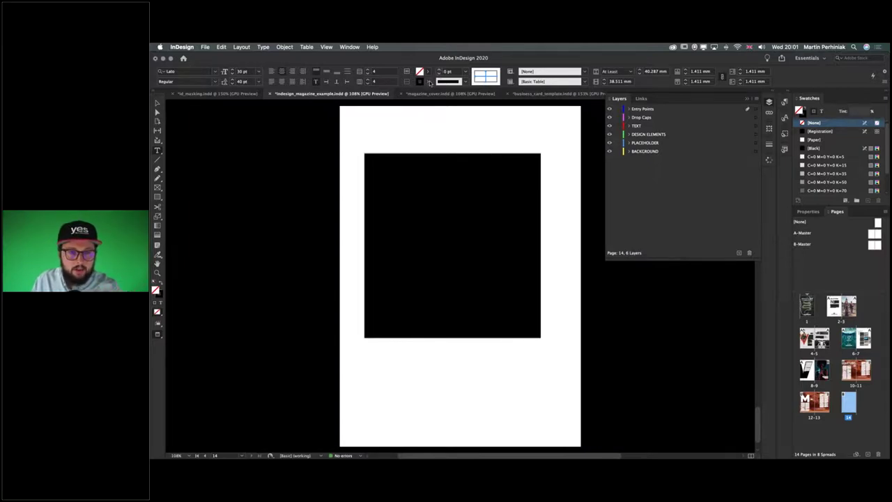
click(428, 80)
click(372, 139)
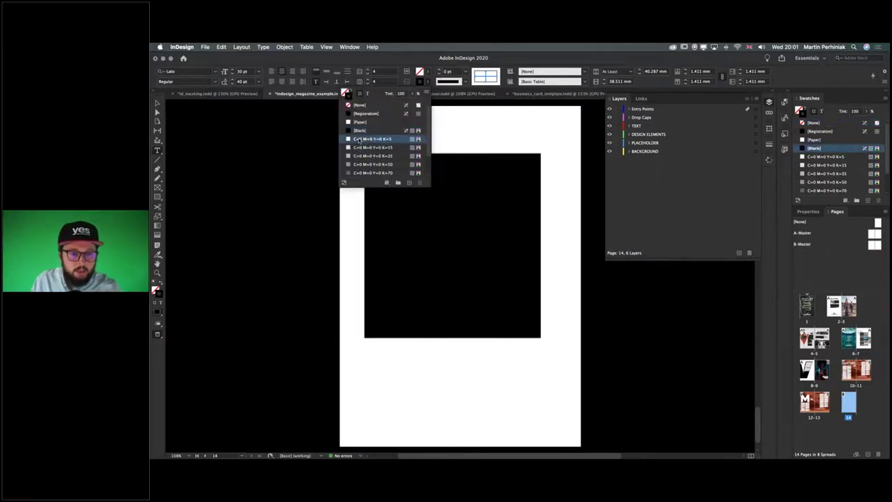
click(463, 71)
click(453, 79)
- Try filling the table cells with C=0 M=0 Y=0 K=50
click(428, 199)
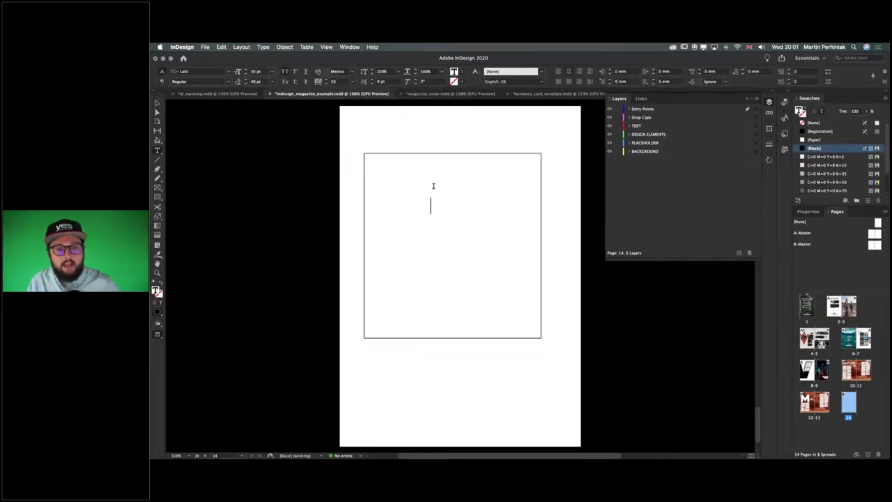
click(363, 149)
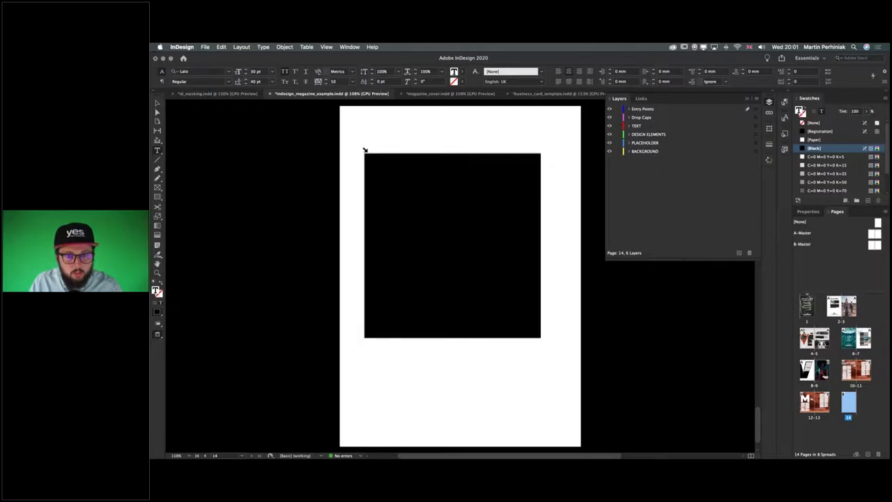
click(428, 71)
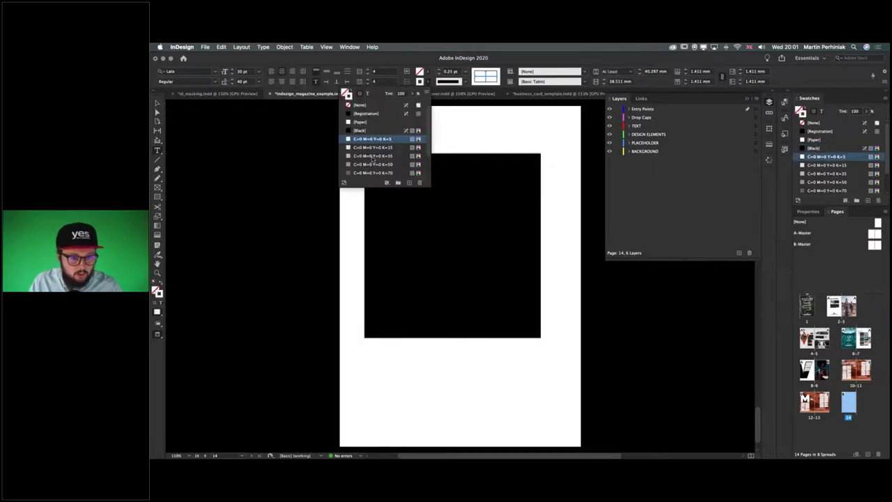
click(370, 163)
click(437, 192)
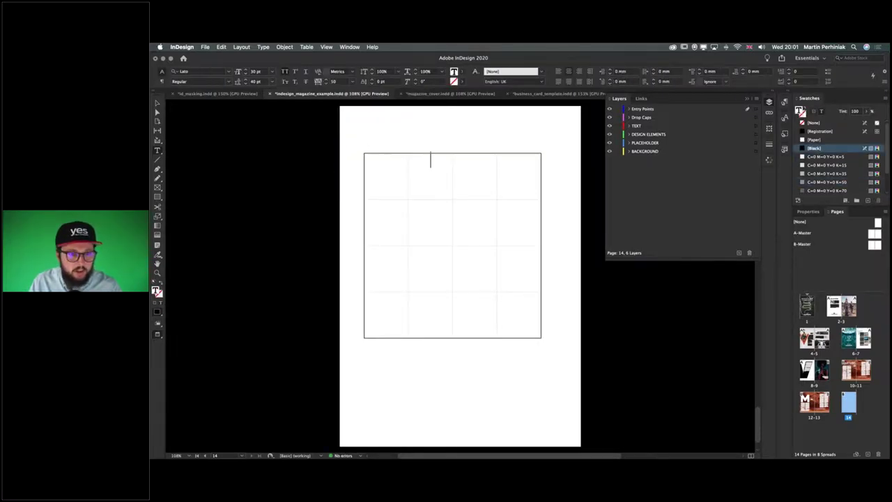
key(Escape)
- Zoom in on the table and set its cell fill to [None]
key(z)
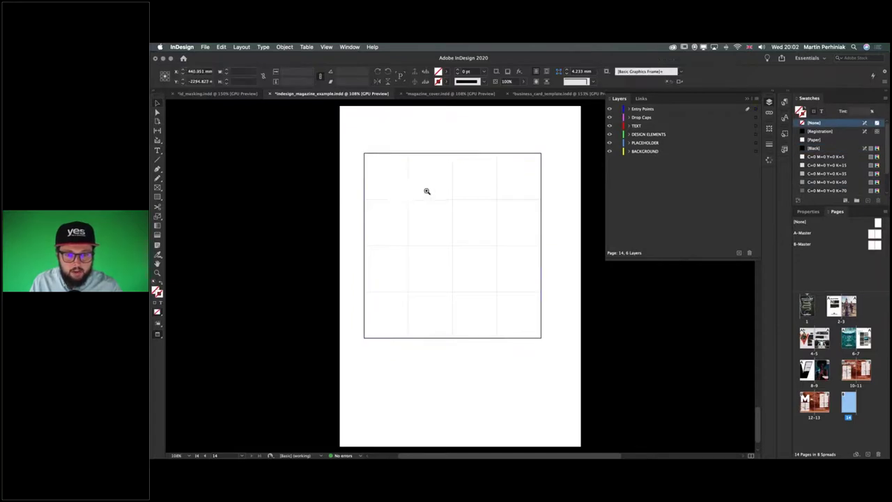
click(425, 190)
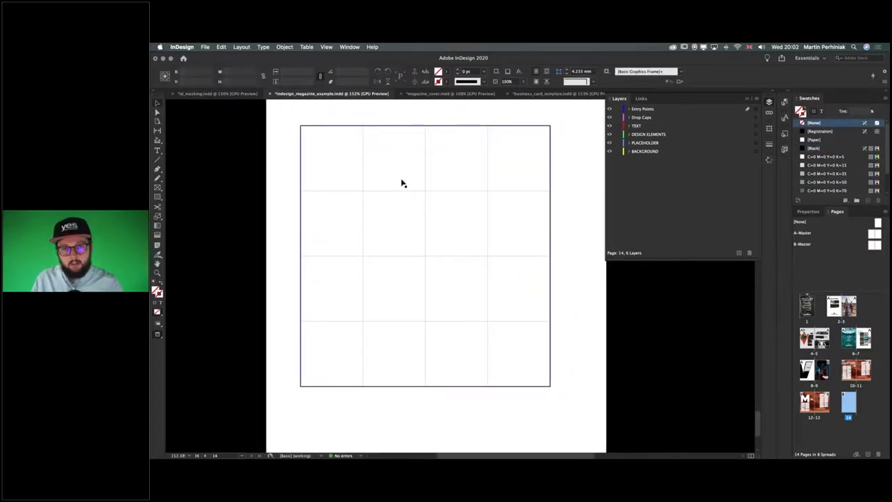
click(301, 126)
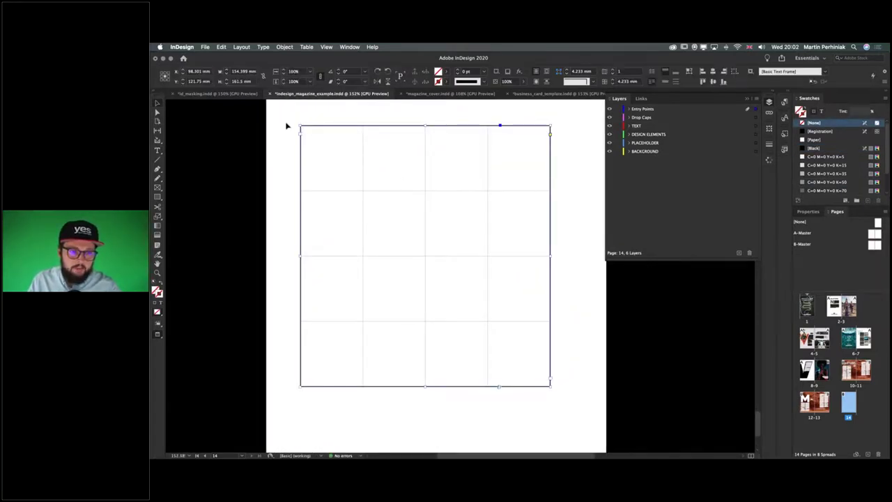
double_click(300, 127)
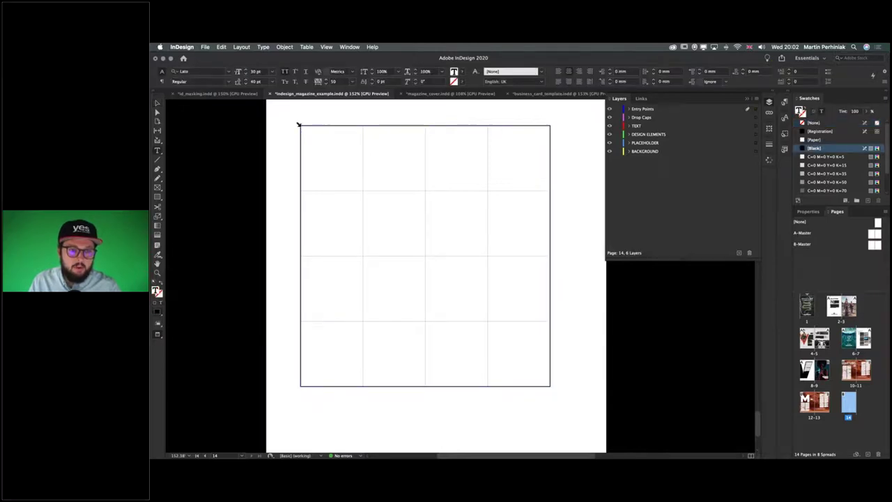
click(298, 124)
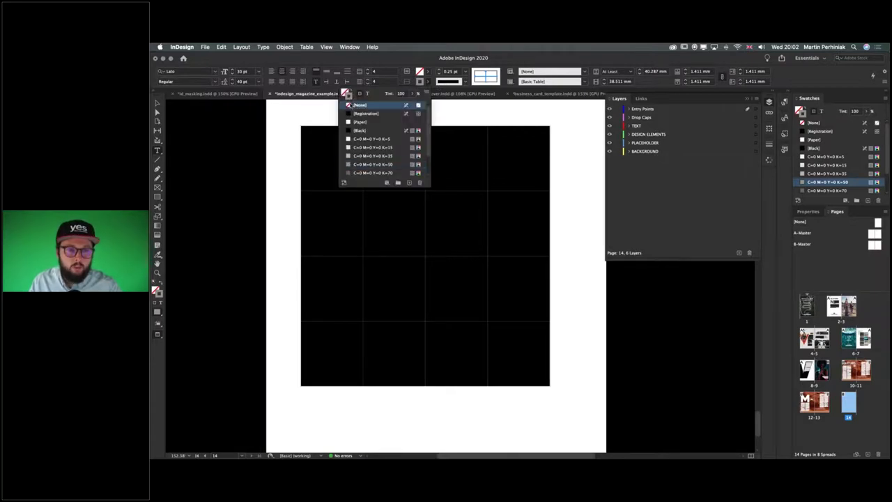
click(356, 104)
click(329, 151)
drag(332, 142, 436, 193)
- Type W into each of the eight cells across the table's top two rows
key(Escape)
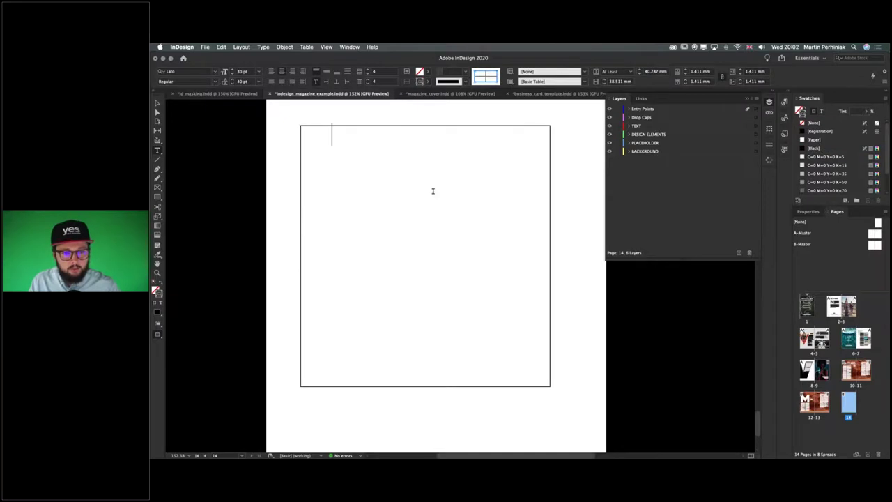
text(W)
key(Tab)
text(W)
key(Tab)
text(W)
key(Tab)
text(W)
key(Tab)
text(W)
key(Tab)
text(W)
key(Tab)
text(W)
key(Tab)
text(W)
- Leave table editing and deselect the table
key(Escape)
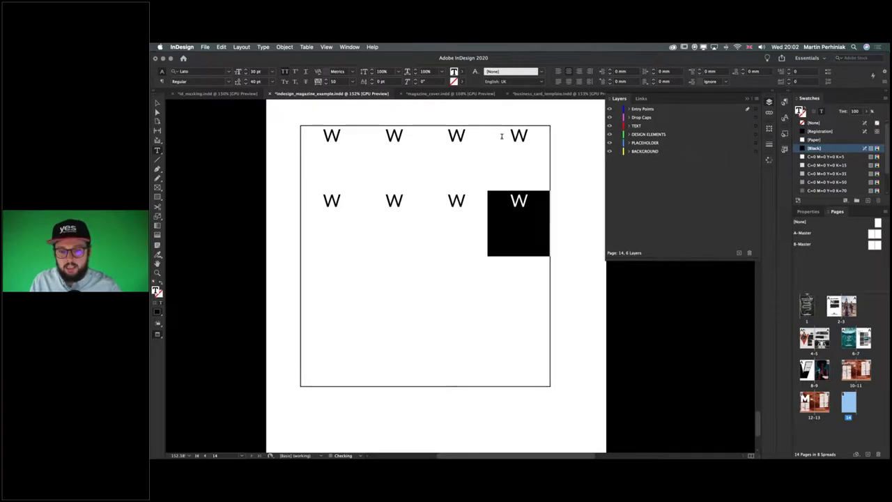
key(Escape)
click(219, 164)
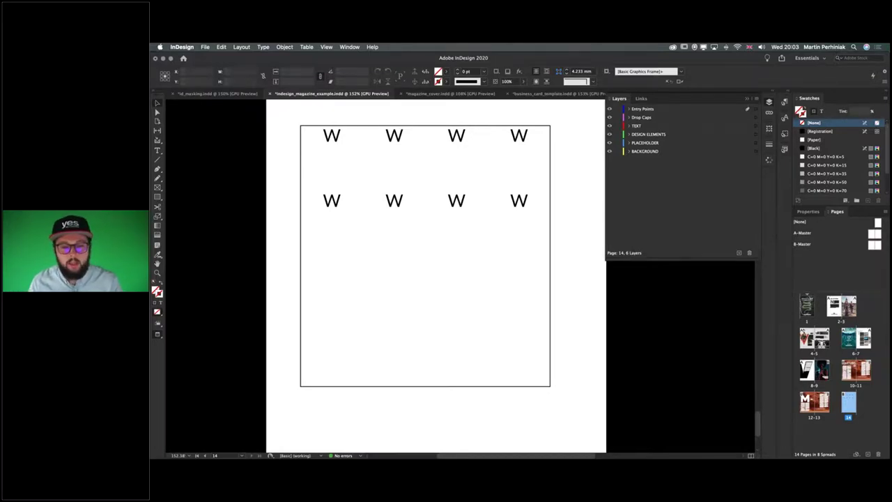
key(super+Tab)
- Bring up the Milanote board 'Anatomy of a Magazine Spread' with its example spreads
click(648, 251)
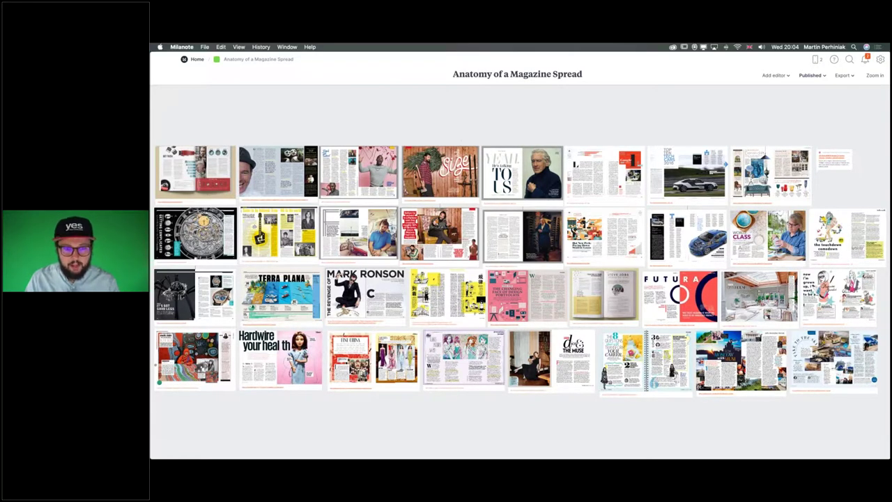
scroll(390, 153, up, 5)
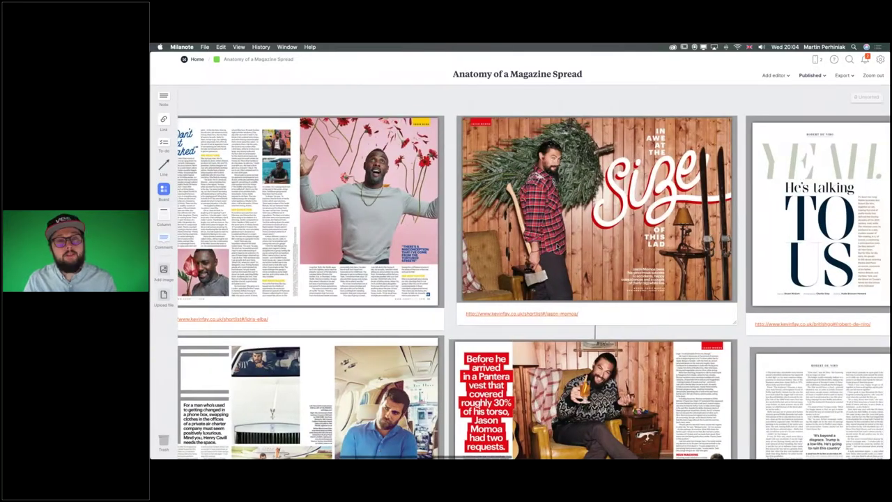
scroll(447, 323, right, 3)
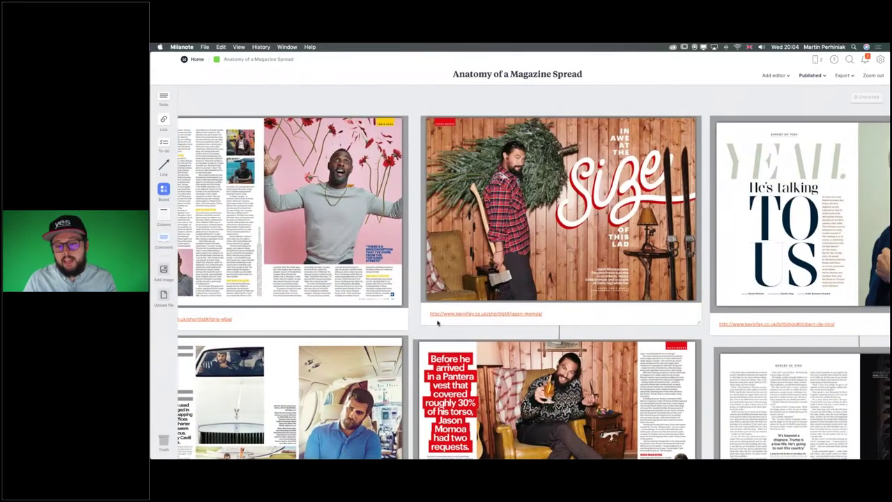
right_click(481, 317)
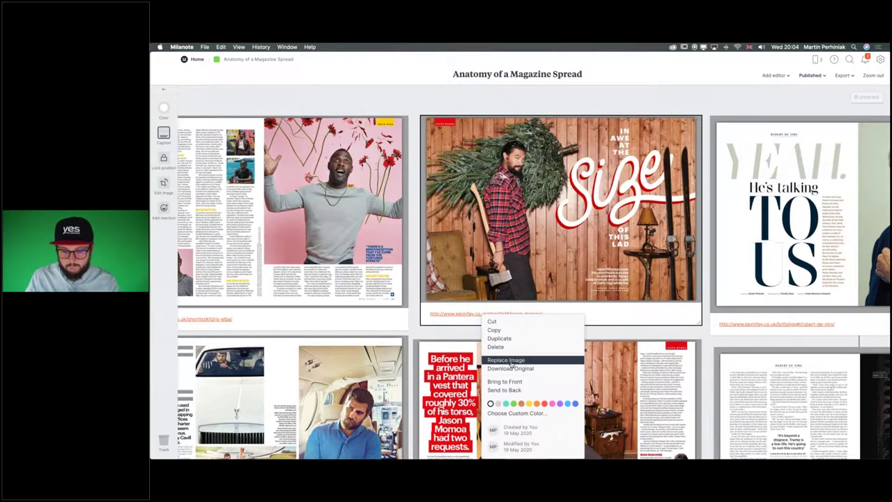
click(503, 329)
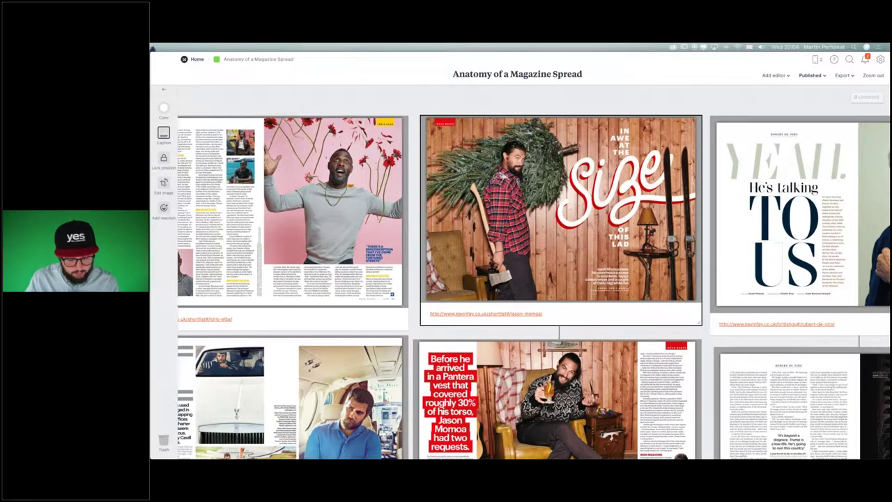
right_click(482, 315)
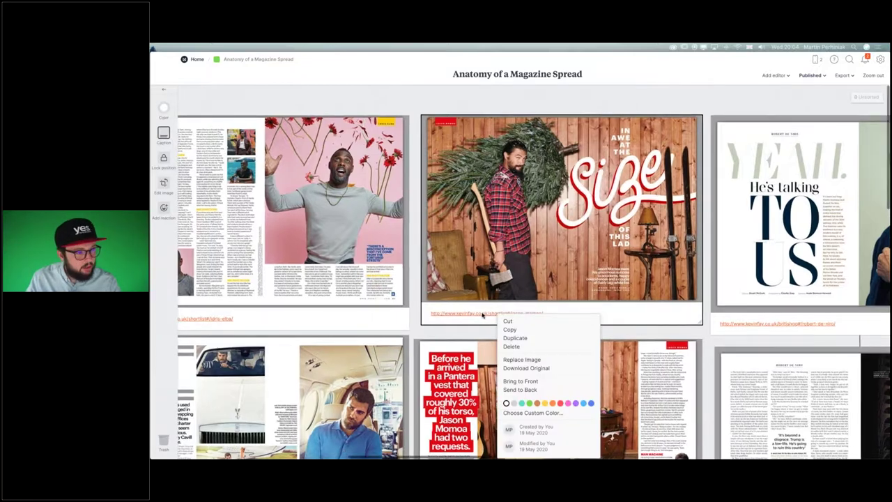
click(483, 315)
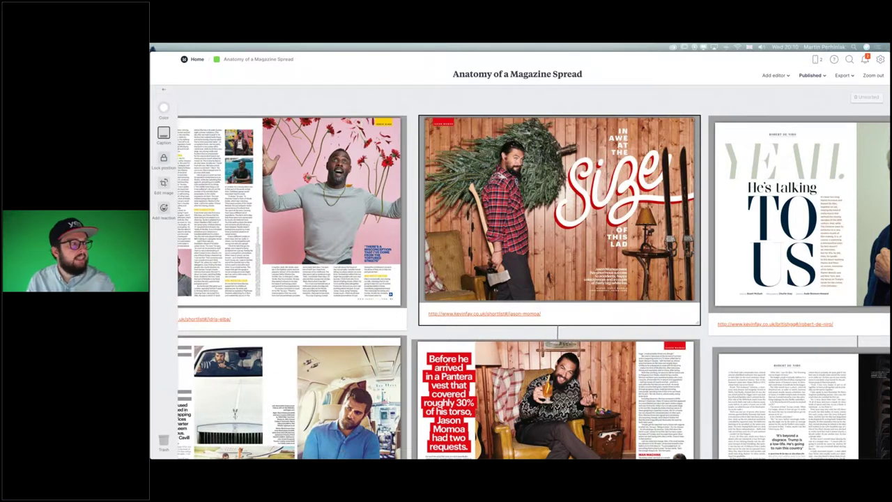
- Switch back to InDesign's magazine_cover.indd document
key(super+Tab)
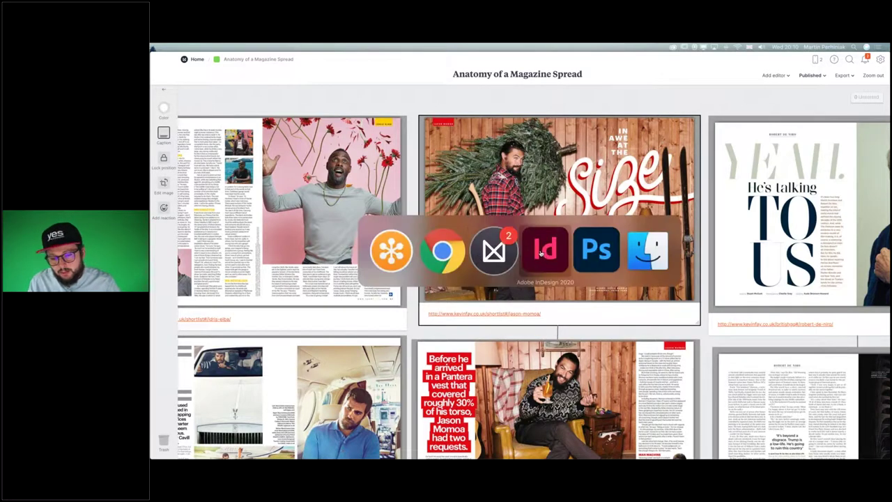
click(541, 253)
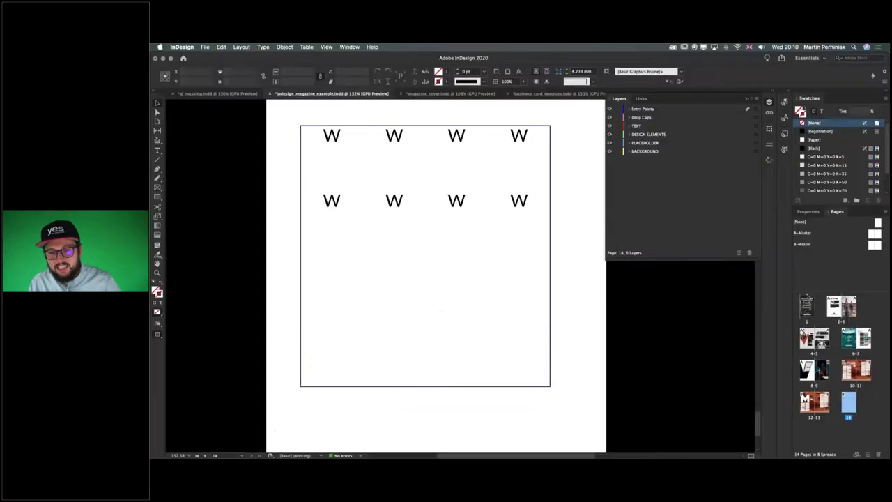
click(434, 94)
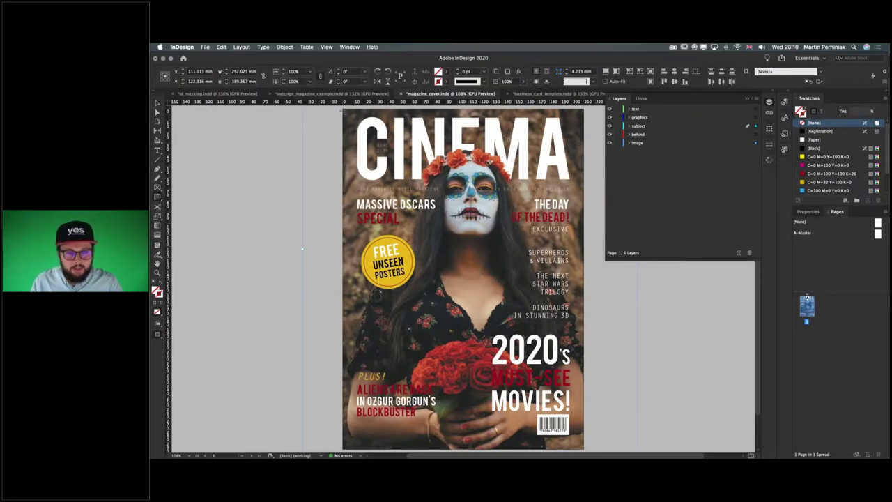
- Draw a black-filled frame covering most of the cover photo
drag(341, 109, 583, 402)
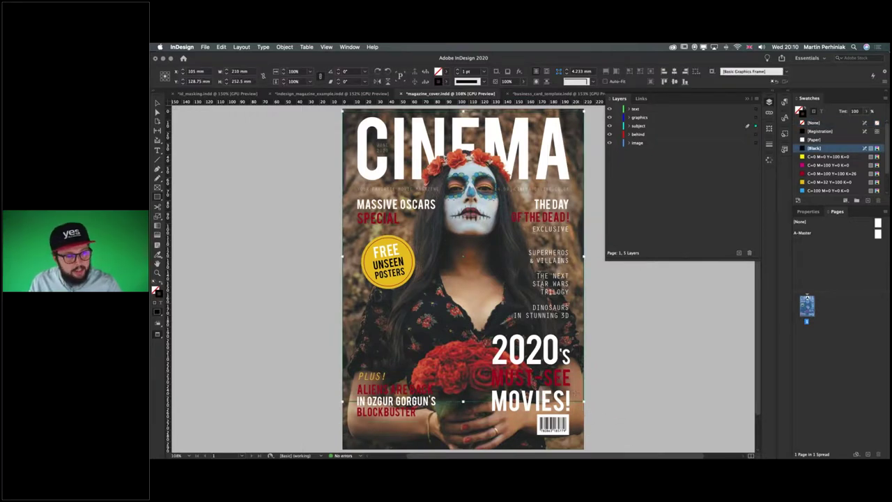
key(shift+x)
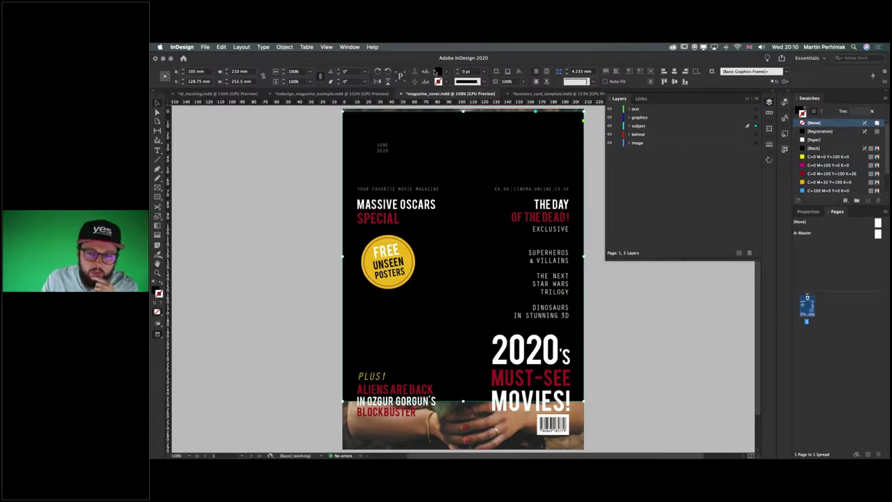
click(496, 82)
key(Escape)
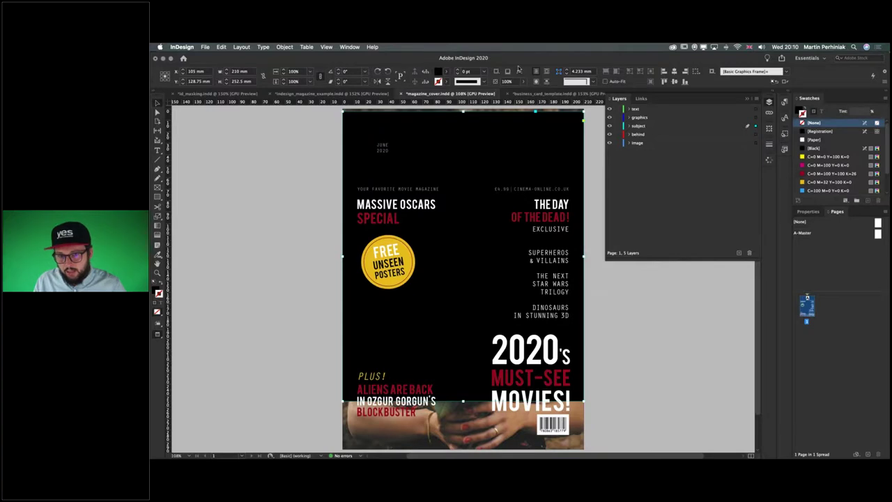
click(519, 72)
- Apply the Colour transparency blend mode to the black frame, turning the photo black and white
click(538, 73)
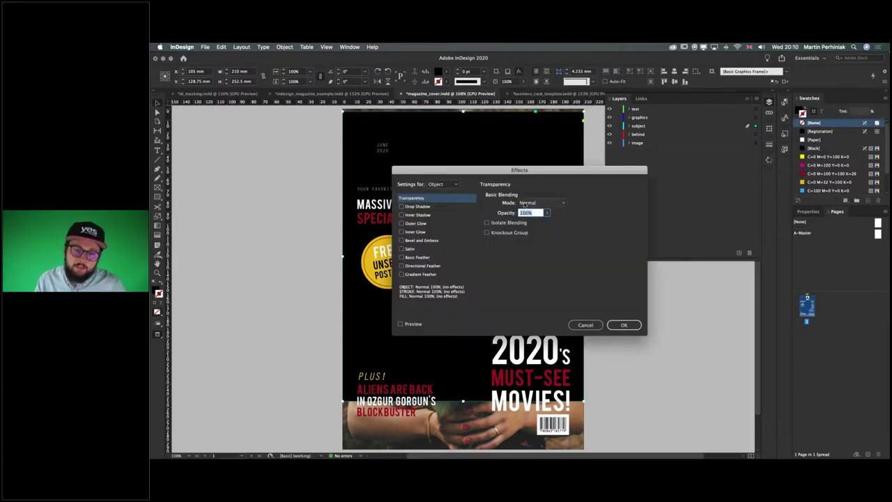
click(524, 203)
click(540, 331)
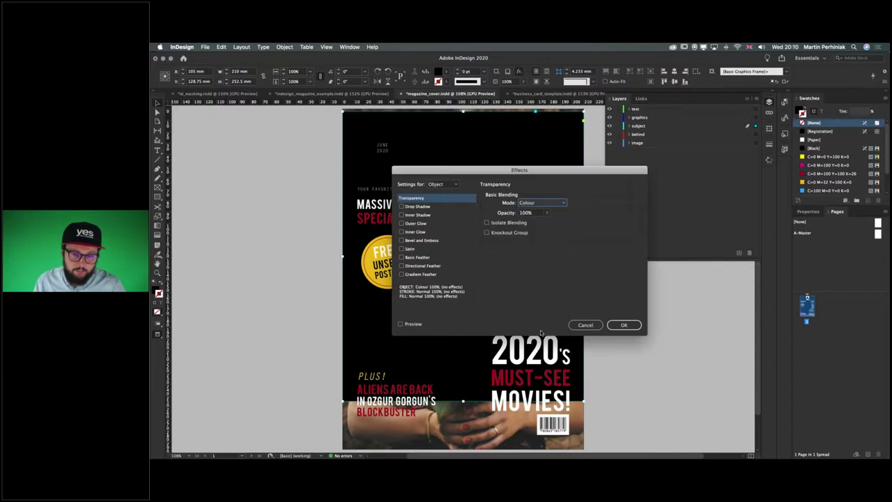
click(404, 325)
drag(495, 165, 668, 142)
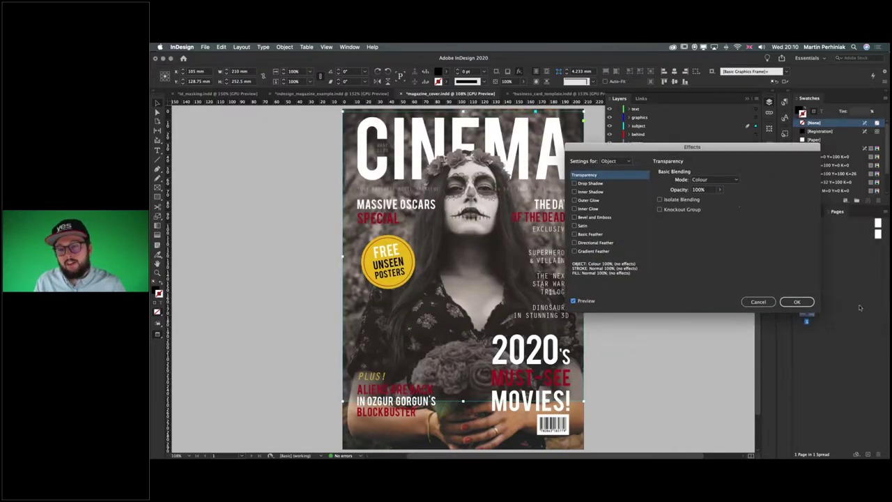
click(797, 301)
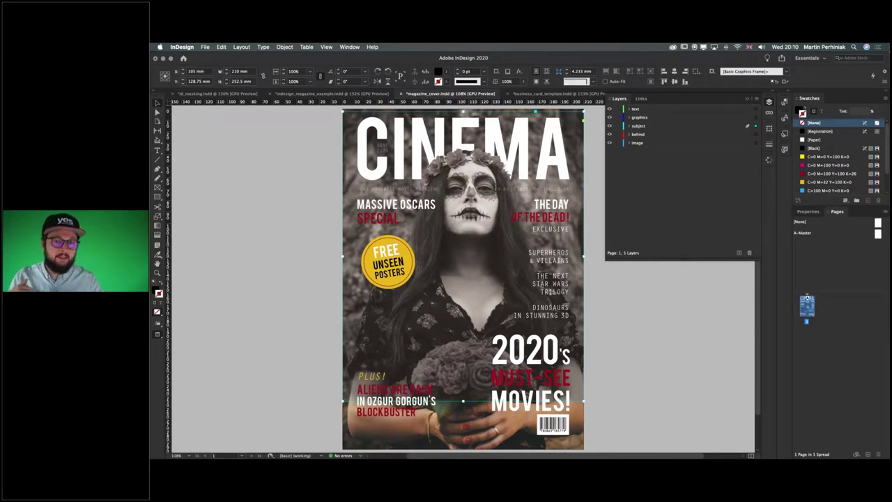
- Check the object effects list without choosing an effect, then switch to the text layer
click(520, 71)
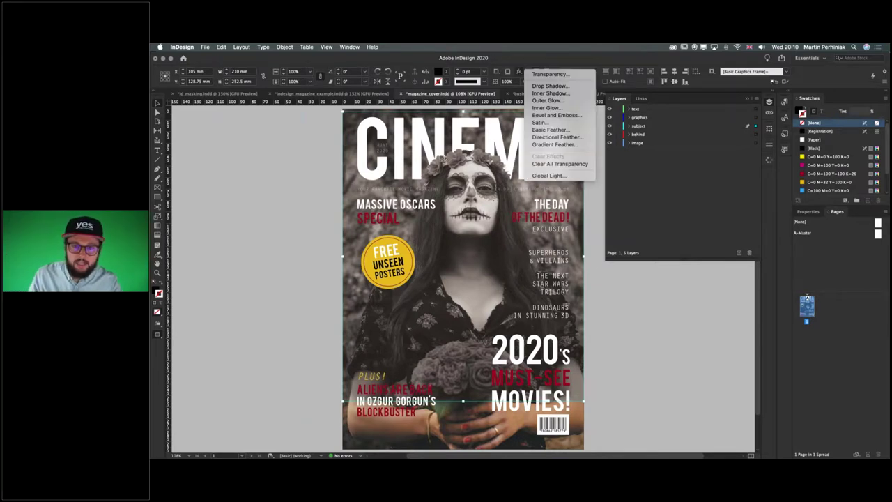
click(528, 53)
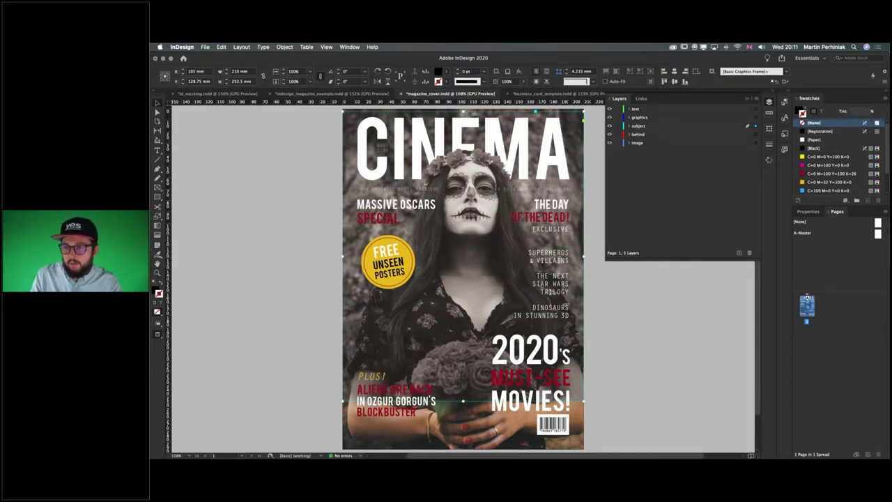
click(753, 110)
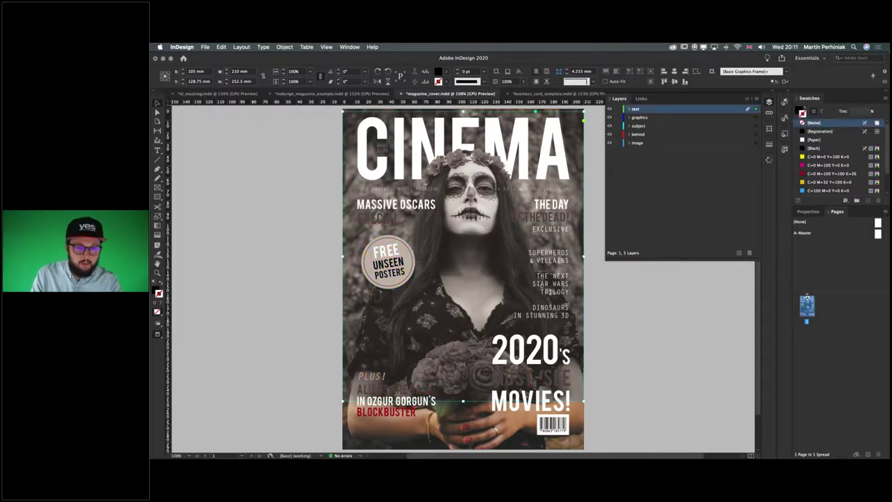
- Try yellow, magenta and red fills on the overlay frame, then undo to remove the tinted overlay
click(447, 73)
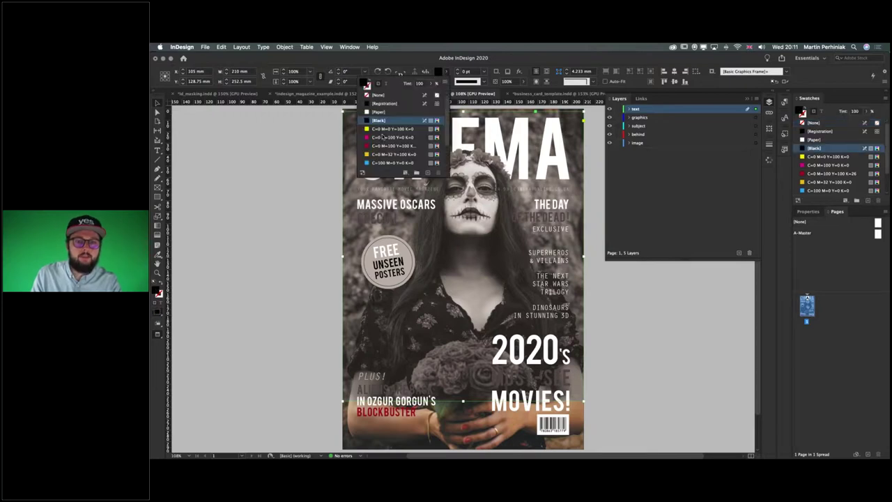
click(388, 129)
click(391, 138)
click(390, 146)
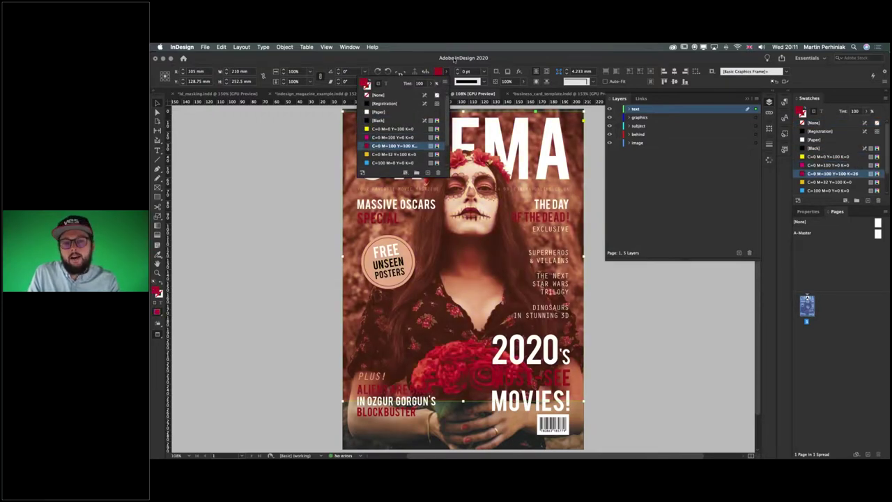
click(454, 59)
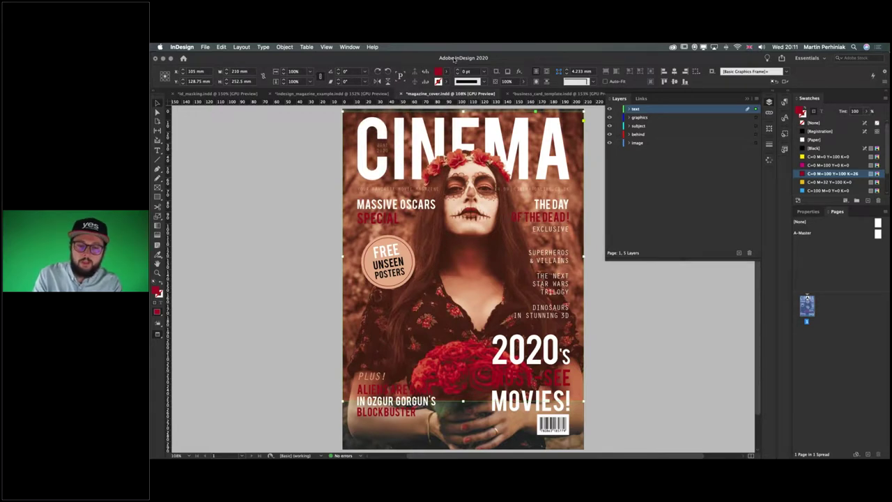
key(super+z)
key(super+z)
key(super+z)
key(super+z)
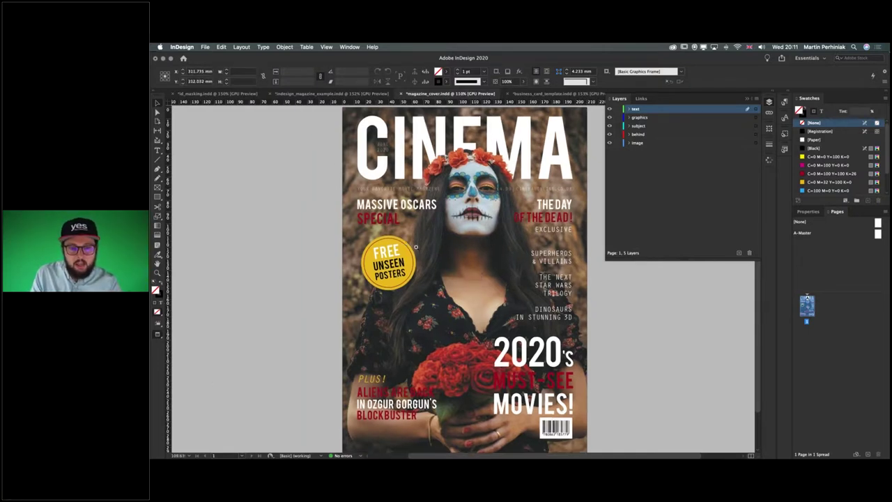
scroll(336, 186, up, 5)
scroll(485, 298, down, 1)
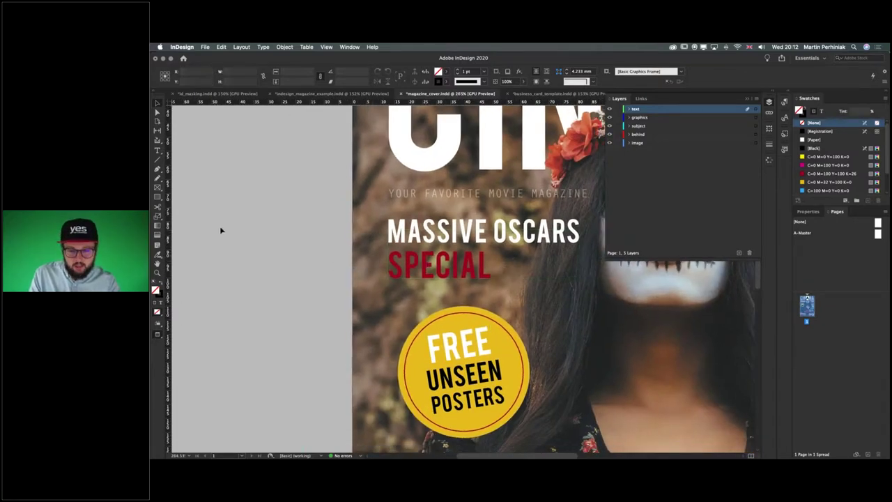
key(super+0)
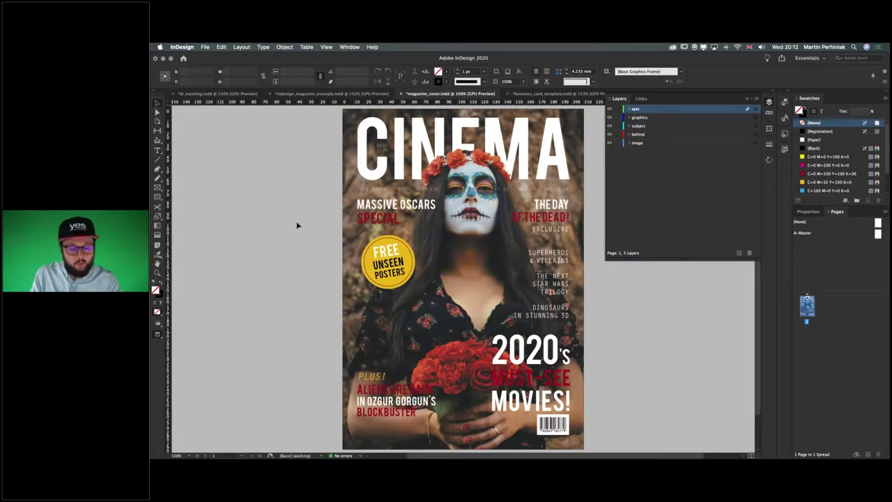
key(f)
drag(325, 191, 444, 230)
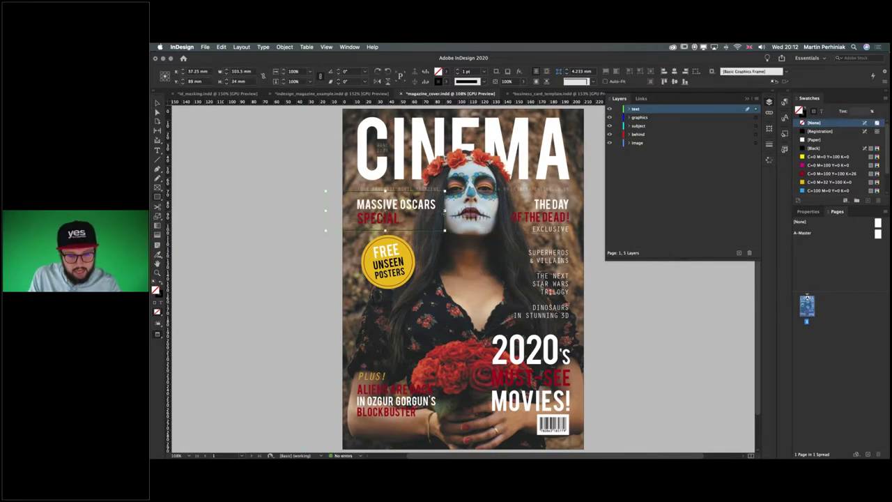
key(shift+x)
key(super+shift+bracketleft)
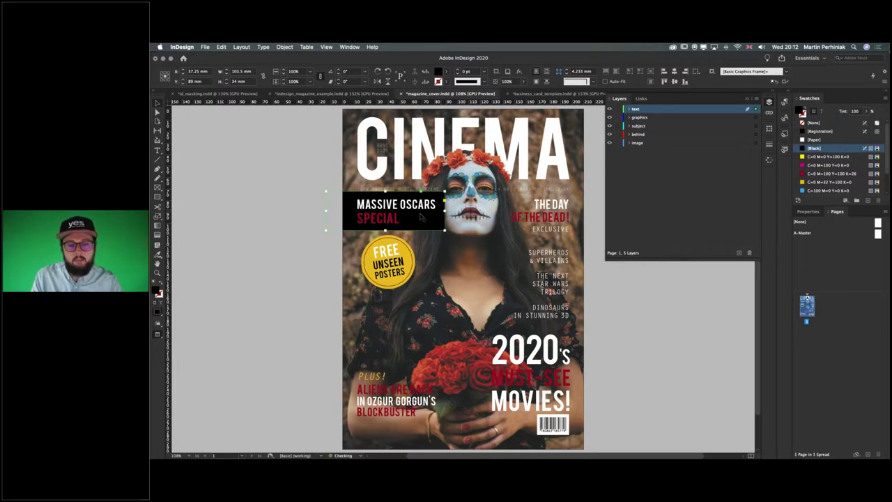
drag(445, 230, 439, 225)
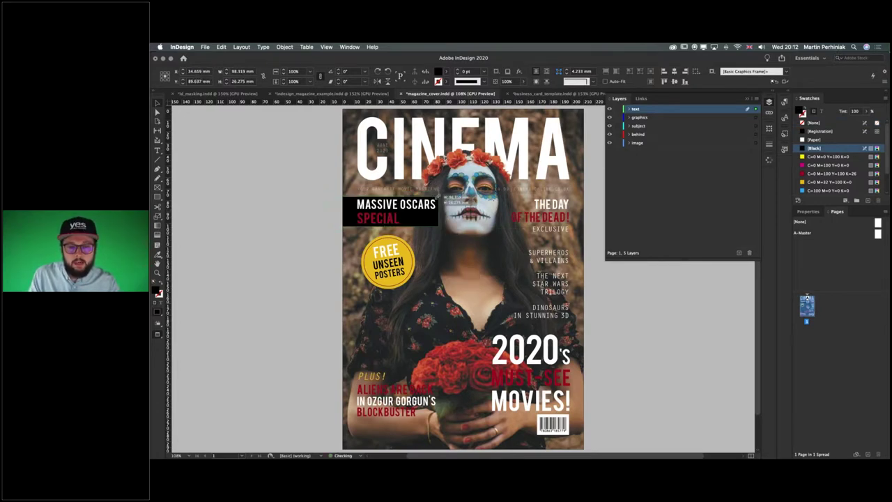
click(297, 210)
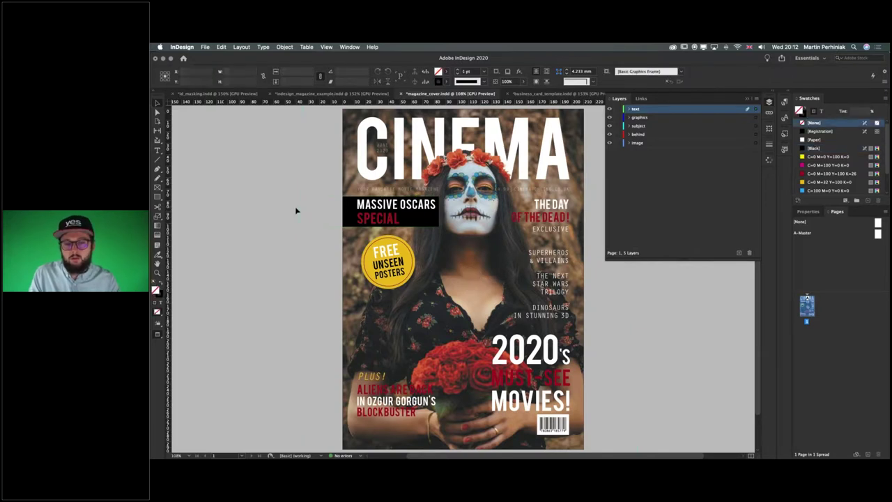
click(436, 200)
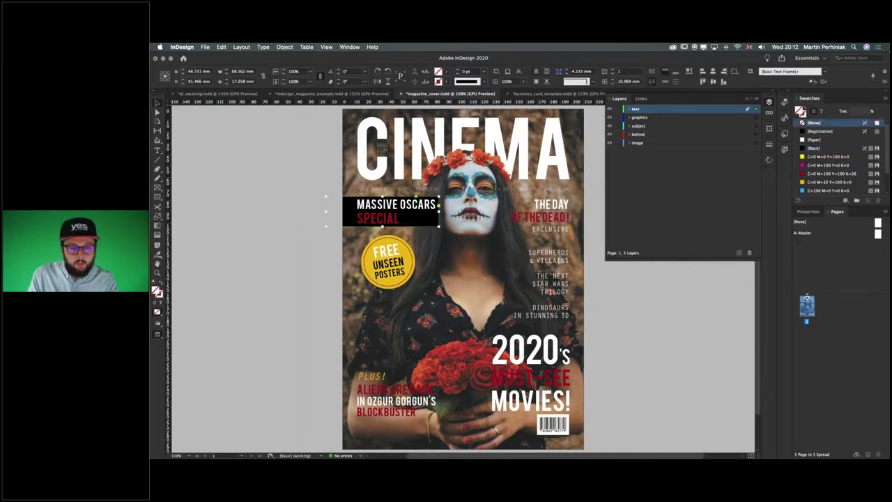
super+click(435, 202)
drag(502, 93, 509, 92)
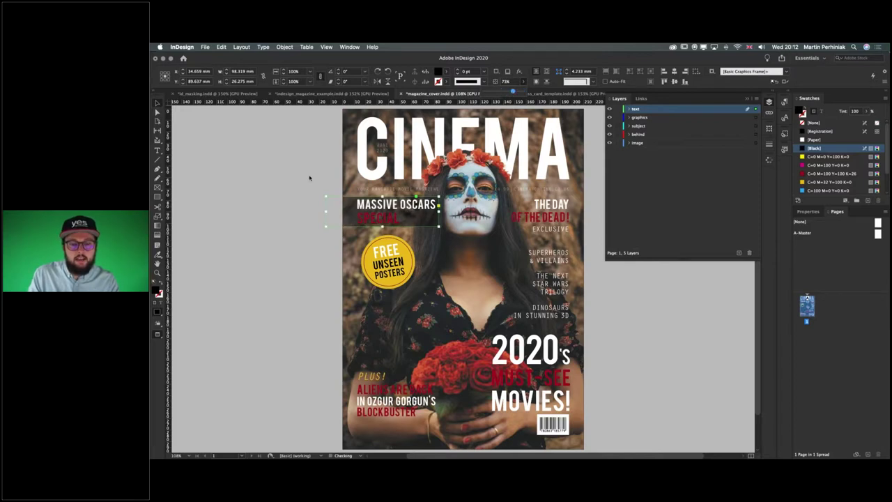
click(261, 134)
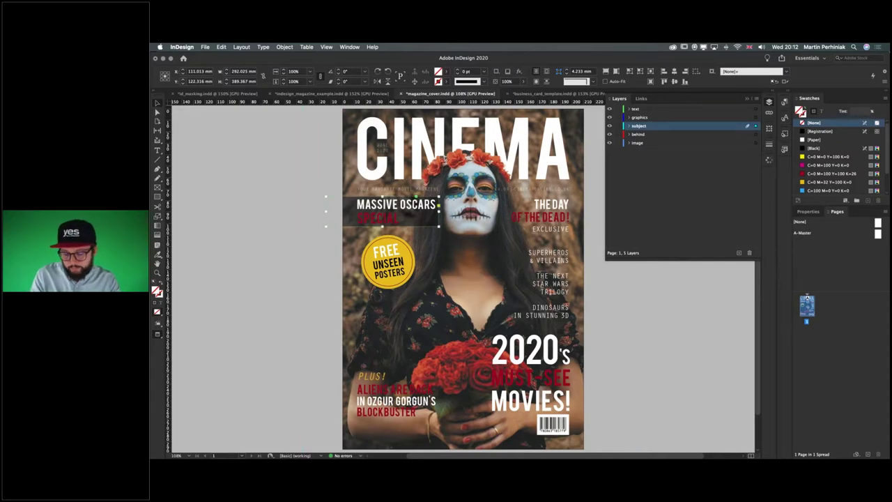
click(327, 211)
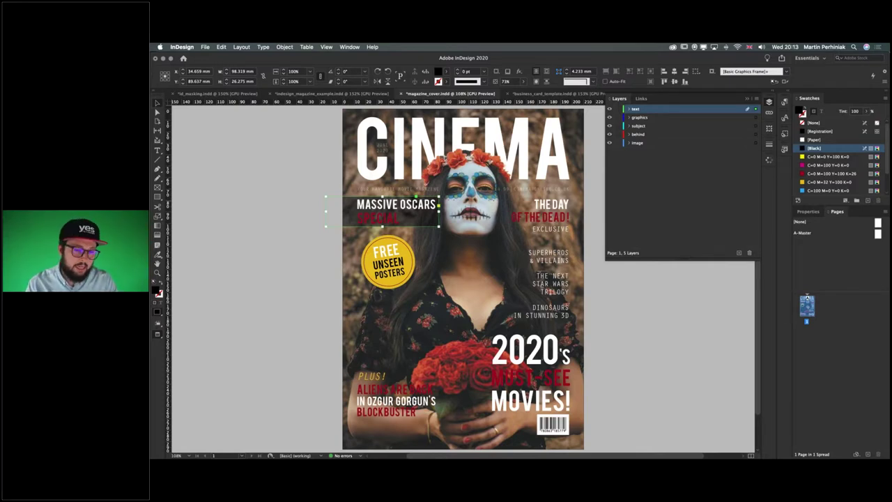
key(super+shift+a)
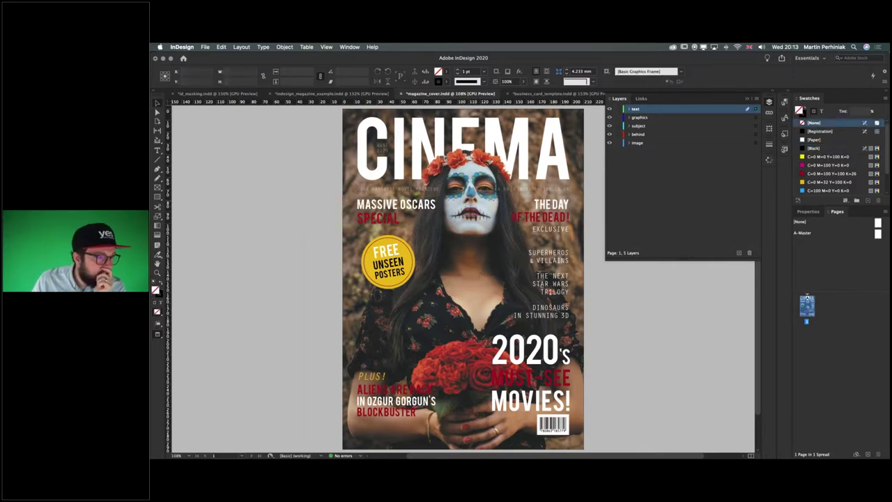